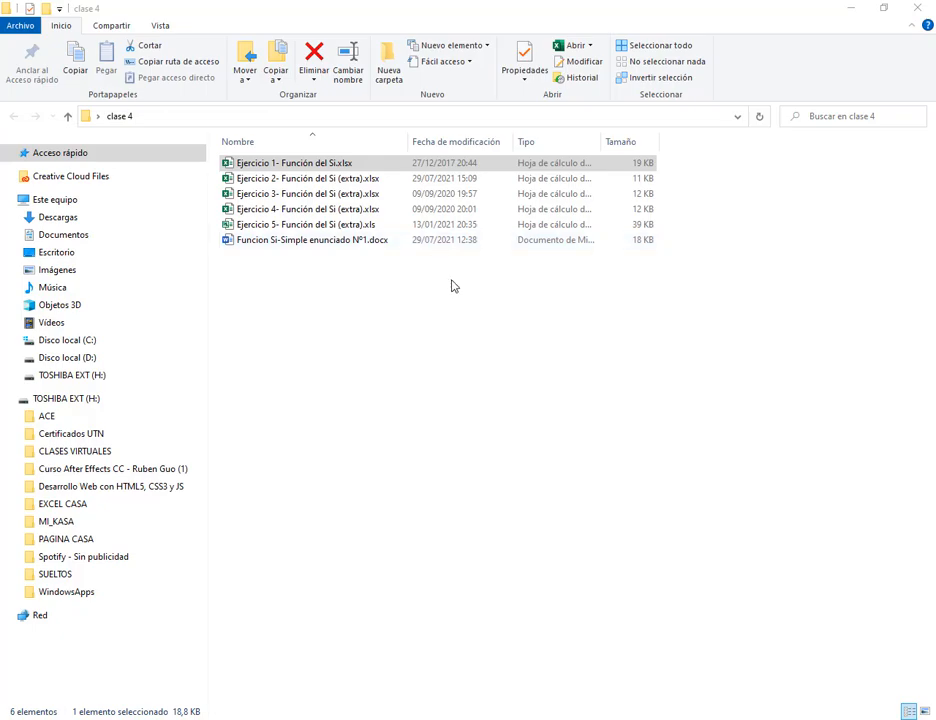
Open the workbook "Ejercicio 1- Función del Si.xlsx" and select the first Observación cell of Planilla A.
key(Return)
click(163, 257)
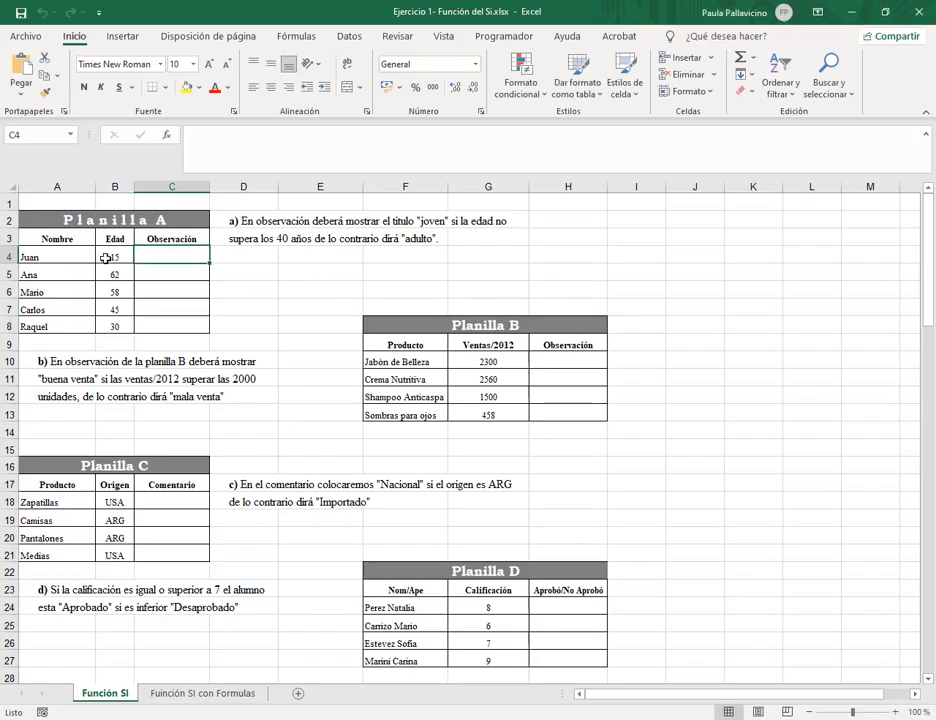
Examine Planilla E on the Función SI sheet, comparing its Cantidad values and Observación column with instruction e).
scroll(228, 320, down, 9)
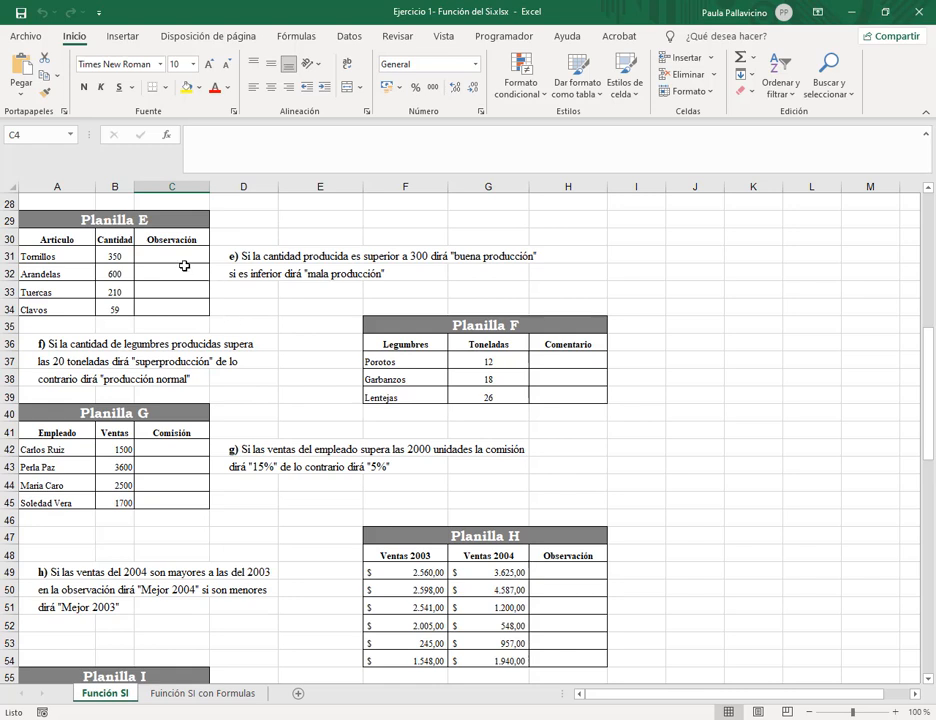
click(184, 260)
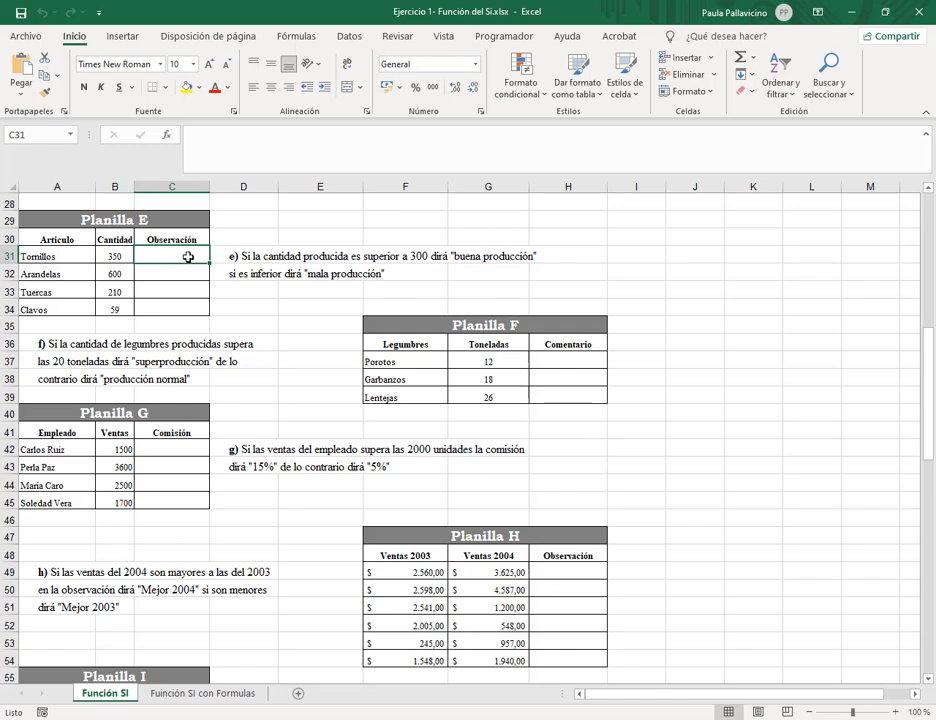
click(115, 256)
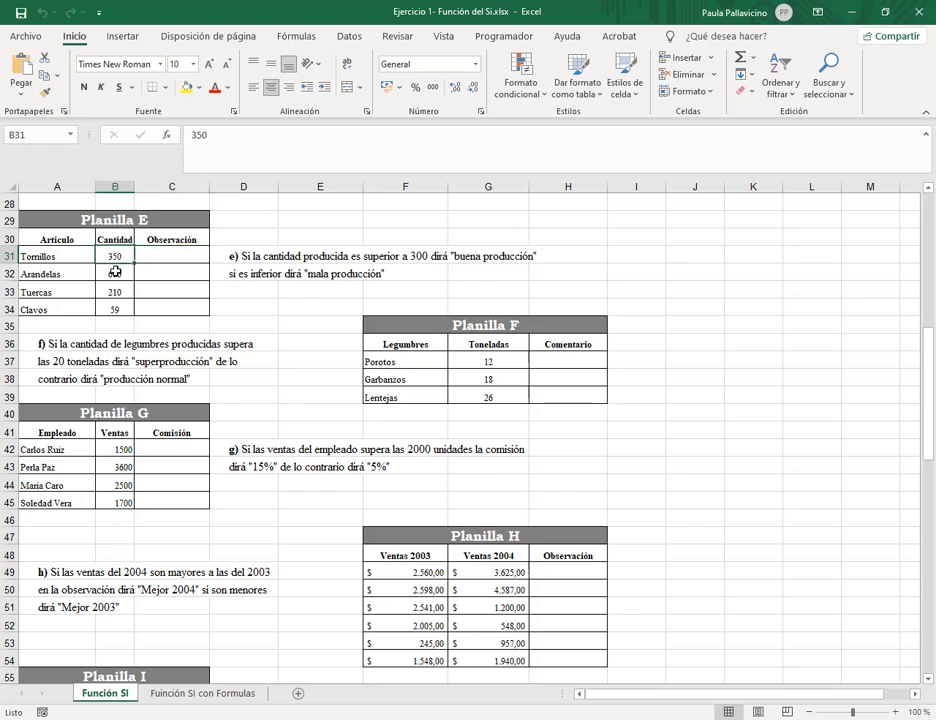
click(116, 275)
click(116, 290)
click(116, 309)
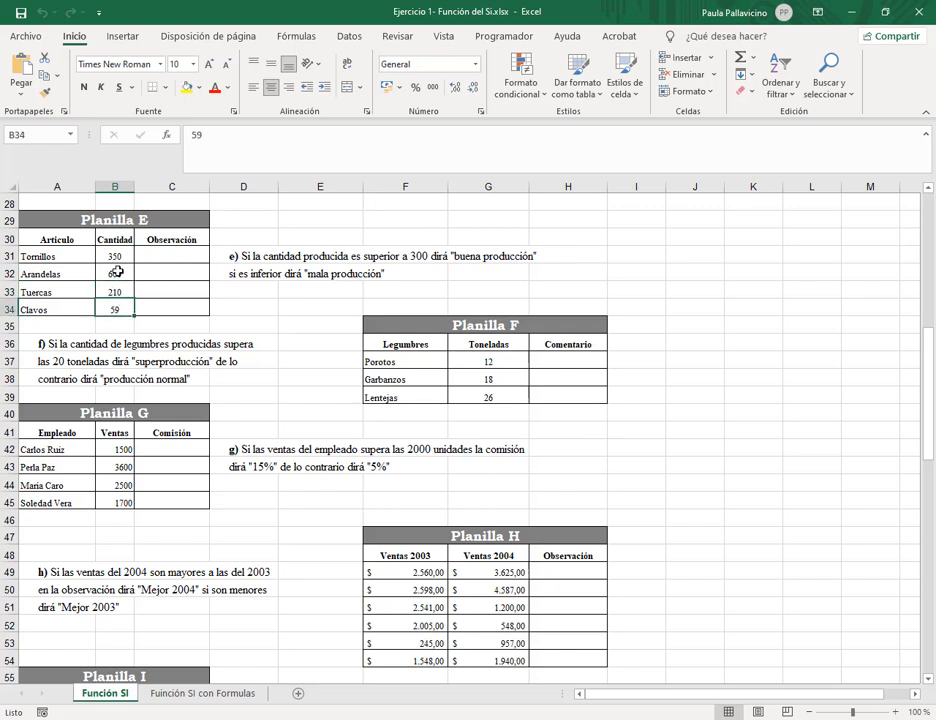
click(127, 256)
click(121, 272)
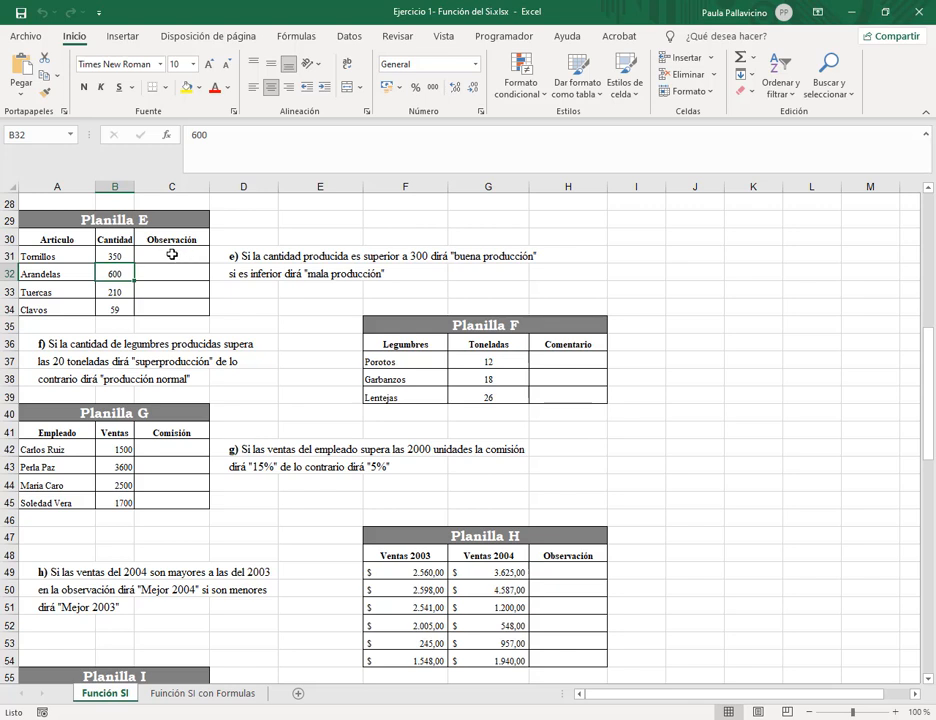
click(172, 255)
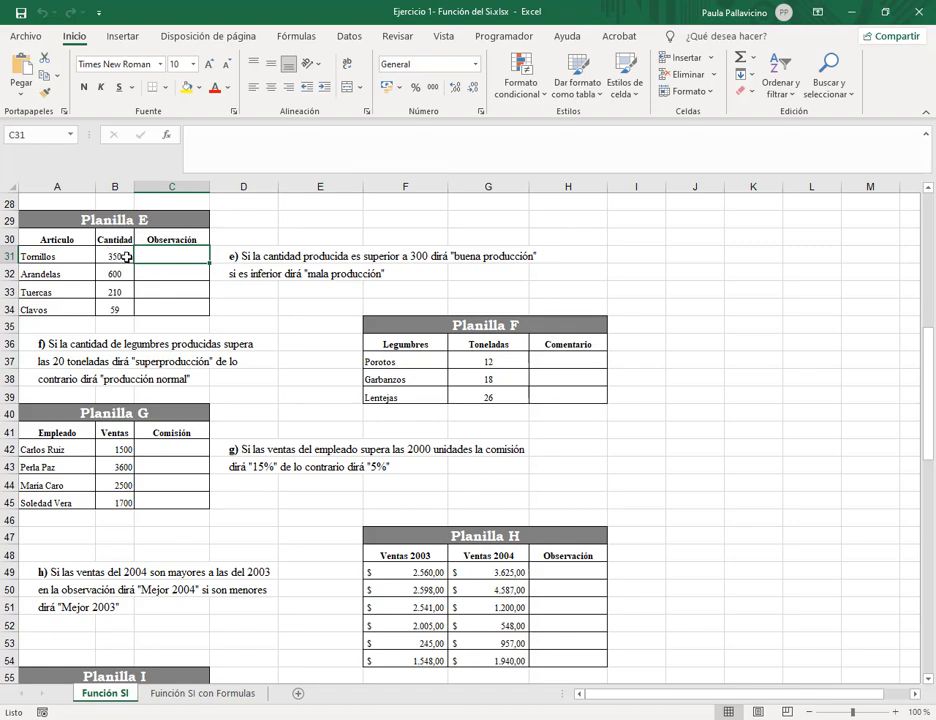
scroll(244, 296, up, 7)
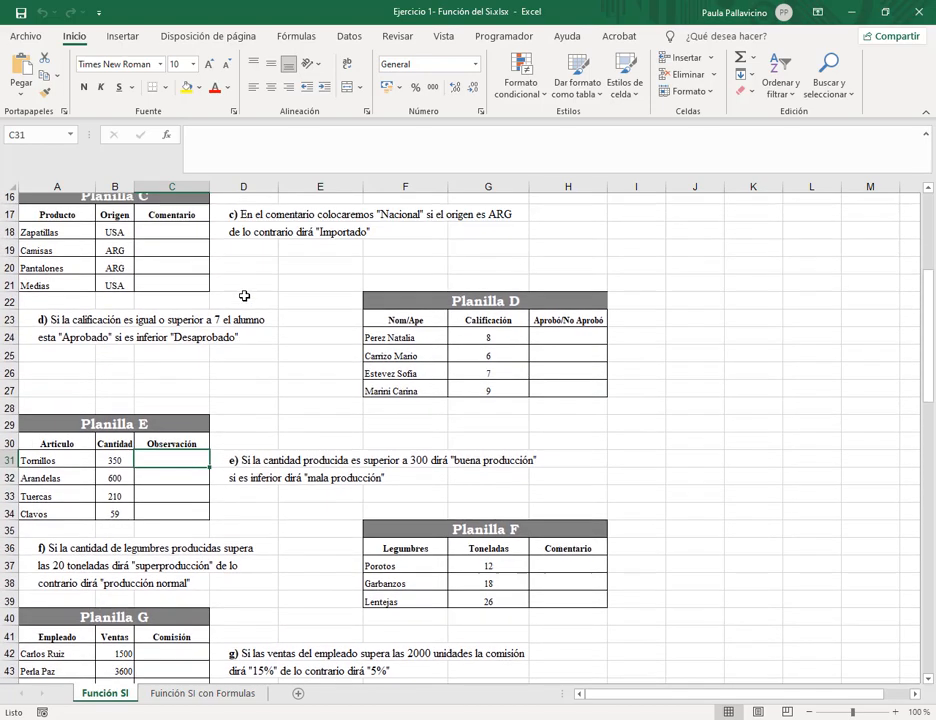
scroll(244, 296, up, 2)
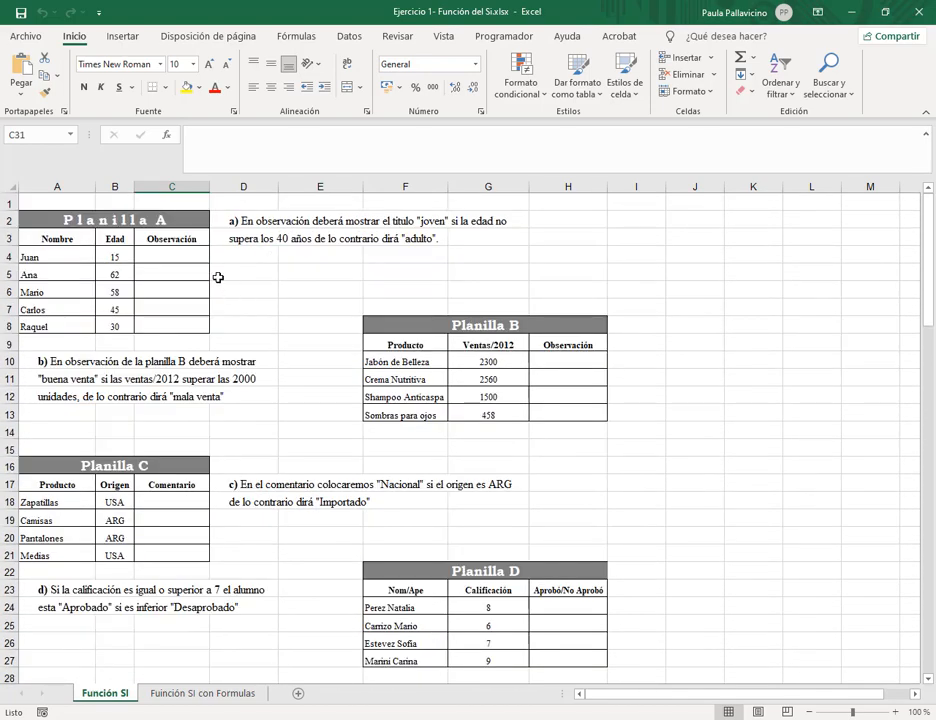
Read instruction a) beside Planilla A for the Observación titles and the age condition that decides between them.
click(171, 255)
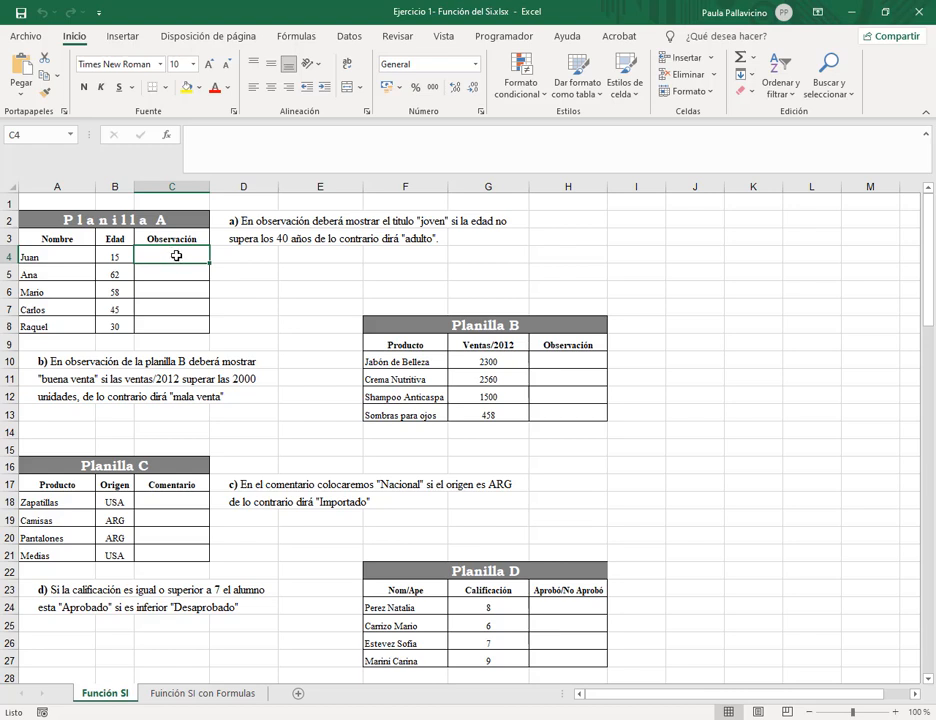
click(166, 221)
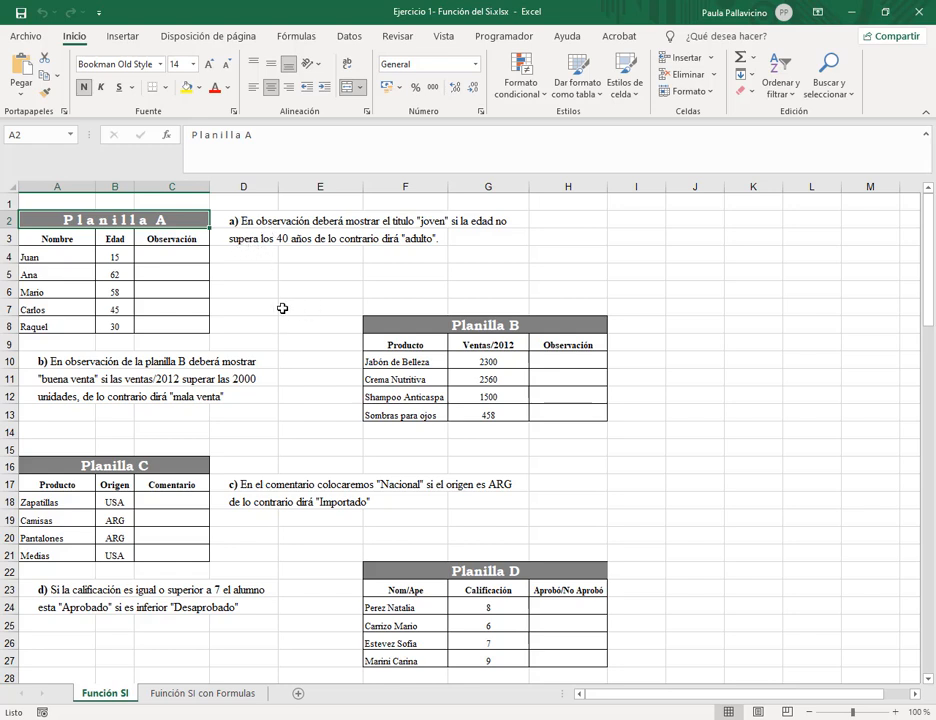
click(253, 223)
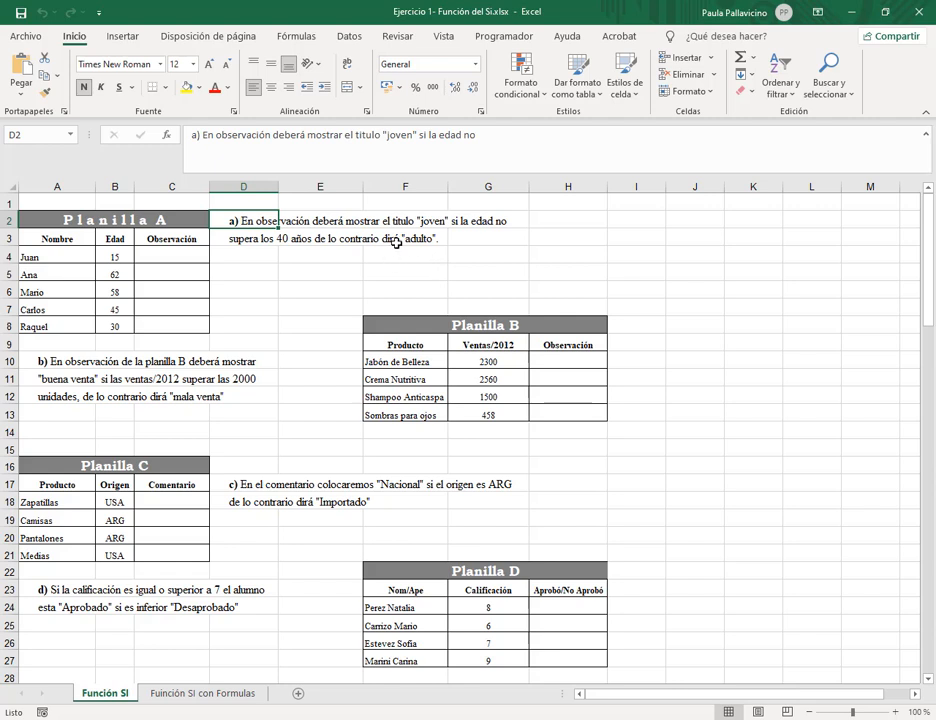
click(295, 273)
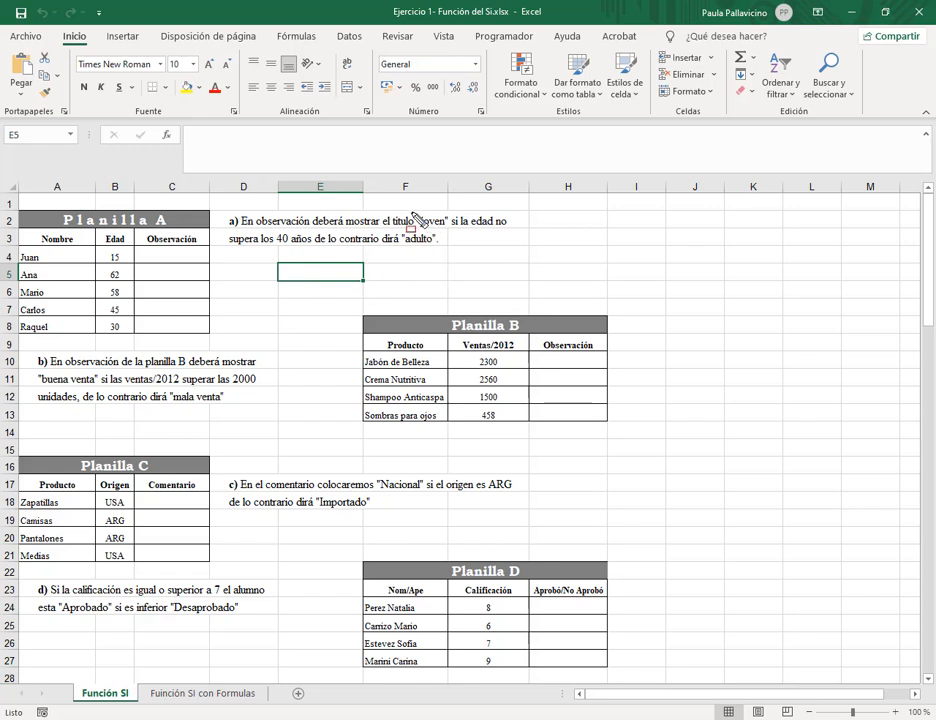
drag(412, 208, 451, 231)
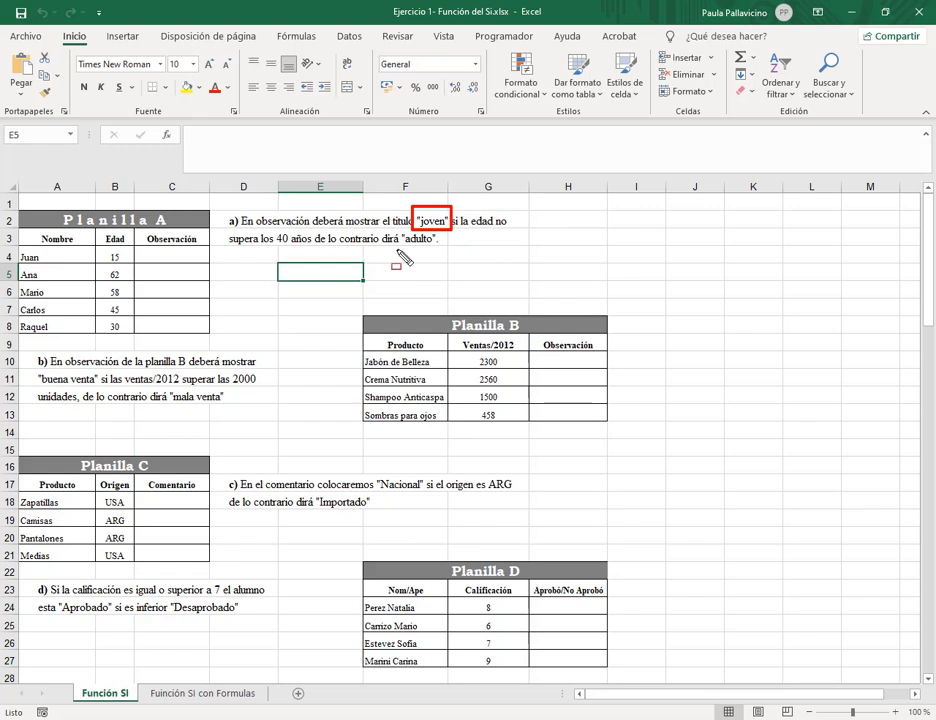
drag(396, 229, 441, 252)
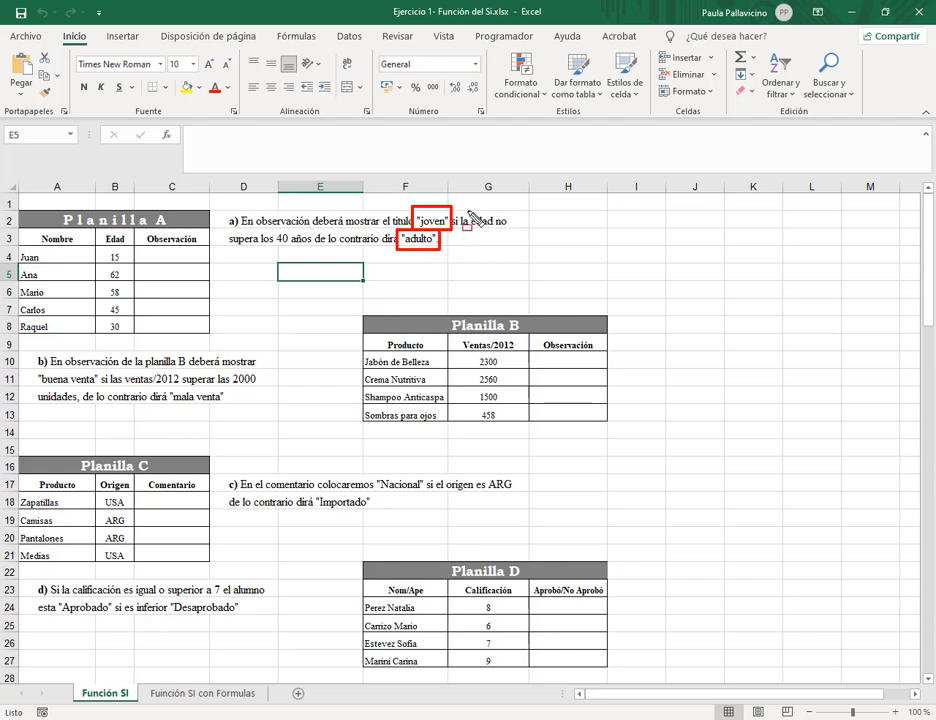
mouse_move(467, 209)
mouse_down()
mouse_move(520, 238)
mouse_move(513, 233)
mouse_up()
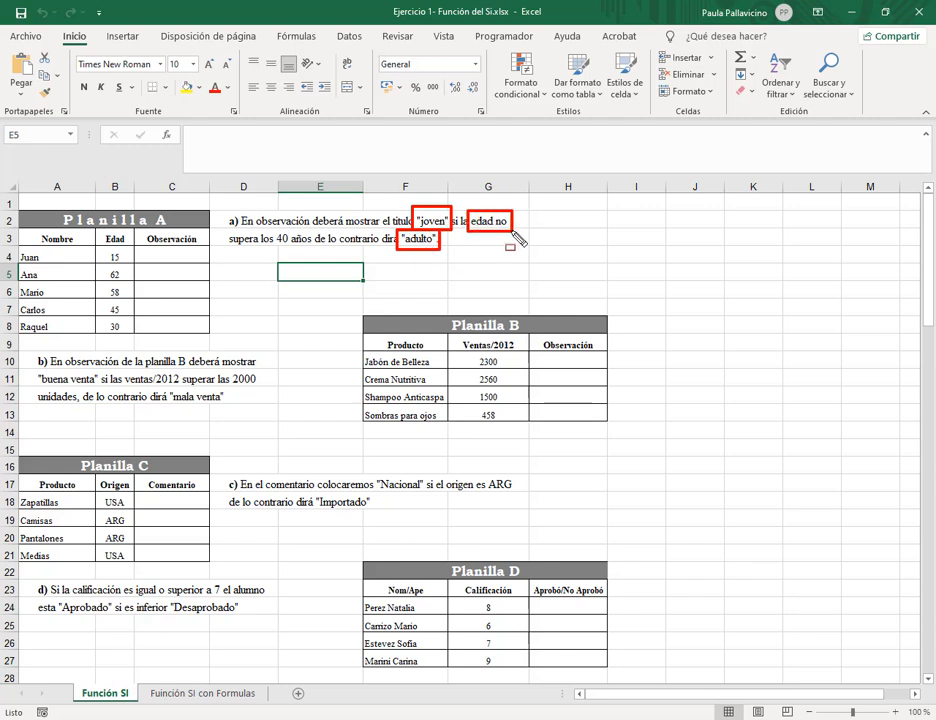
drag(226, 244, 314, 246)
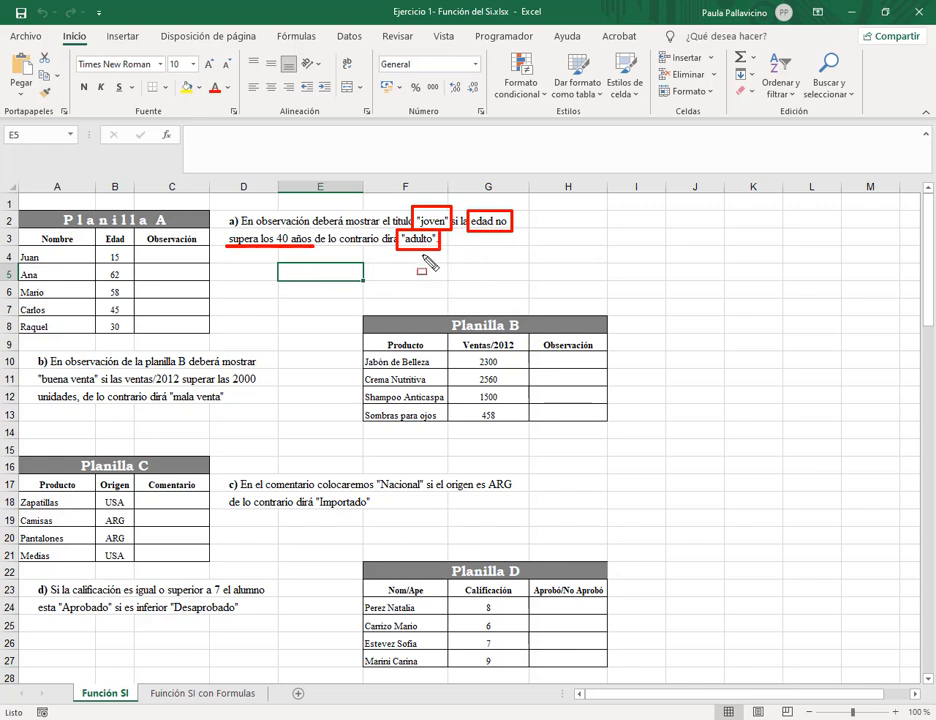
key(Escape)
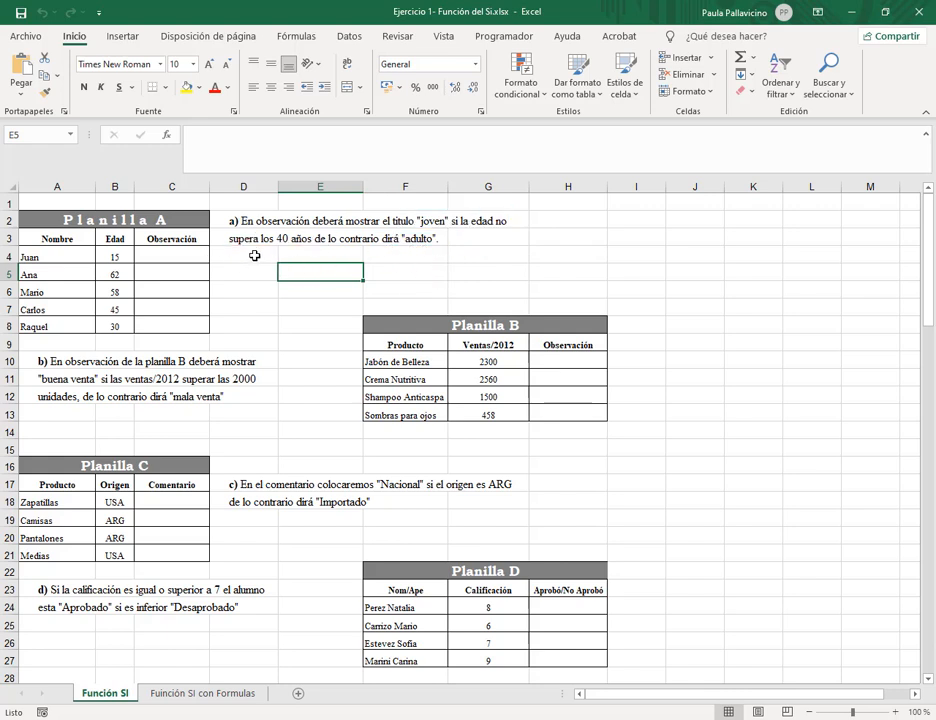
Insert the SI function in cell C4 of Planilla A and place its arguments dialog clear of the table.
click(188, 257)
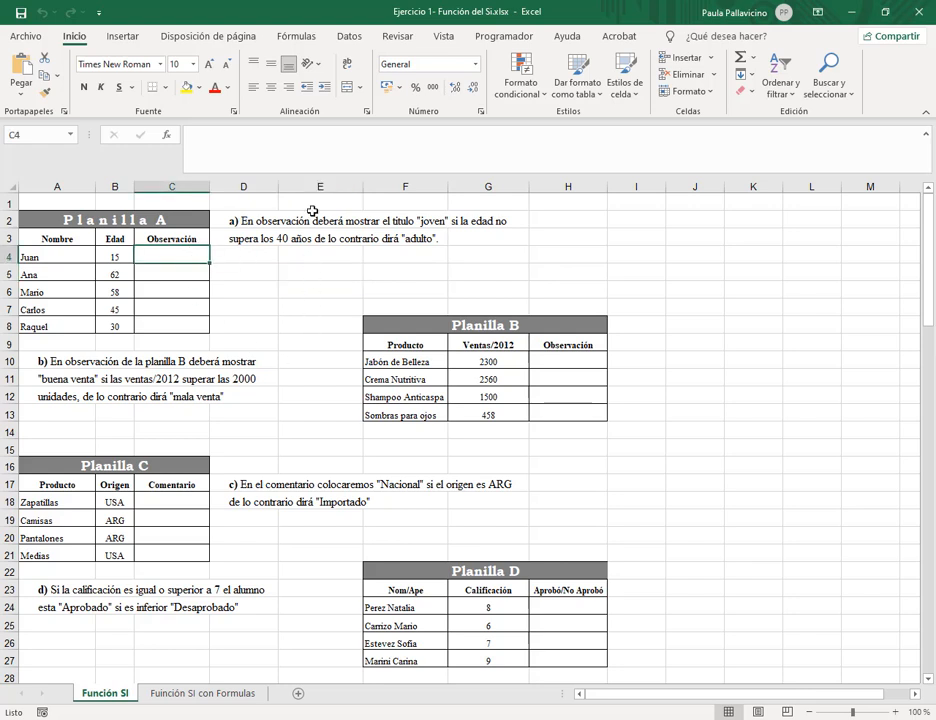
click(344, 146)
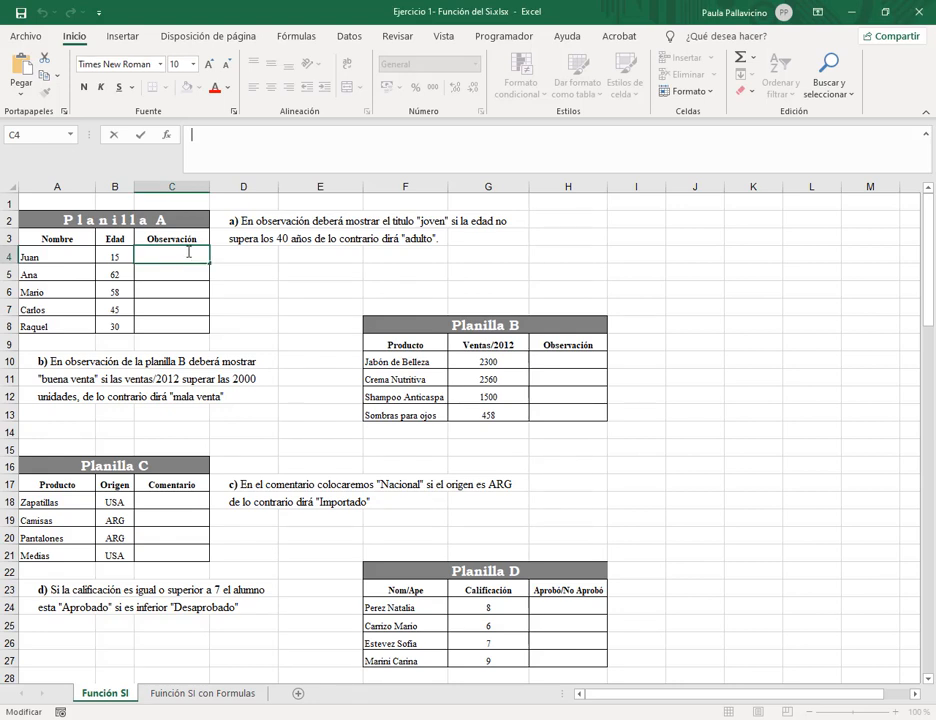
click(190, 256)
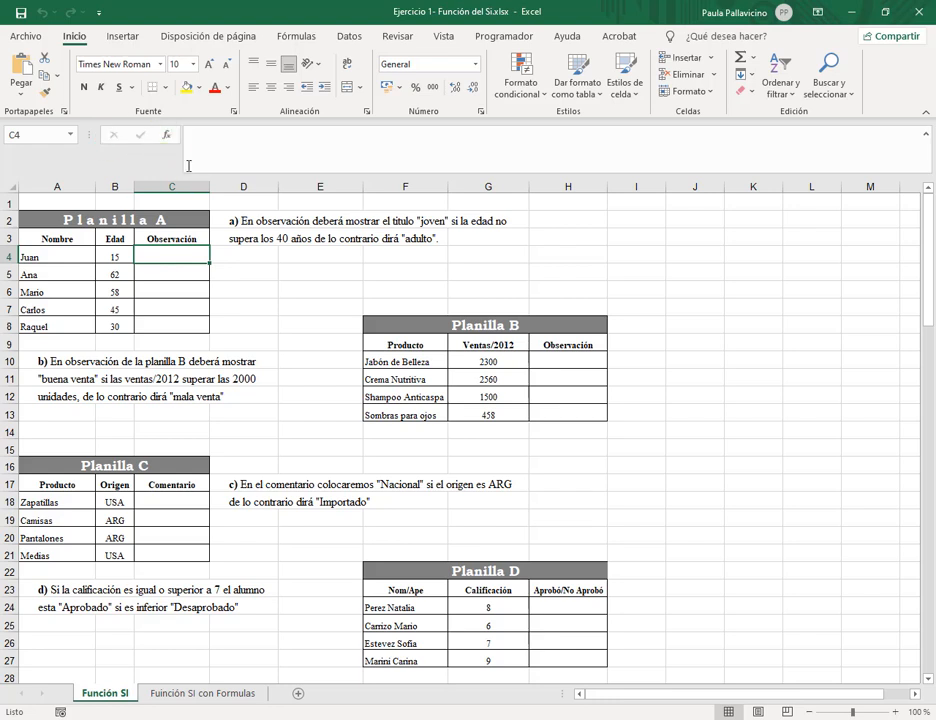
click(166, 134)
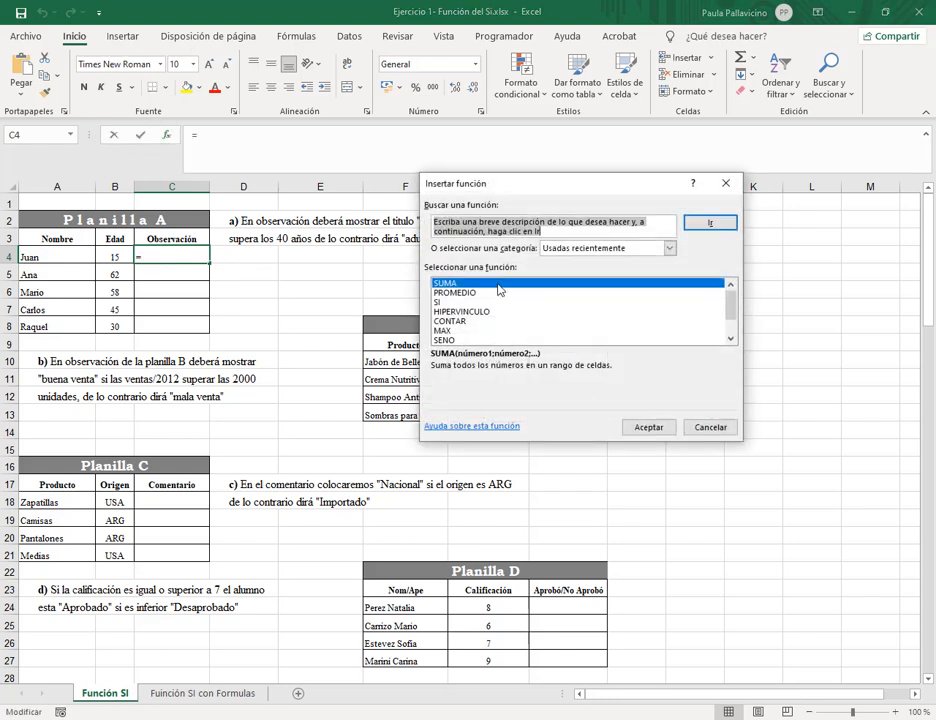
click(439, 302)
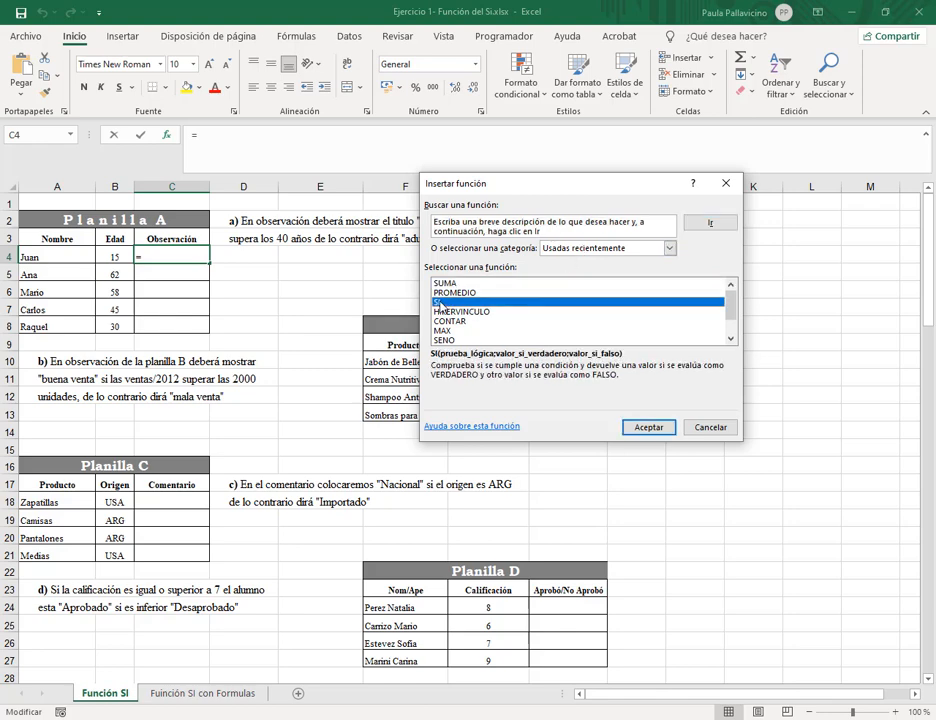
click(648, 432)
drag(627, 212, 532, 97)
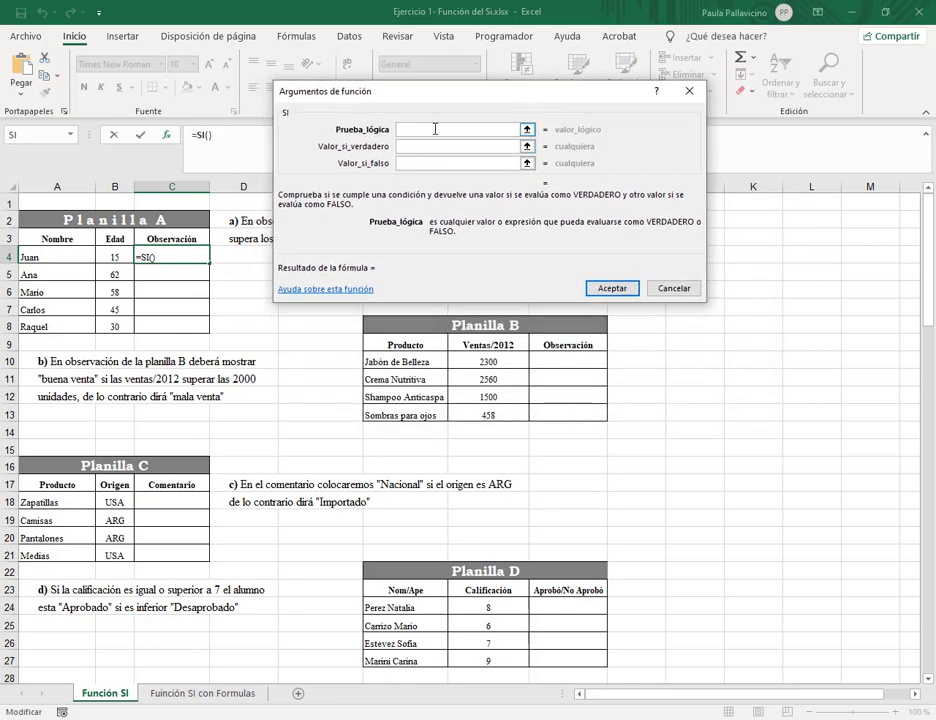
drag(422, 100, 390, 261)
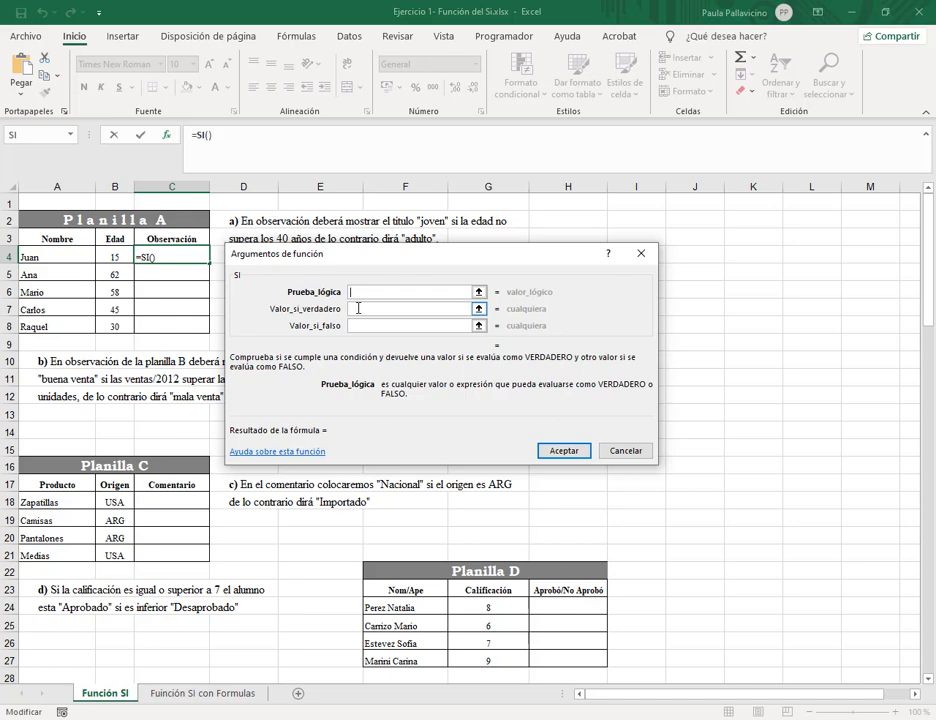
drag(282, 283, 492, 300)
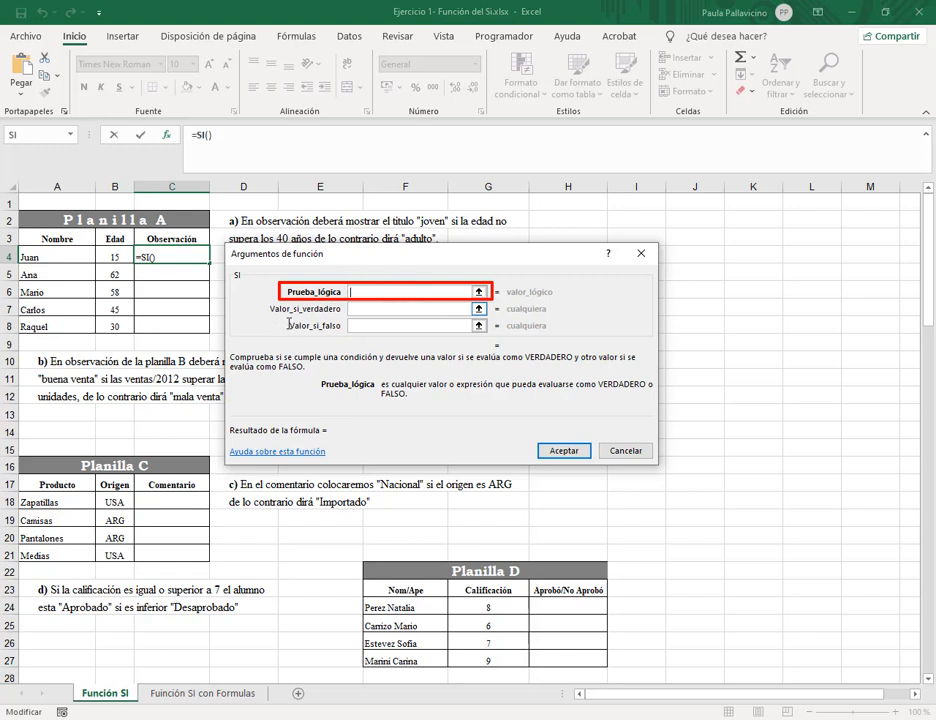
mouse_move(288, 316)
mouse_down()
mouse_move(368, 334)
mouse_move(493, 338)
mouse_up()
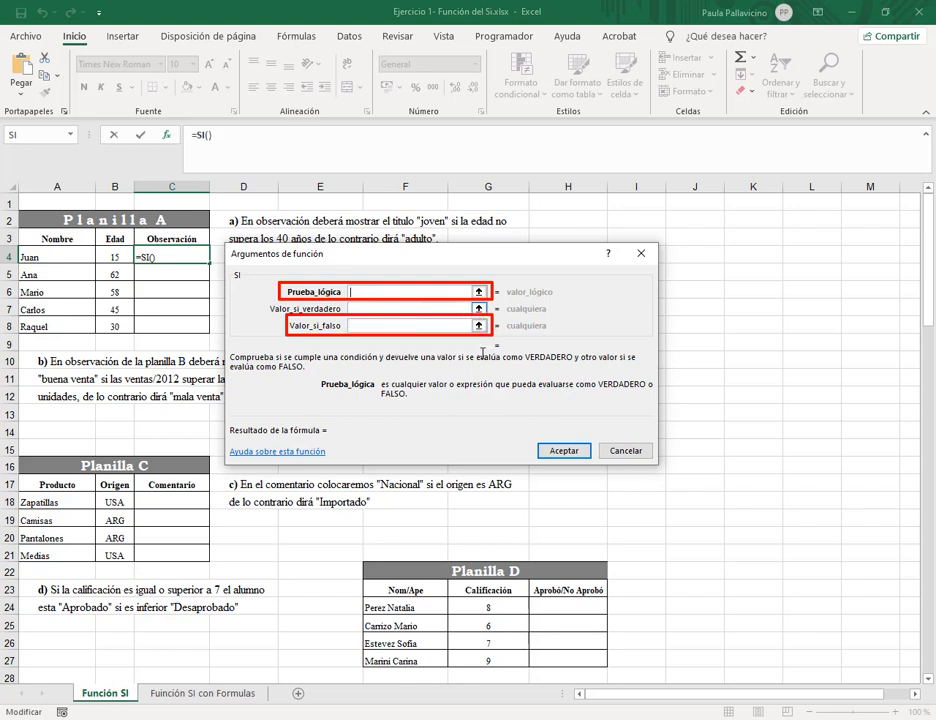
key(Escape)
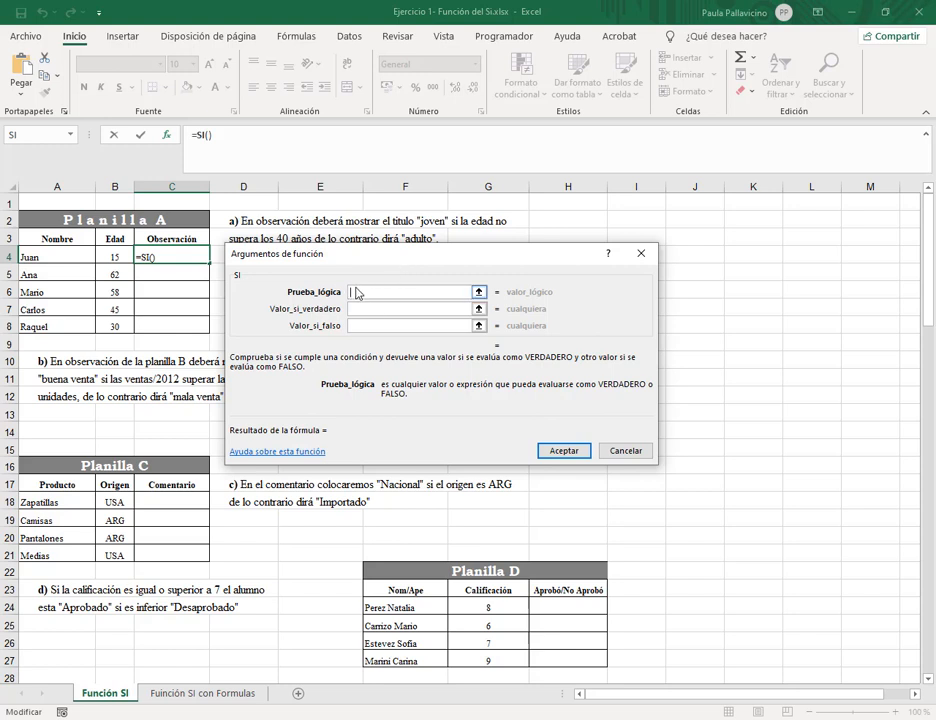
drag(279, 279, 493, 303)
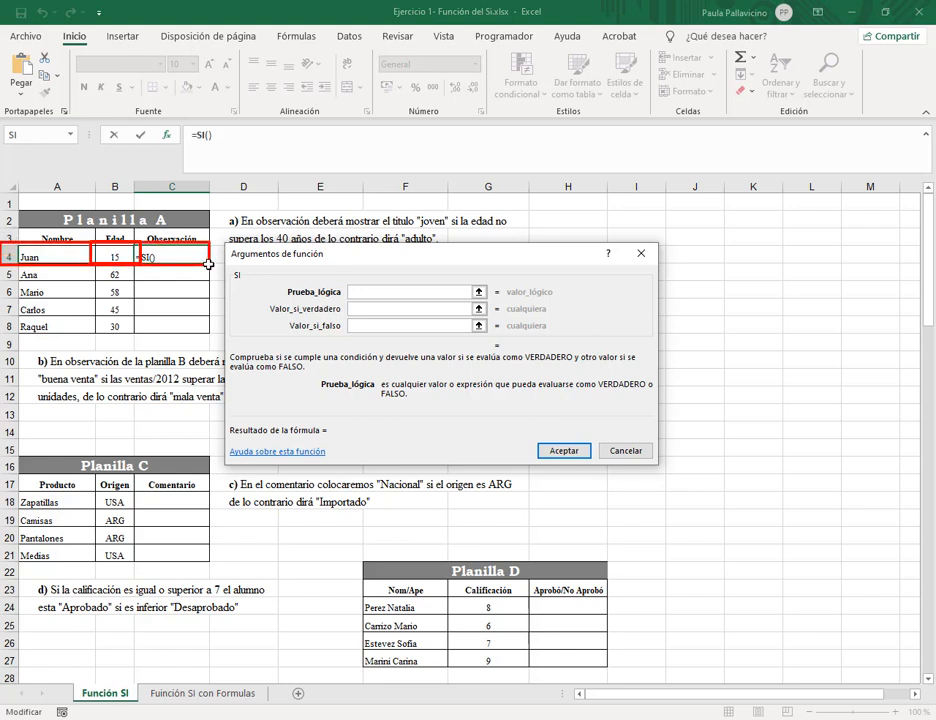
Set the logical test of the SI function in C4 to B4<40, referencing the age cell in the same row.
click(111, 256)
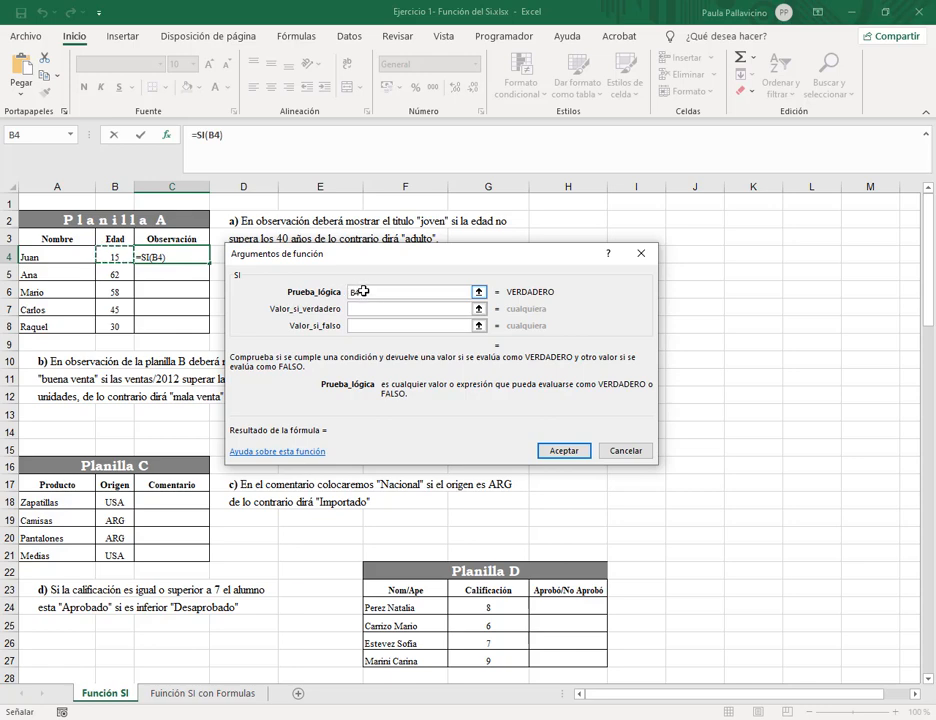
drag(428, 250, 439, 292)
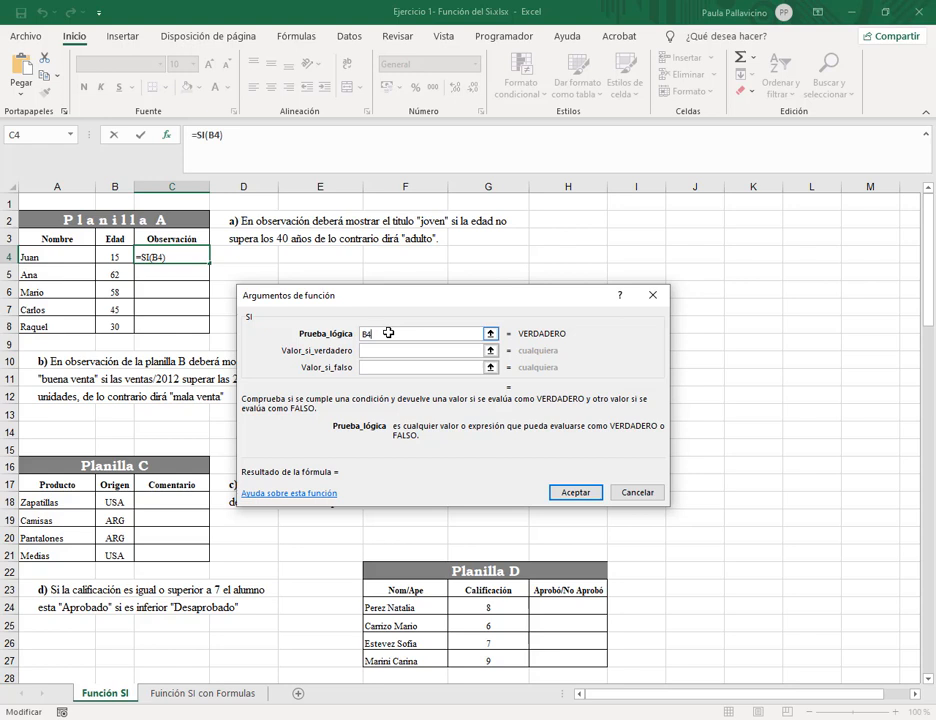
text(<)
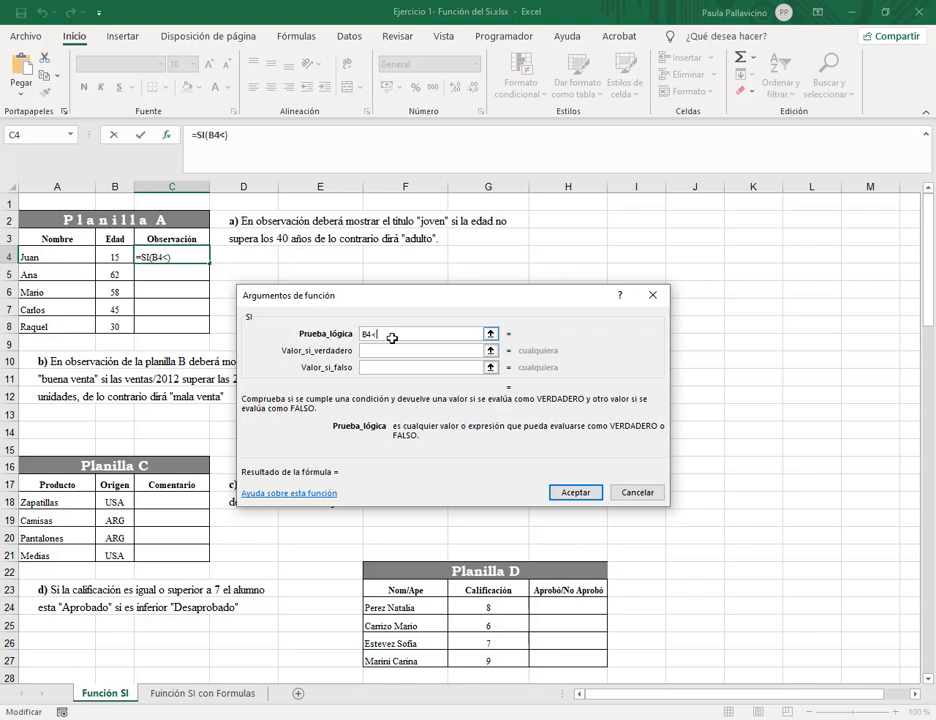
text(40)
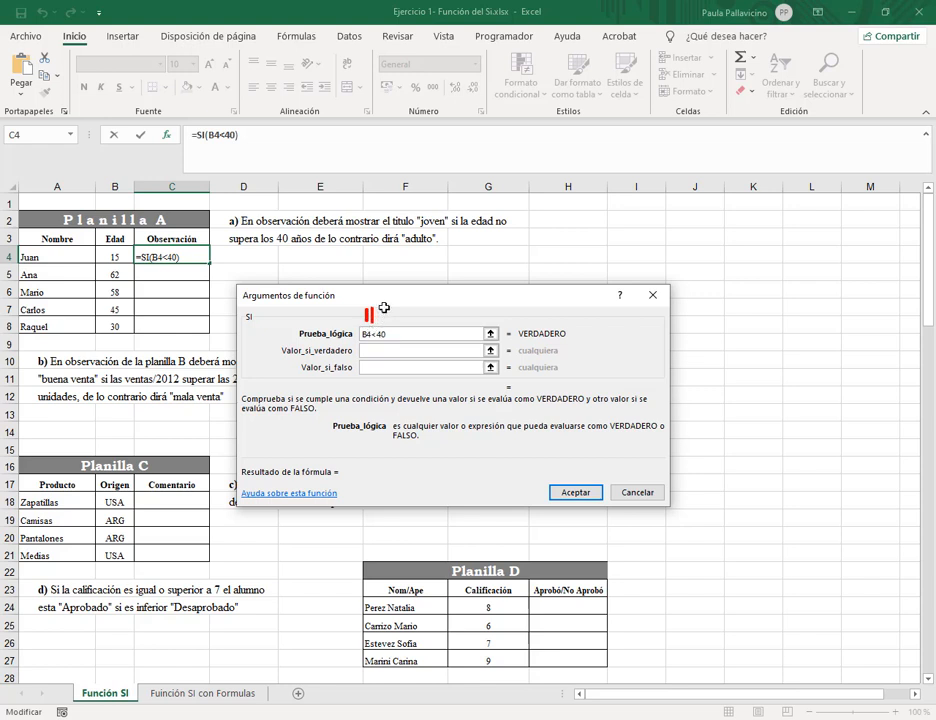
drag(384, 307, 384, 322)
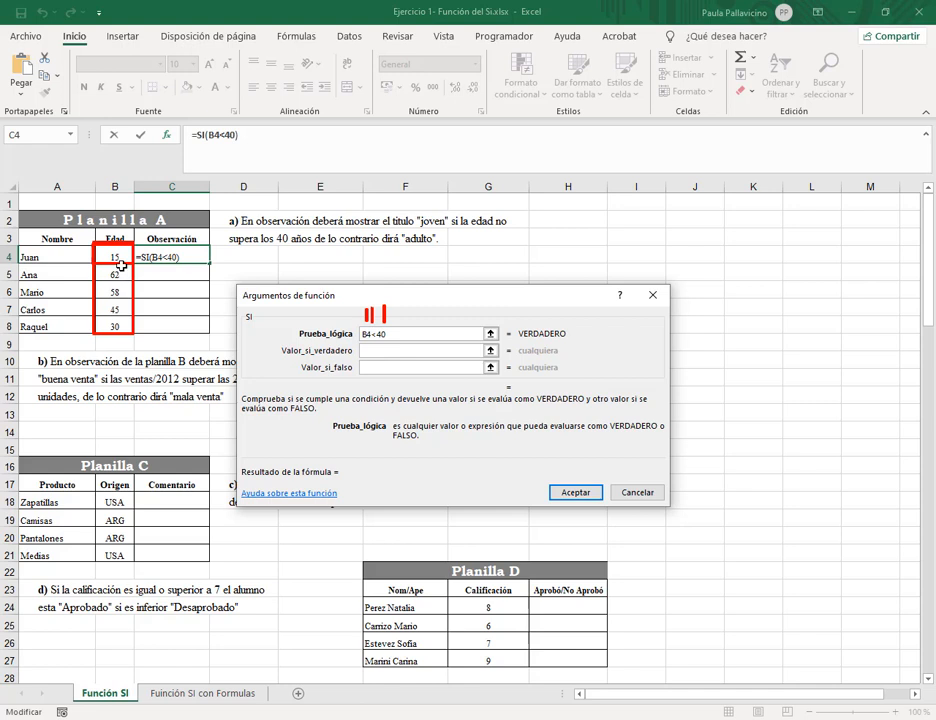
click(379, 334)
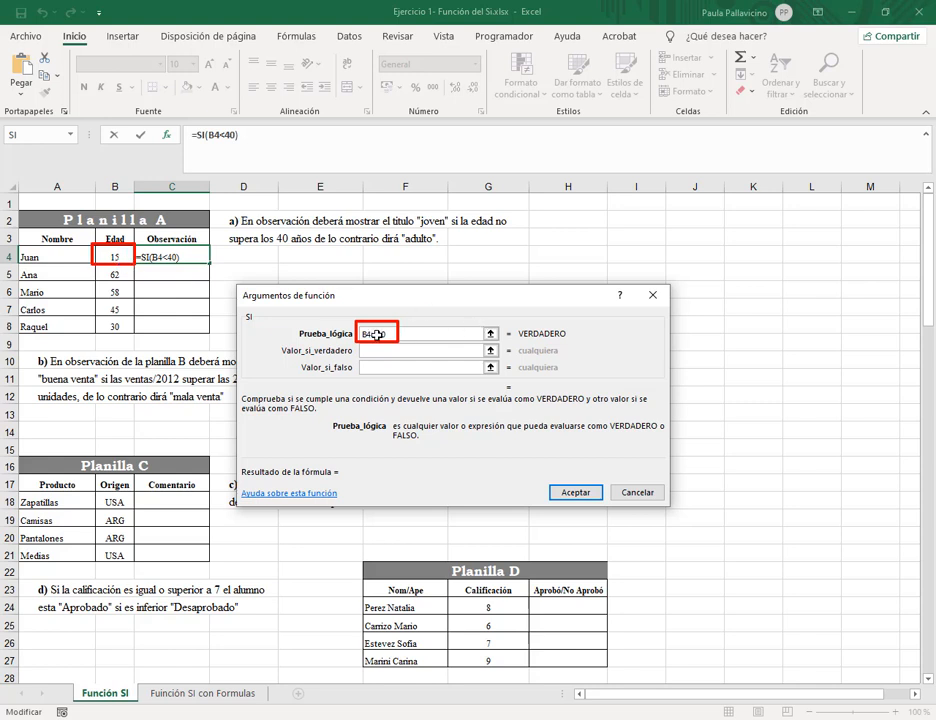
Set the value if true of the SI function in C4 to the quoted text "Joven".
drag(518, 340, 569, 338)
key(Escape)
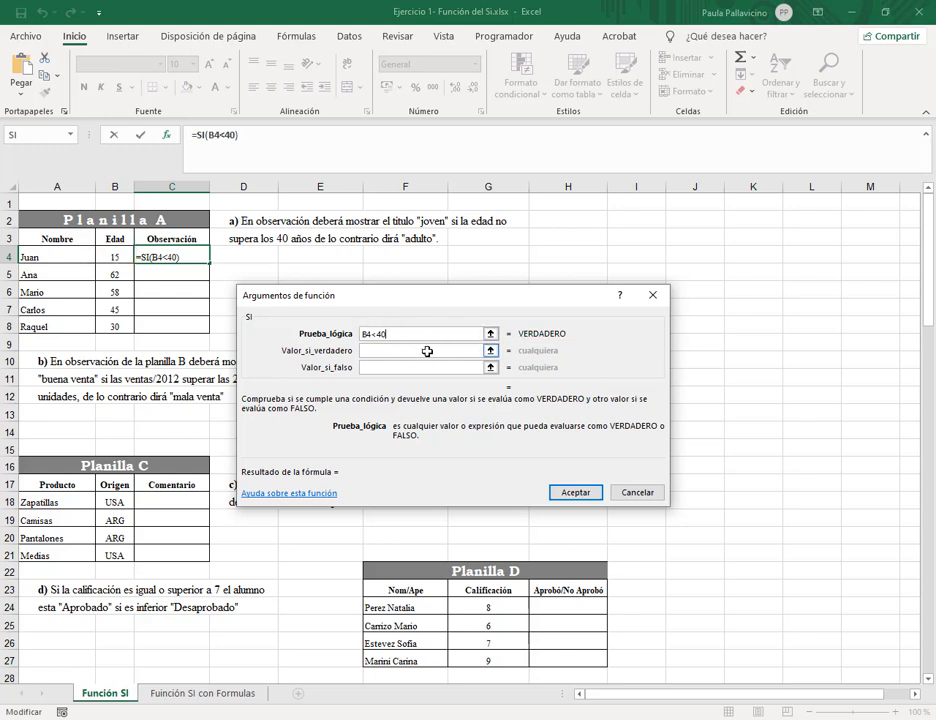
click(385, 350)
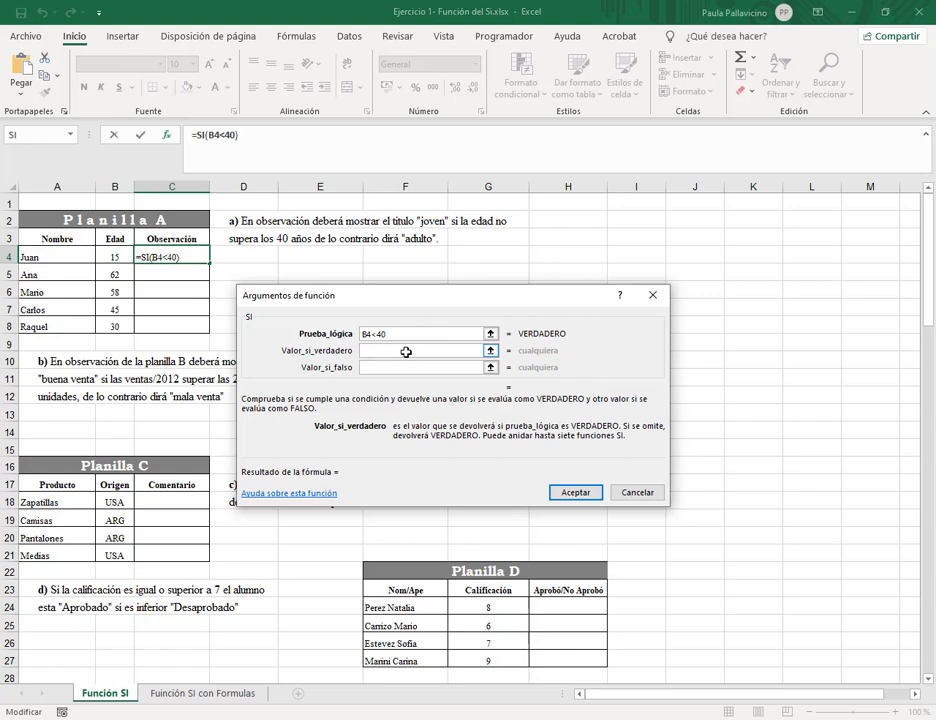
text(Joven)
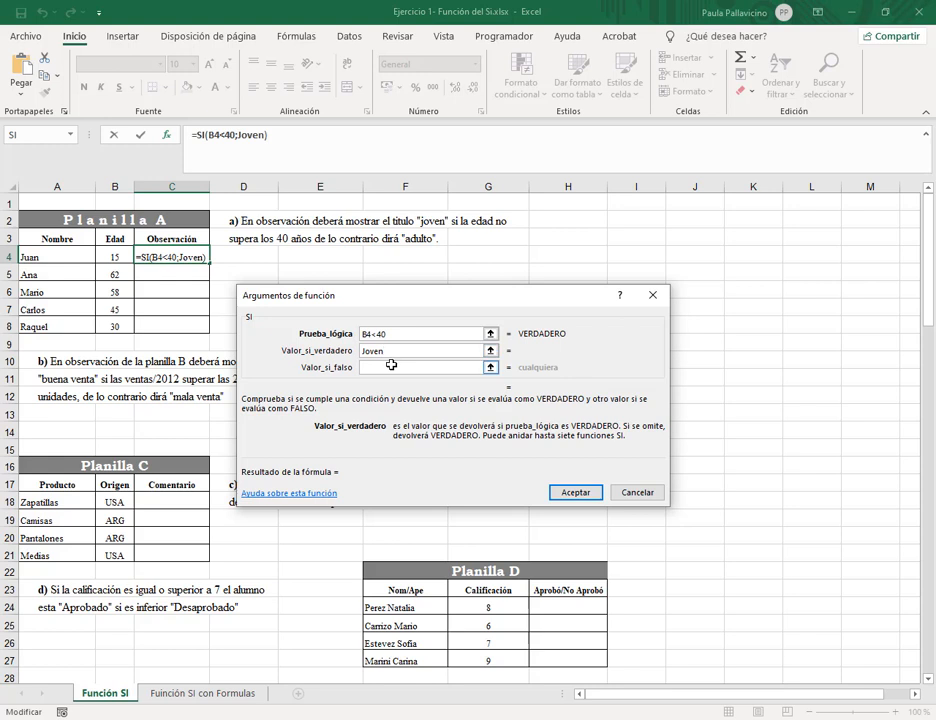
click(362, 350)
text(")
text(")
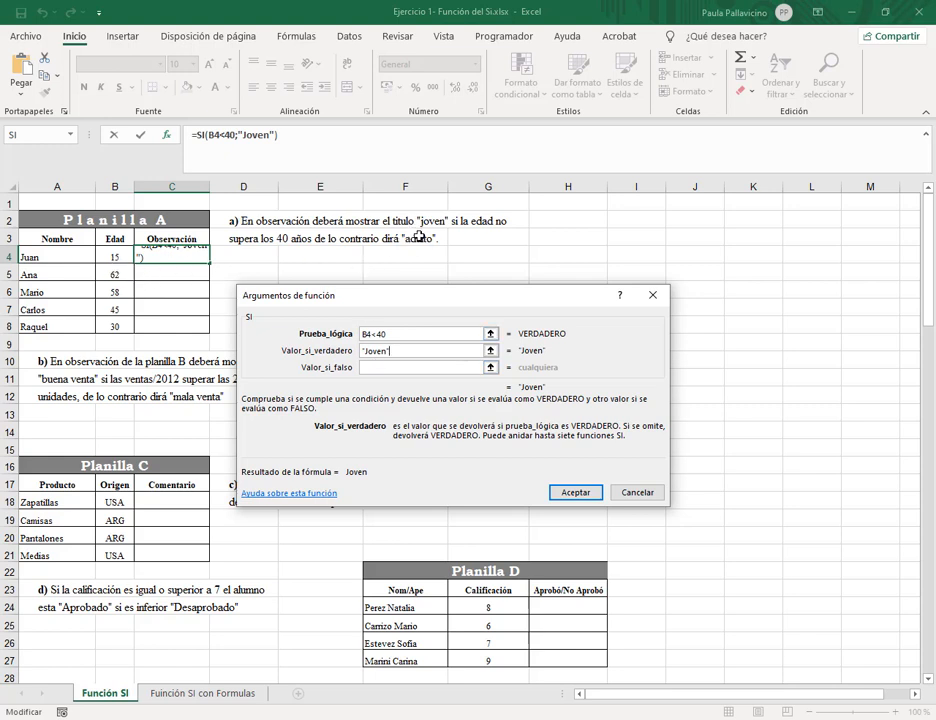
Set the value if false of the SI function in C4 to "Adulto" and accept the function.
click(437, 367)
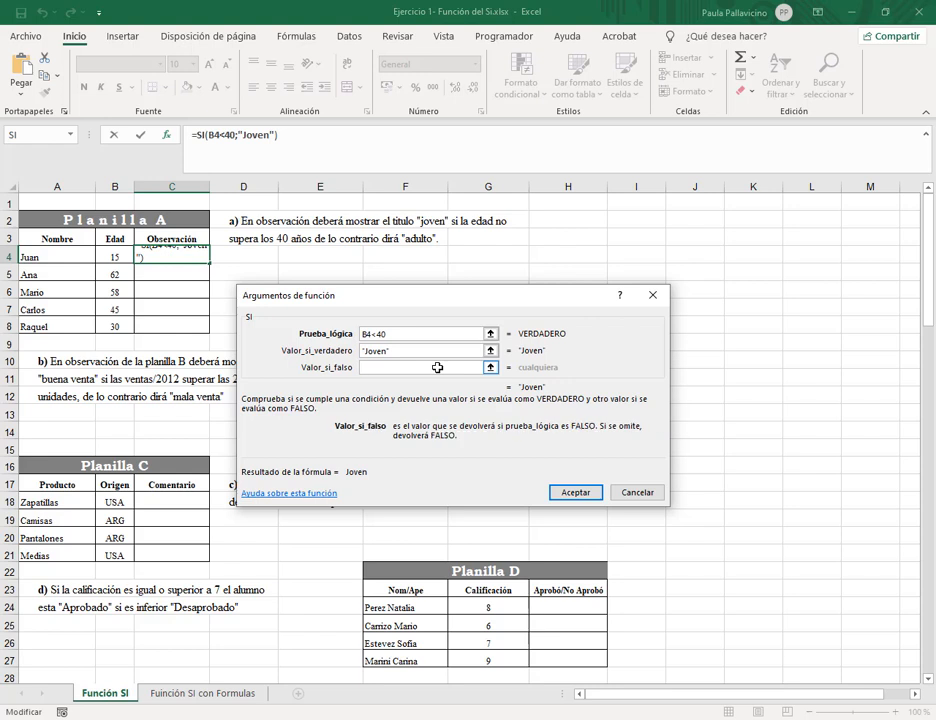
text("Adulto)
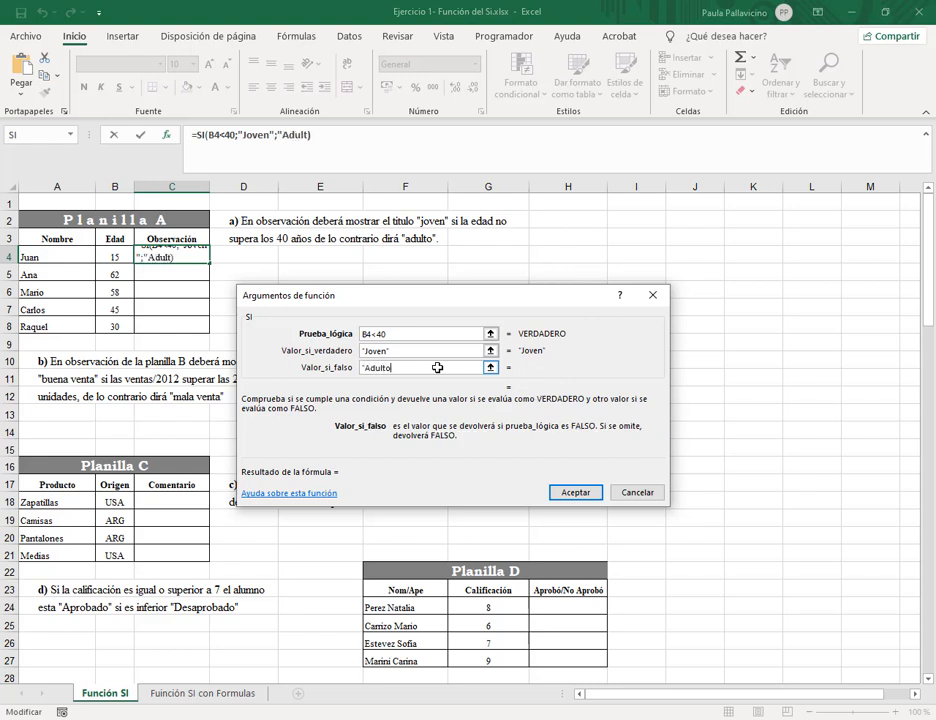
text(")
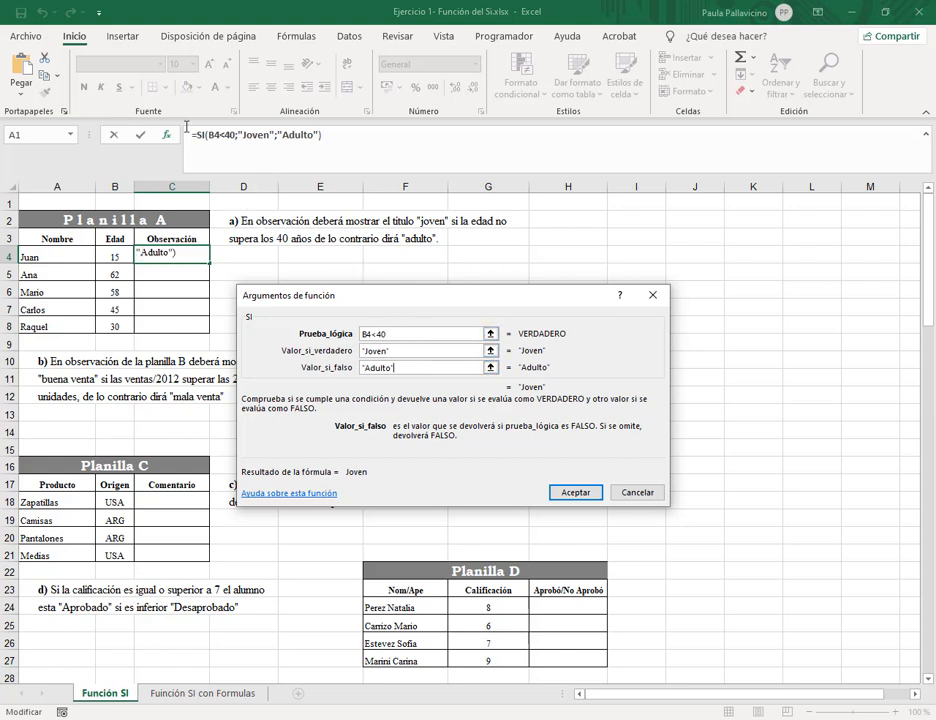
key(ctrl+shift+d)
drag(181, 121, 215, 138)
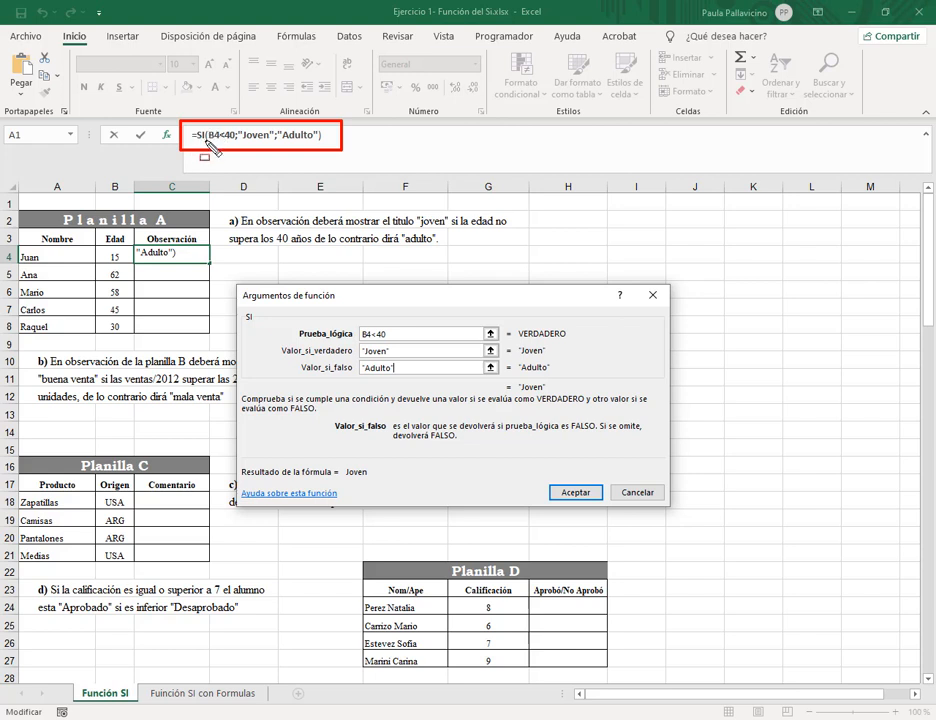
drag(206, 141, 236, 141)
drag(238, 142, 263, 142)
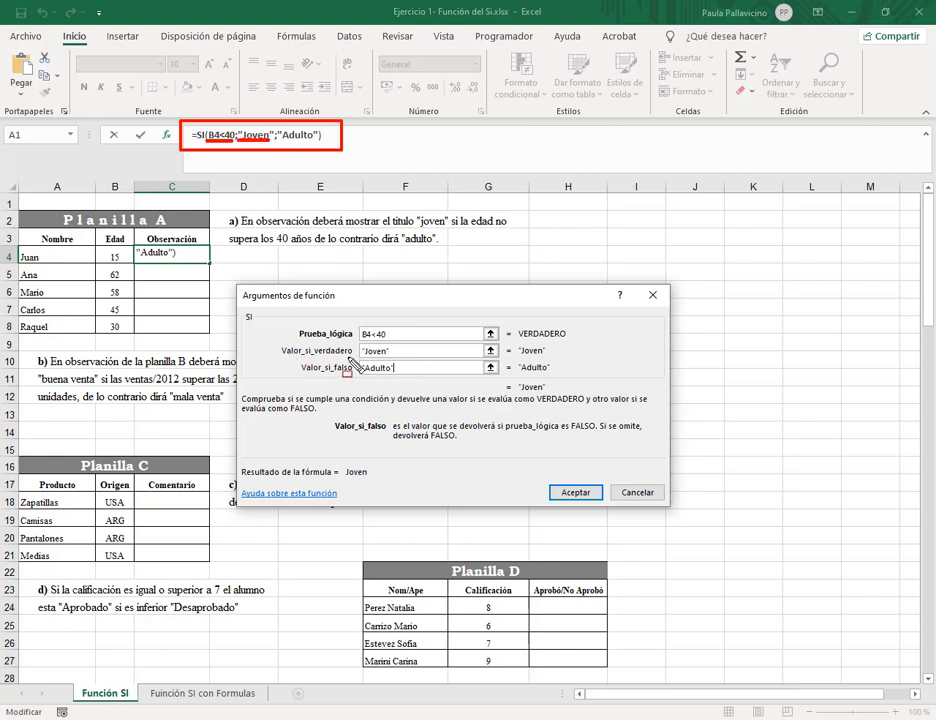
drag(280, 142, 318, 142)
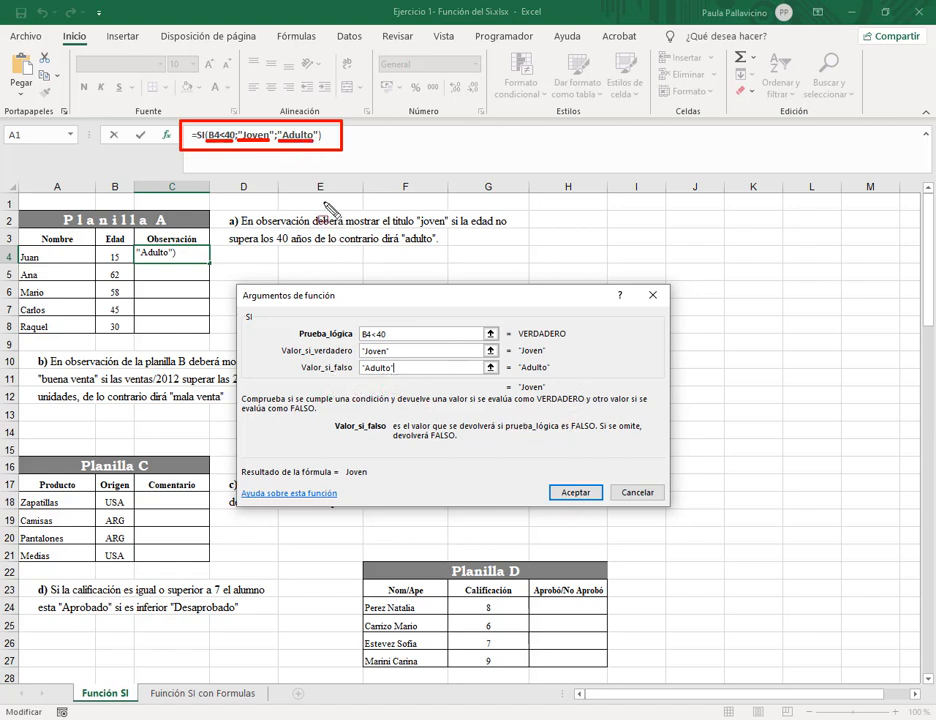
key(Escape)
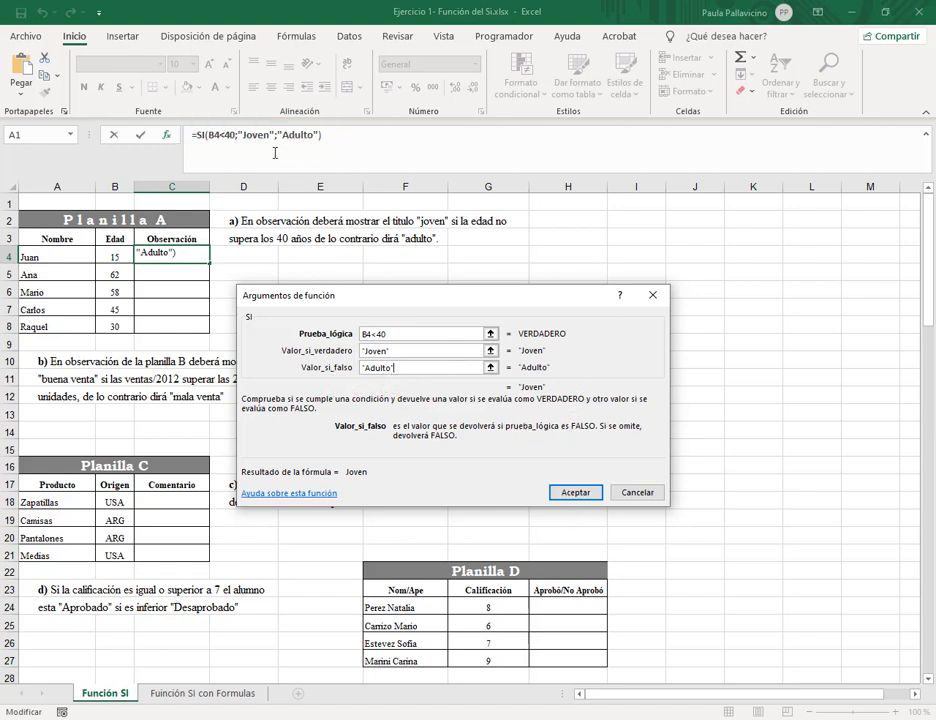
click(575, 493)
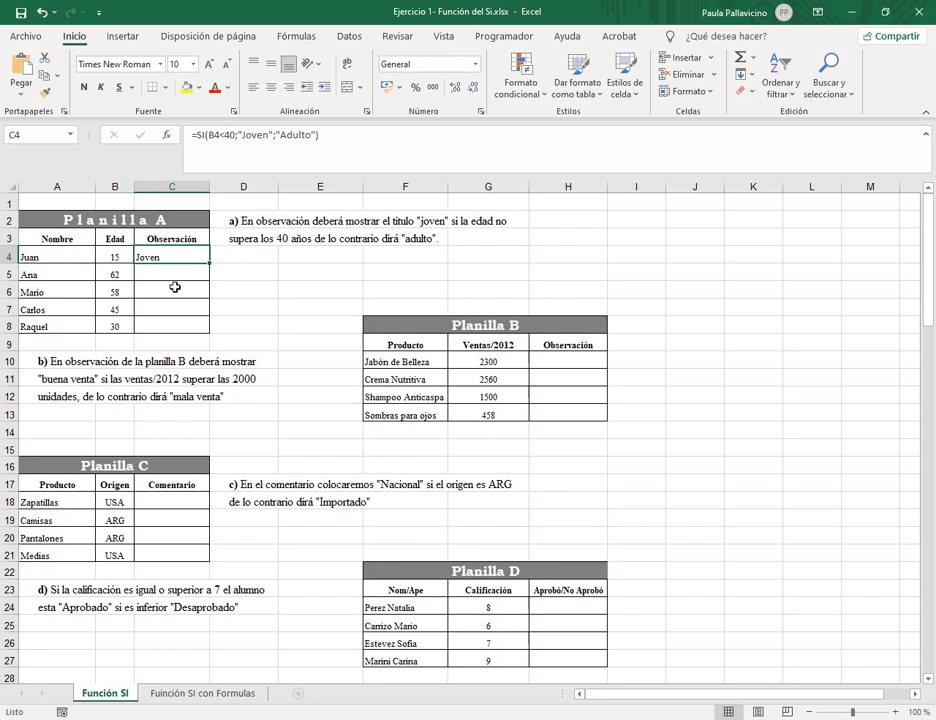
Test the SI formula by setting the age in B4 to 45, to 12 and back to 15.
click(124, 257)
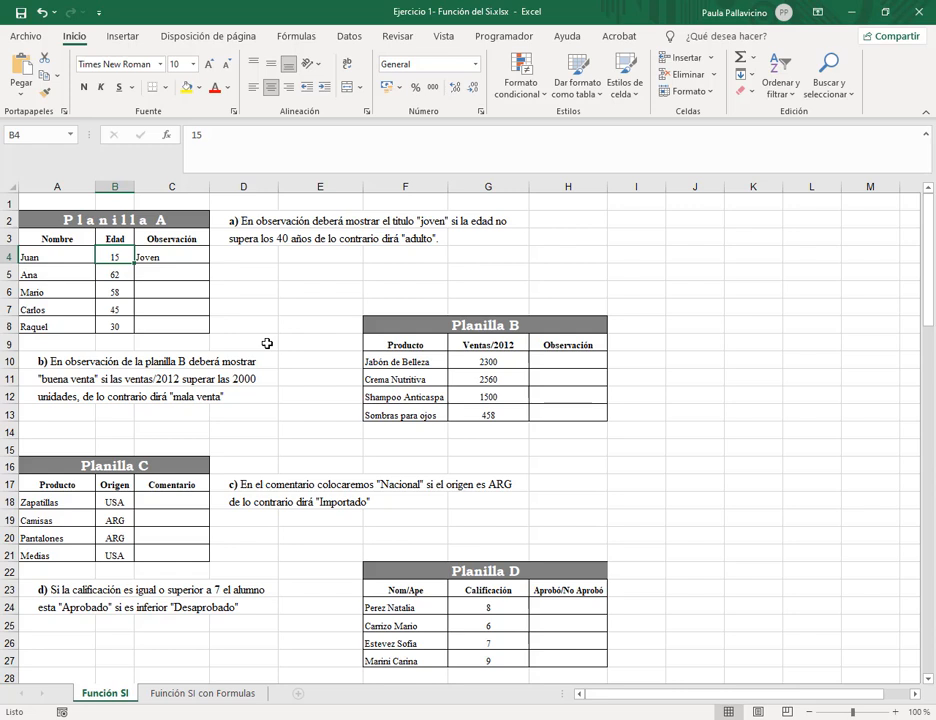
text(45)
key(Return)
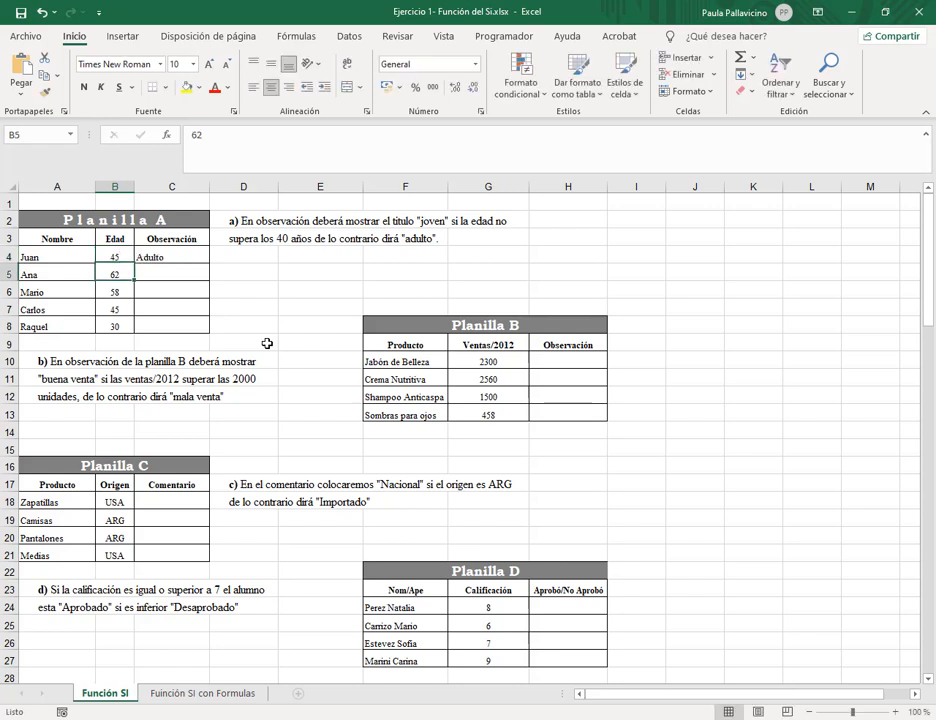
click(110, 257)
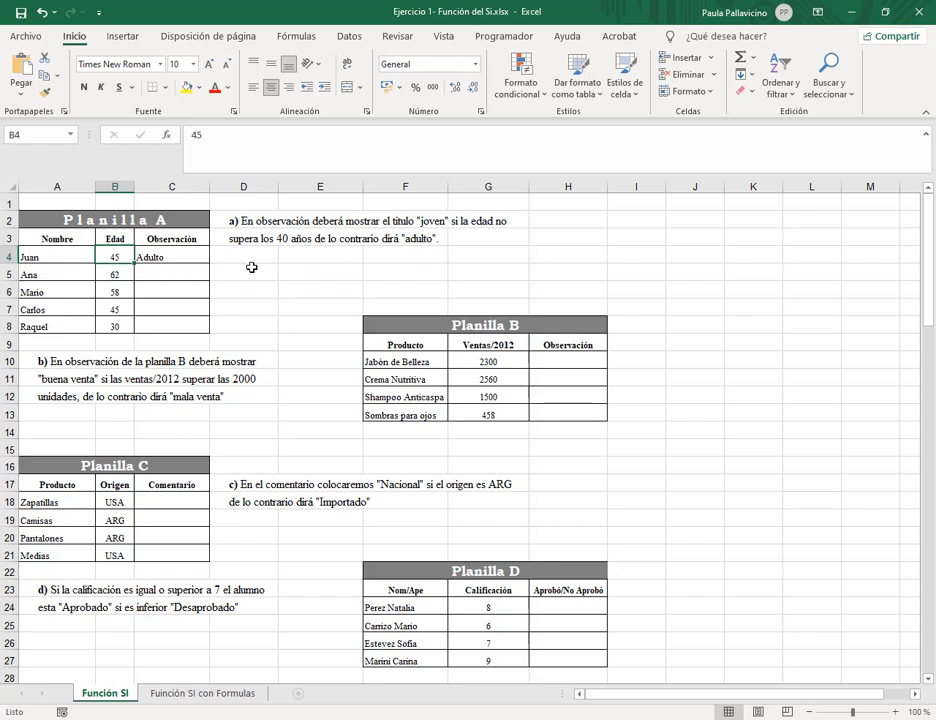
text(12)
key(Return)
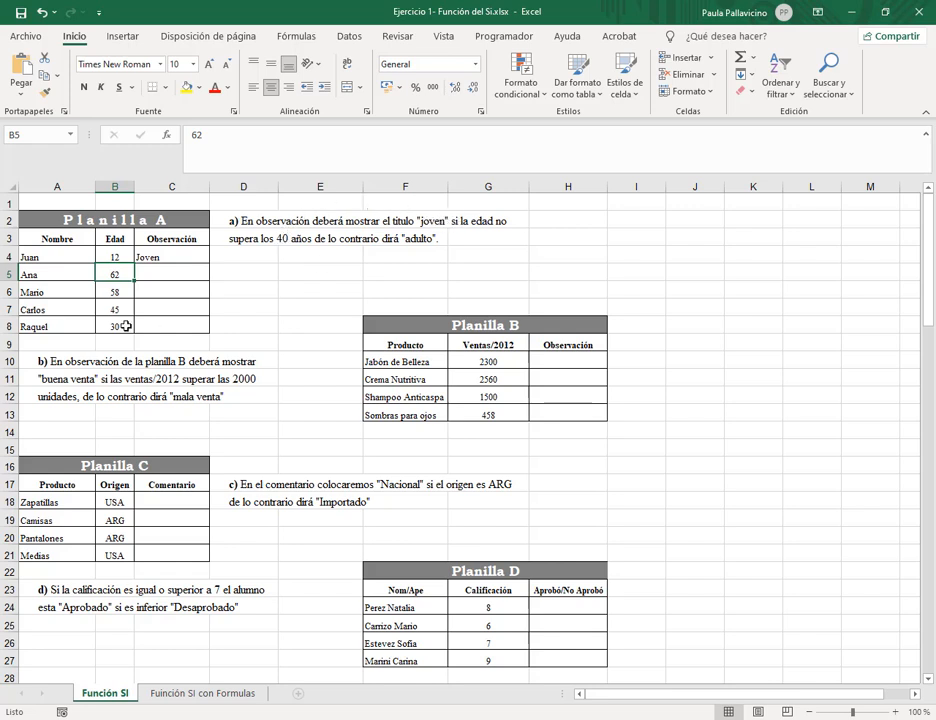
click(116, 254)
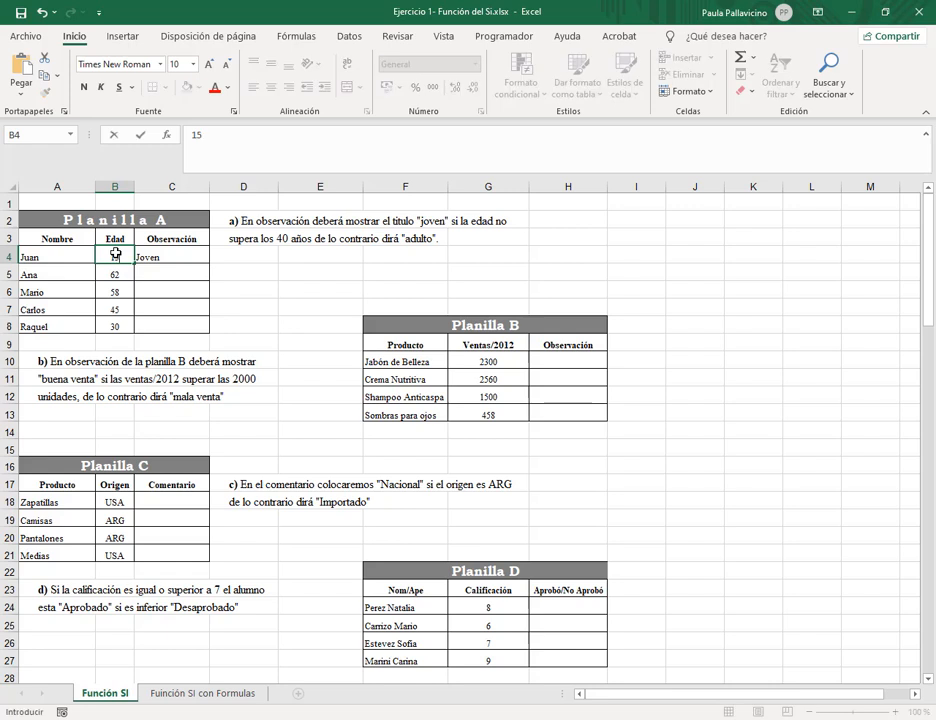
key(Down)
Fill the SI formula from C4 down to C8 to complete Planilla A's Observación column.
click(165, 259)
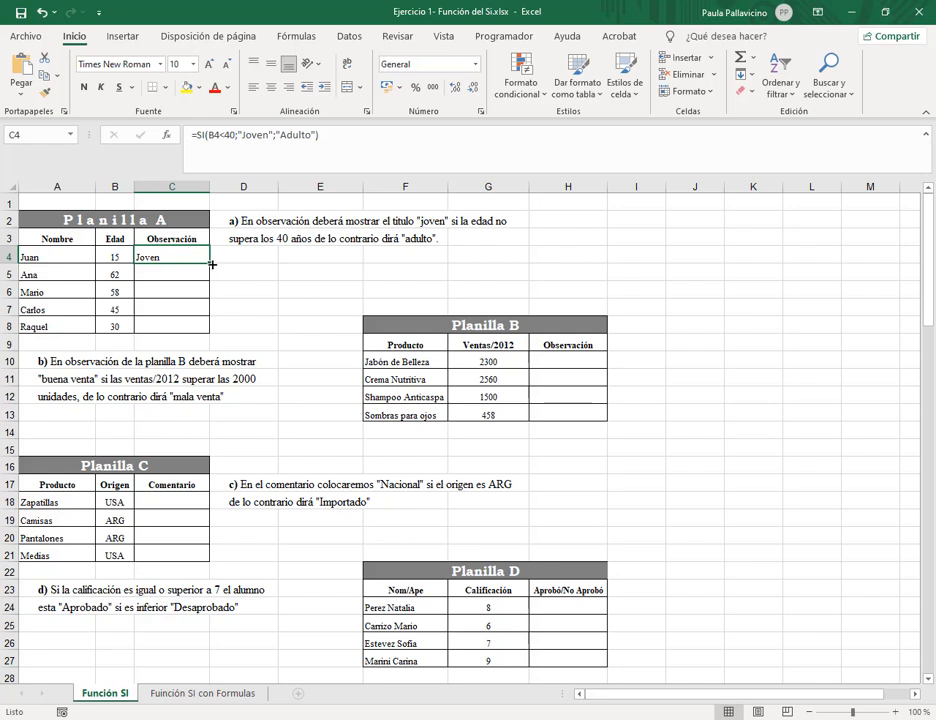
drag(211, 264, 207, 331)
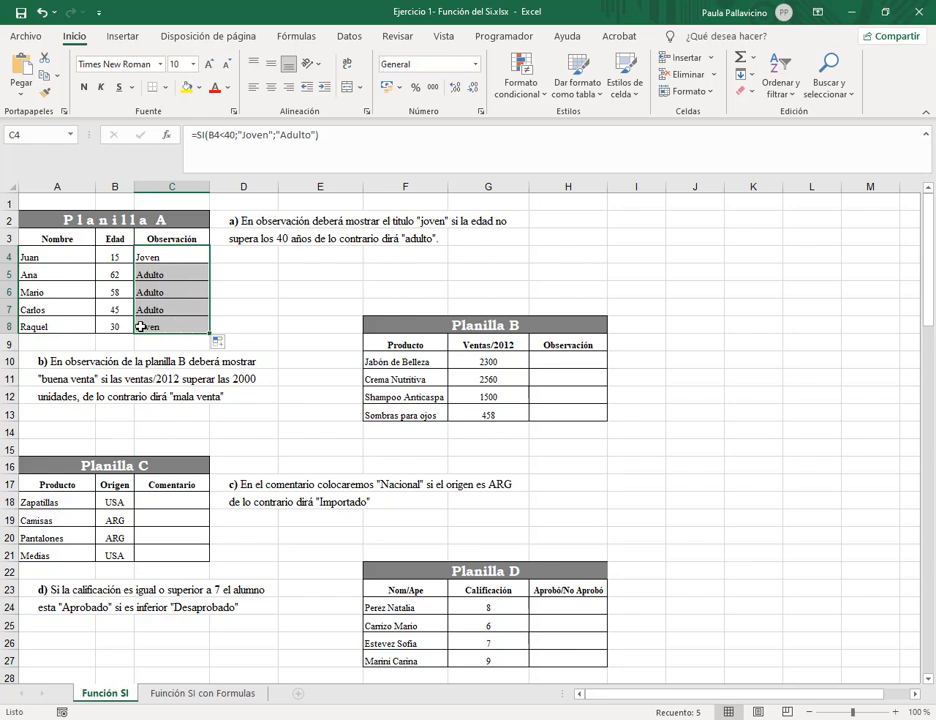
click(118, 256)
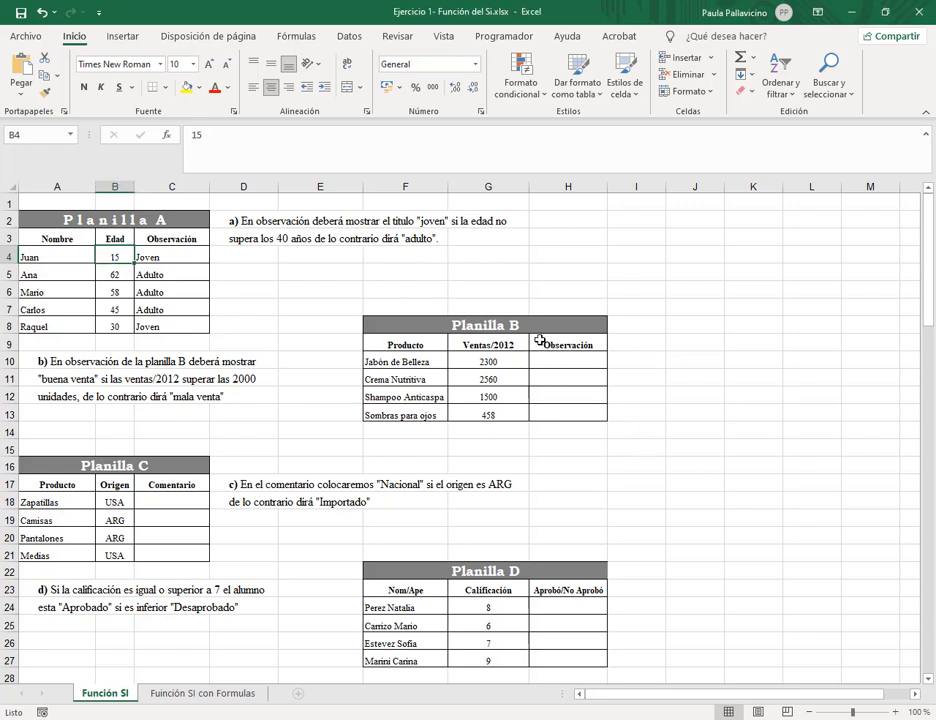
Read instruction b) for Planilla B's Observación titles and the Ventas/2012 condition that decides between them.
click(468, 325)
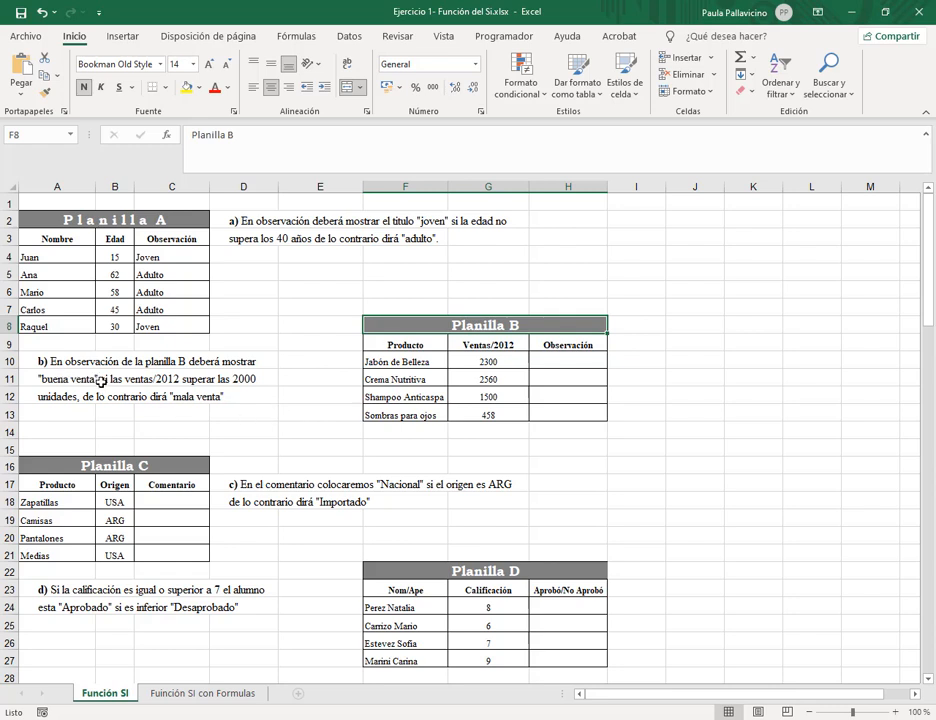
drag(505, 340, 508, 414)
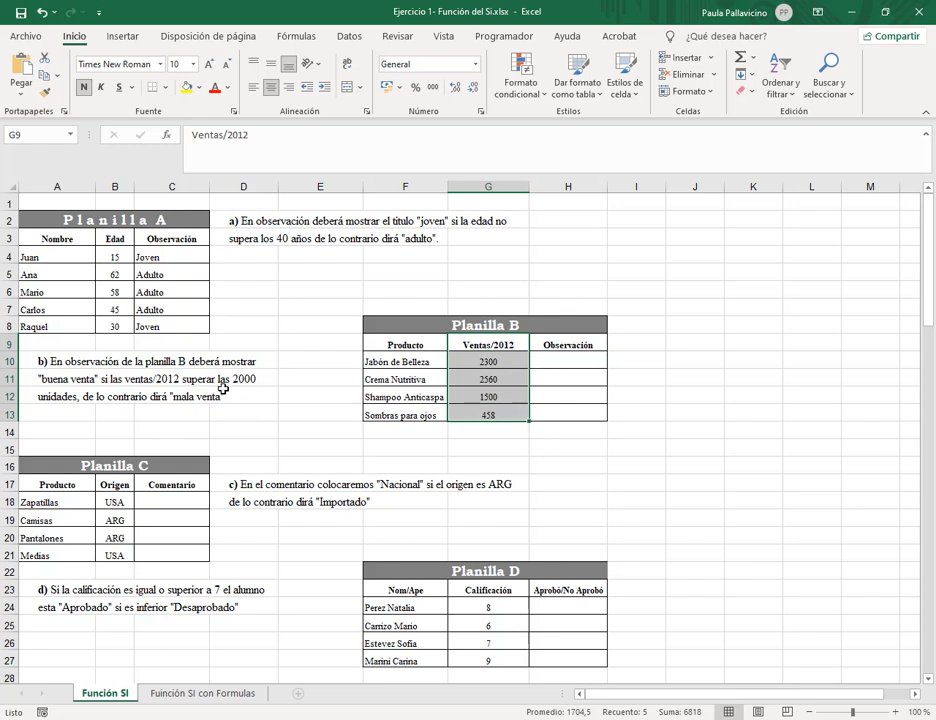
click(263, 383)
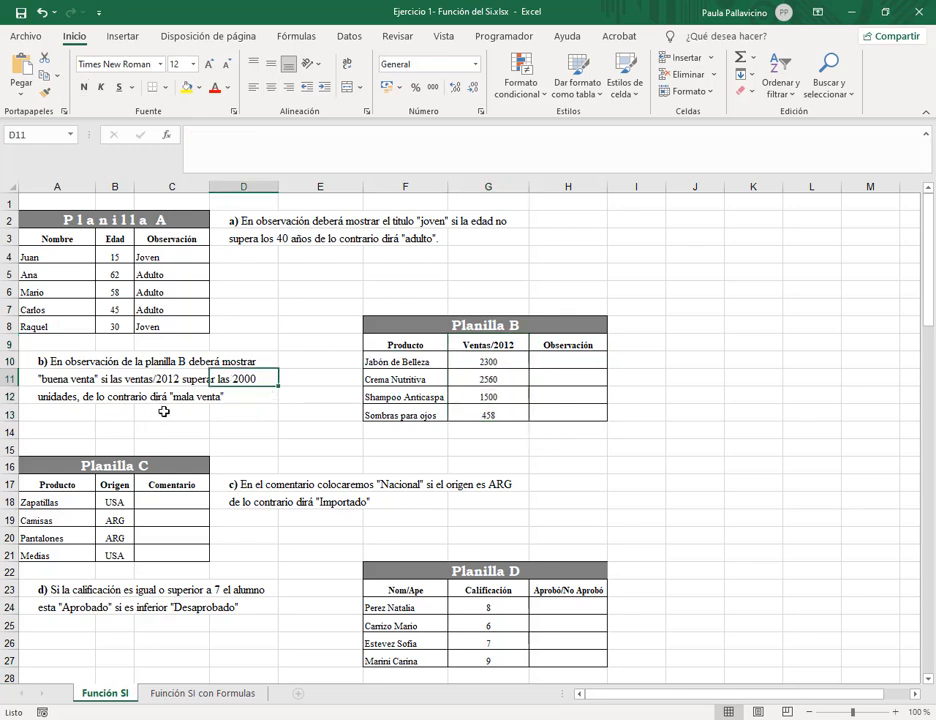
click(297, 433)
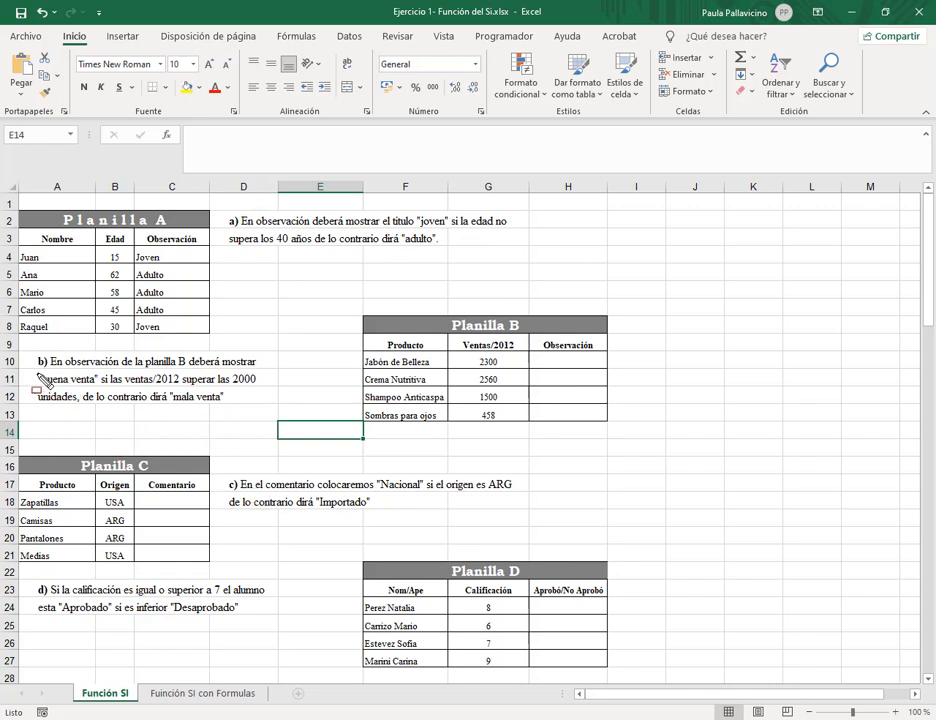
drag(31, 370, 100, 392)
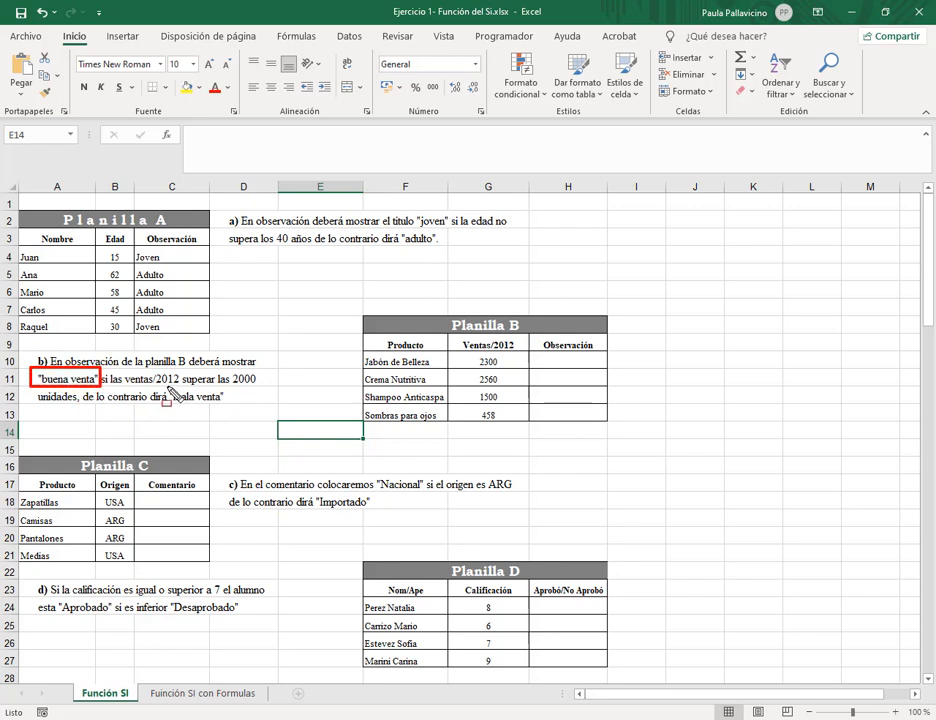
drag(168, 390, 229, 405)
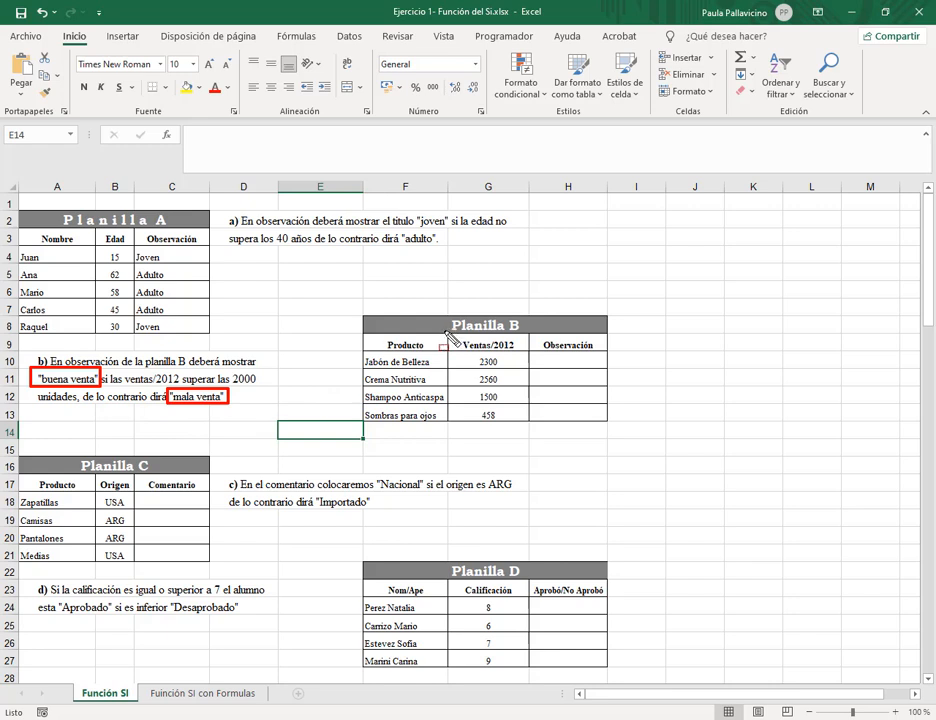
drag(445, 334, 532, 428)
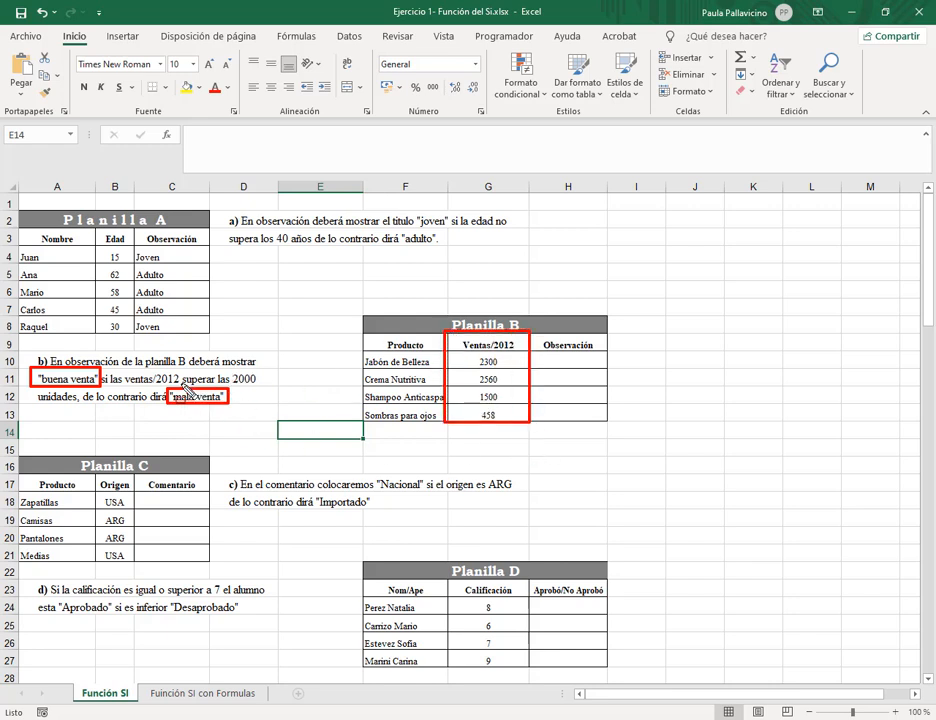
drag(183, 388, 256, 389)
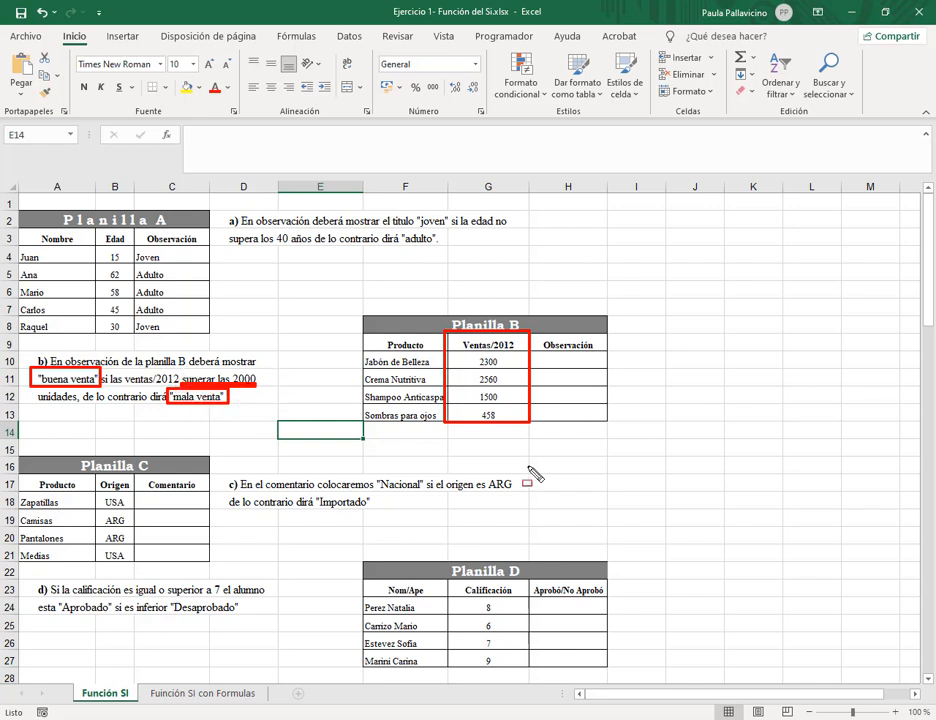
key(Escape)
Insert the SI function in cell H10 of Planilla B and move its arguments dialog clear of the Ventas/2012 values.
click(560, 359)
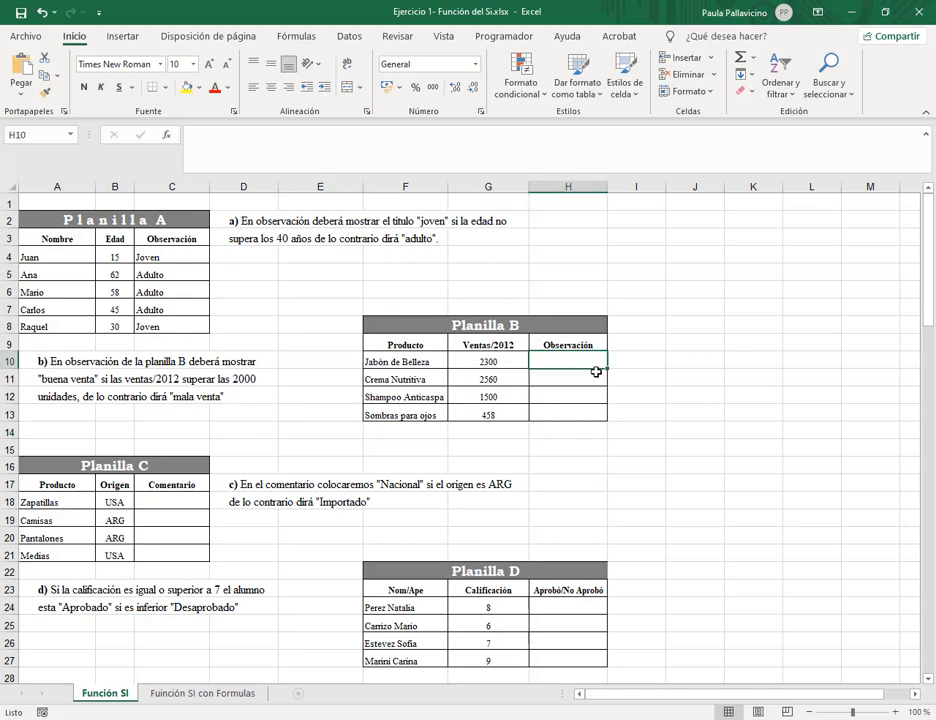
click(167, 136)
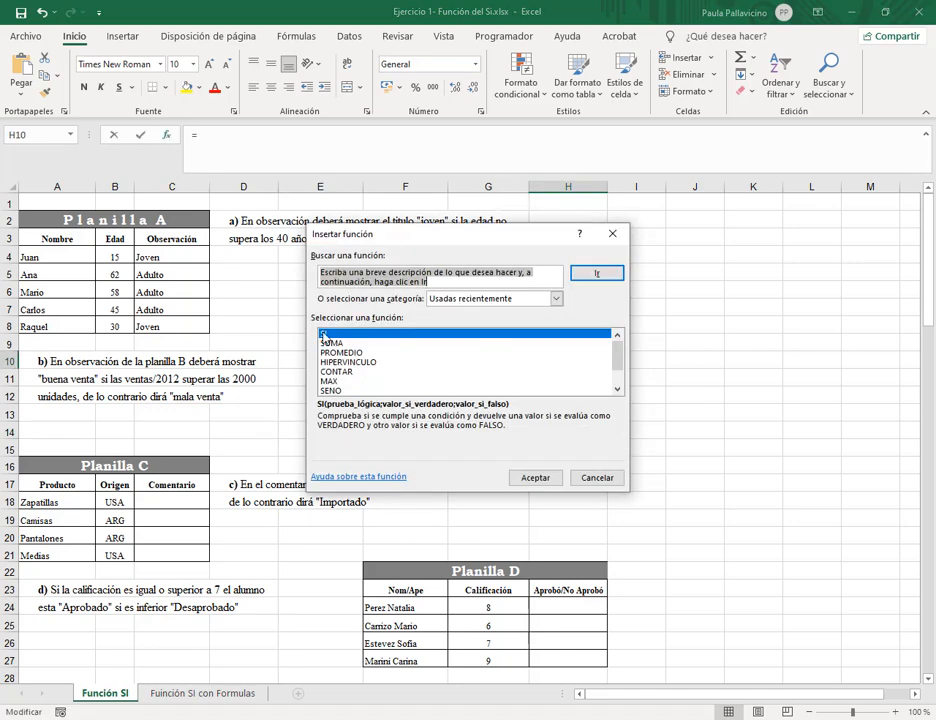
click(323, 335)
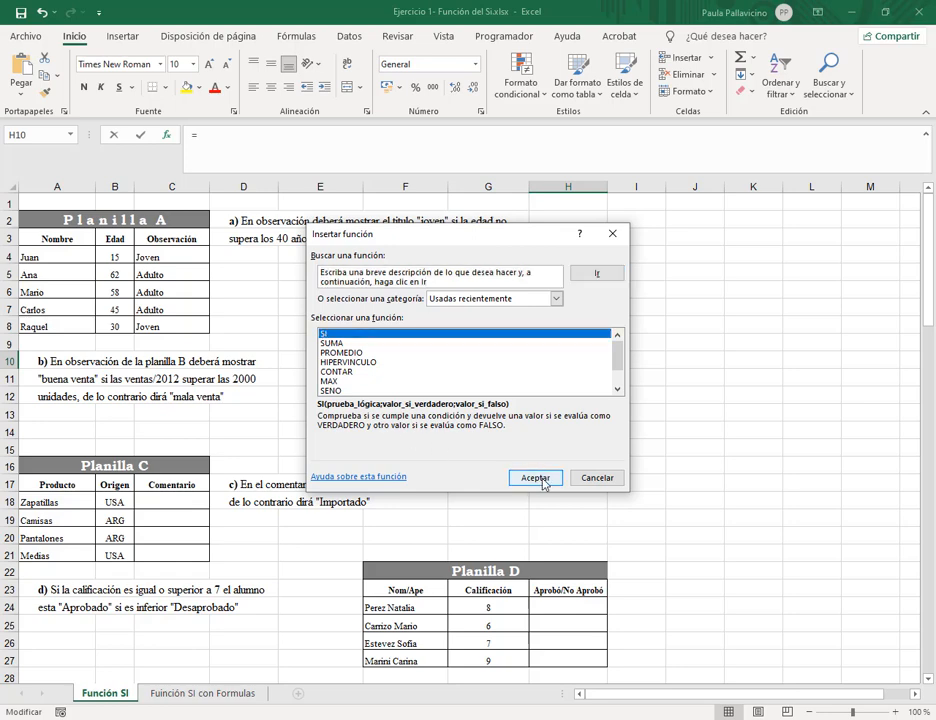
click(535, 477)
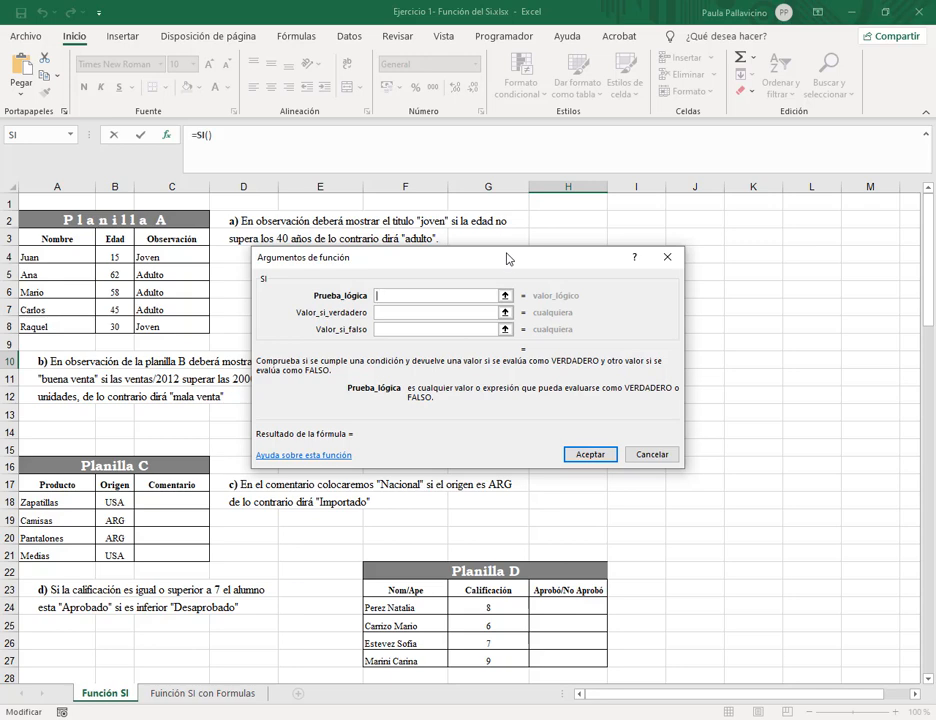
drag(507, 259, 564, 448)
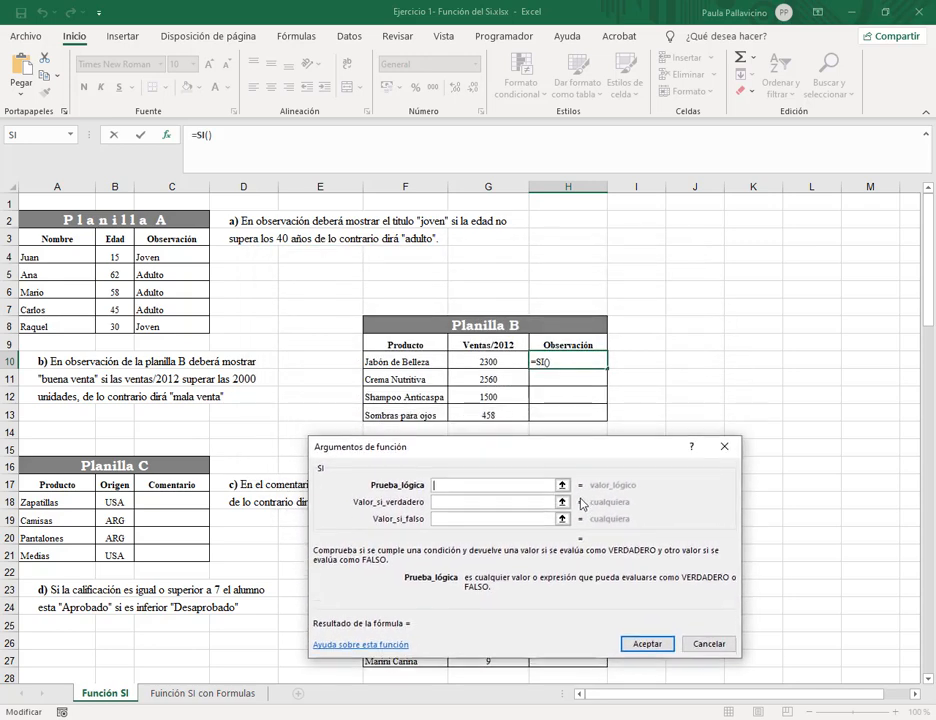
drag(581, 499, 578, 485)
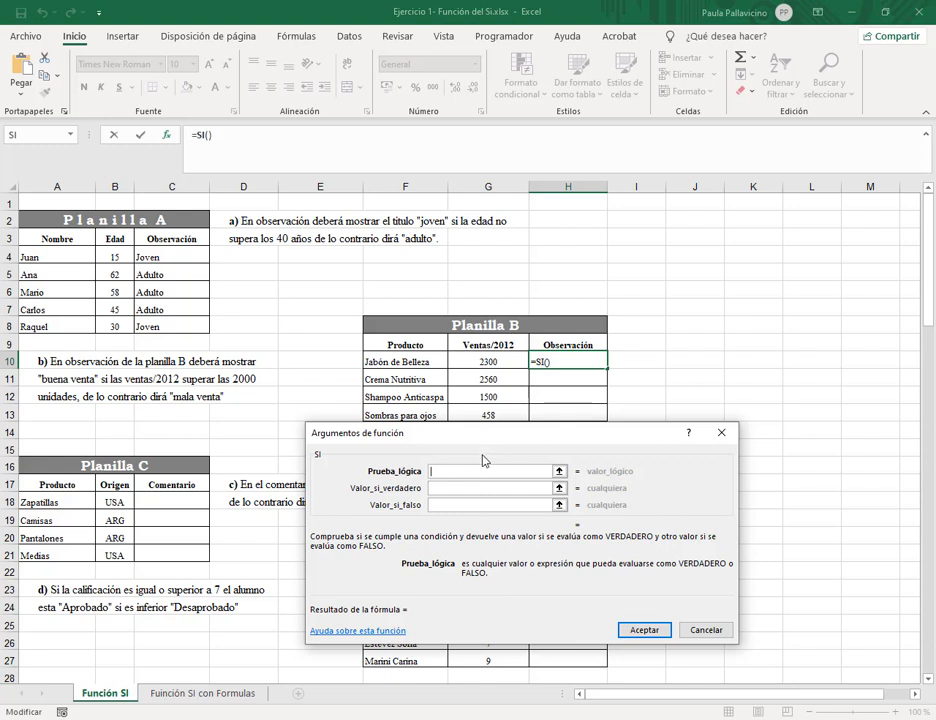
Set the logical test of H10's SI function to G10>2000.
click(506, 361)
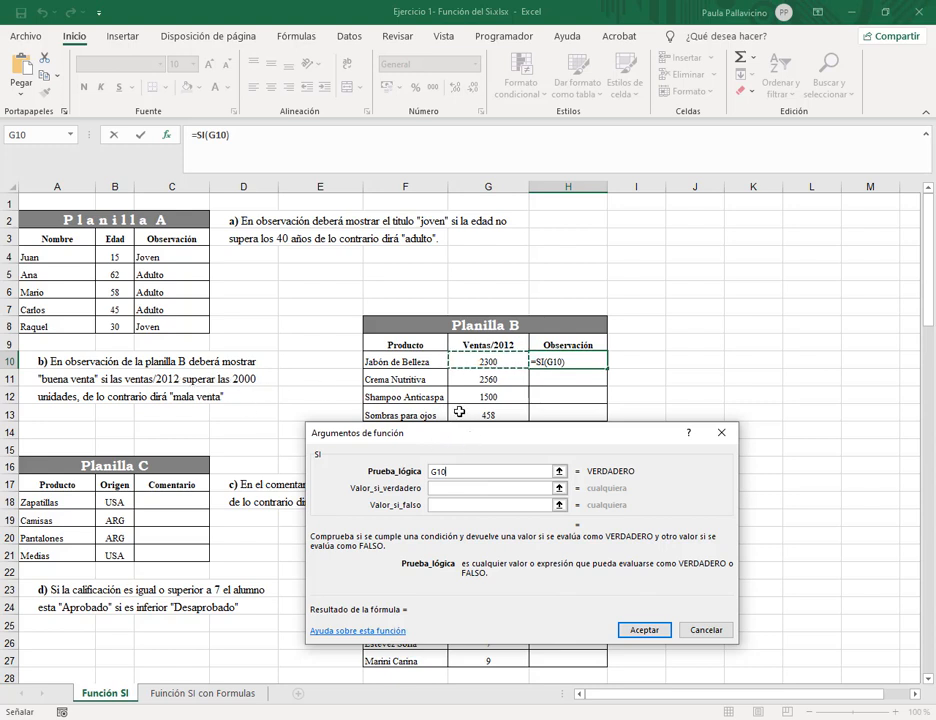
text(>)
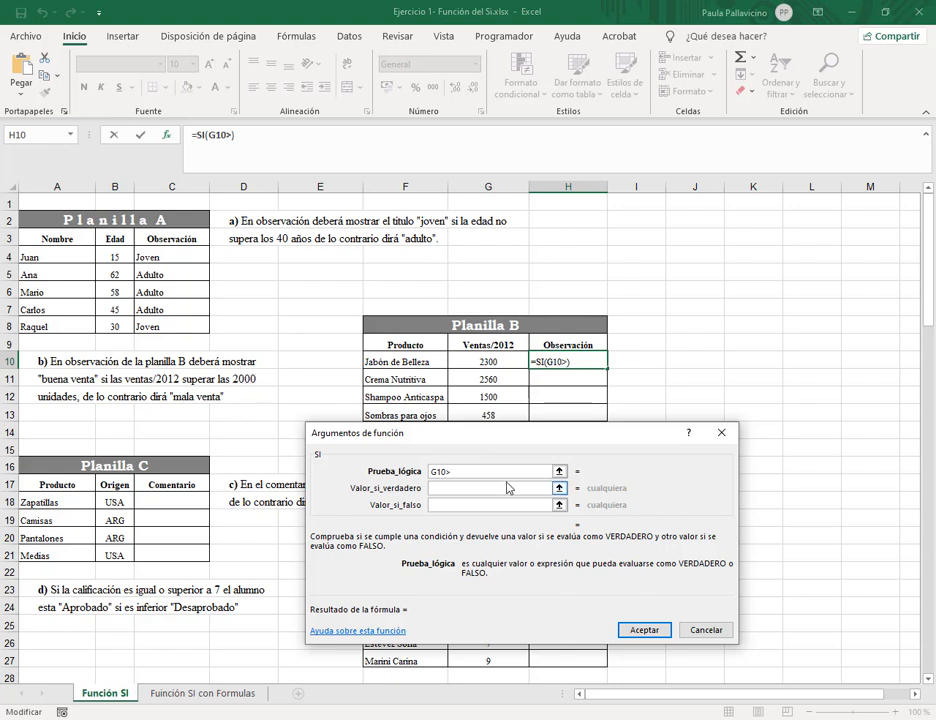
text(2000)
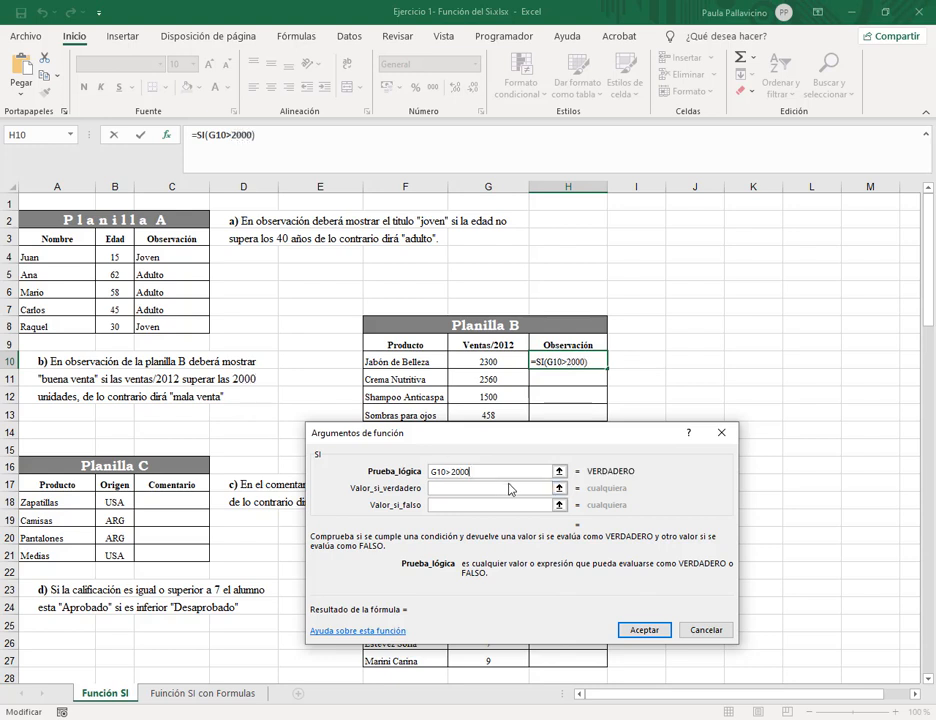
Set H10's SI results to "Buena venta" when the test is true and "Mala venta" when it is false.
click(506, 487)
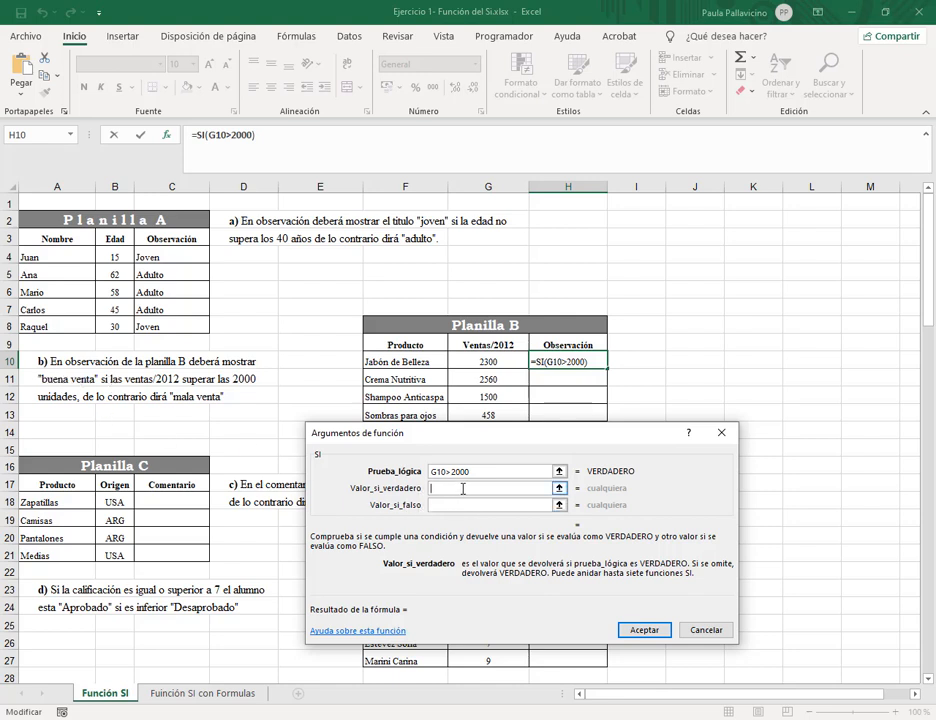
text("Buena ve)
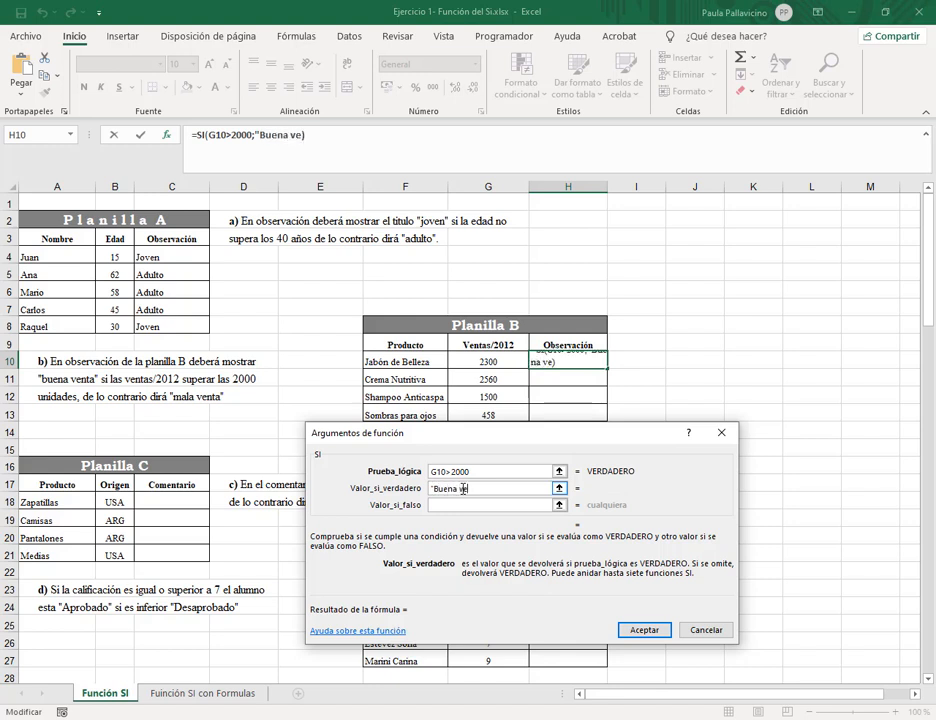
text(nta")
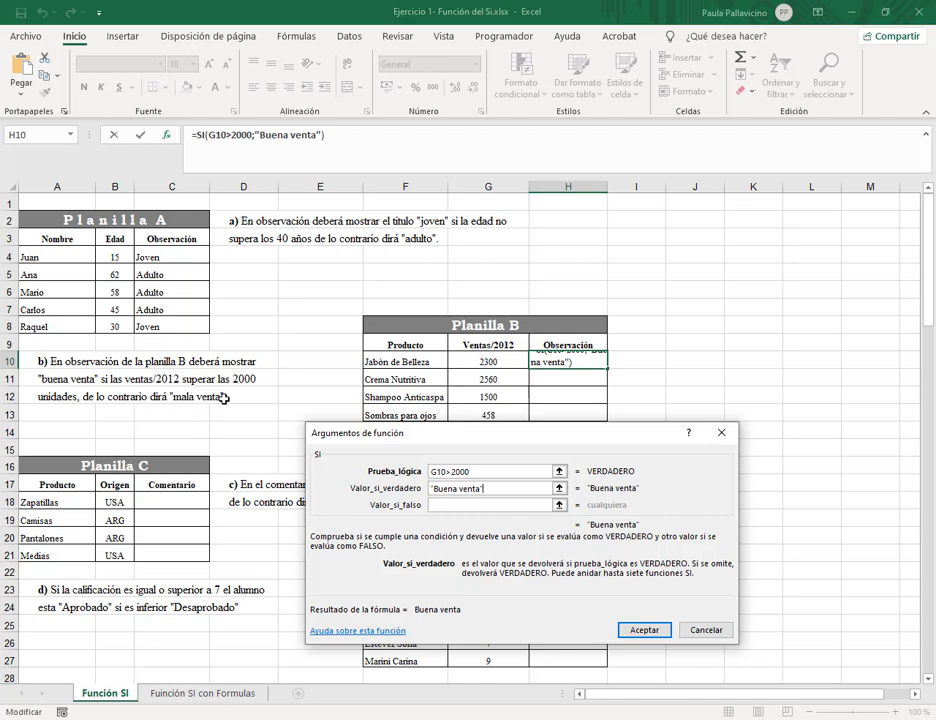
click(467, 505)
text("M)
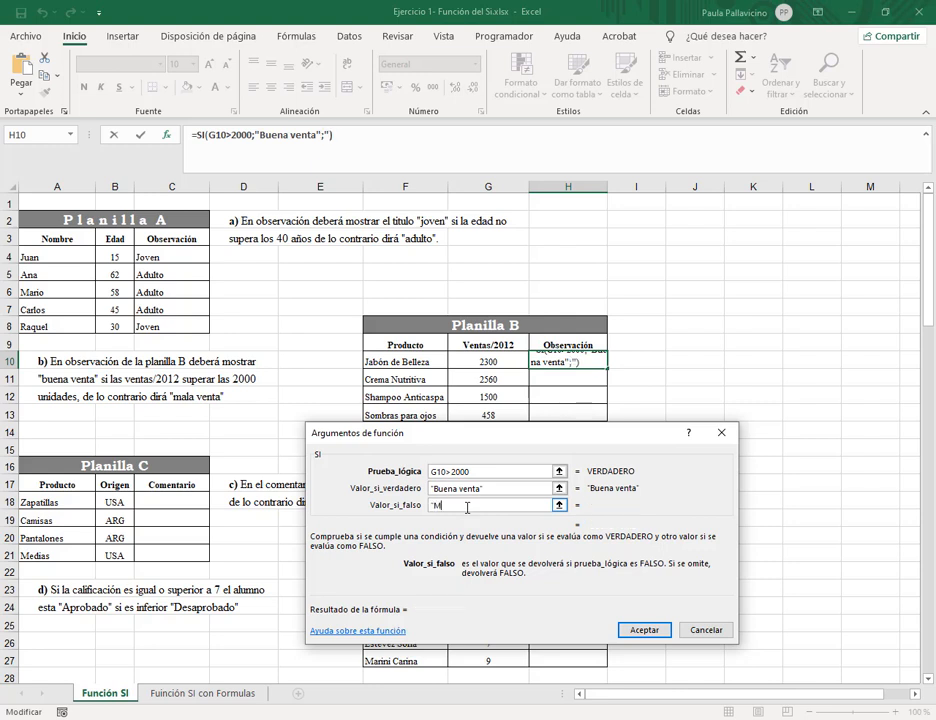
text(ala venta")
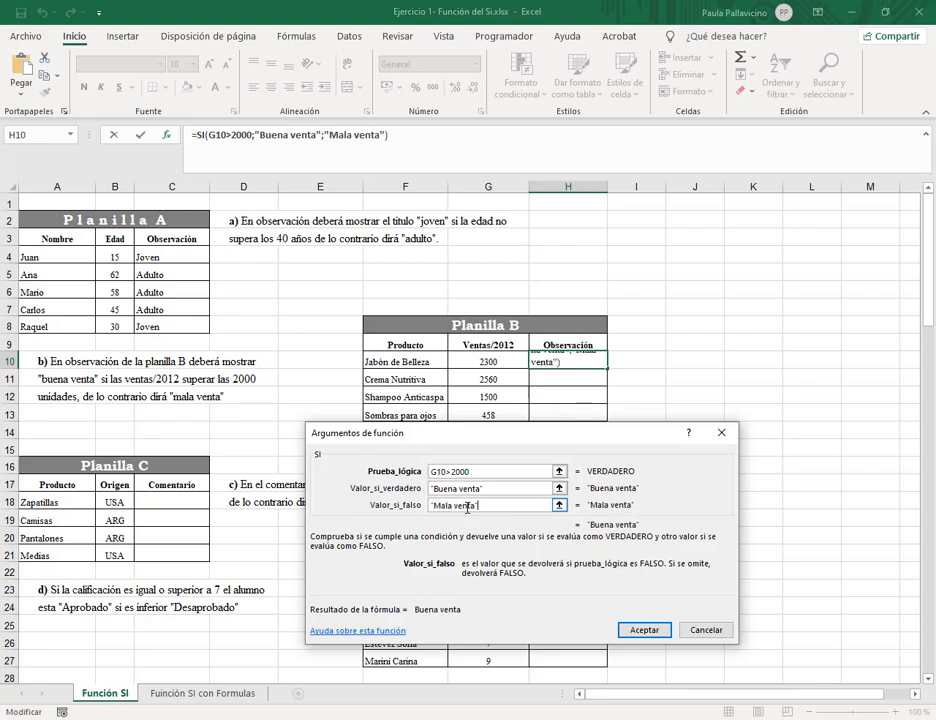
Review the condition and the true and false results in H10's SI formula.
double_click(495, 487)
click(498, 506)
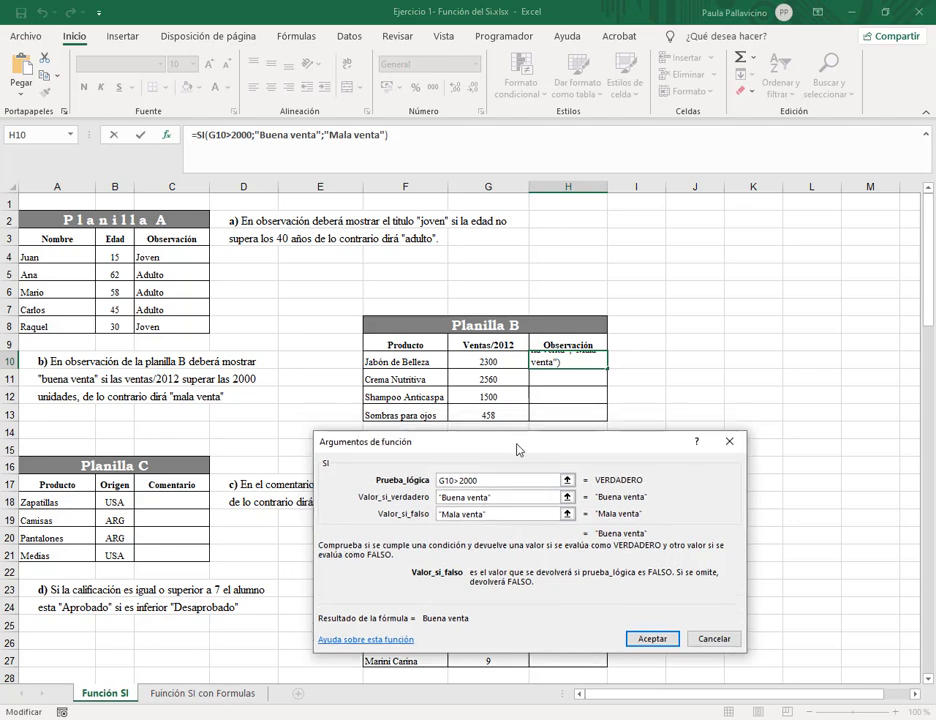
drag(510, 439, 518, 448)
drag(205, 142, 249, 142)
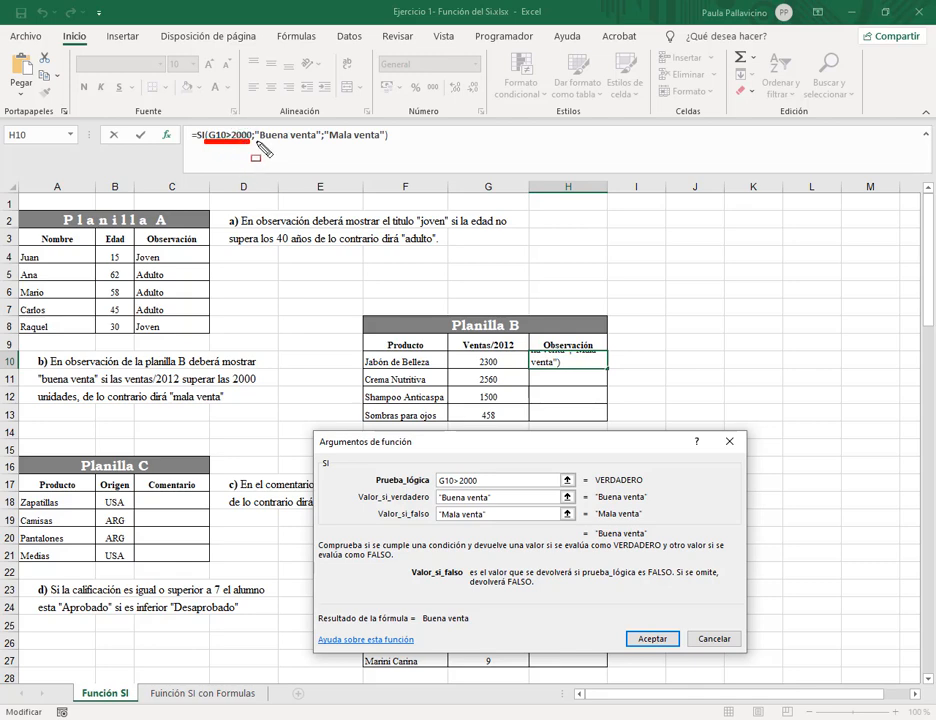
drag(256, 142, 320, 142)
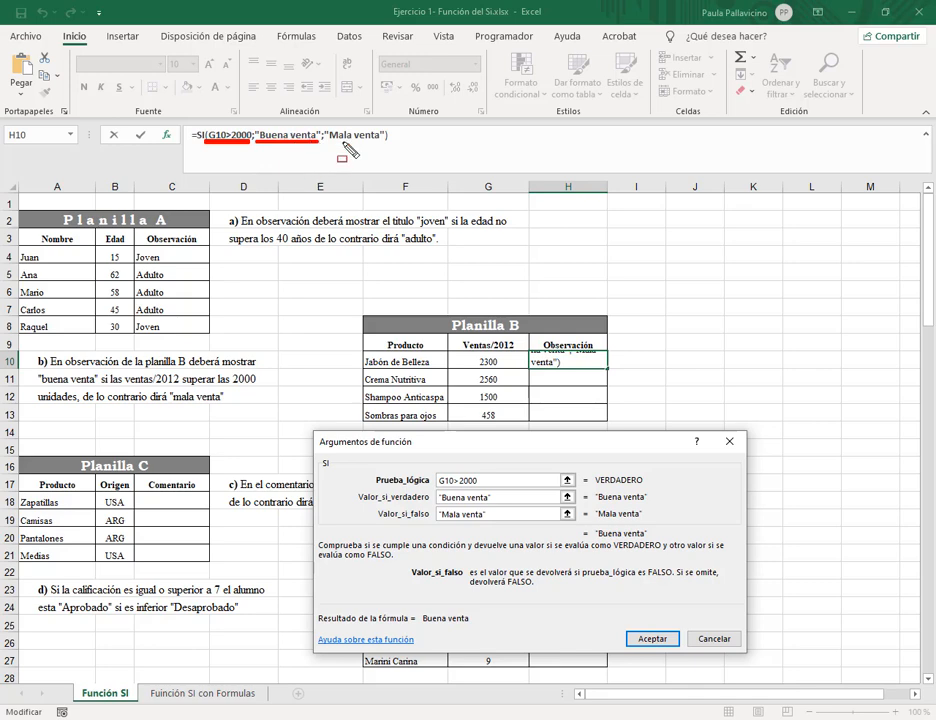
drag(323, 142, 378, 142)
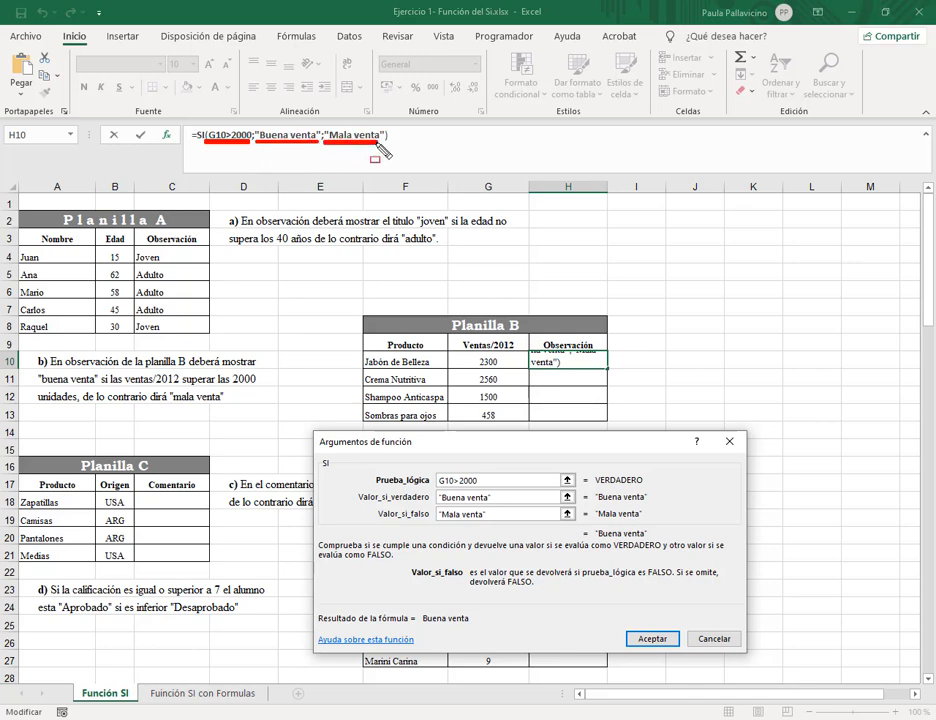
key(Escape)
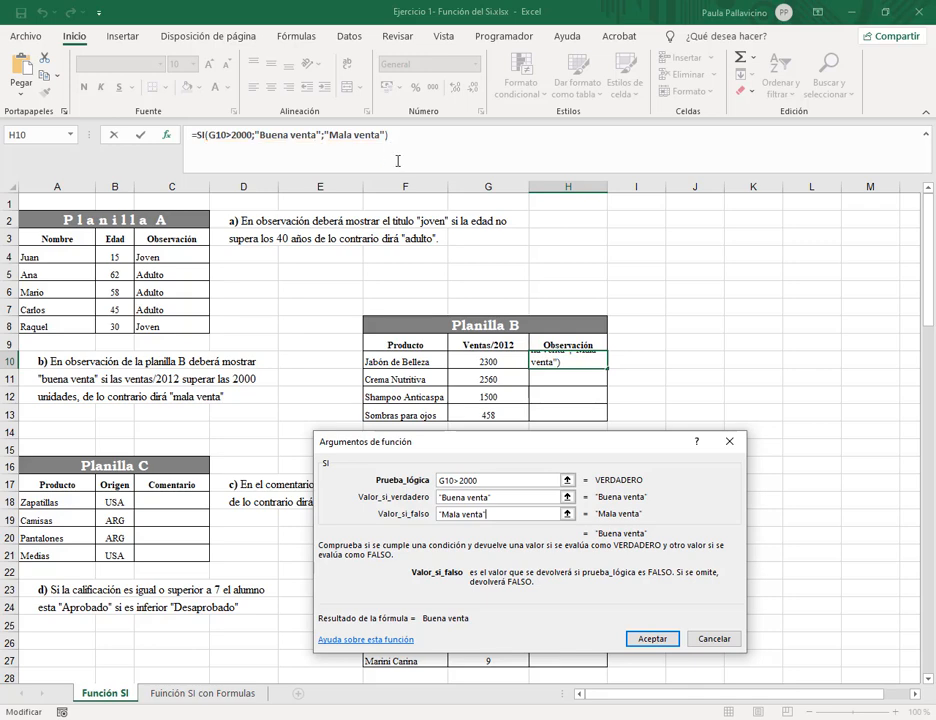
Accept the SI formula in H10 and fill it down to H13 to complete Planilla B's Observación column.
click(653, 639)
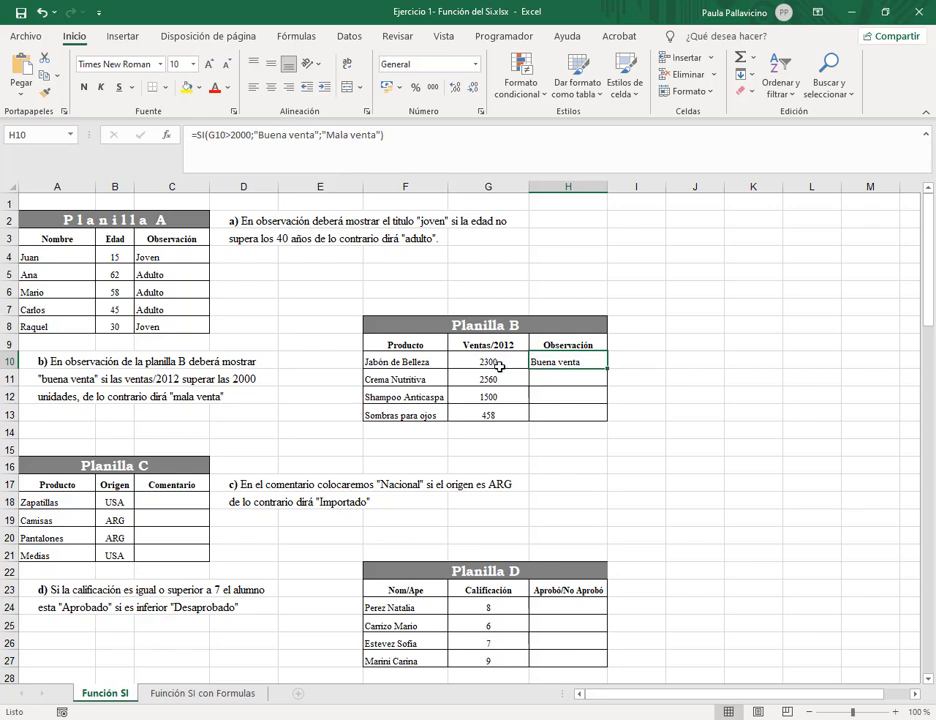
drag(607, 369, 612, 425)
click(576, 397)
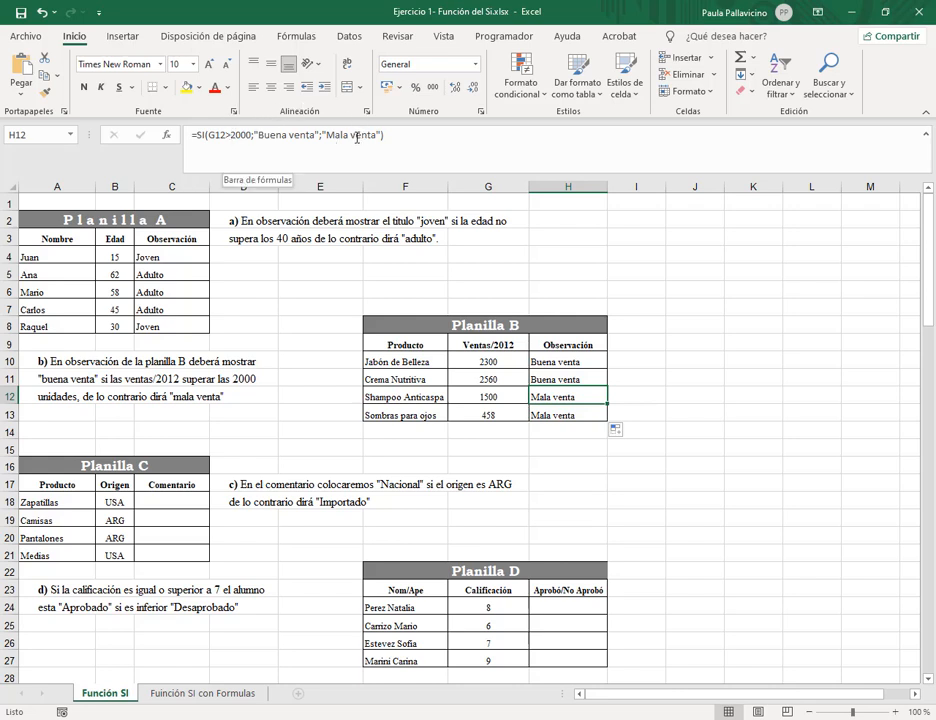
Examine Planilla C's Producto, Origen and Comentario columns alongside instruction c).
click(184, 465)
scroll(181, 465, down, 1)
scroll(181, 465, down, 1)
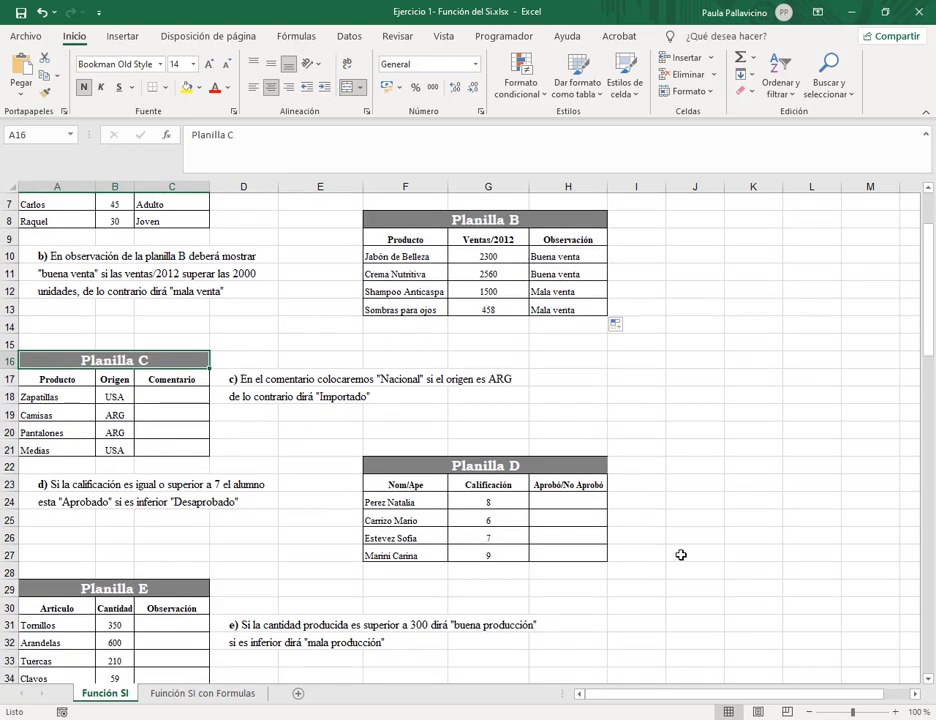
click(78, 398)
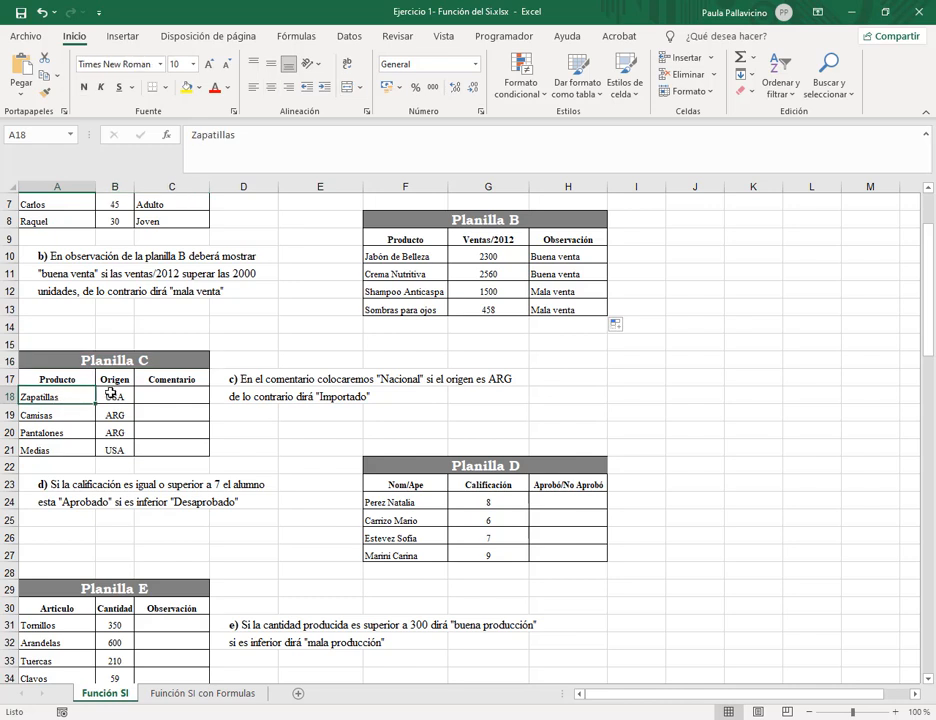
click(118, 397)
click(172, 380)
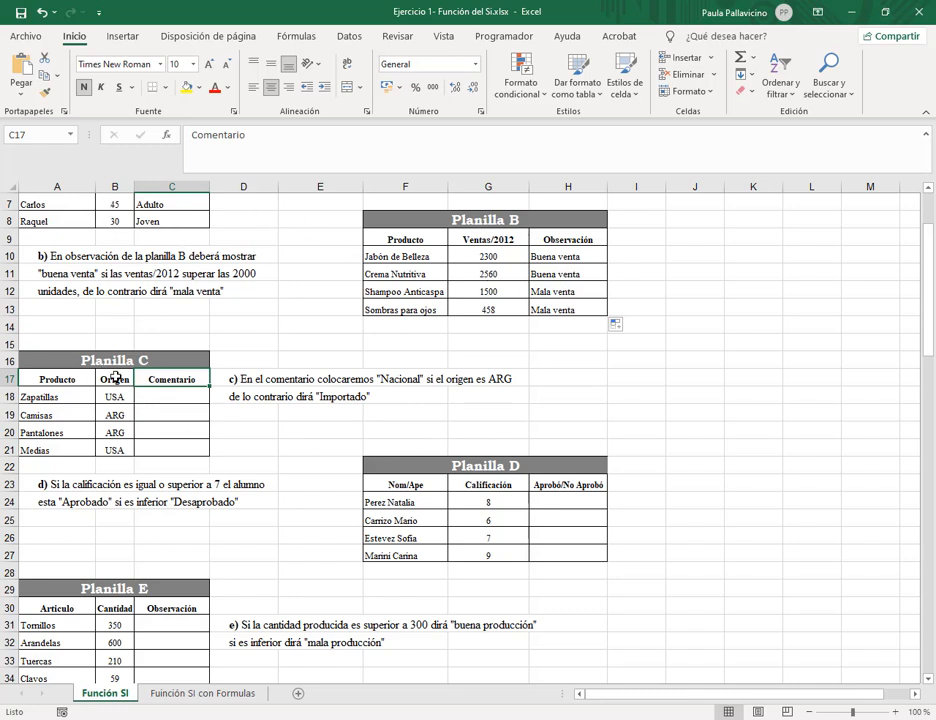
drag(115, 397, 117, 450)
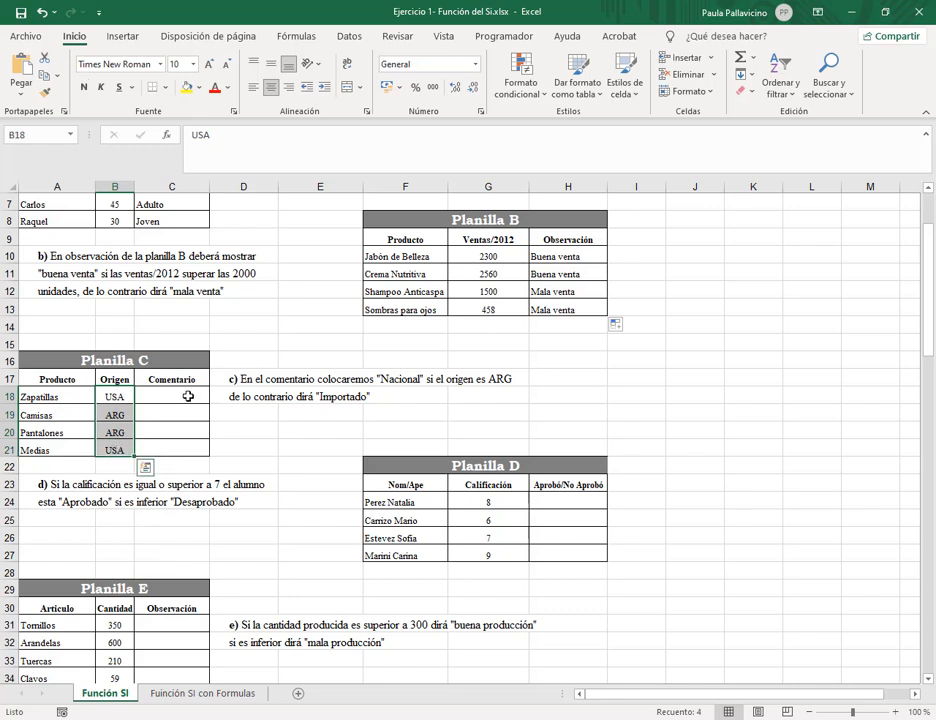
Insert the SI function in cell C18 of Planilla C and move its arguments dialog clear of the table.
click(188, 396)
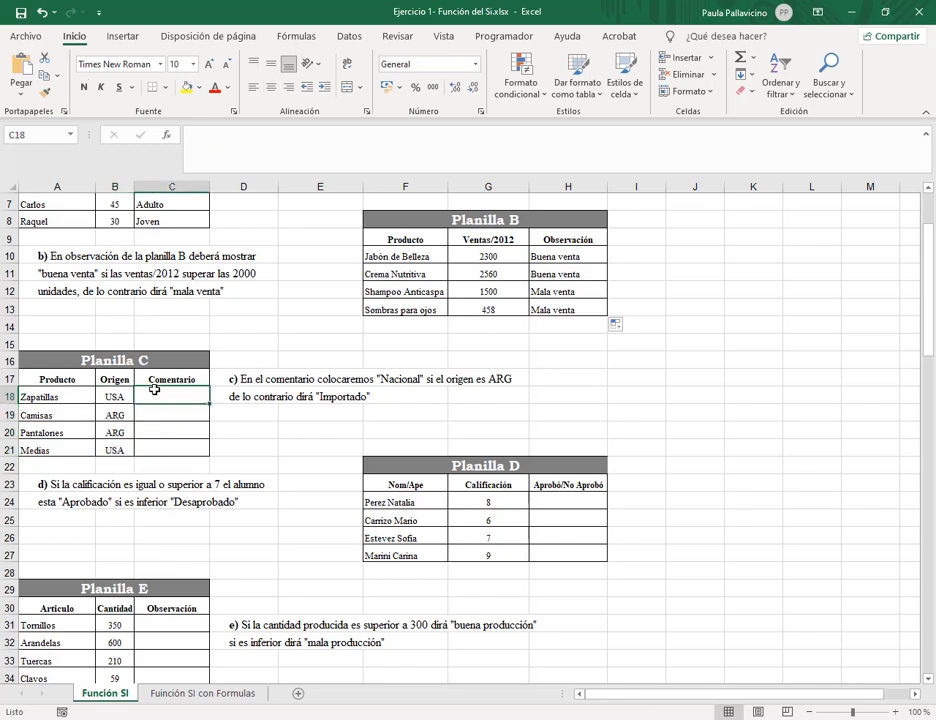
click(166, 135)
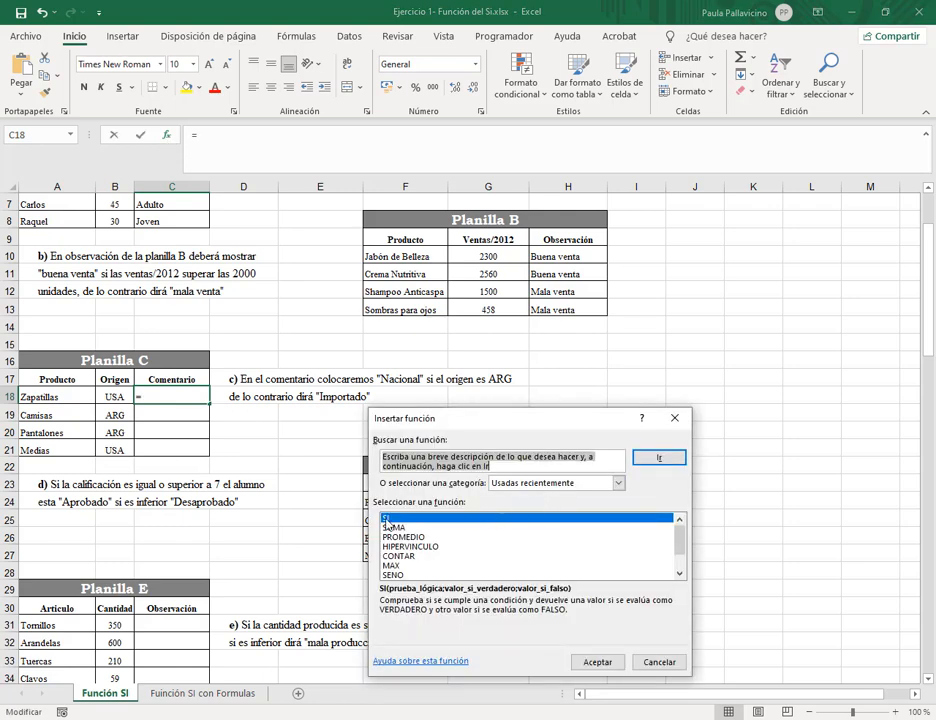
click(386, 519)
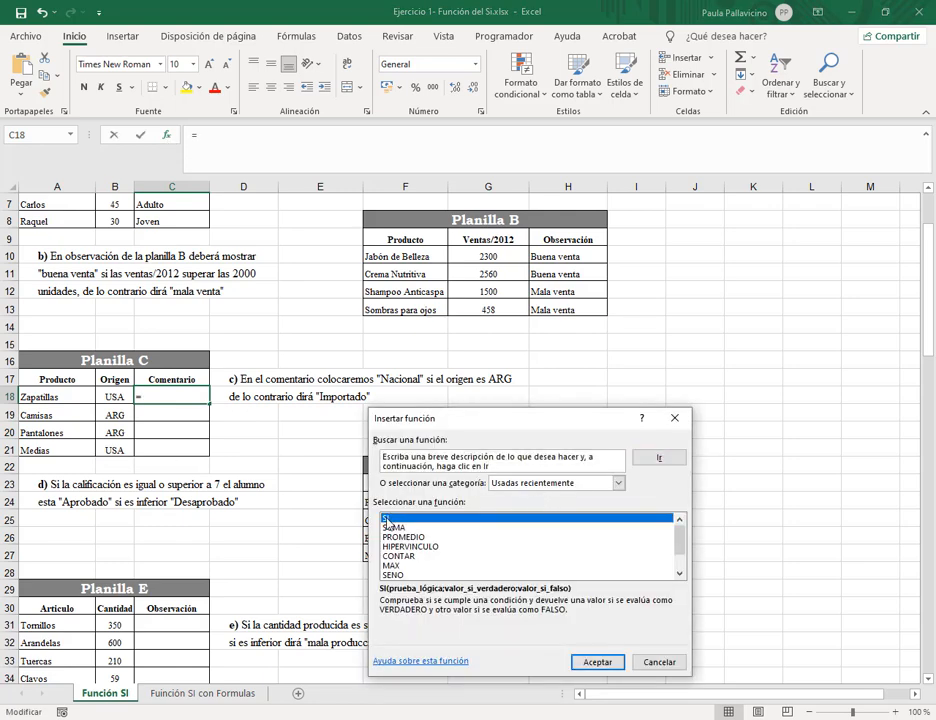
click(596, 662)
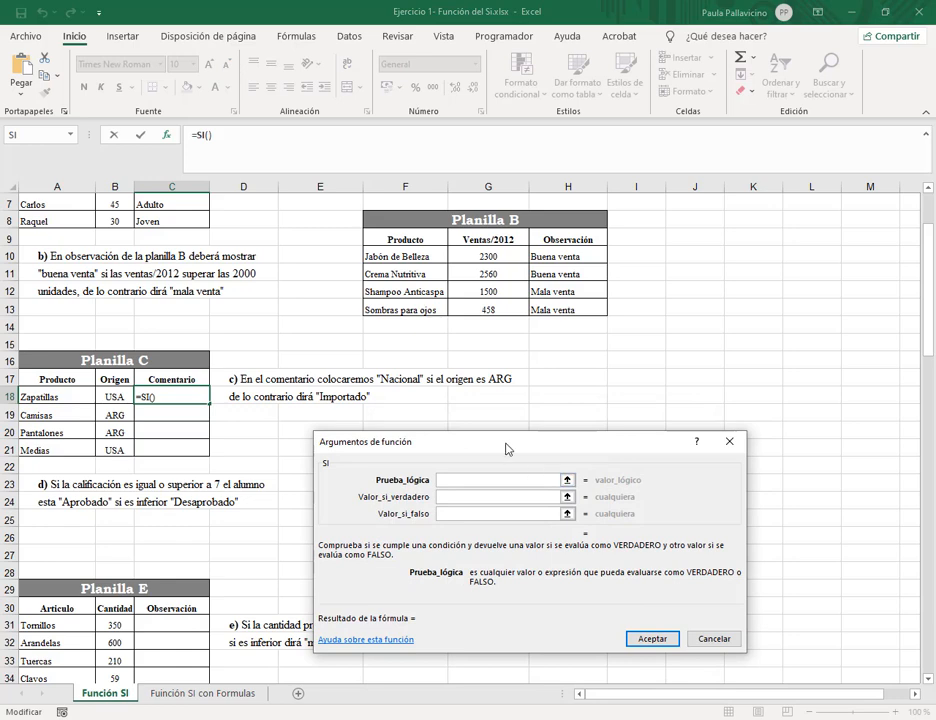
drag(507, 449, 458, 470)
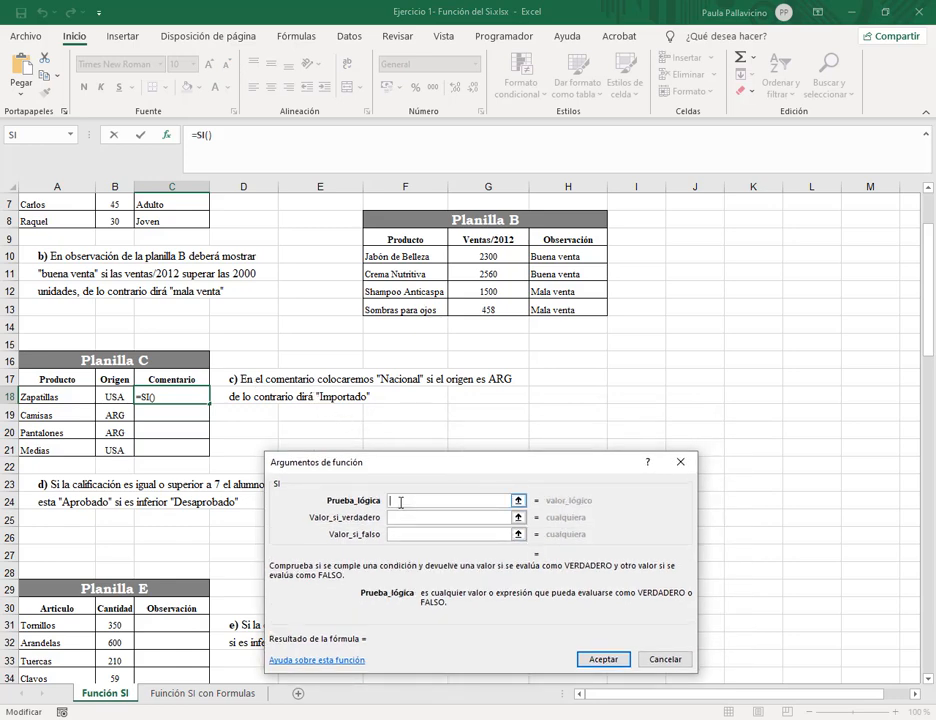
Set the logical test of C18's SI function to B18="ARG", with the text in quotation marks.
click(117, 396)
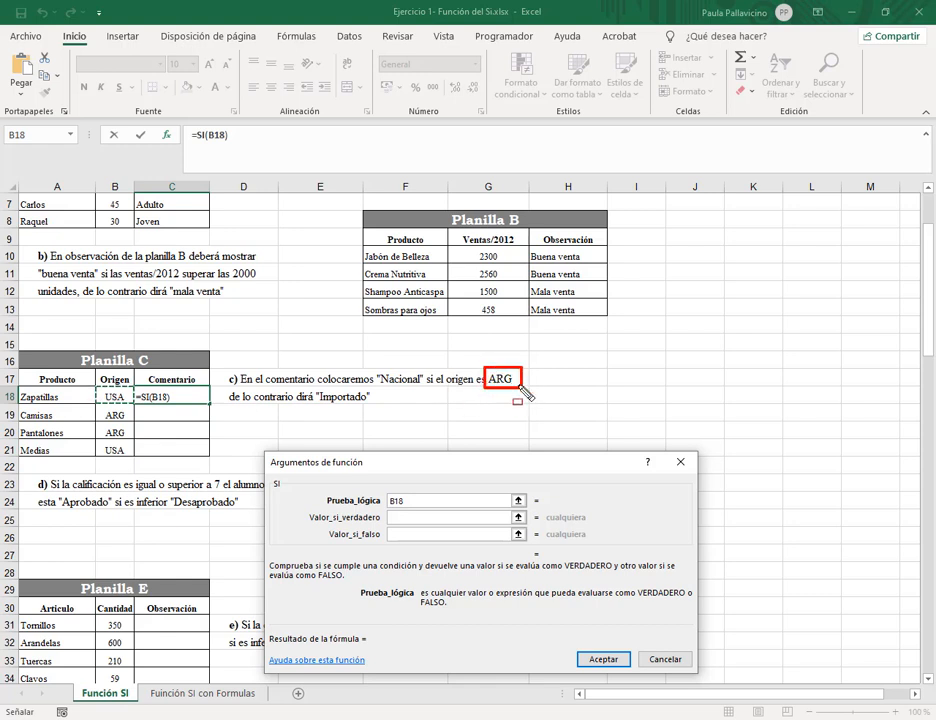
mouse_move(95, 386)
mouse_down()
mouse_move(110, 430)
mouse_move(136, 461)
mouse_up()
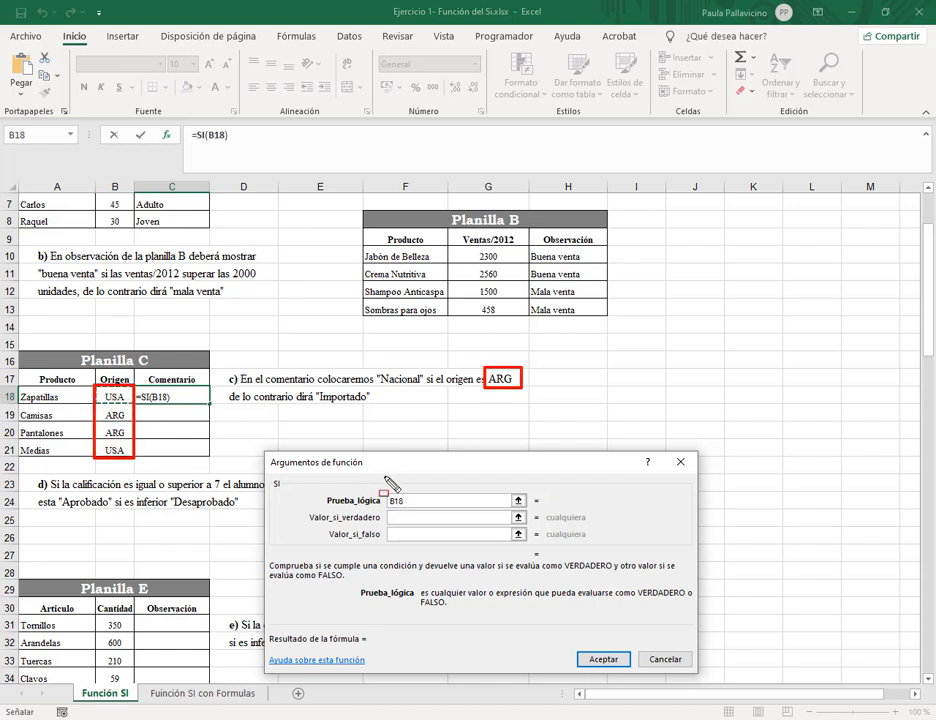
key(Escape)
click(417, 505)
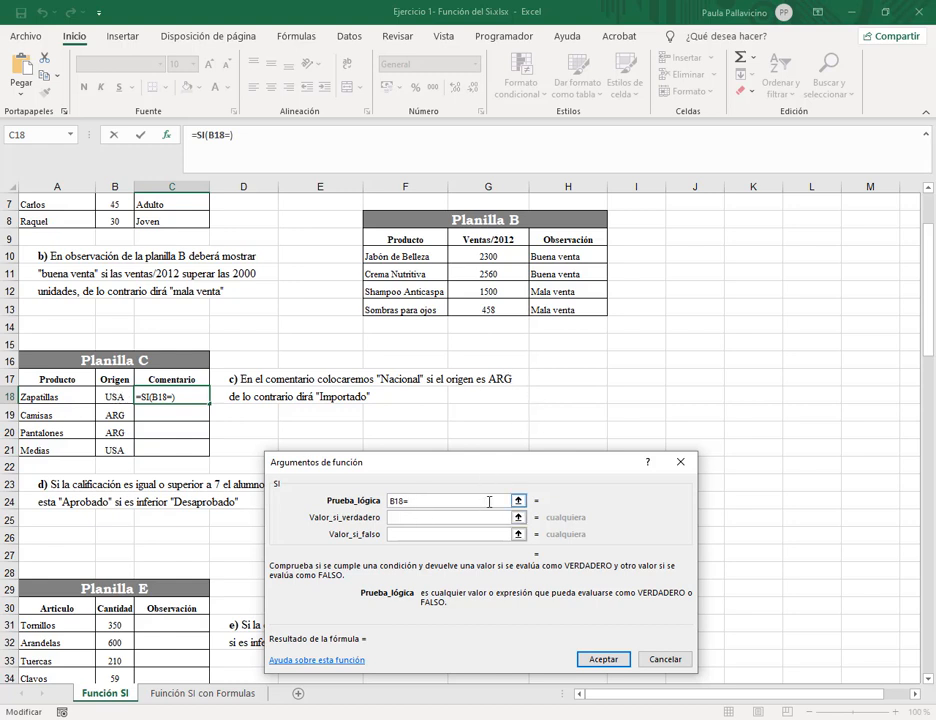
text(ARG)
click(409, 502)
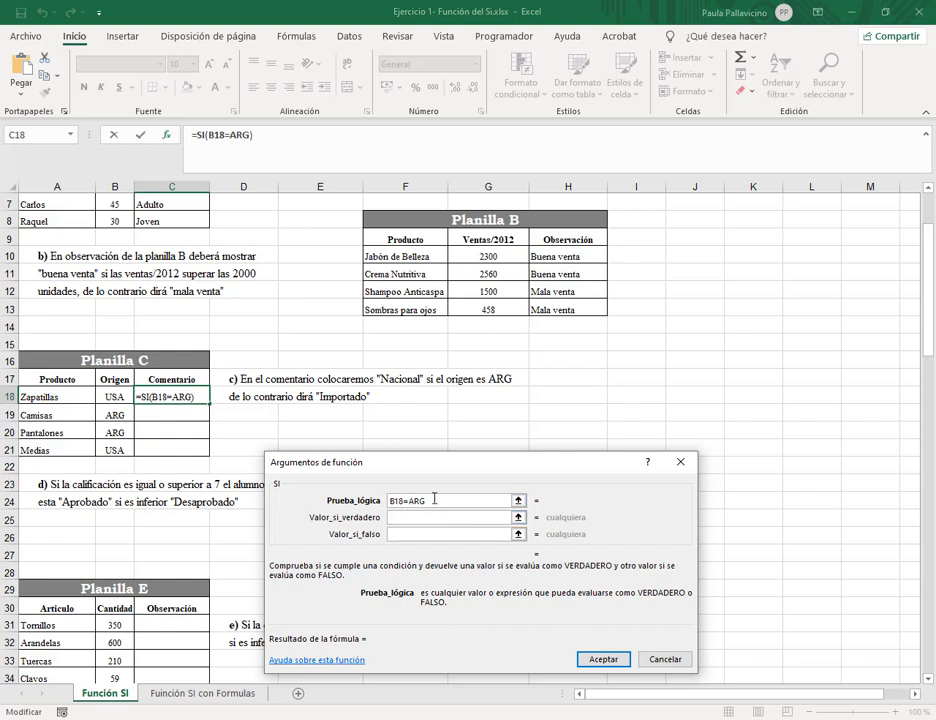
text("ARG")
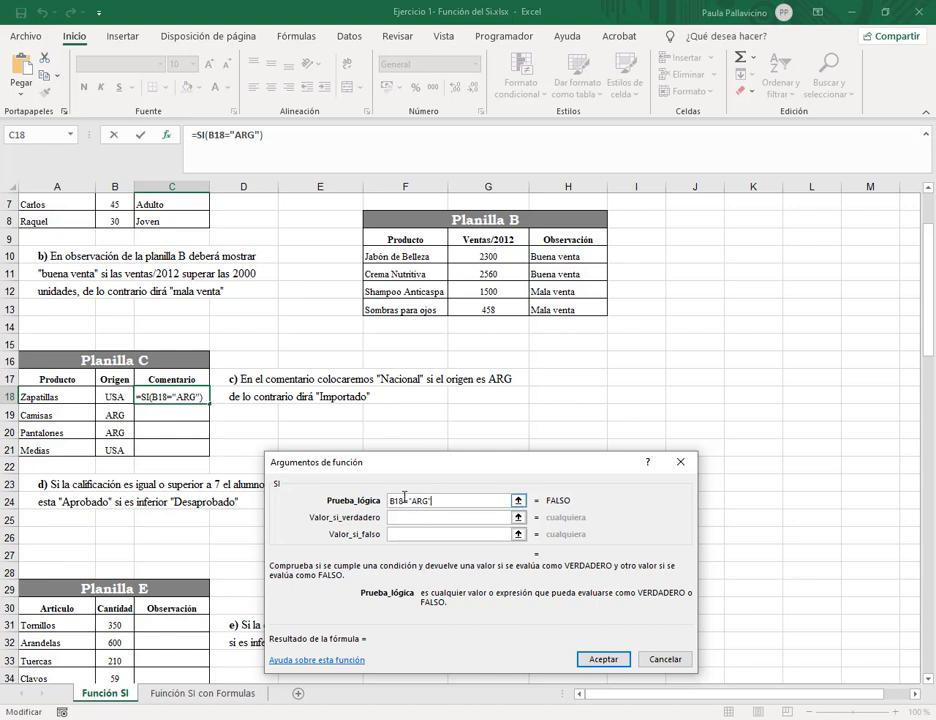
drag(394, 500, 434, 501)
click(484, 502)
Set C18's SI results to "Nacional" when the test is true and "Importado" when it is false.
click(451, 517)
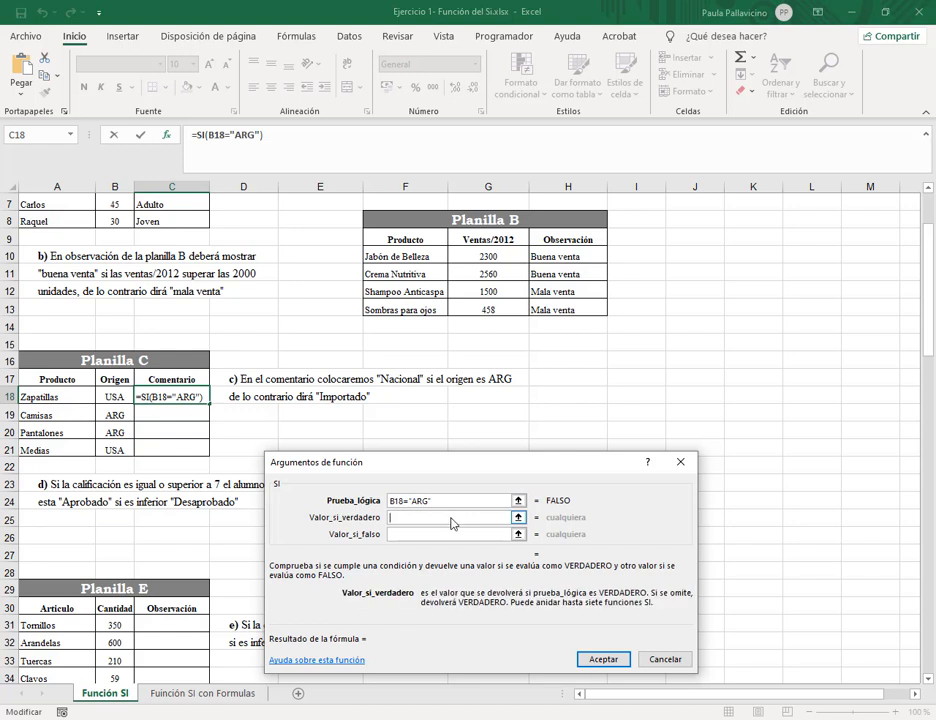
text(")
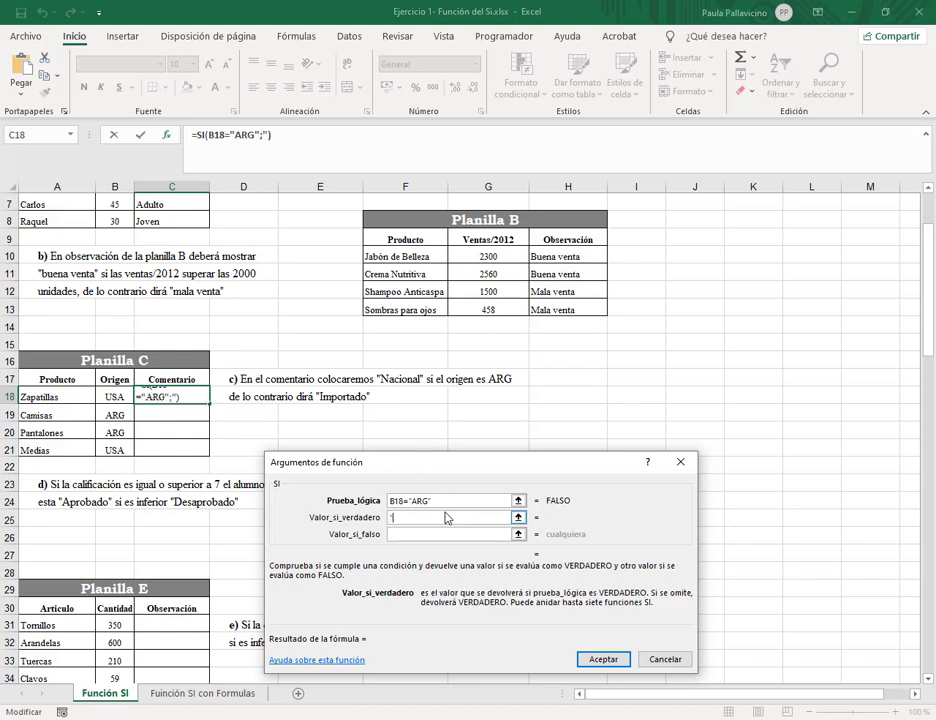
text(Nacional")
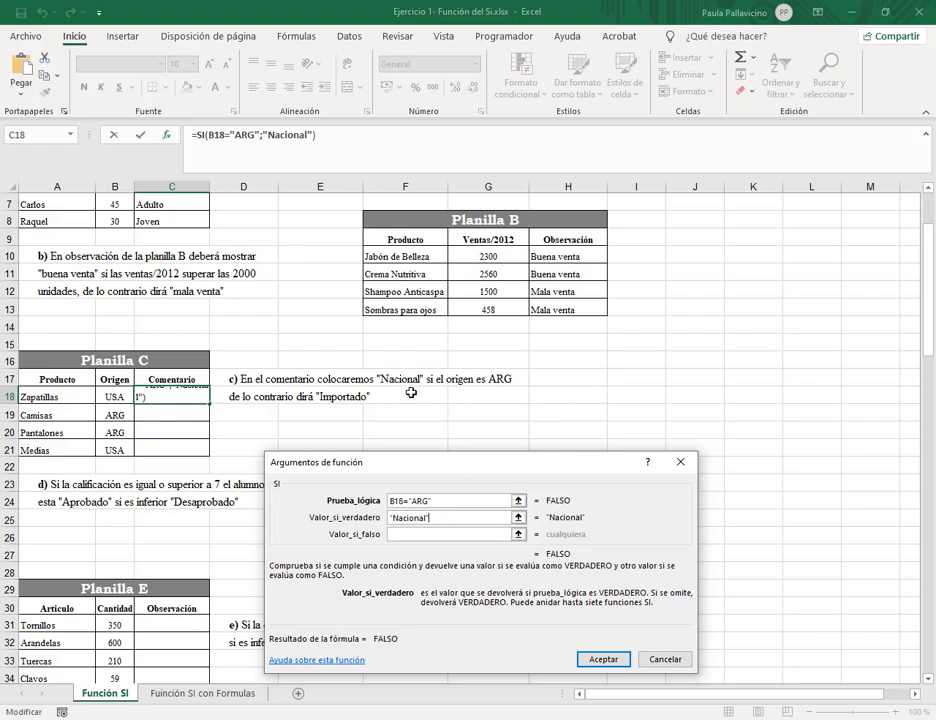
click(445, 536)
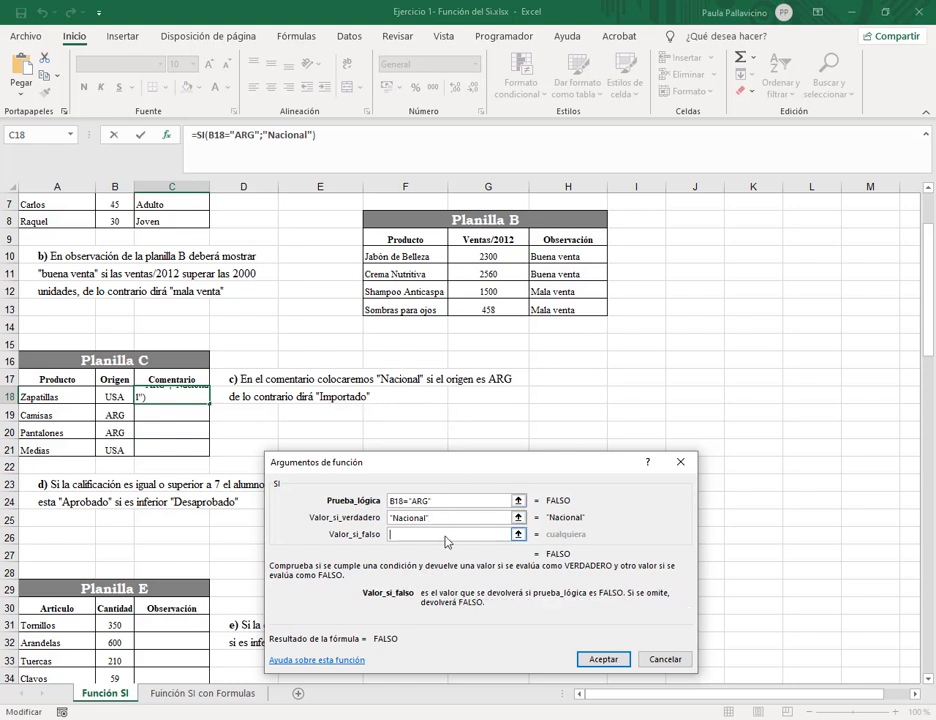
text(")
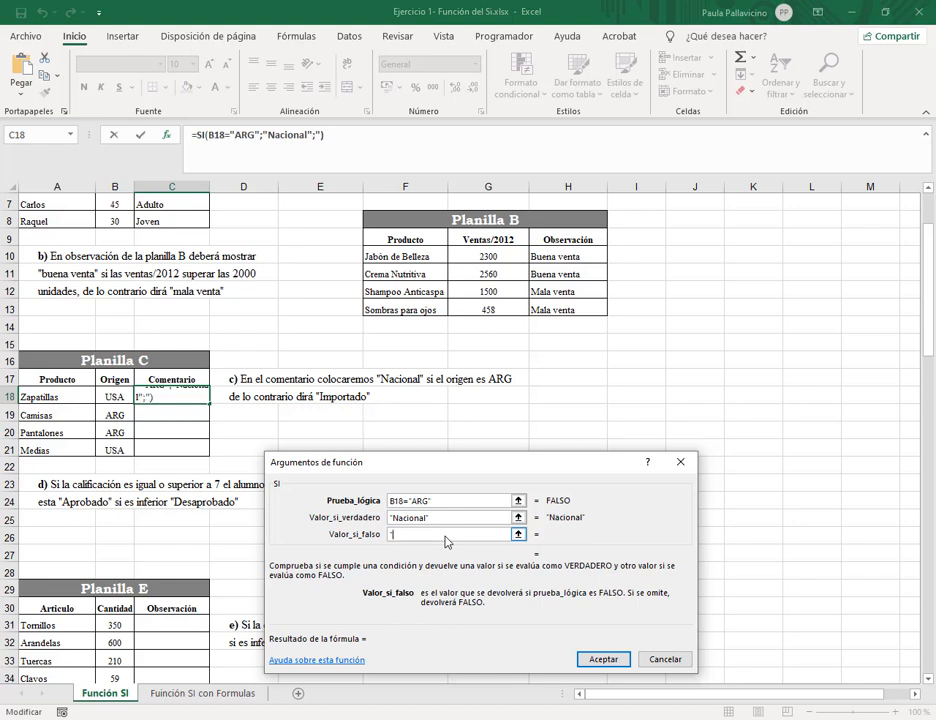
text(Importado")
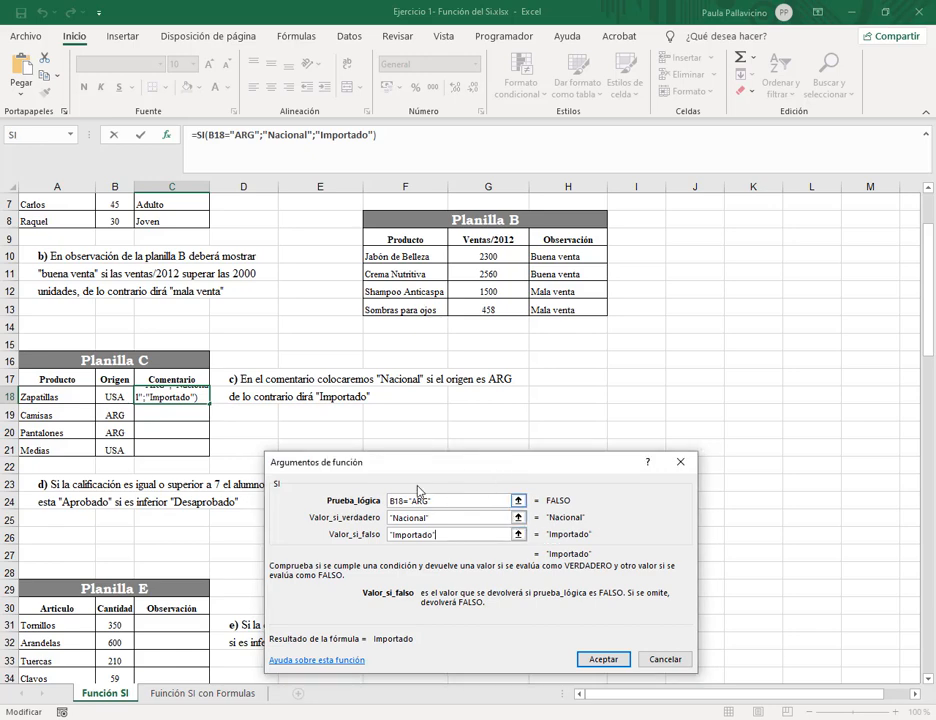
Accept the SI function in C18, copy it down Planilla C's Comentario column to C21, and check the copied formulas.
click(603, 660)
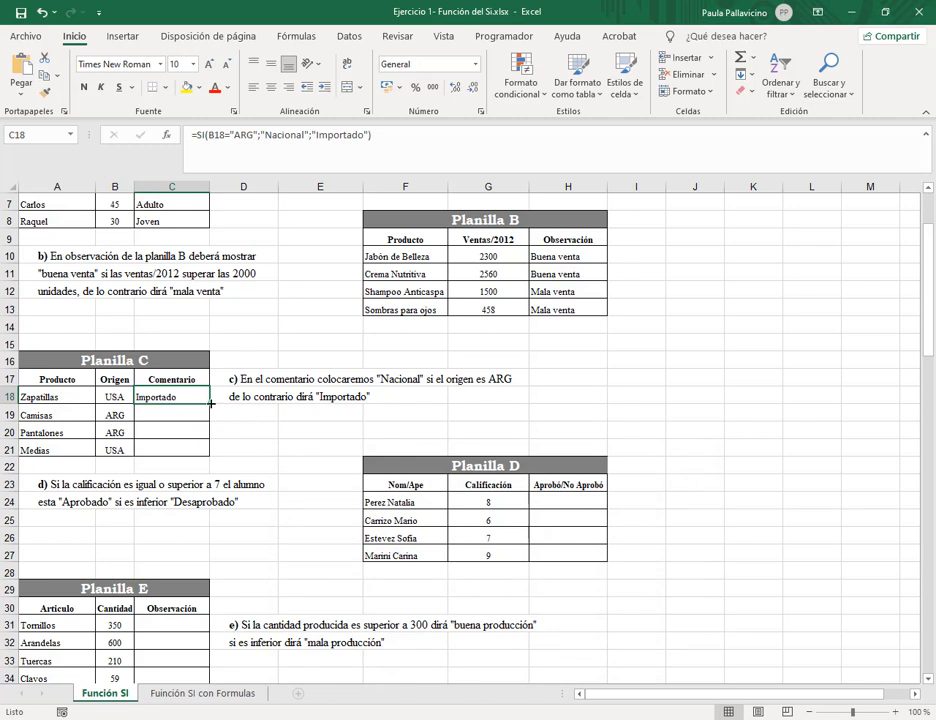
drag(205, 409, 204, 452)
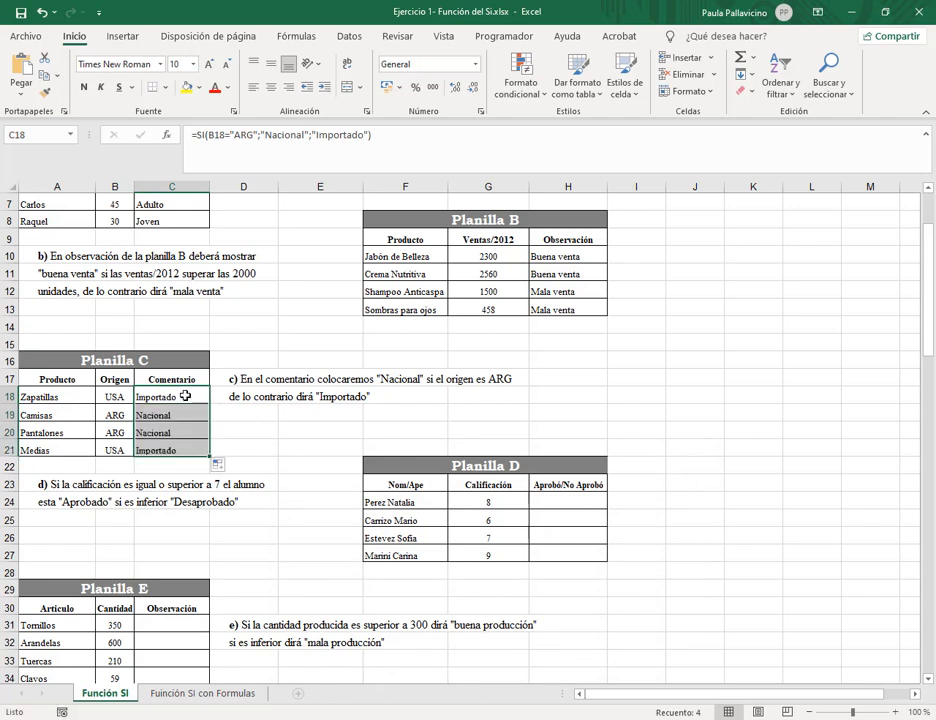
click(184, 413)
click(185, 432)
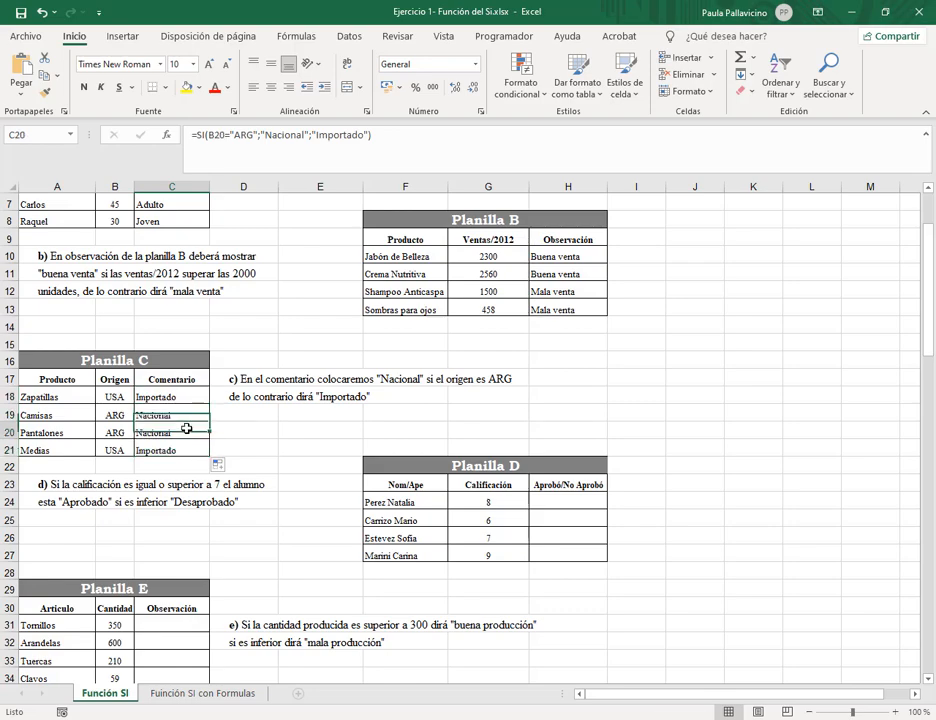
click(185, 450)
click(184, 413)
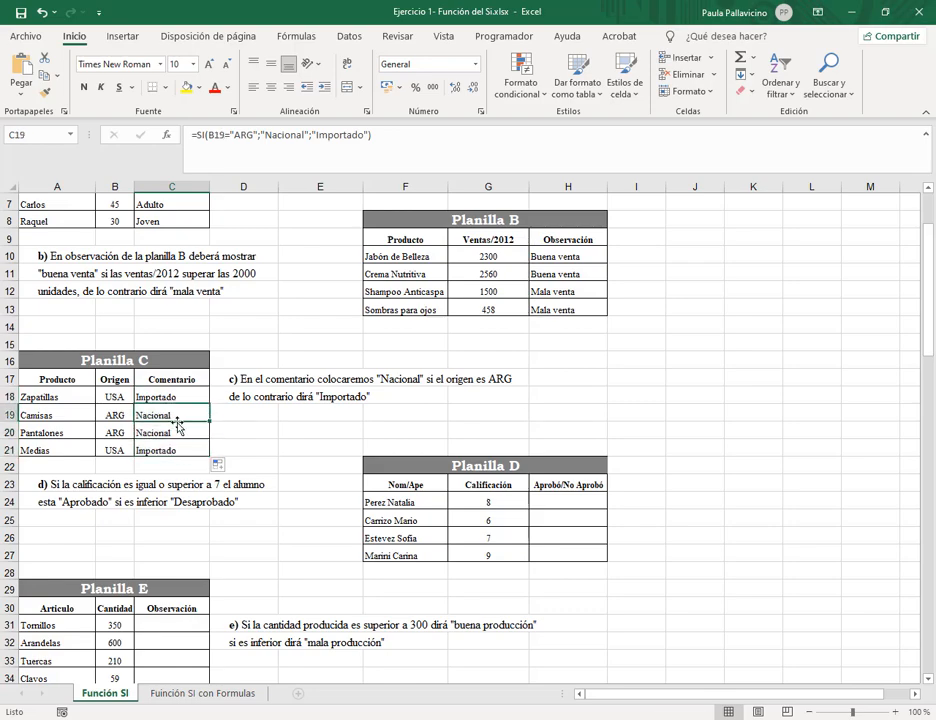
click(185, 432)
Start an SI formula directly in cell H24 of Planilla D with G24>=7 as its logical test.
scroll(627, 369, down, 2)
scroll(627, 369, down, 1)
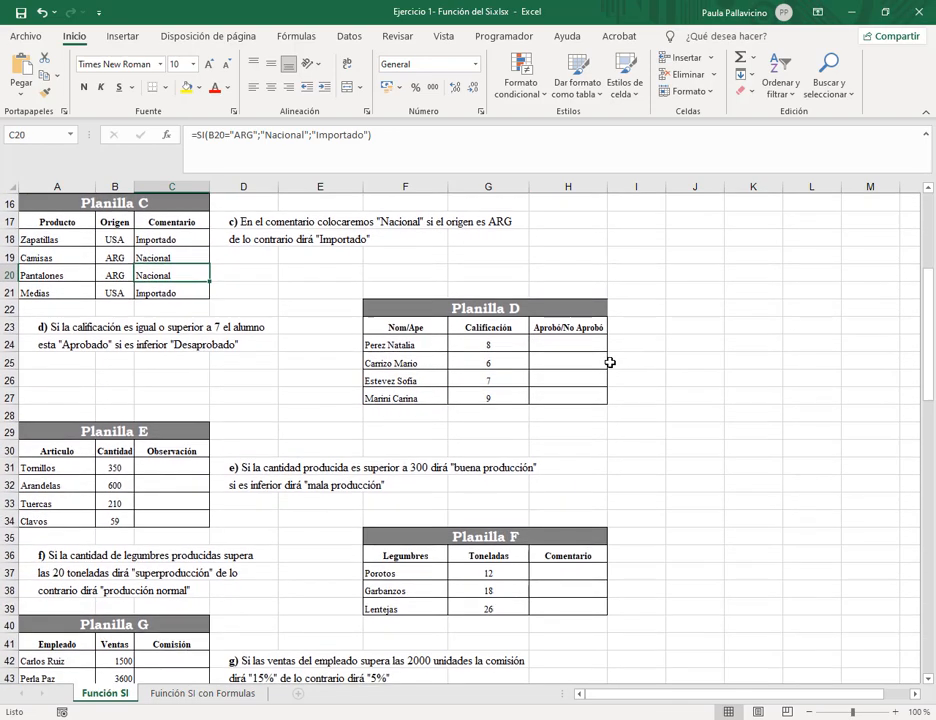
click(562, 343)
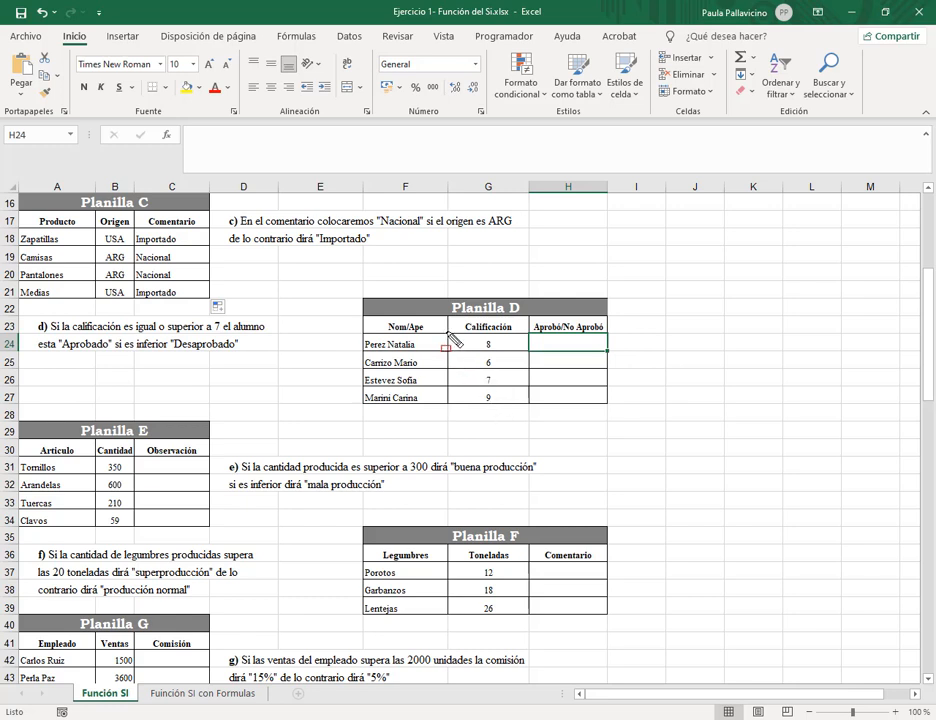
drag(447, 333, 534, 408)
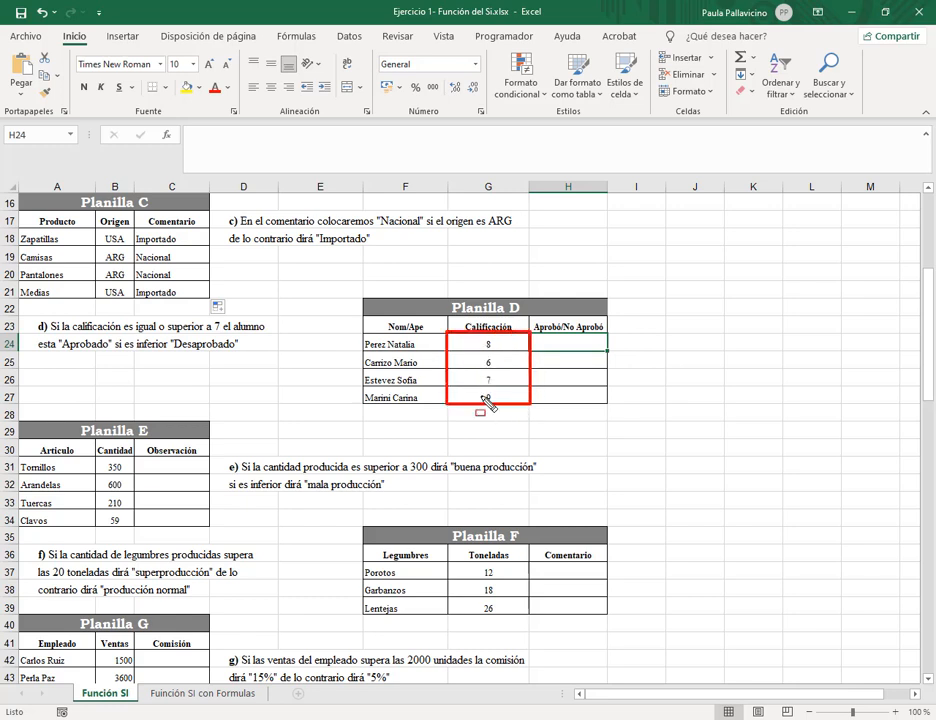
key(Escape)
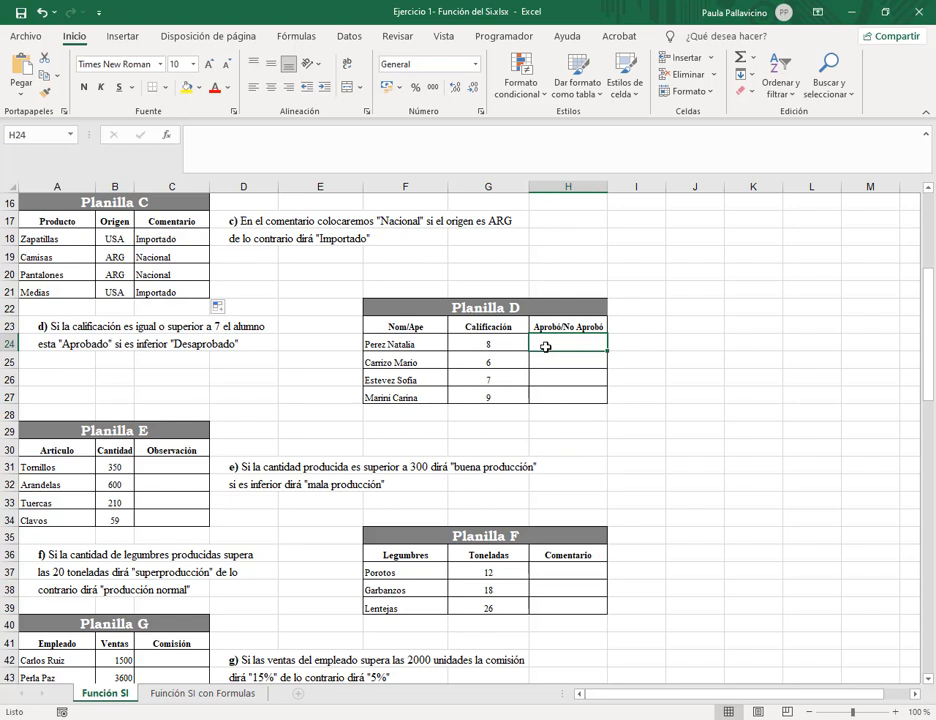
text(=si)
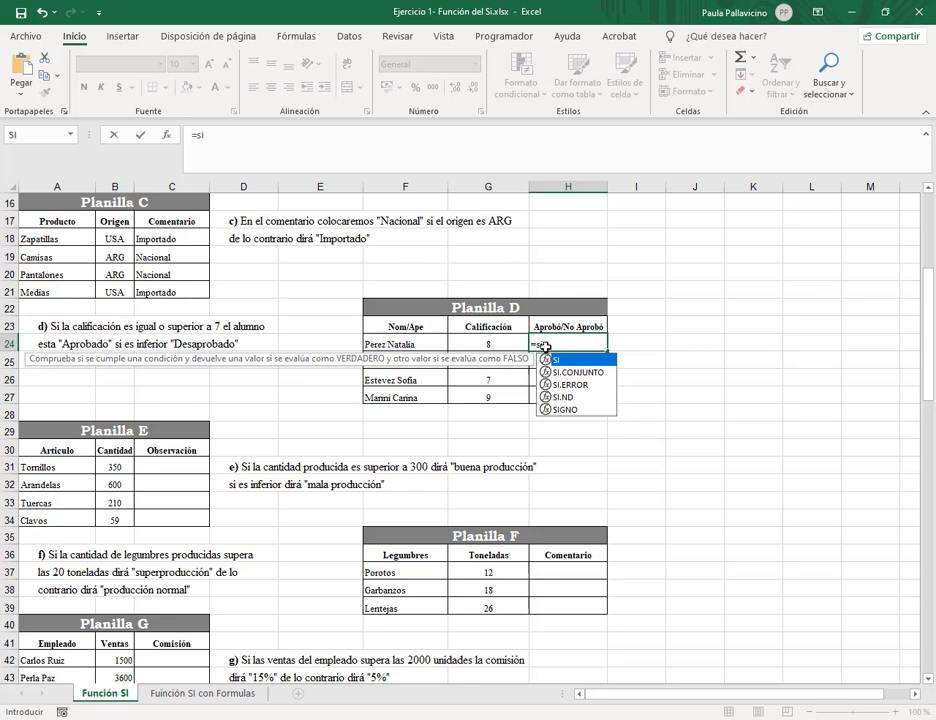
text(()
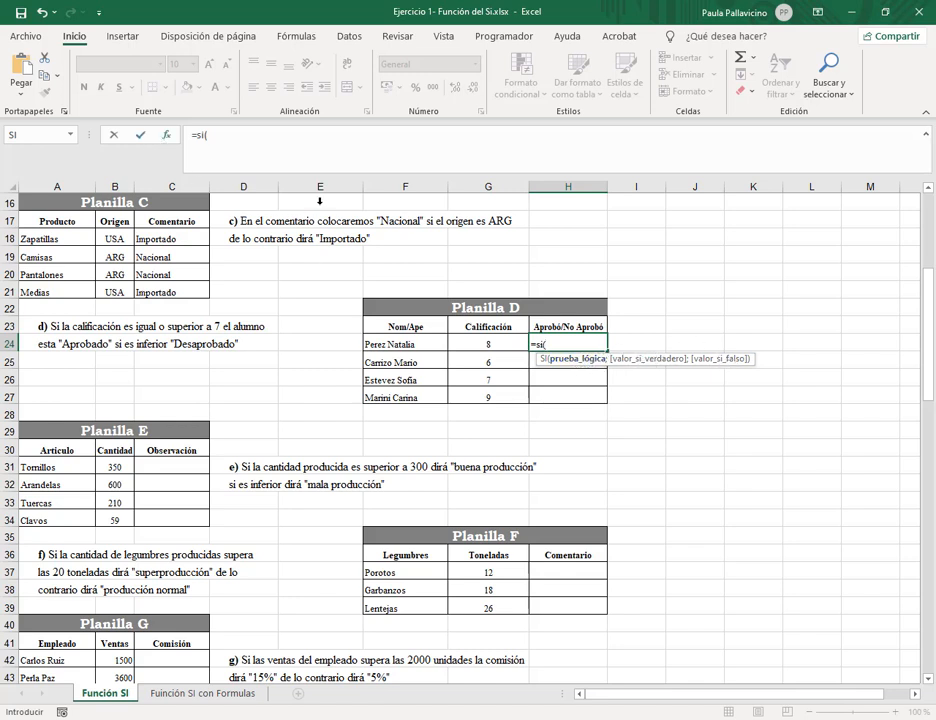
click(499, 342)
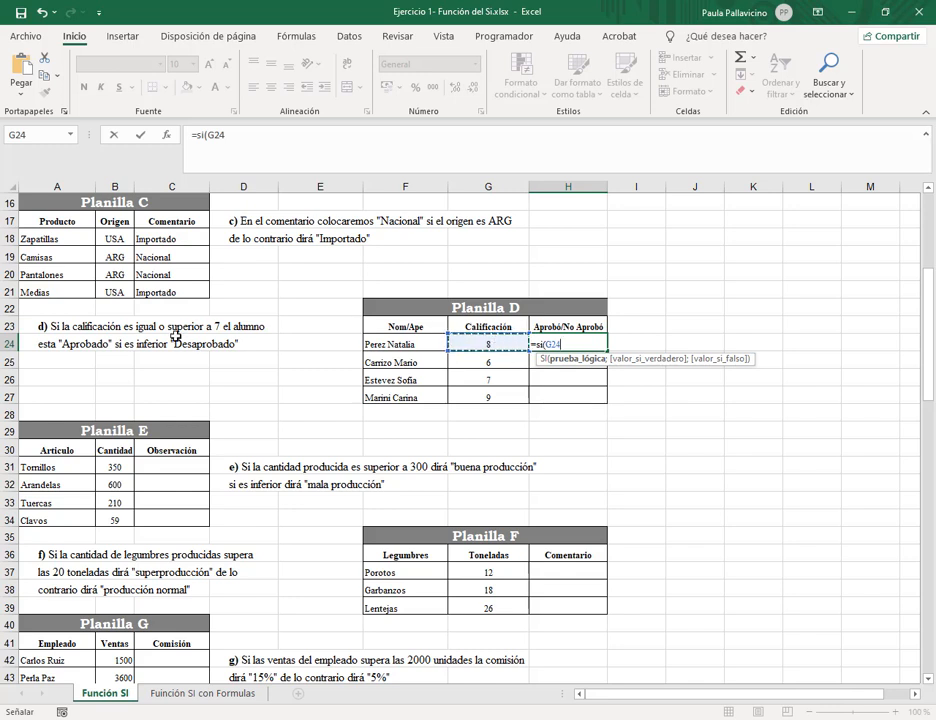
click(607, 344)
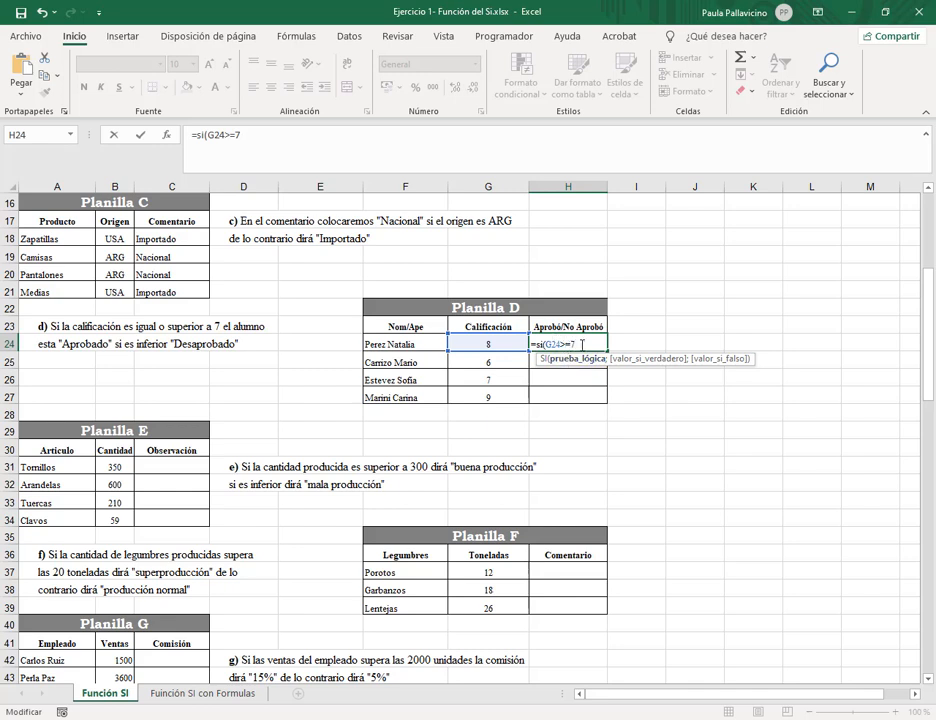
text(;)
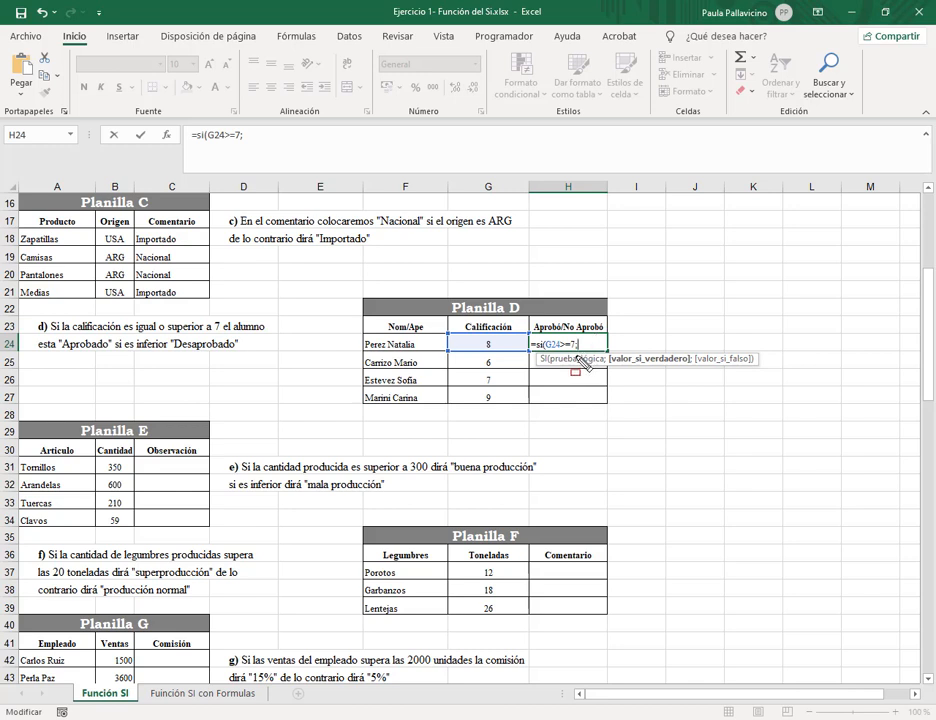
Finish H24's SI formula with "Aprobado" as the true result and "Desaprobado" as the false result.
mouse_move(530, 349)
mouse_down()
mouse_move(633, 377)
mouse_move(768, 375)
mouse_up()
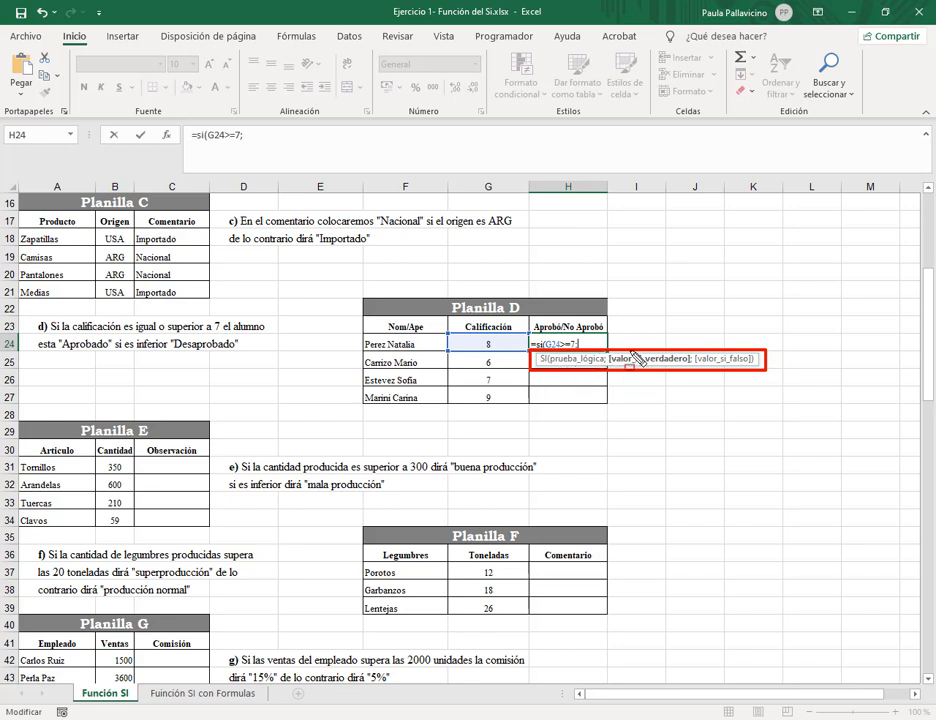
key(e)
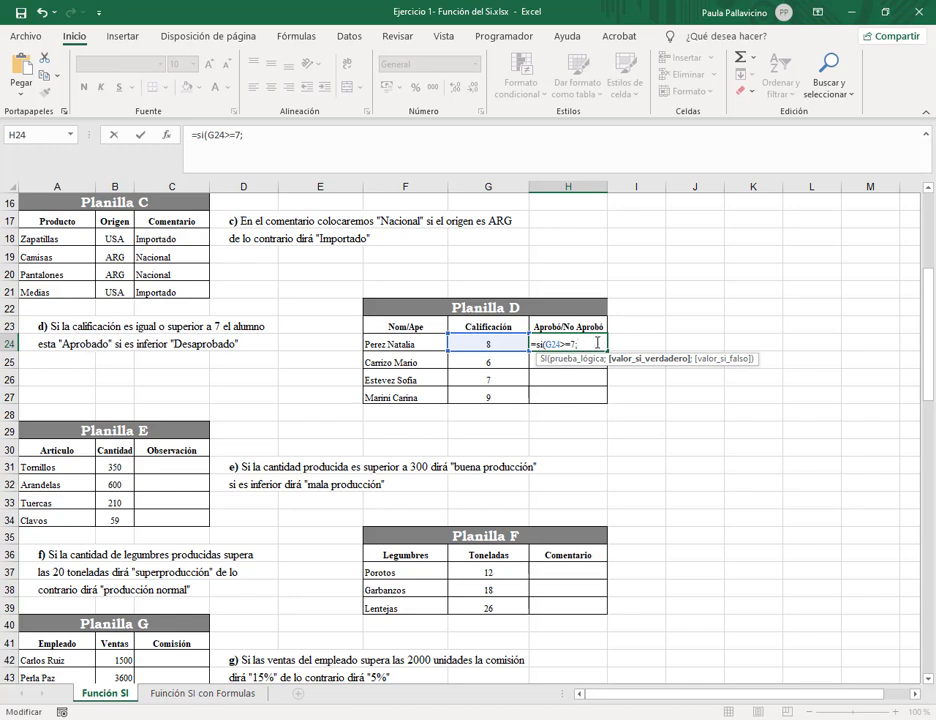
text("Aprobado)
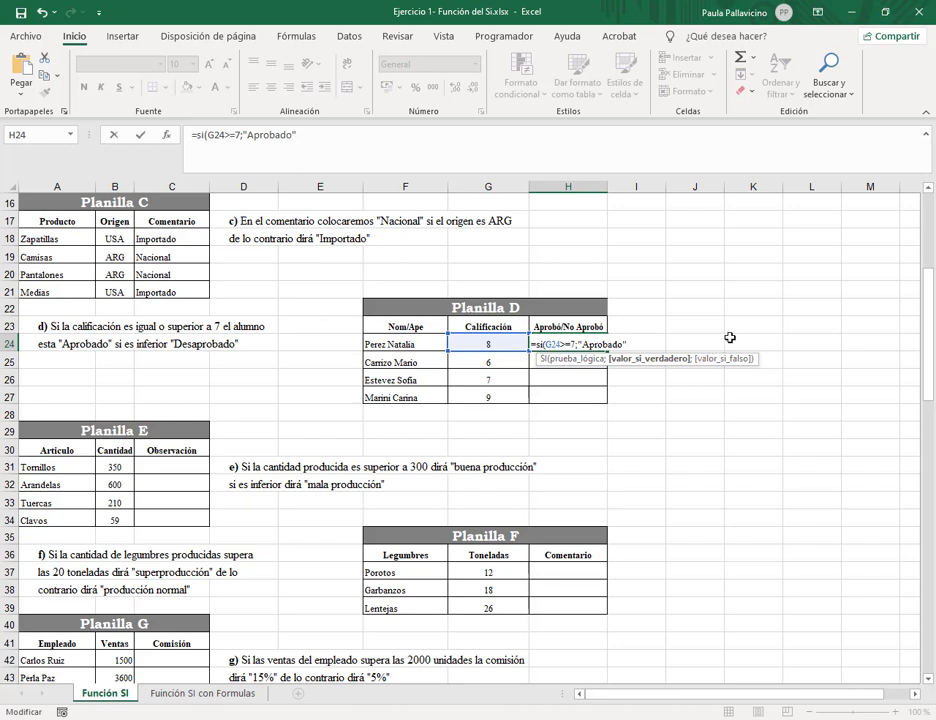
text(;"D)
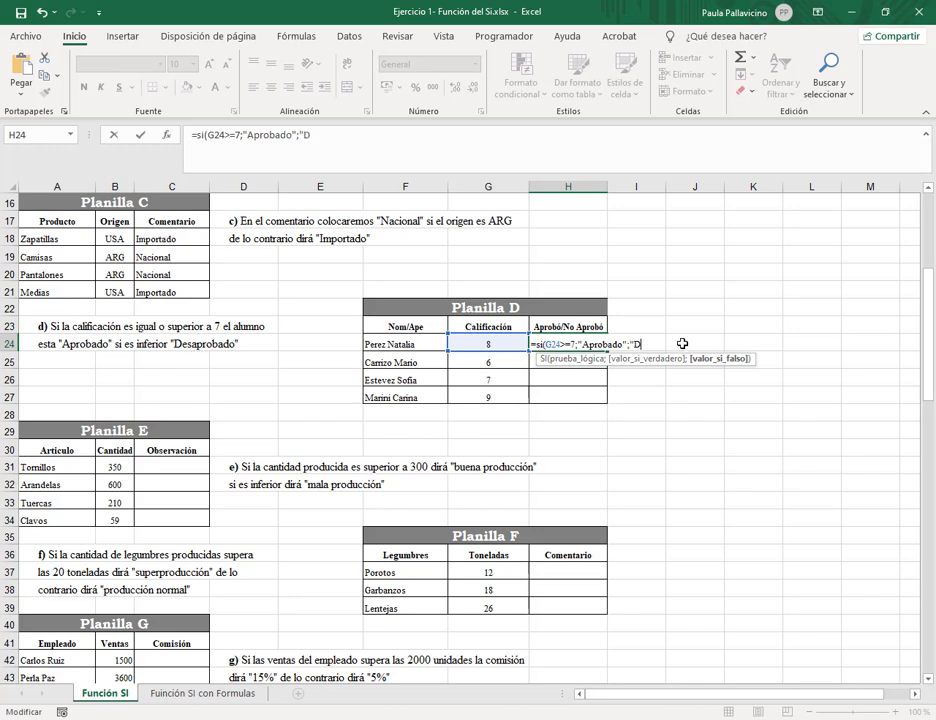
text(esaprobado")
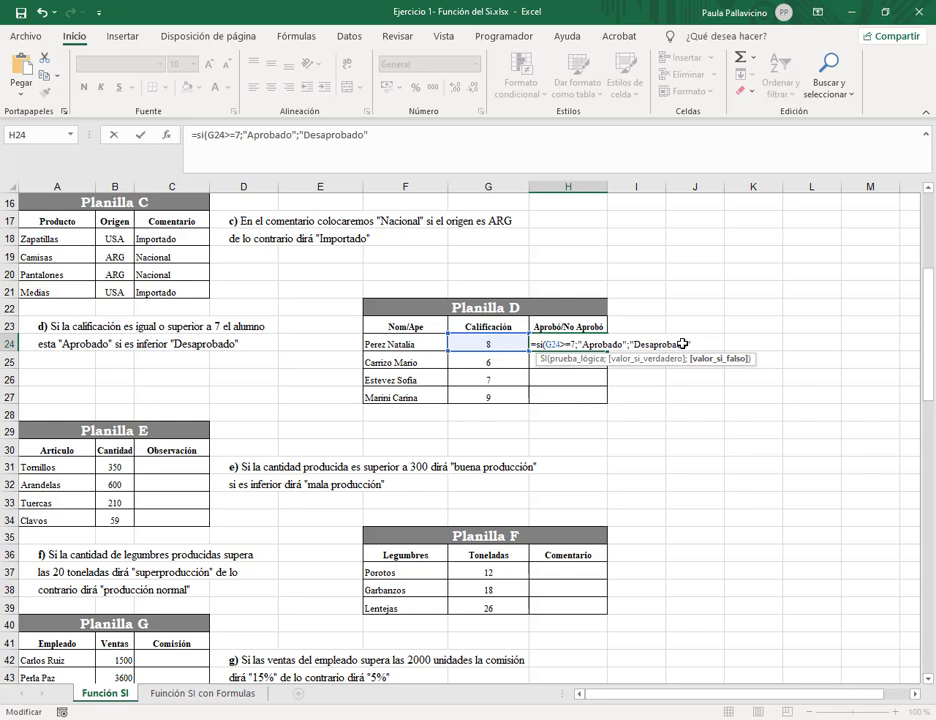
text())
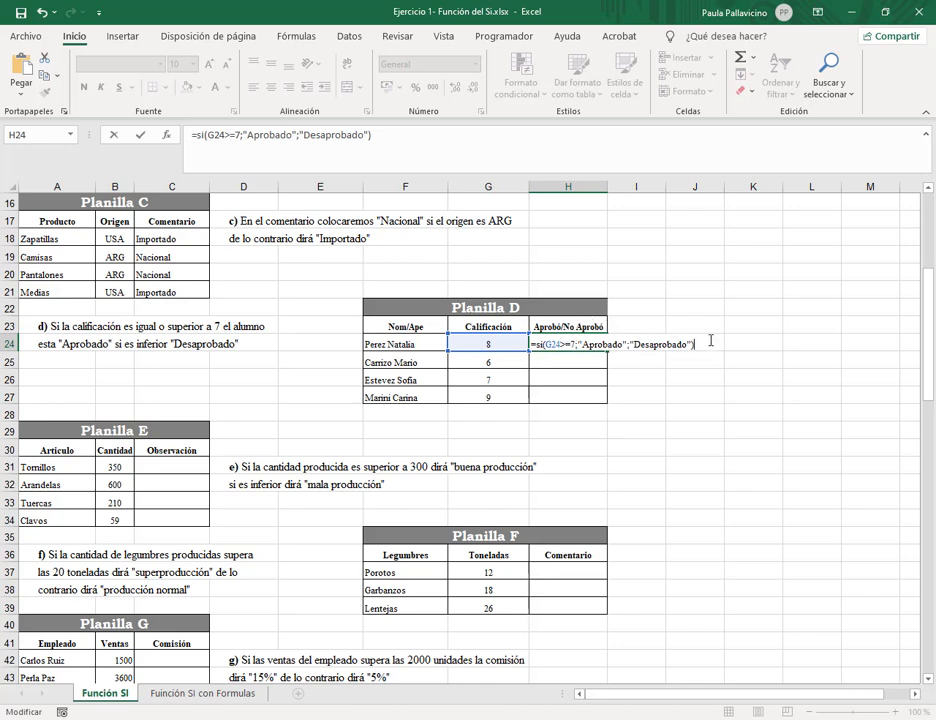
key(Return)
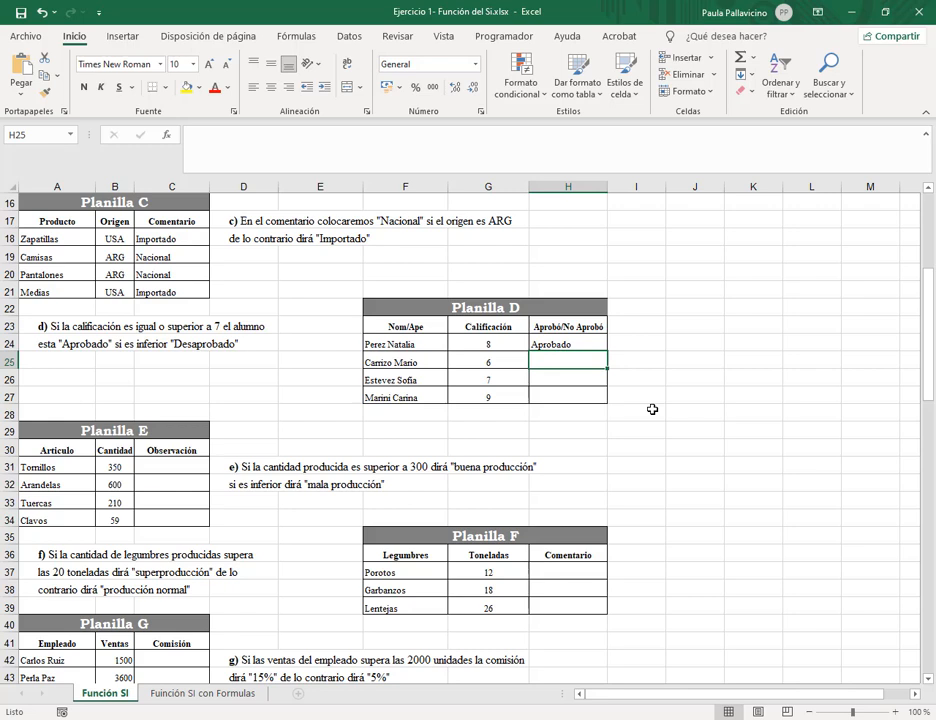
Write the formula =si(G25>=7;"Aprobado";"Desaprobado") in cell H25 of Planilla D.
text(=)
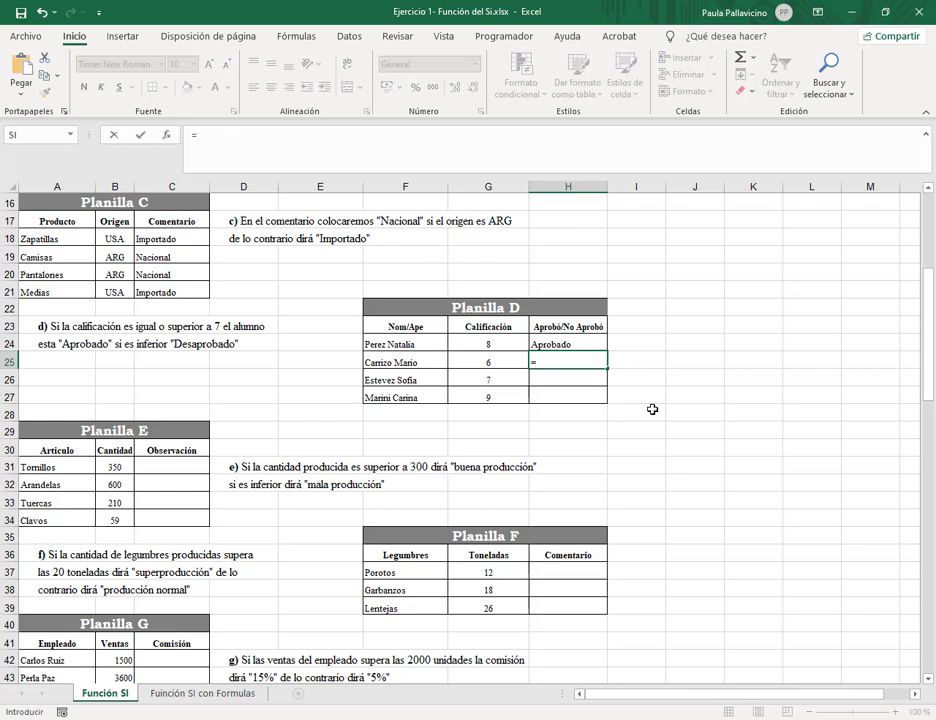
text(si)
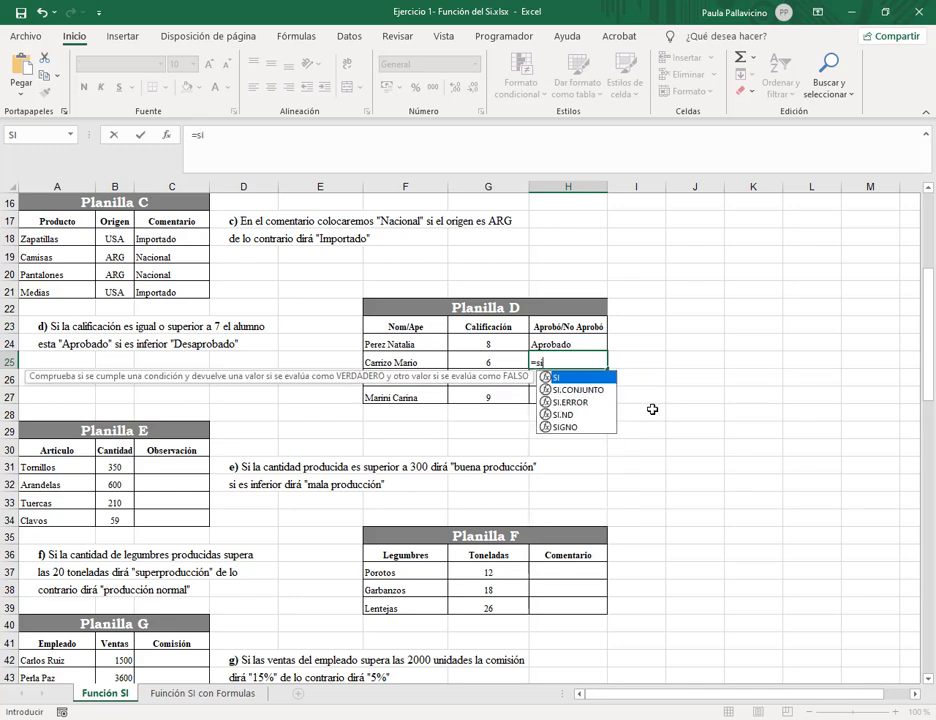
text(()
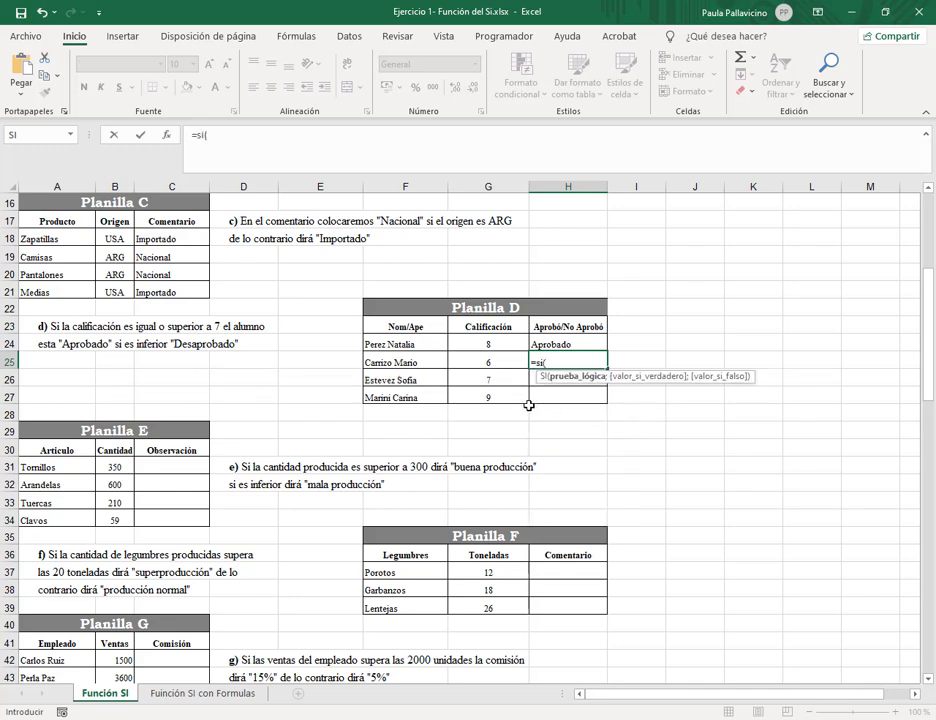
click(493, 362)
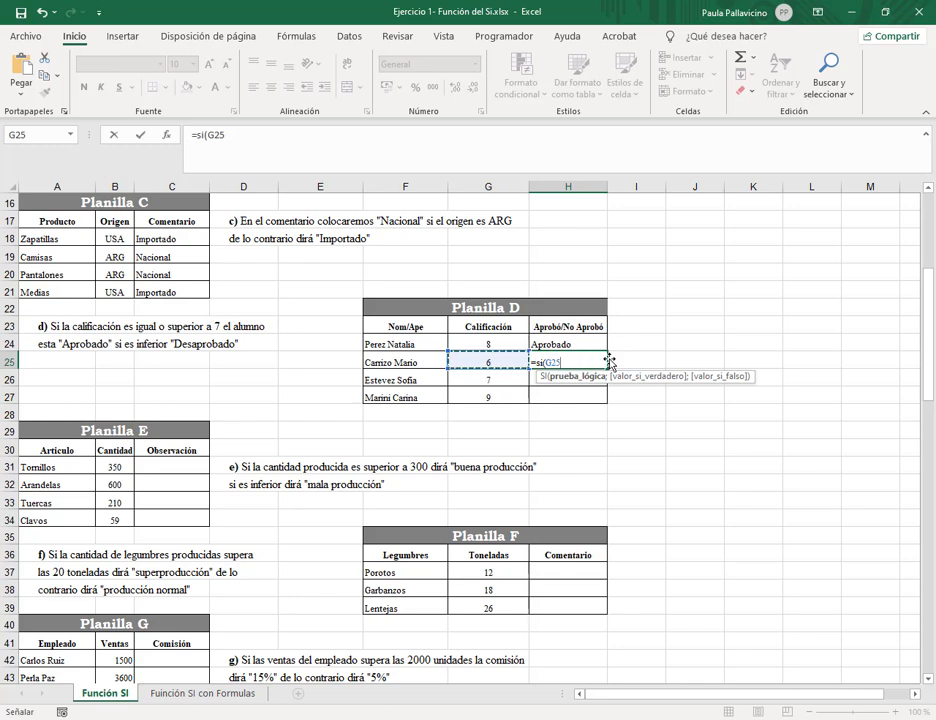
text(>=7)
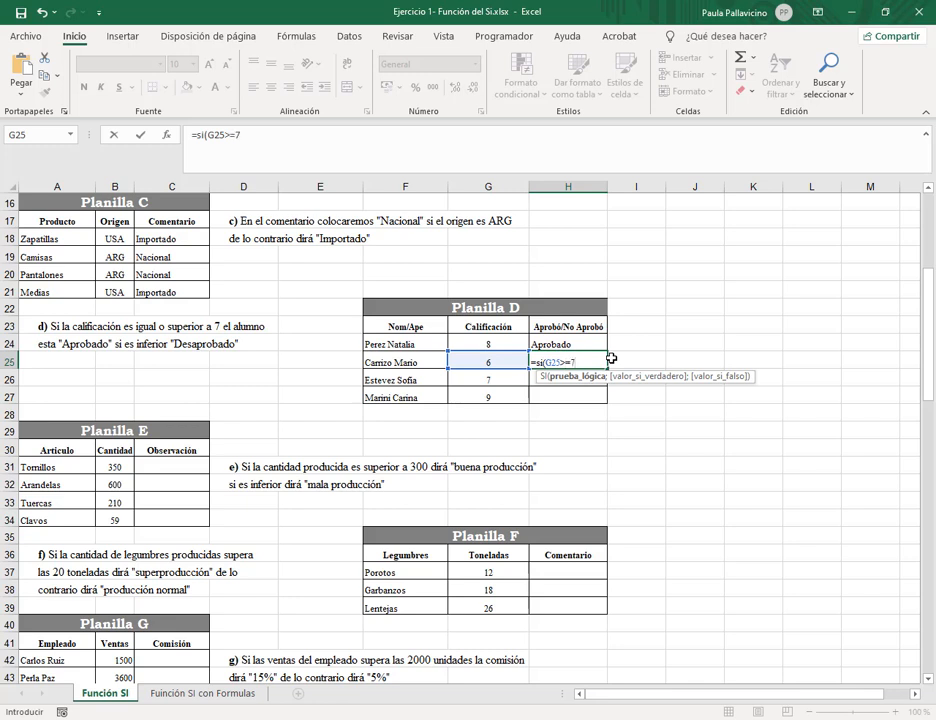
text(;"Ap)
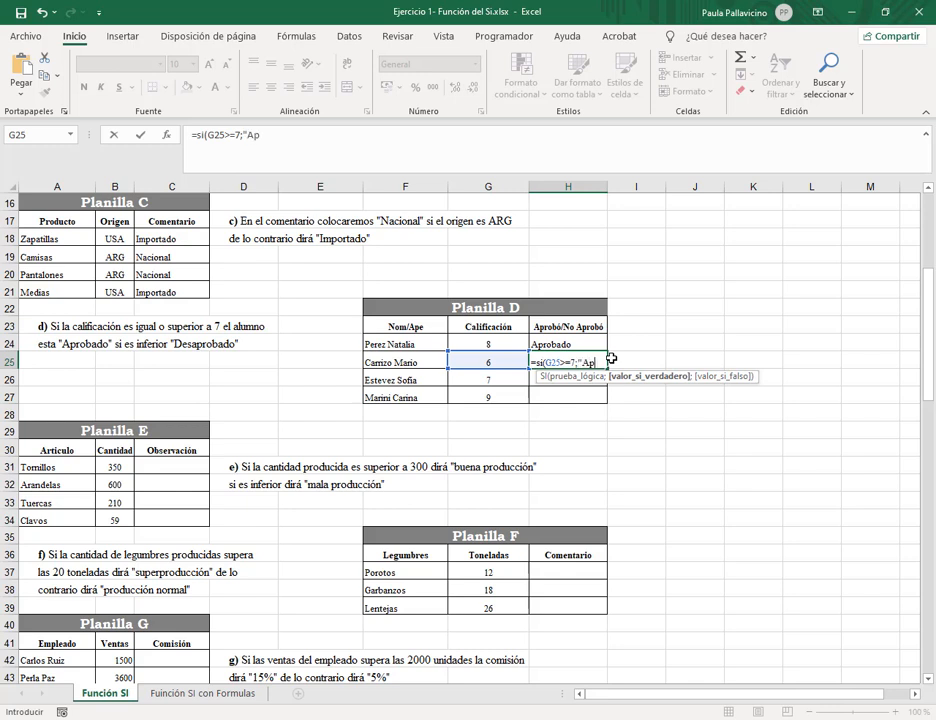
text(robado";"De)
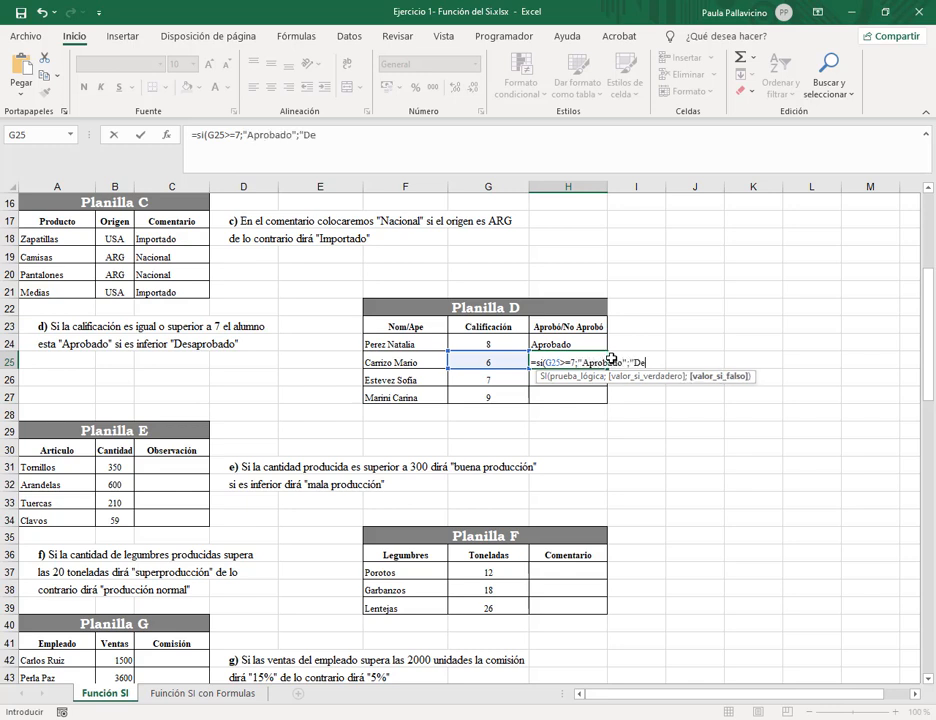
text(saprobado"))
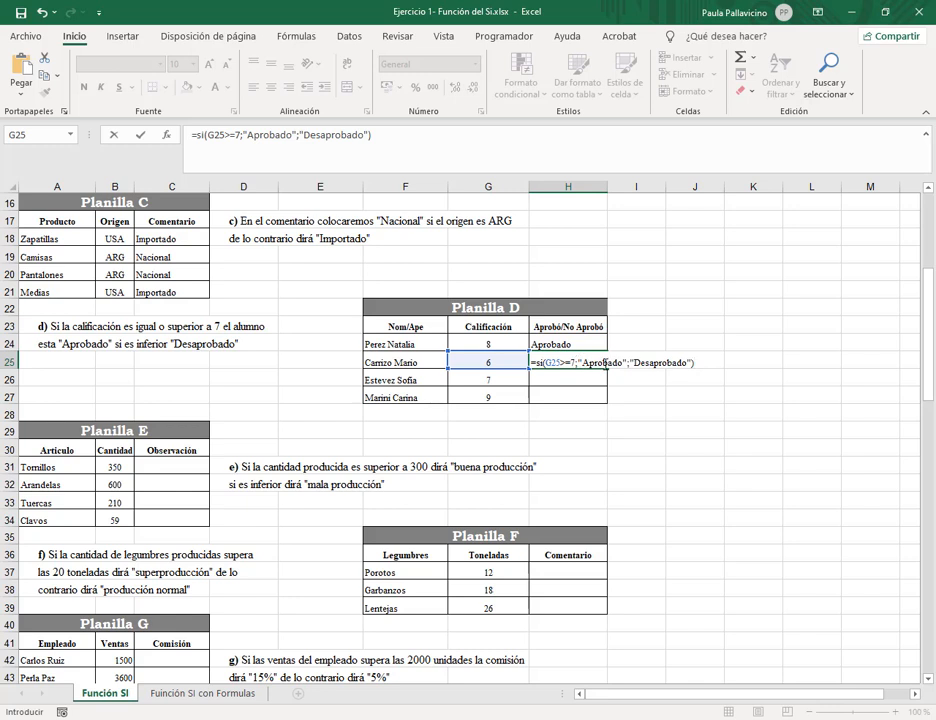
Confirm H25's SI formula and copy it down the Aprobó/No Aprobó column to H27.
click(604, 362)
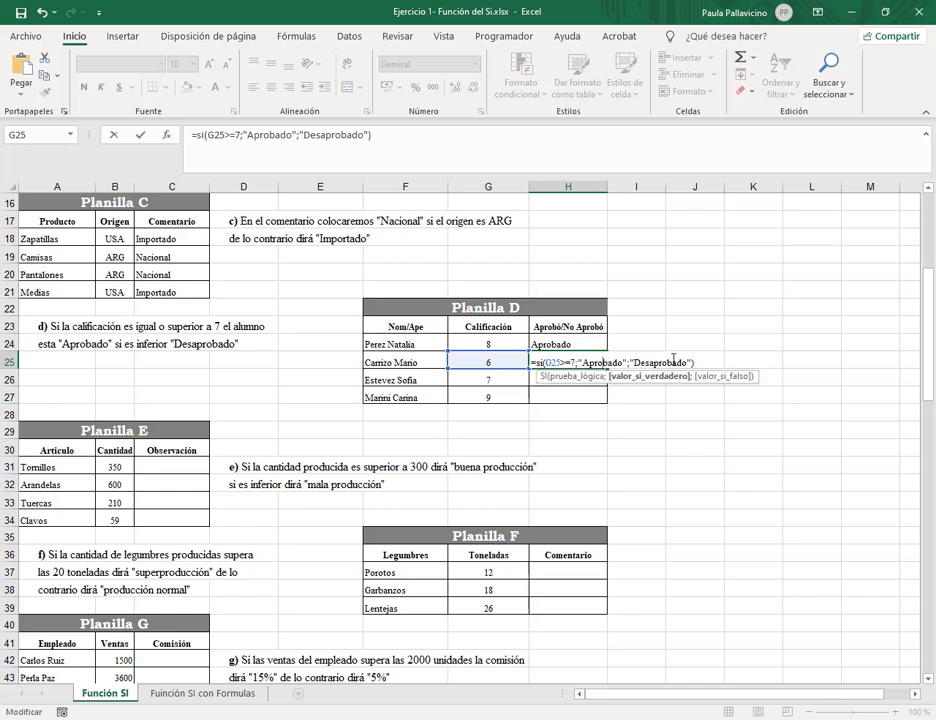
click(702, 360)
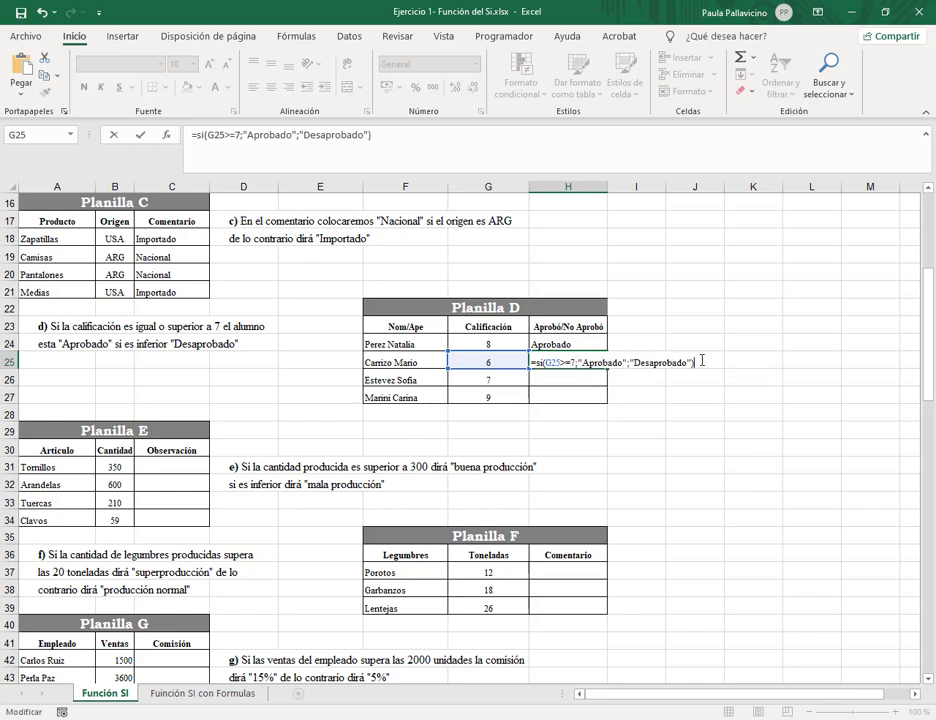
key(Return)
click(541, 360)
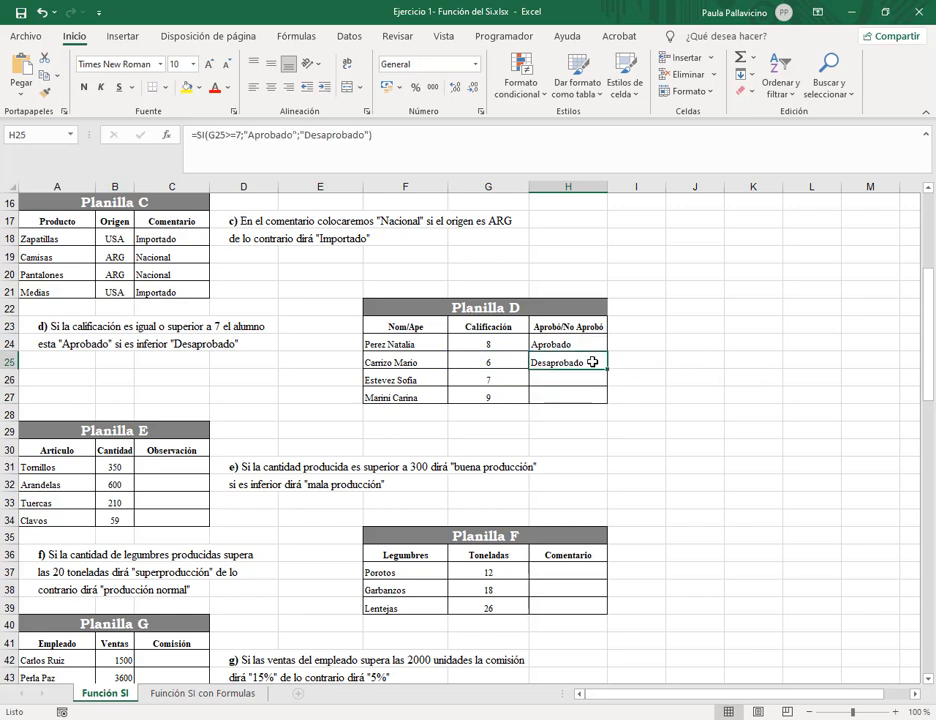
drag(608, 372, 610, 397)
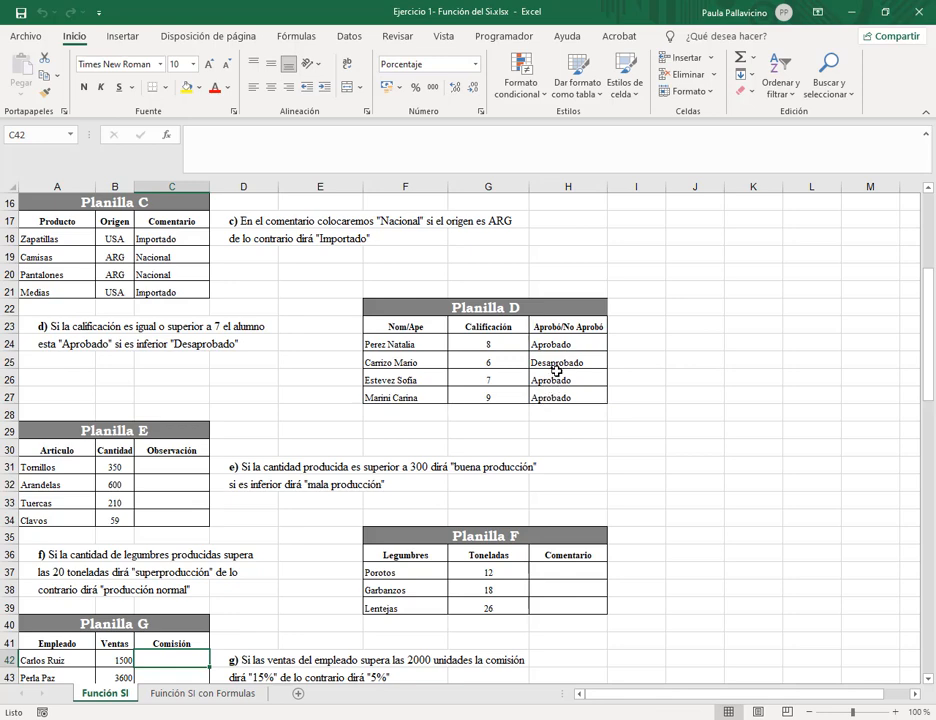
Review Planilla G's Ventas column and the commission rule in exercise g.
scroll(508, 320, down, 2)
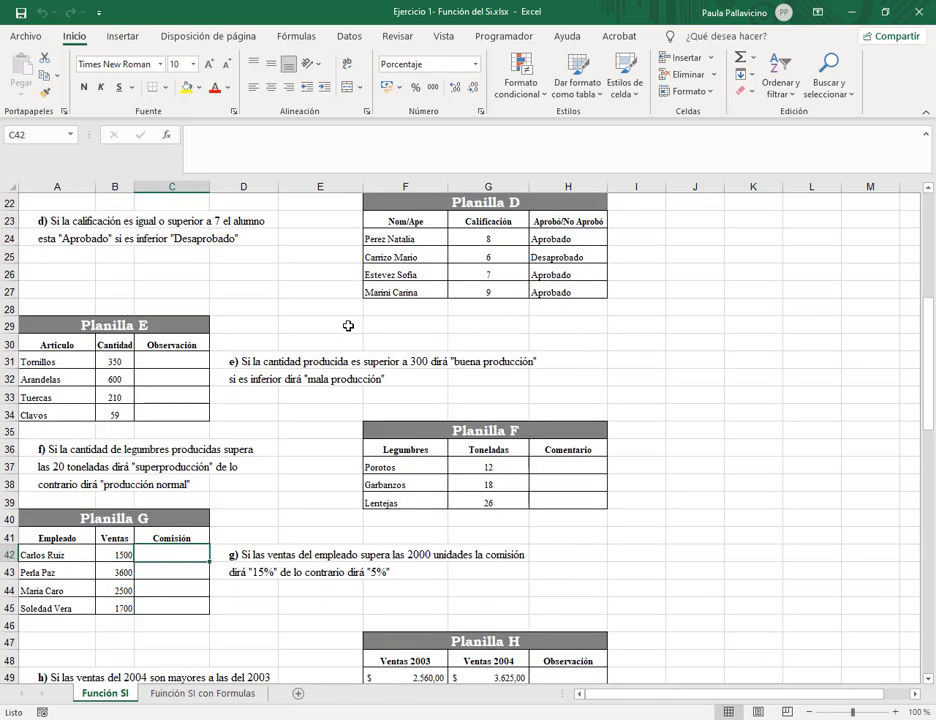
scroll(278, 424, down, 1)
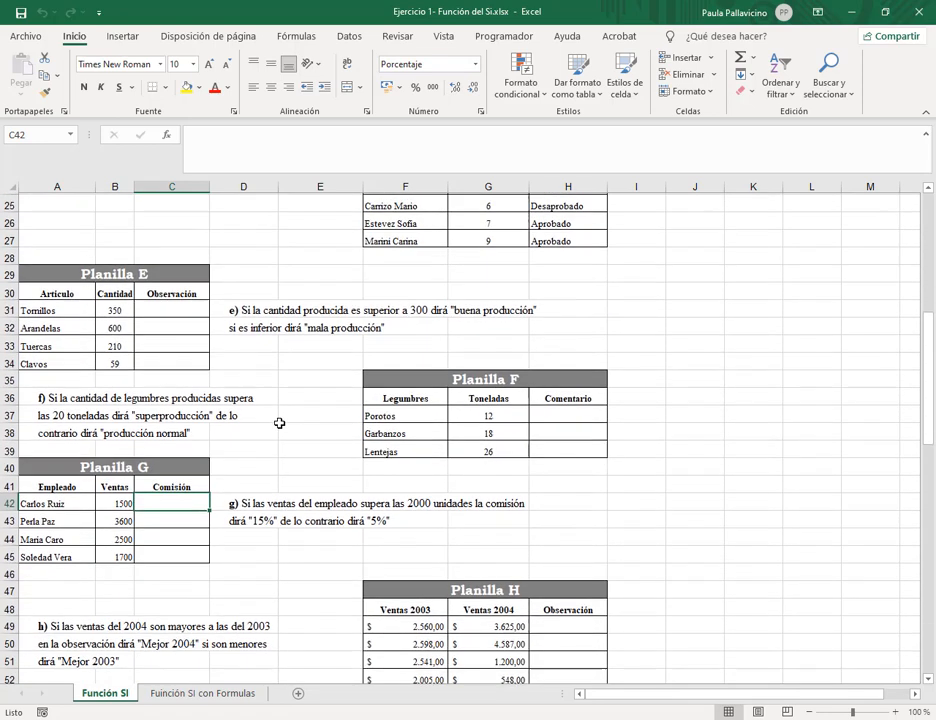
scroll(305, 510, down, 2)
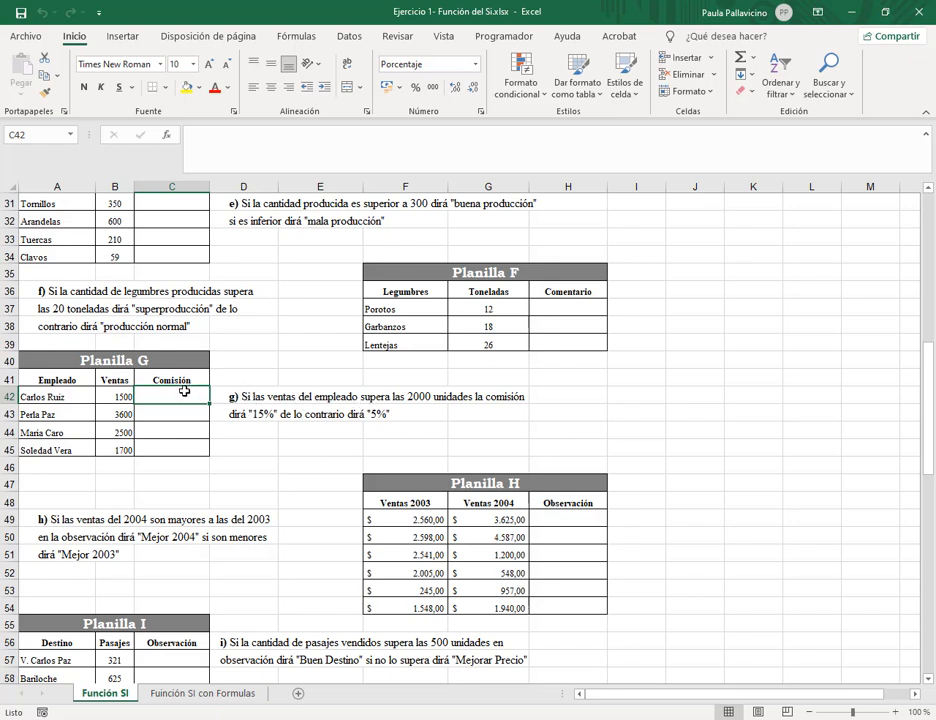
drag(93, 370, 143, 467)
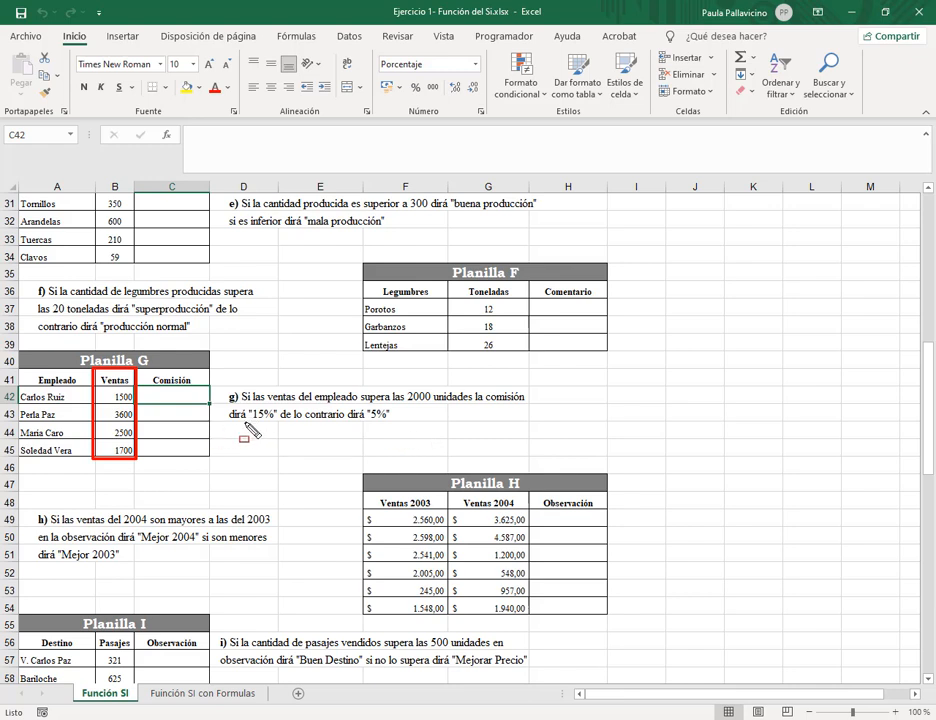
mouse_move(242, 424)
mouse_down()
mouse_move(273, 424)
mouse_move(282, 404)
mouse_up()
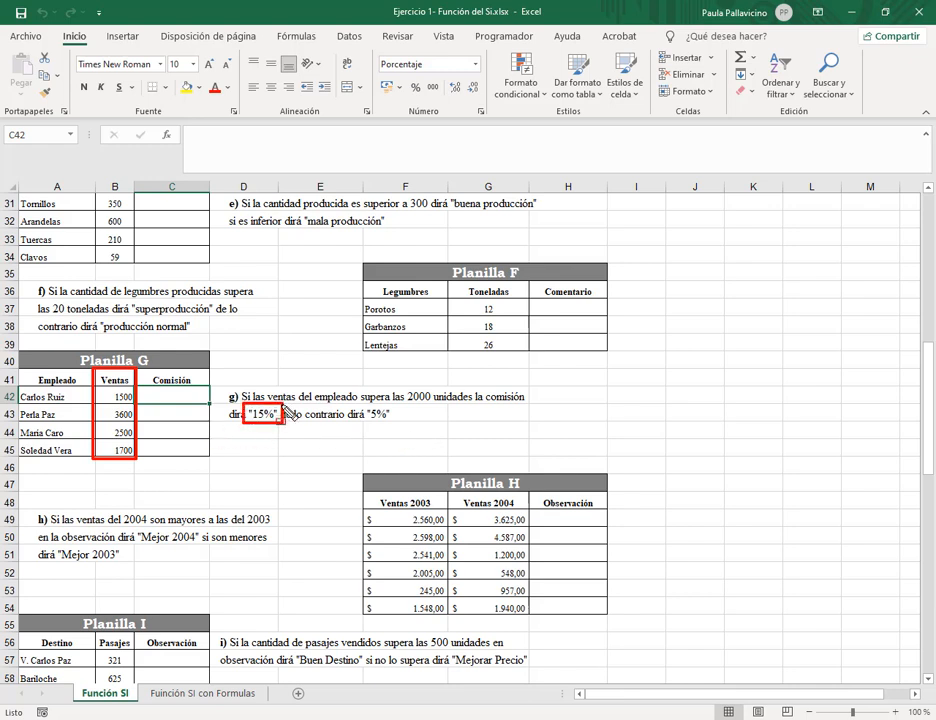
drag(366, 410, 400, 418)
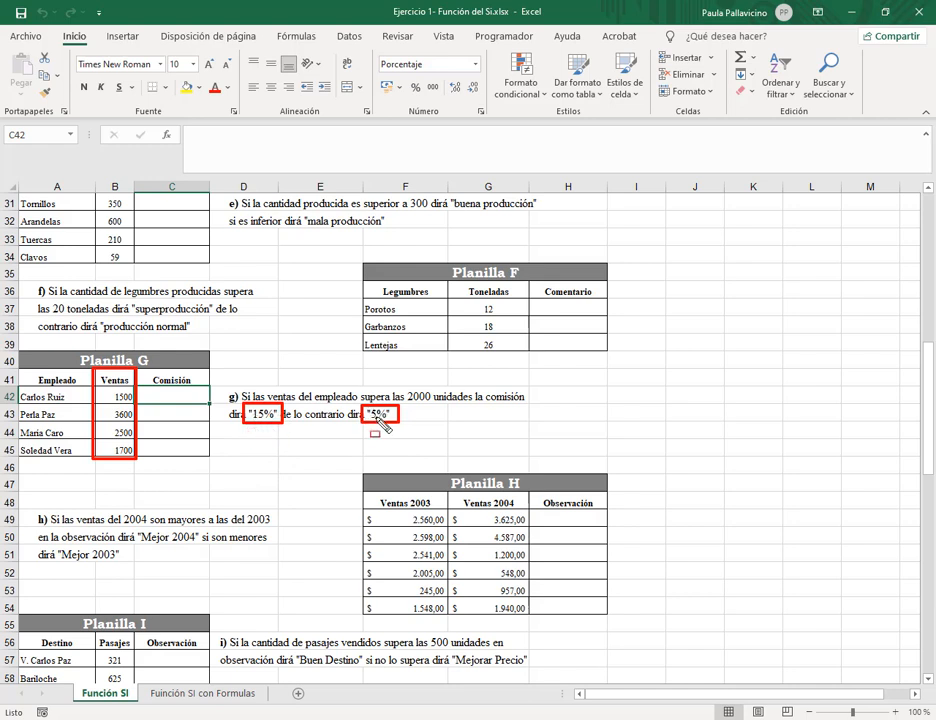
key(Escape)
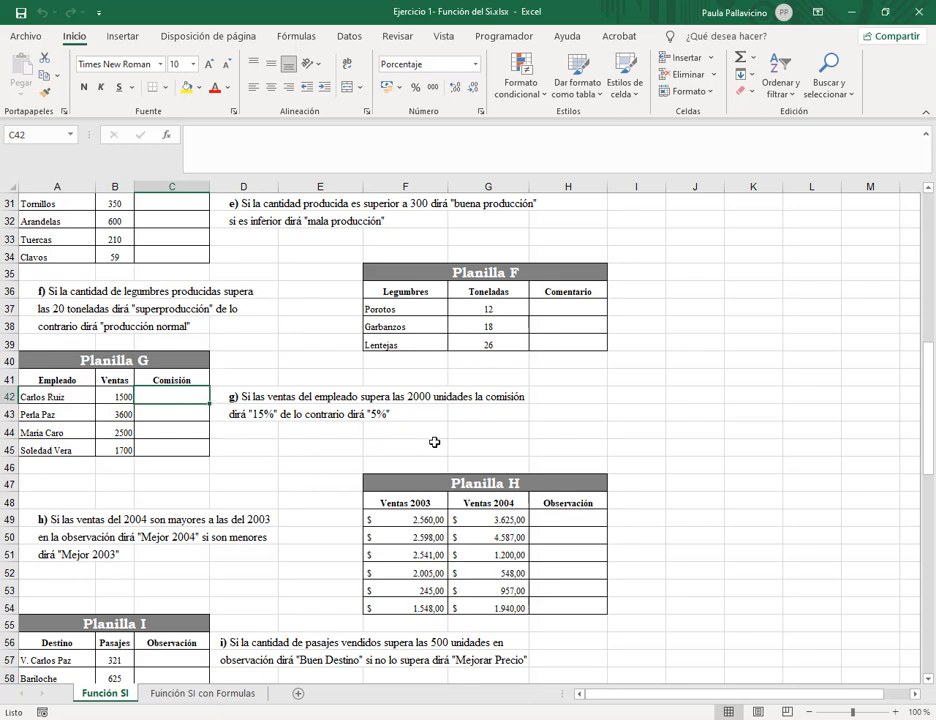
Start an SI formula in cell C42 of Planilla G with B42>2000 as its logical test.
text(=si)
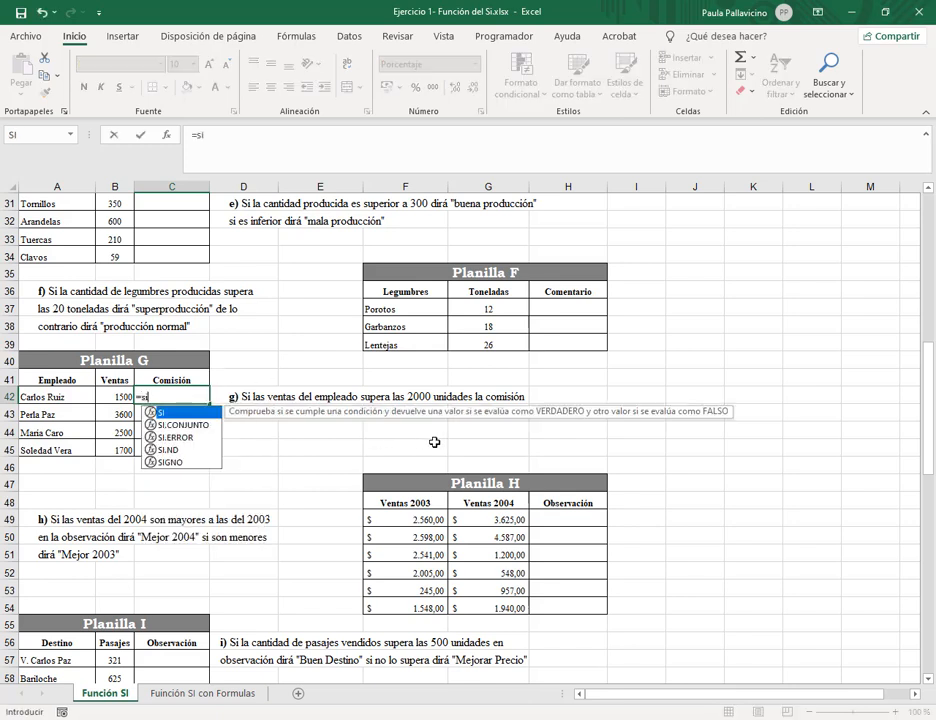
text(()
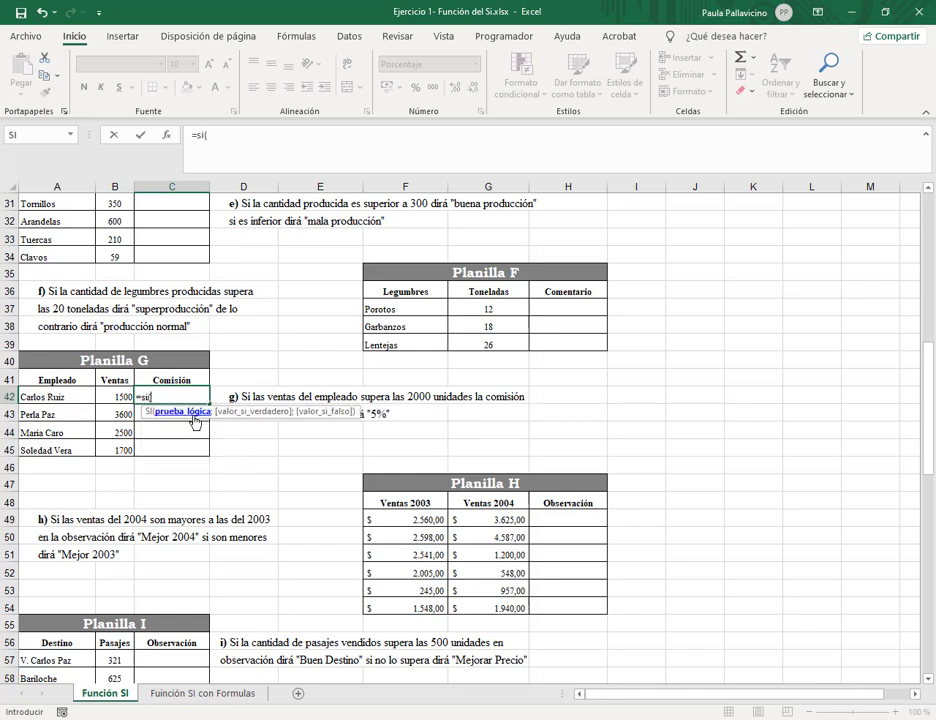
click(112, 396)
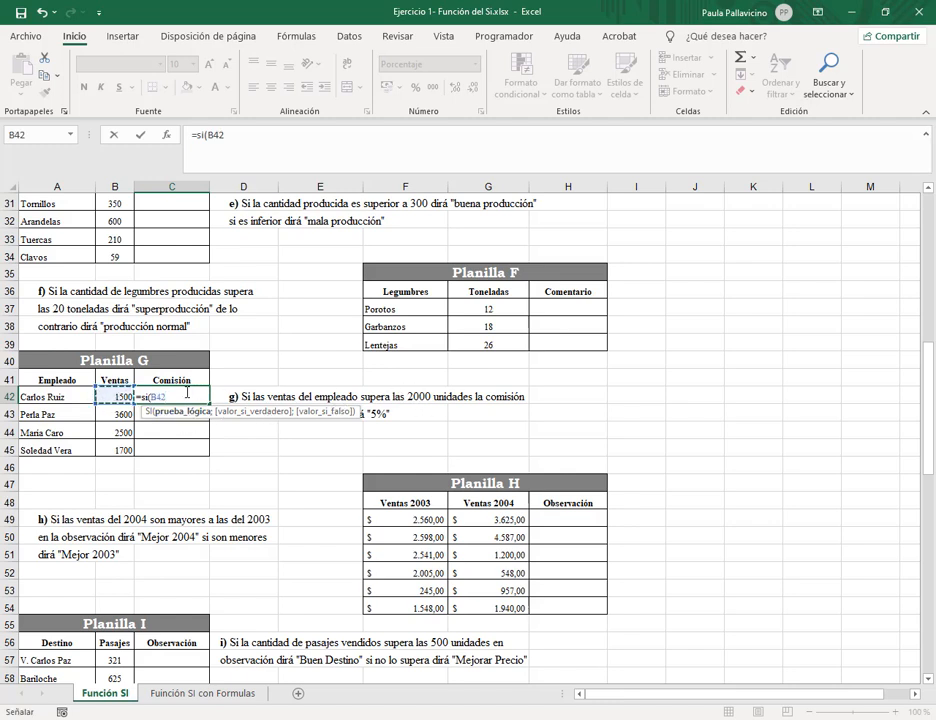
click(186, 393)
text(>2000)
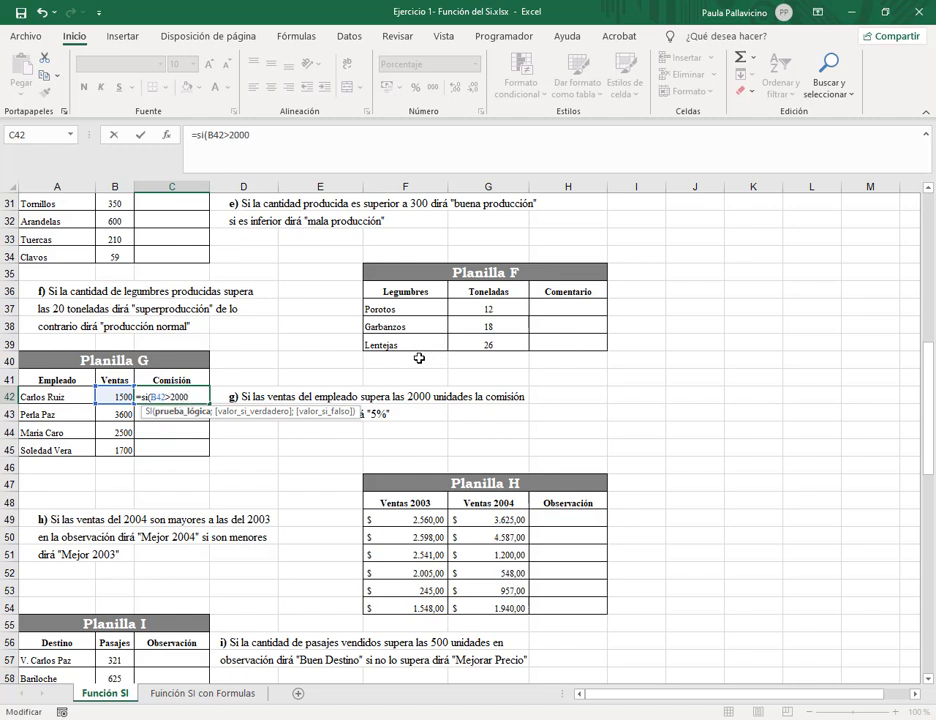
text(;)
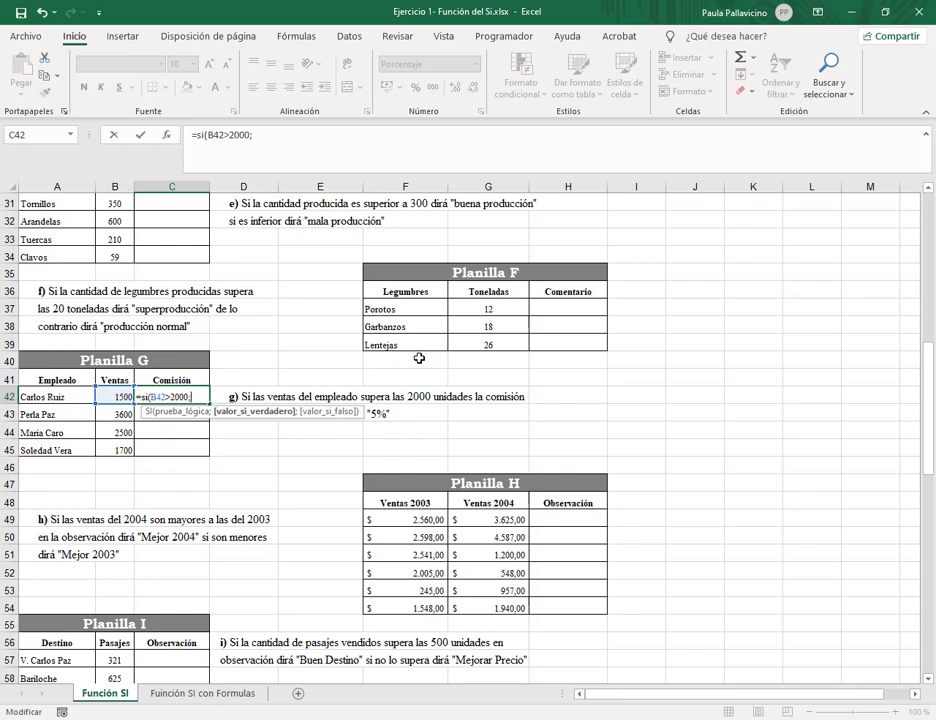
Finish C42's SI formula with 15% as the true result and 5% as the false result.
click(294, 147)
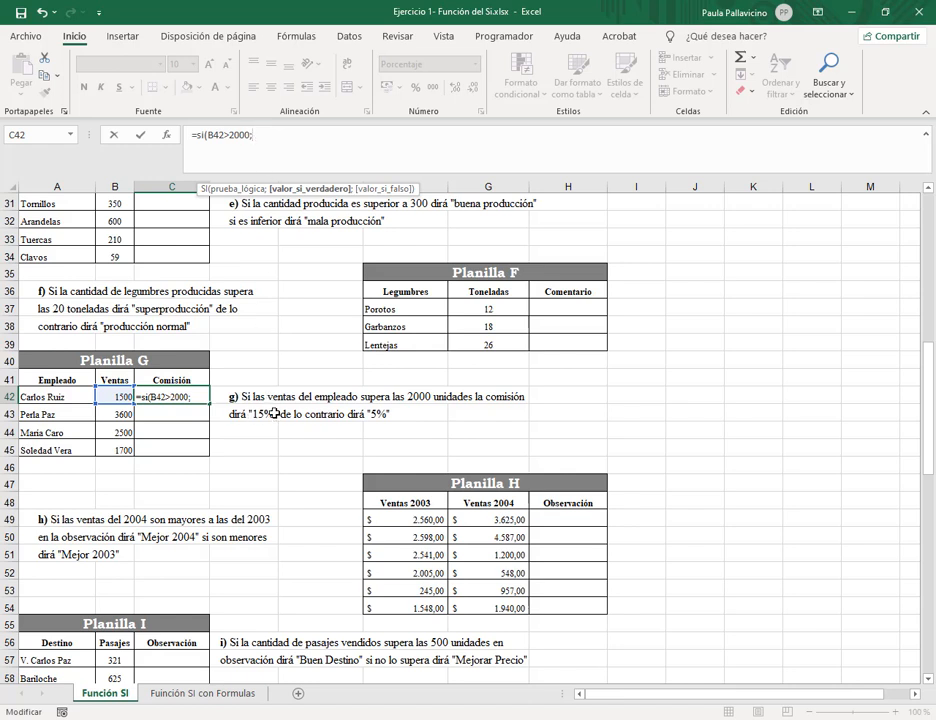
text(15%)
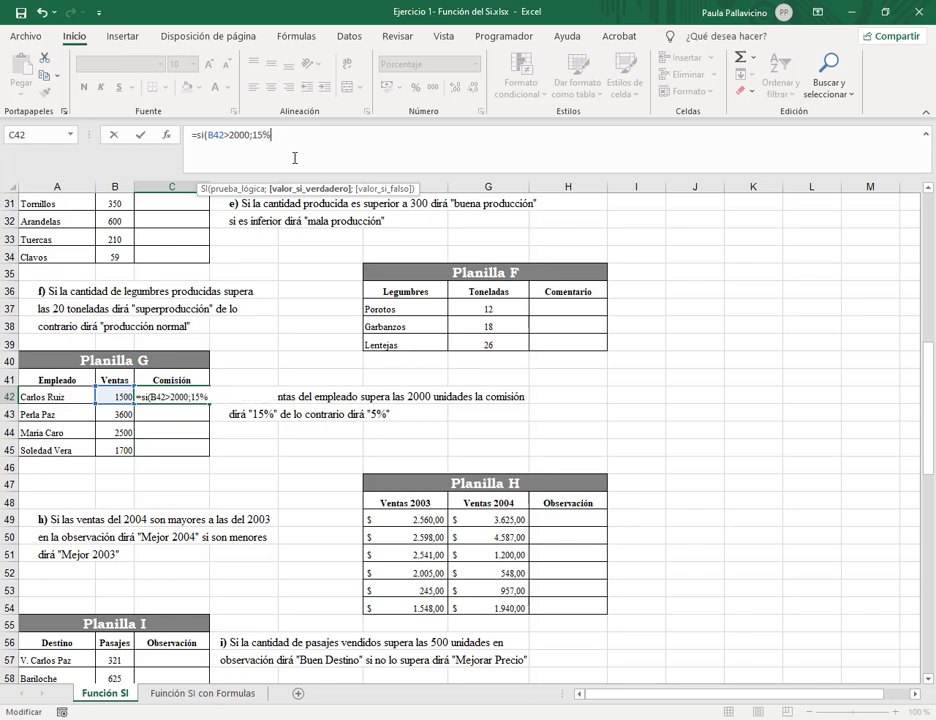
text(;5%)
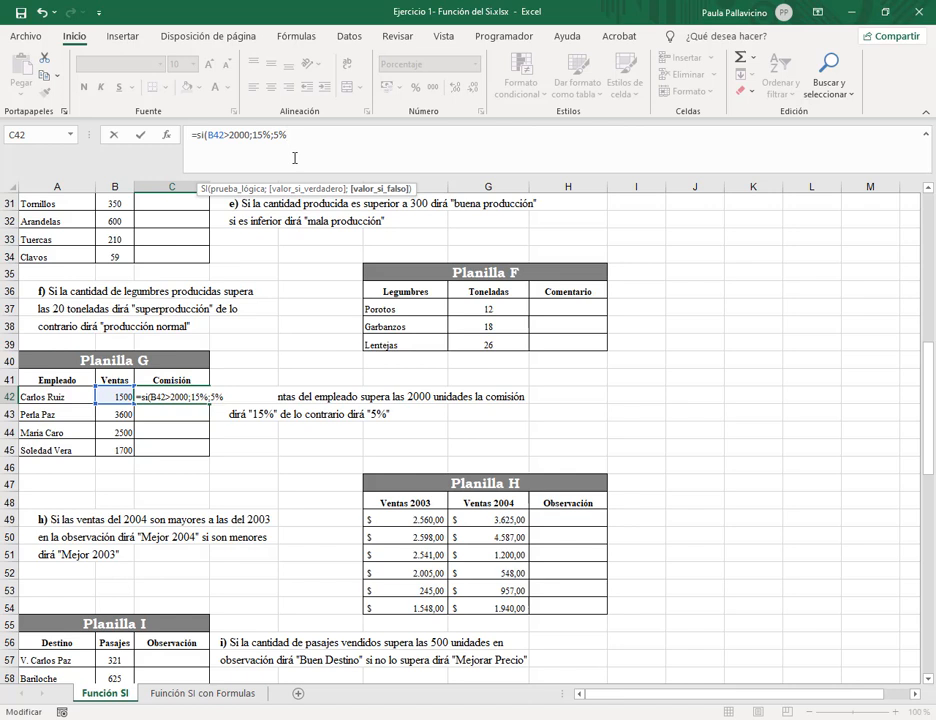
text())
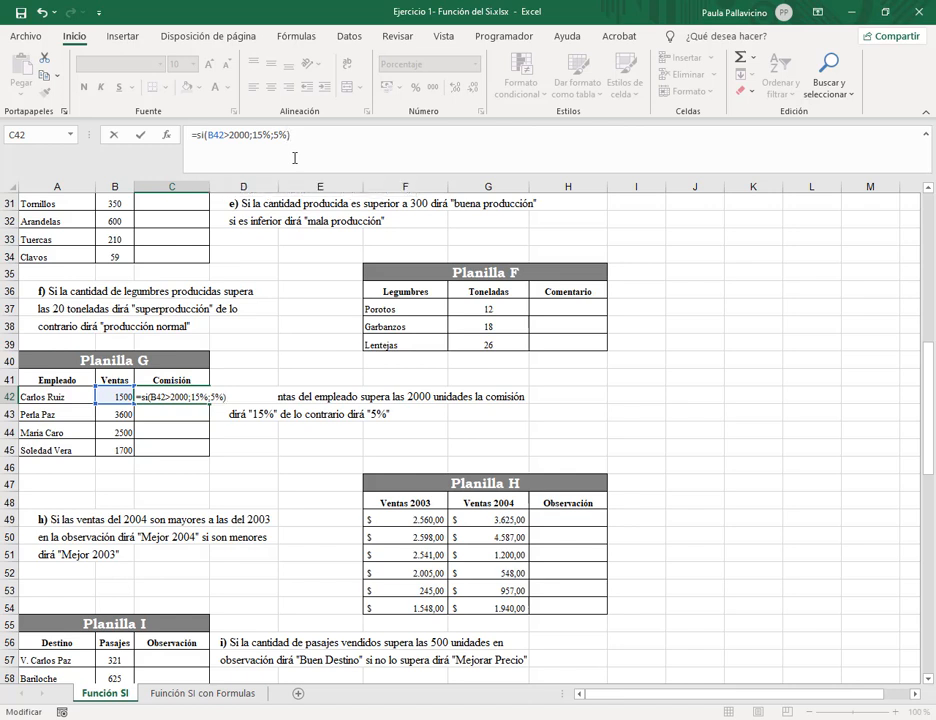
key(Return)
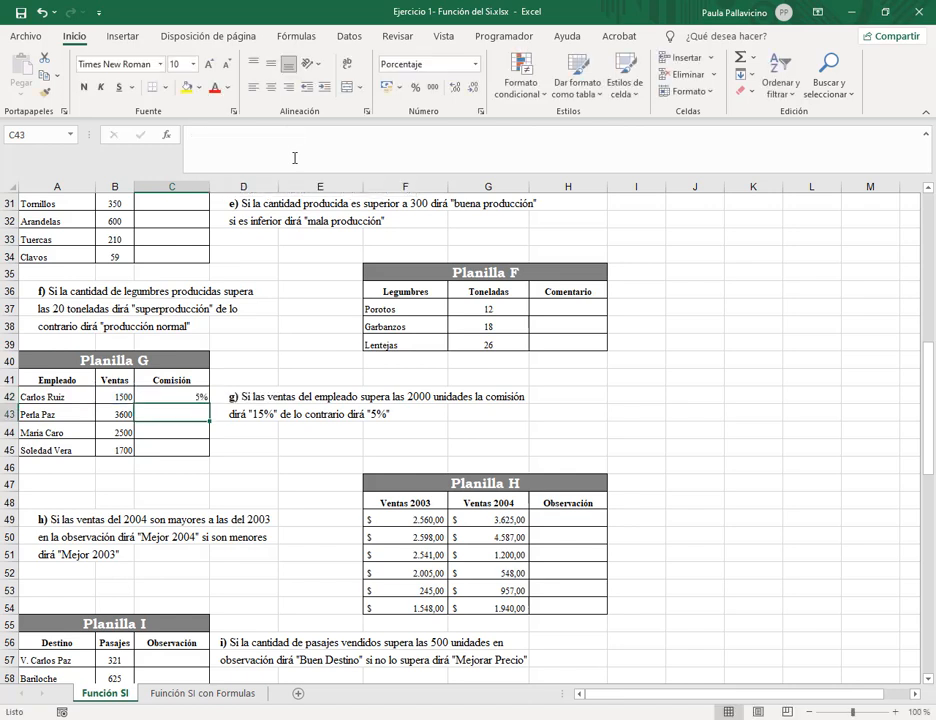
Copy C42's SI formula down the Comisión column to C45 and check the copied formula in C43.
click(193, 395)
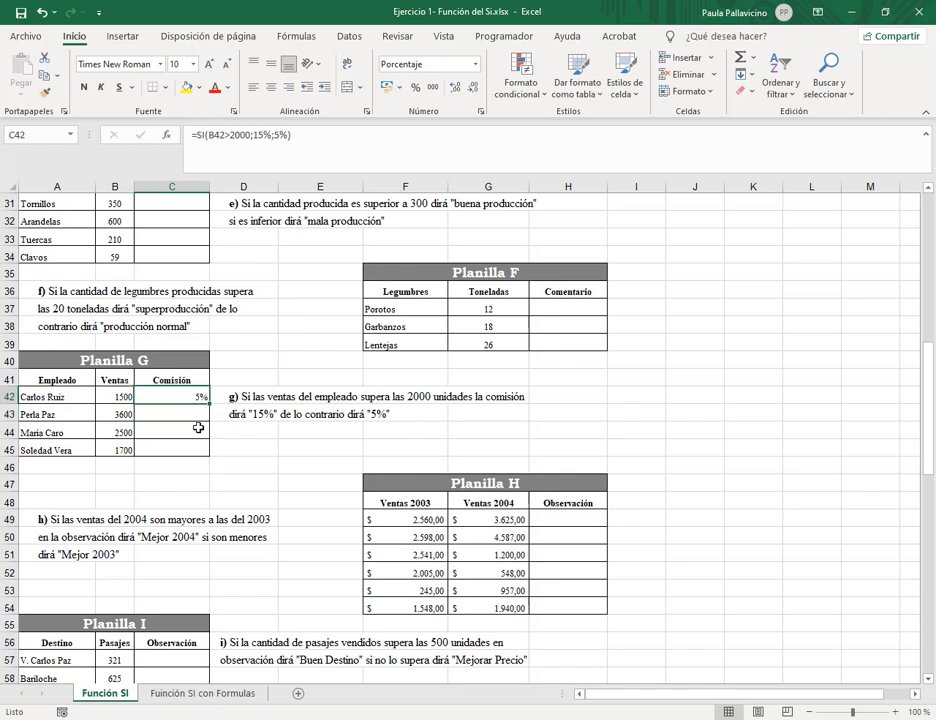
click(648, 394)
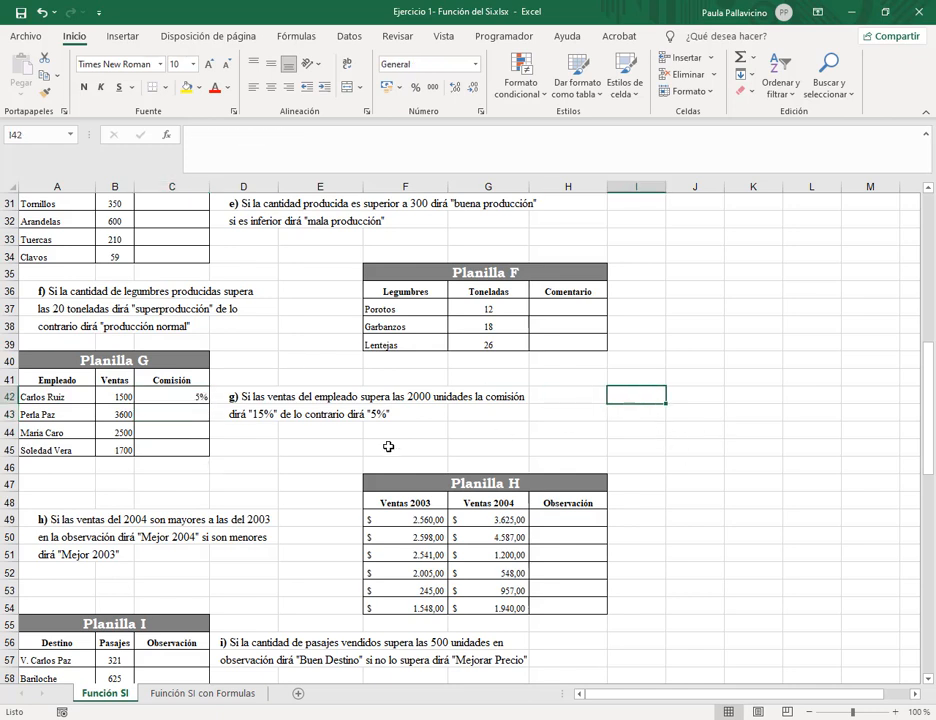
click(190, 396)
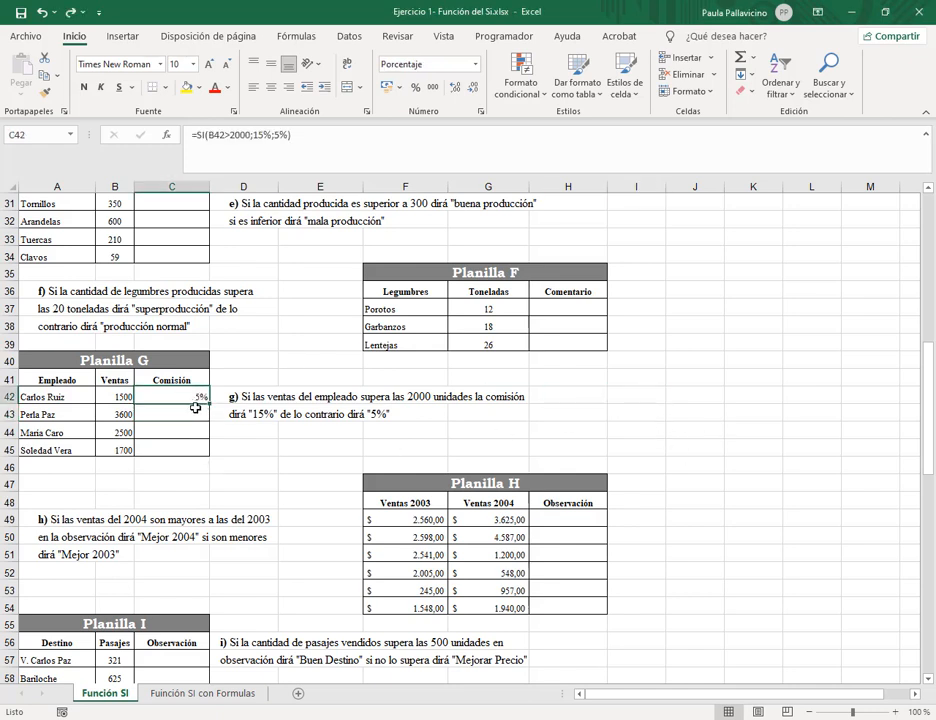
drag(208, 404, 206, 457)
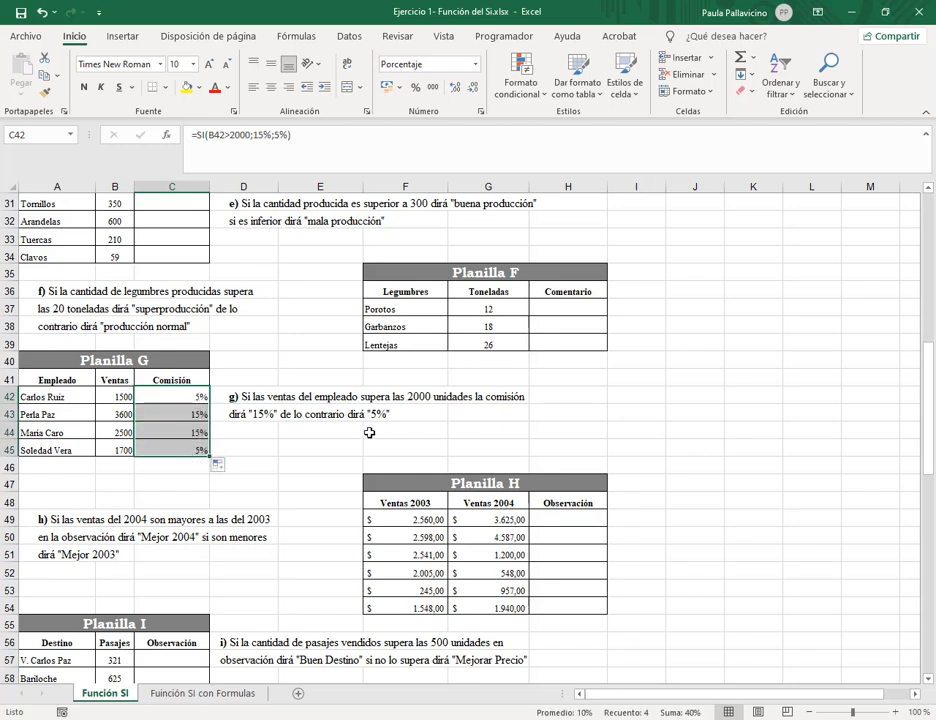
click(195, 414)
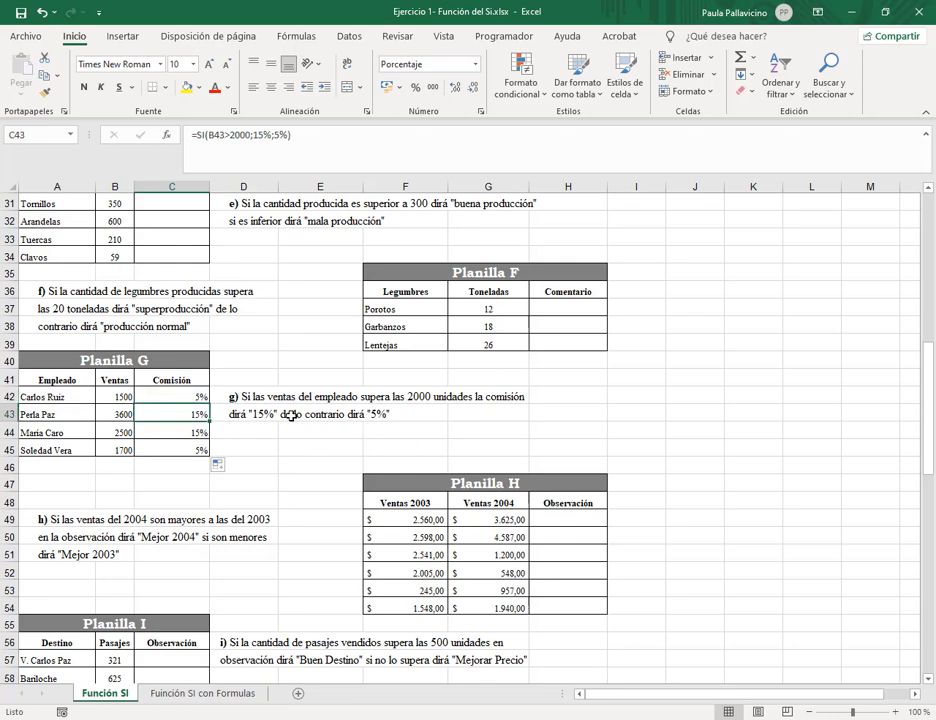
click(300, 429)
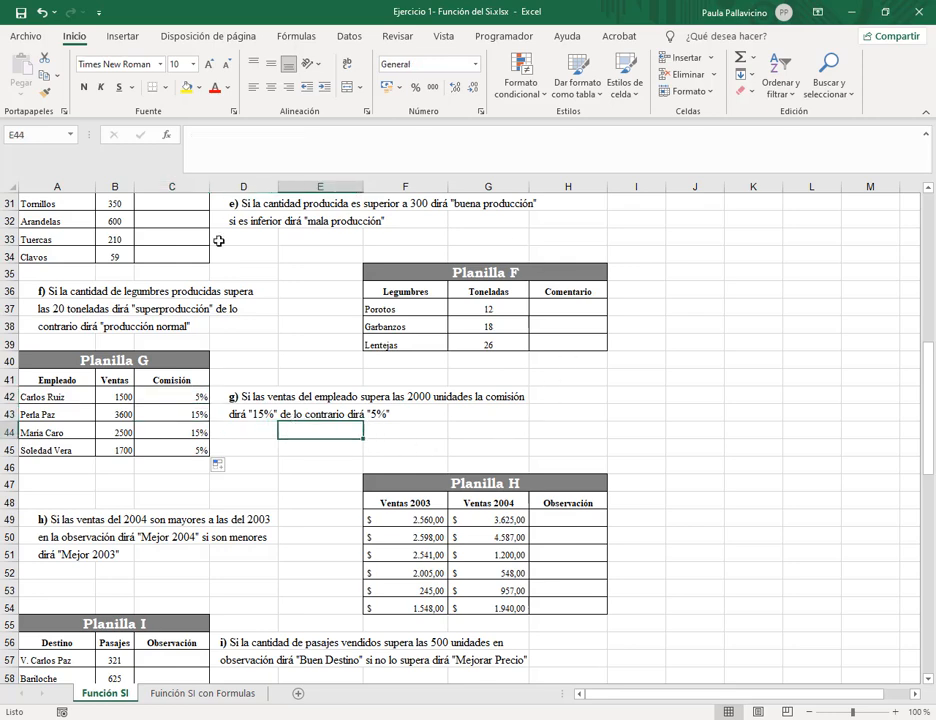
Switch to the Fuinción SI con Formulas sheet and review Planilla J's 12% commission exercise.
scroll(205, 300, up, 3)
scroll(570, 470, down, 6)
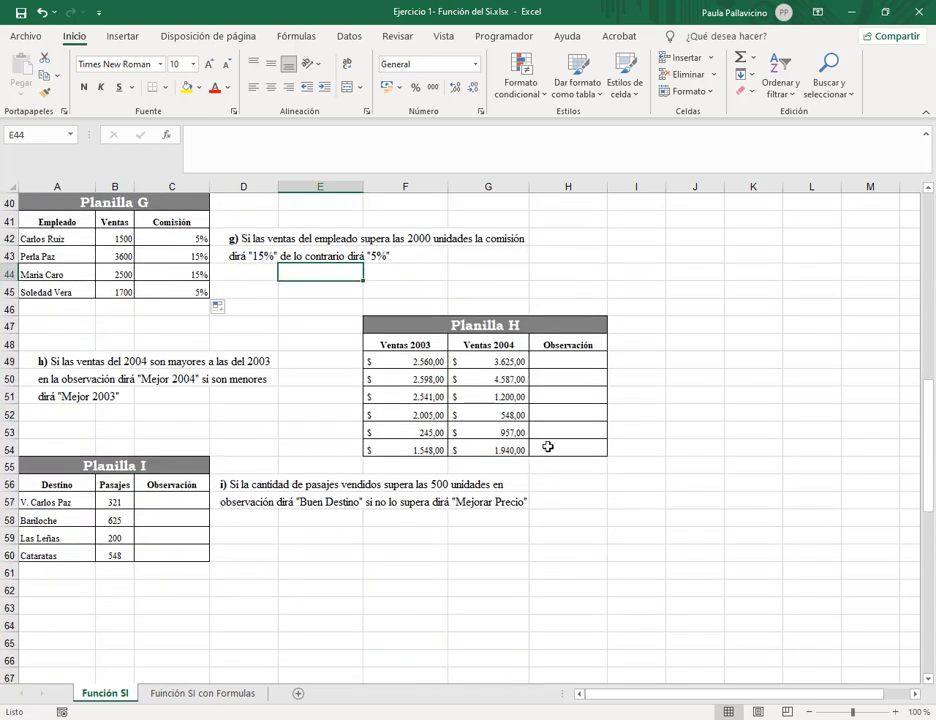
scroll(332, 314, up, 3)
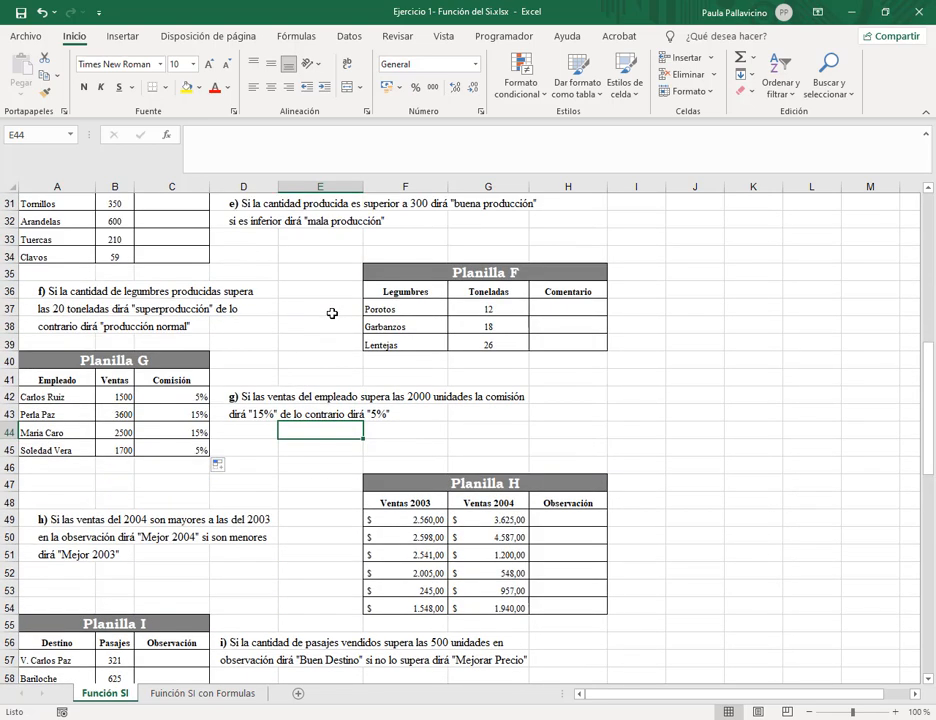
click(202, 693)
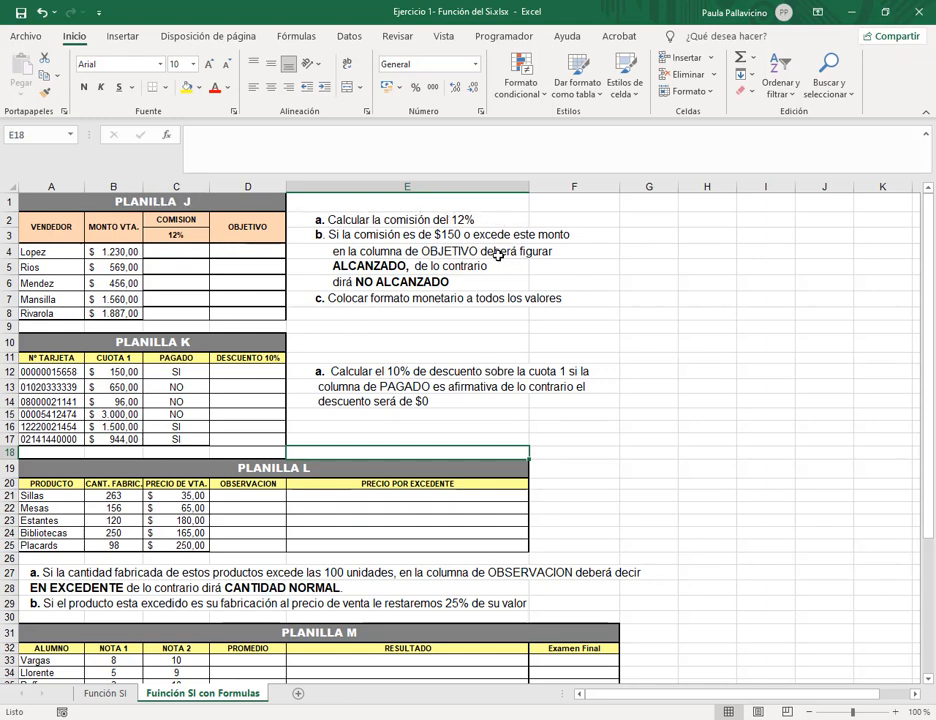
drag(141, 211, 209, 243)
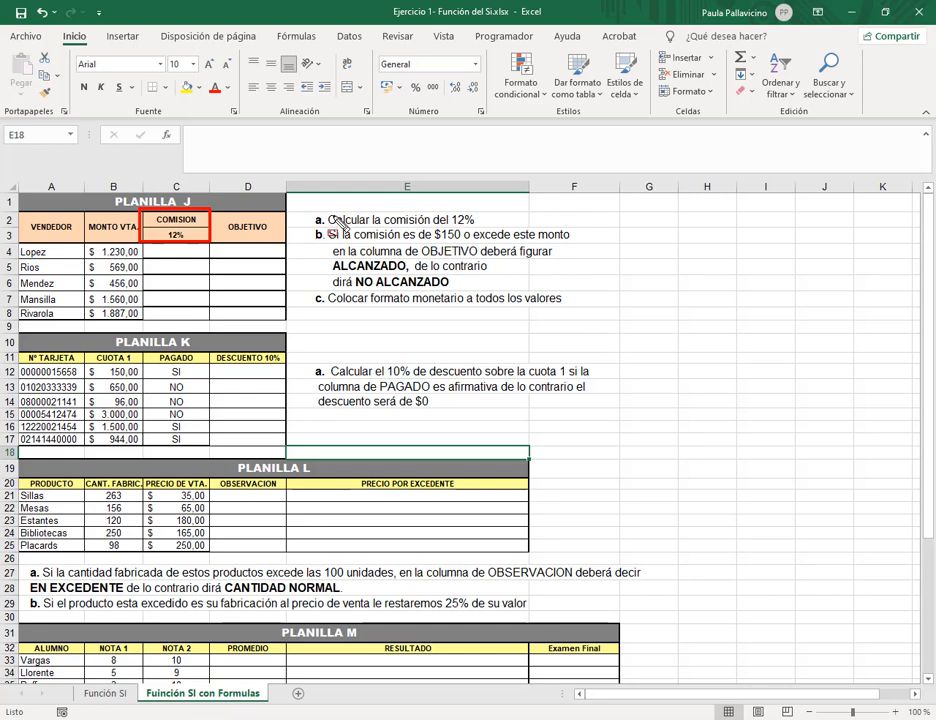
key(Escape)
Enter the formula =B4*$C$3 in cell C4 of Planilla J, with an absolute reference to the 12% rate.
click(188, 250)
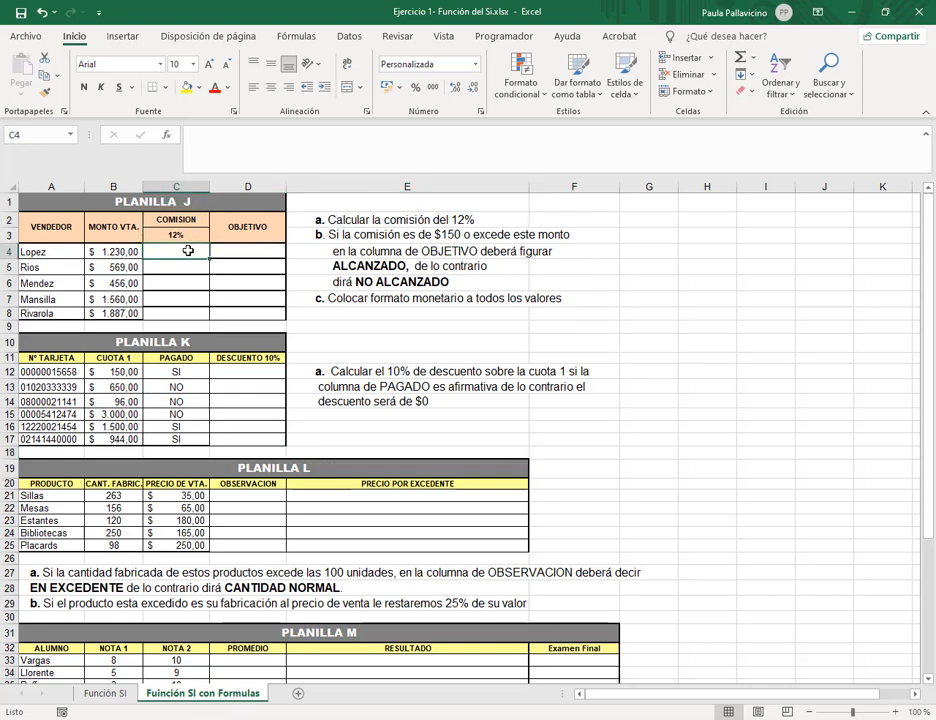
text(=)
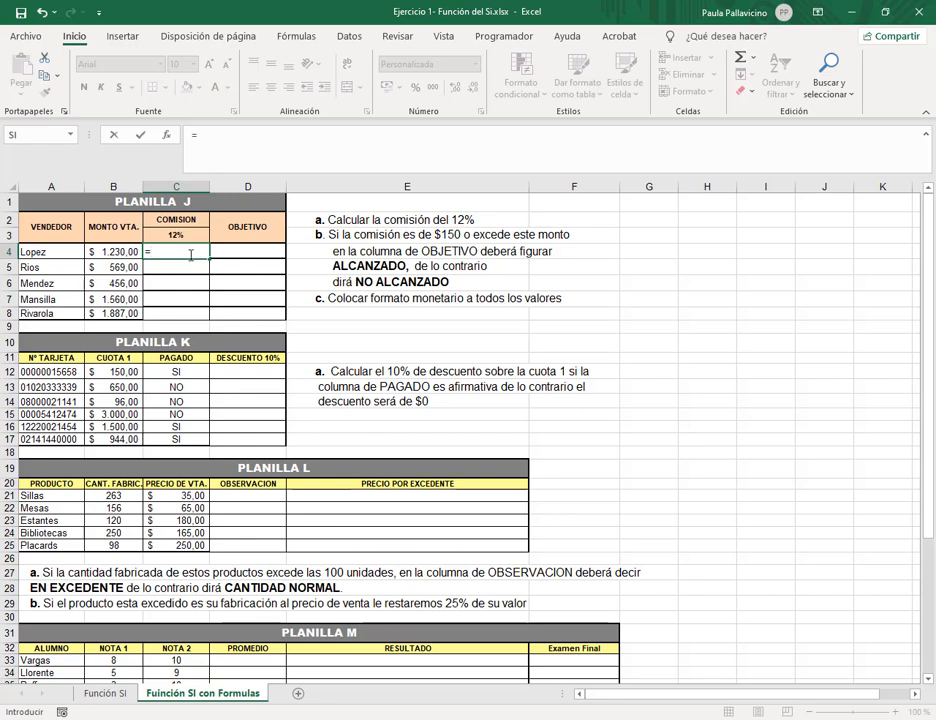
click(128, 253)
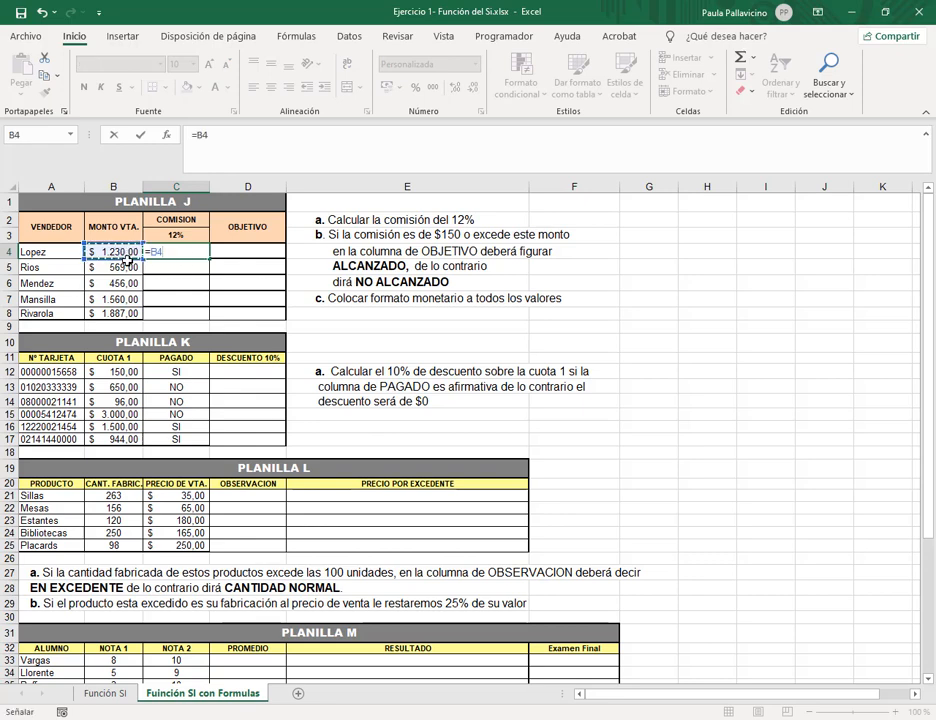
text(*)
click(191, 235)
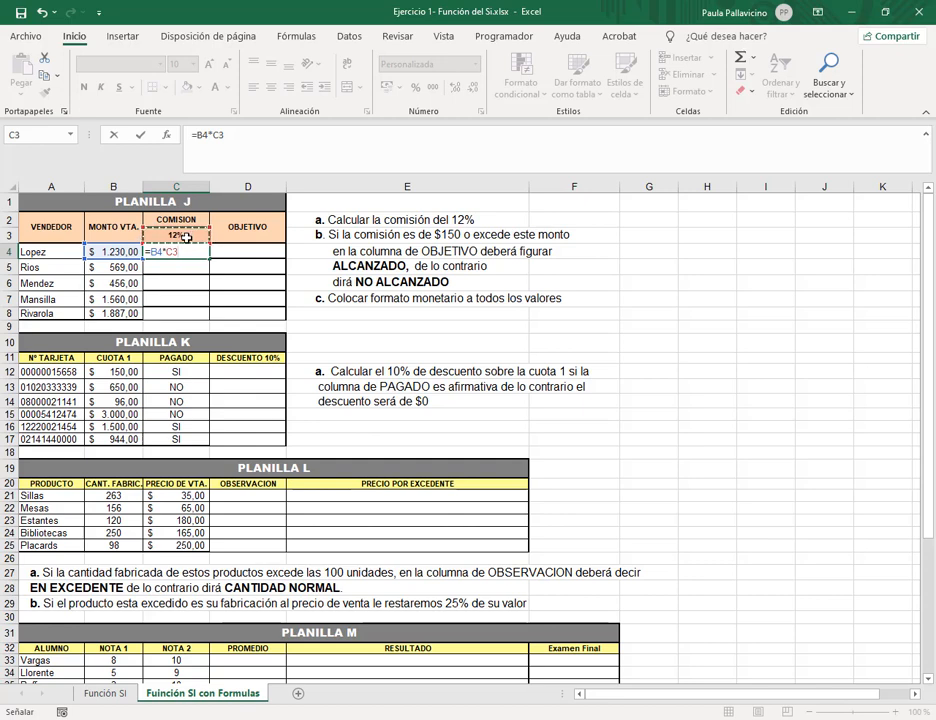
click(231, 138)
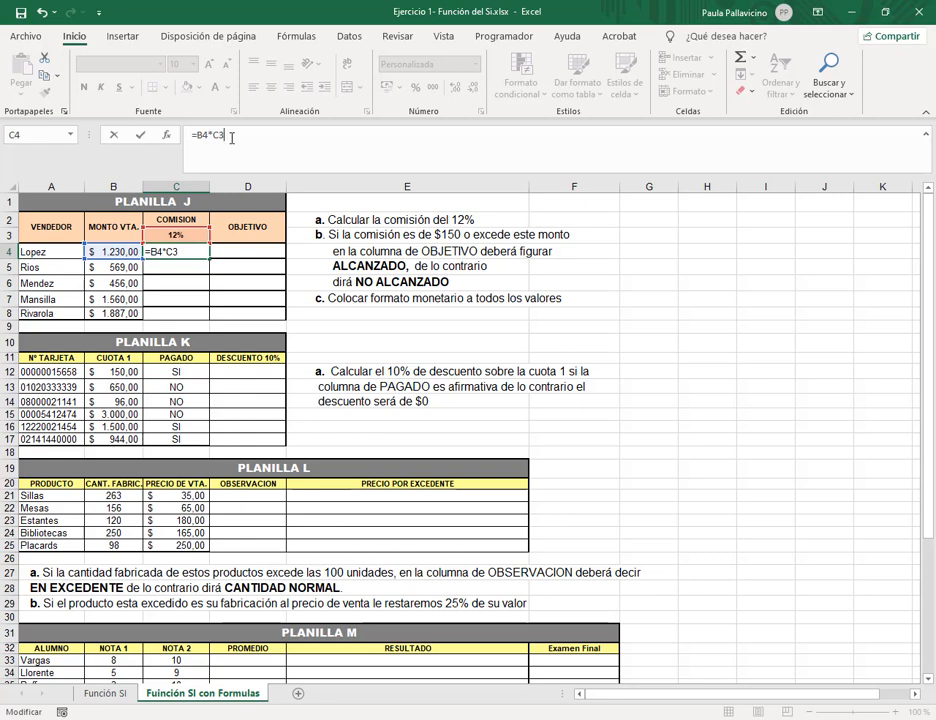
key(F4)
key(Return)
Copy C4's commission formula down the COMISION column to C8 and select cell D4 under OBJETIVO.
click(190, 252)
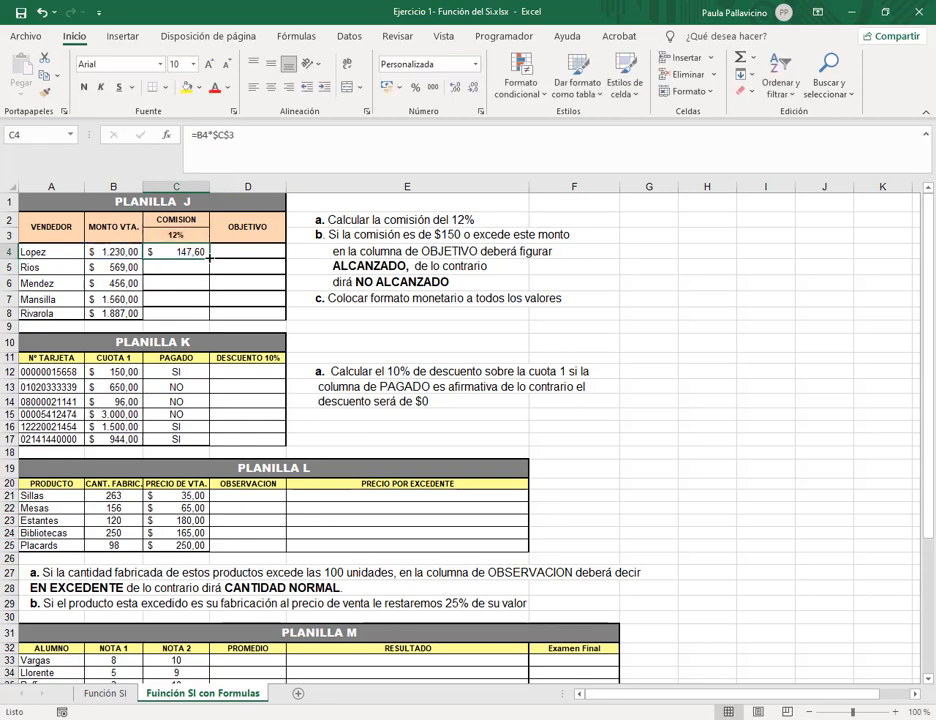
drag(210, 259, 210, 313)
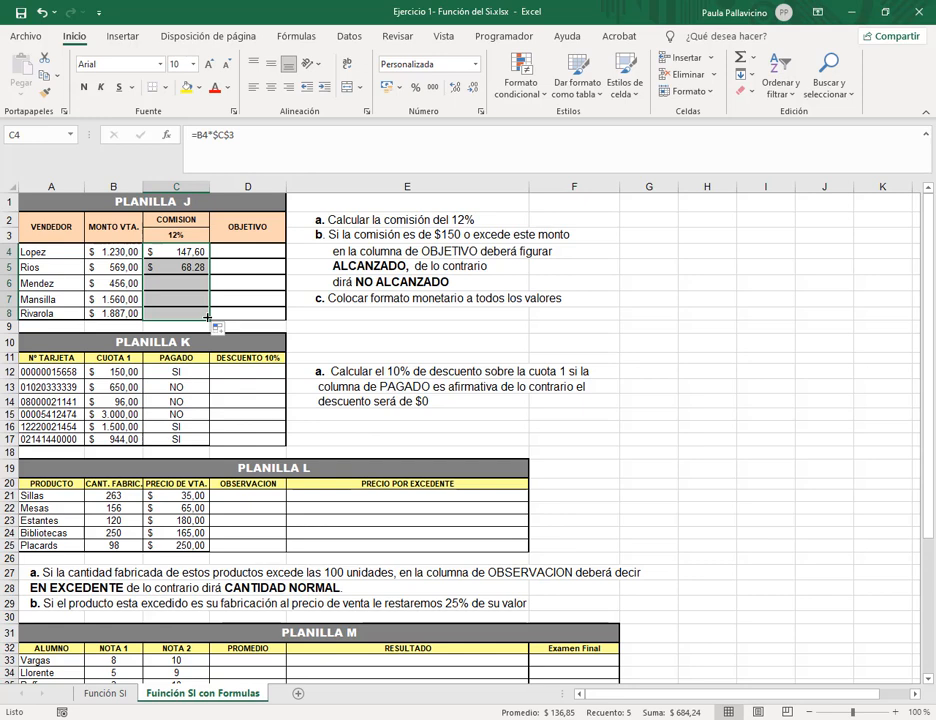
click(250, 251)
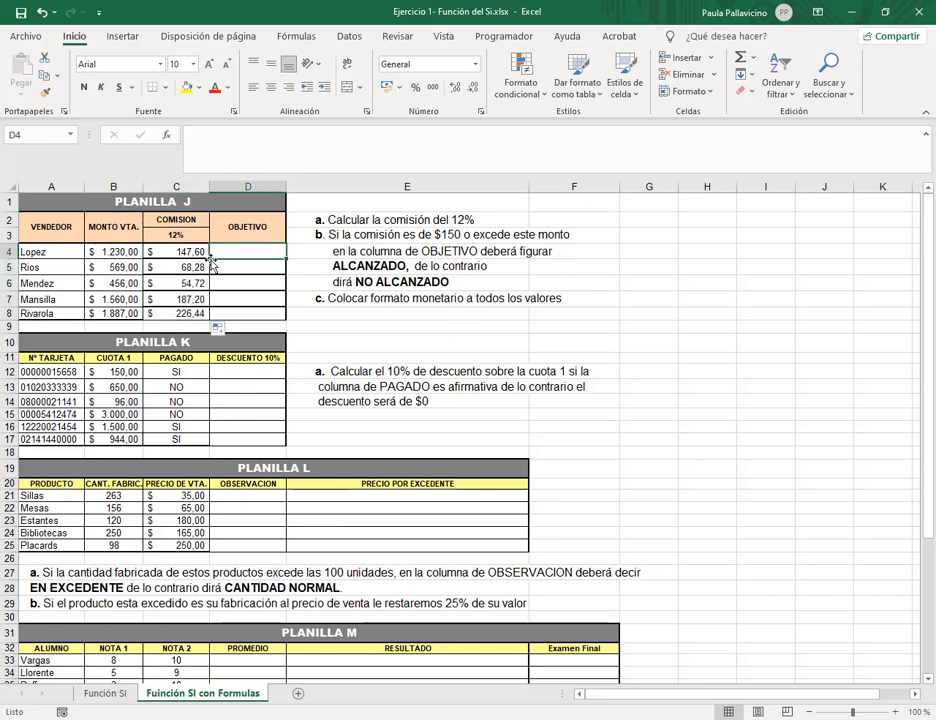
Enter the formula =SI(C4>=150;"Alcanzado";"No alcanzado") in cell D4 of Planilla J's OBJETIVO column.
drag(145, 212, 211, 320)
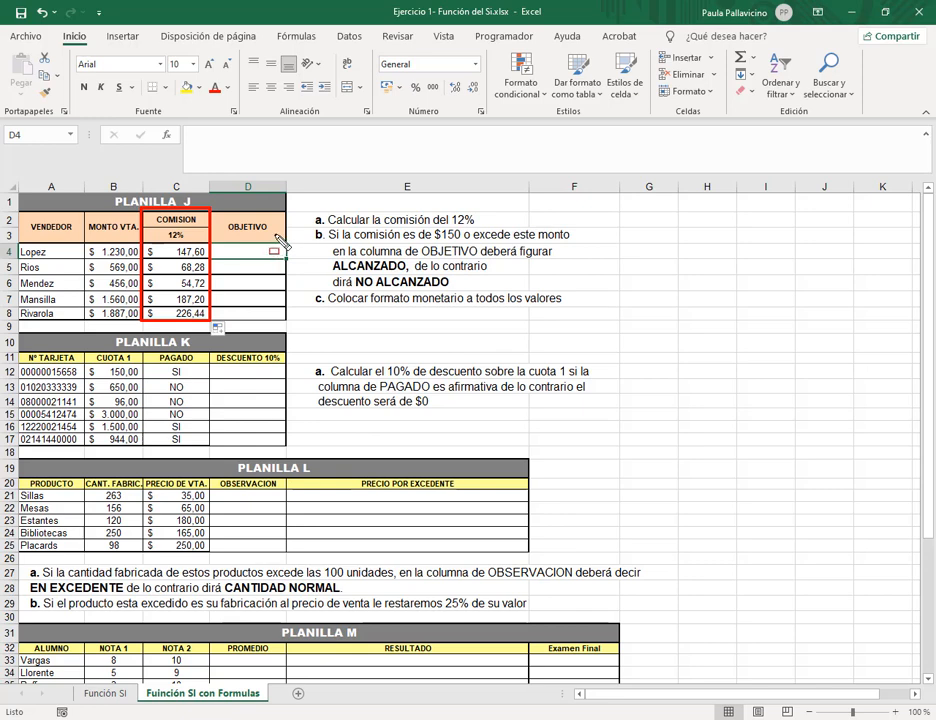
key(Escape)
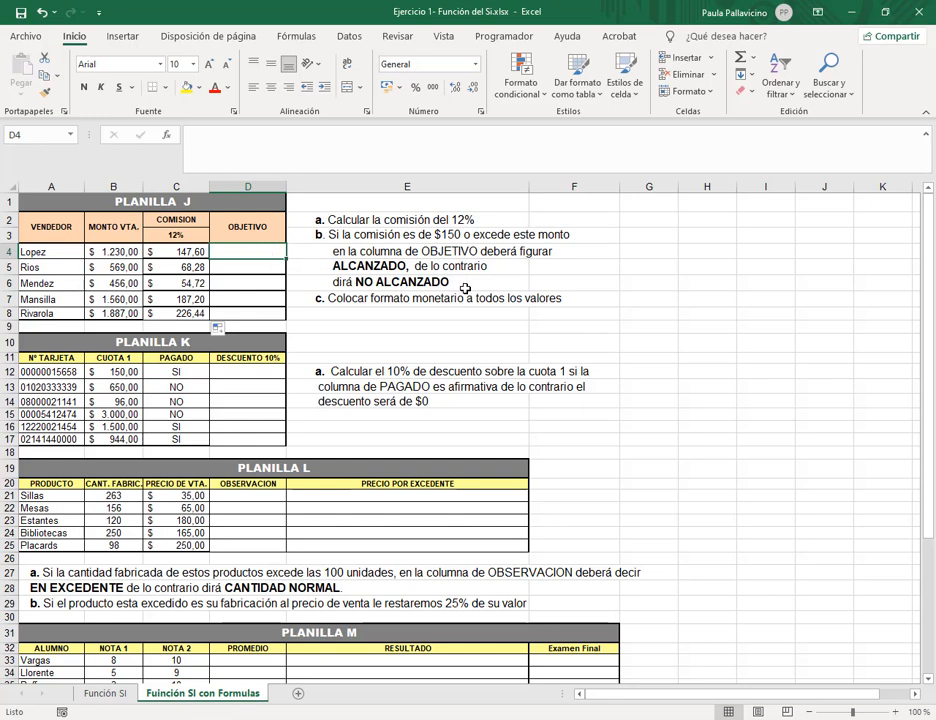
text(=si()
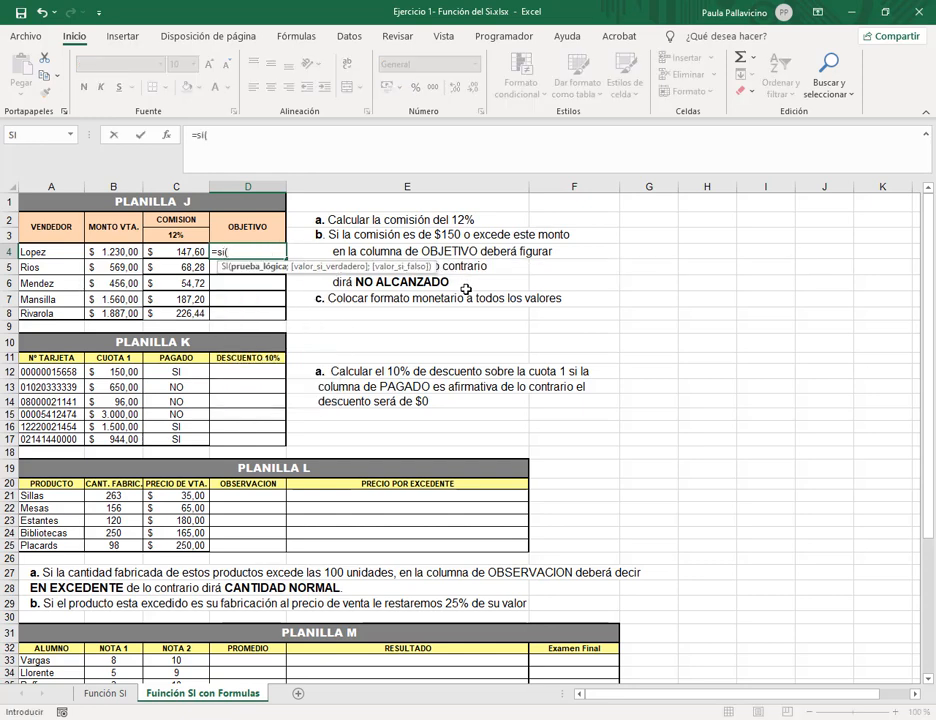
click(187, 255)
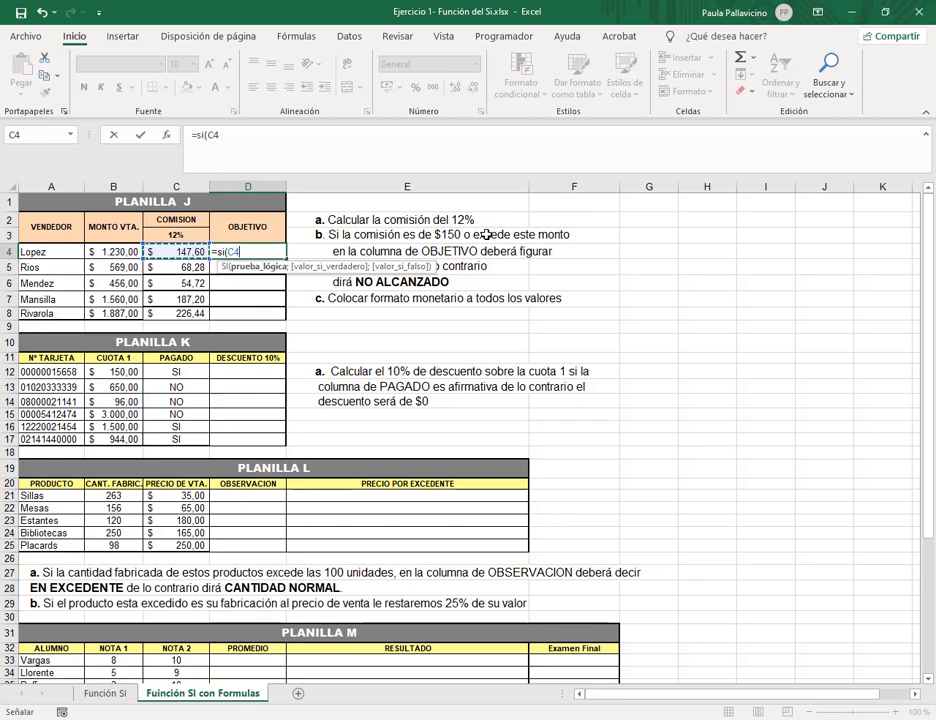
click(268, 251)
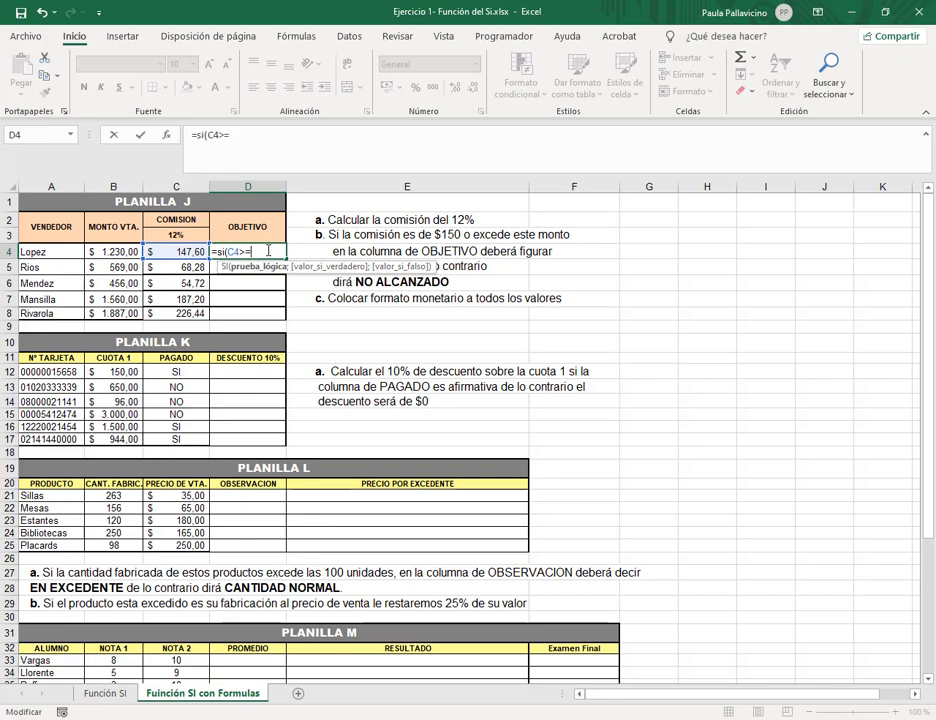
text(50)
click(261, 136)
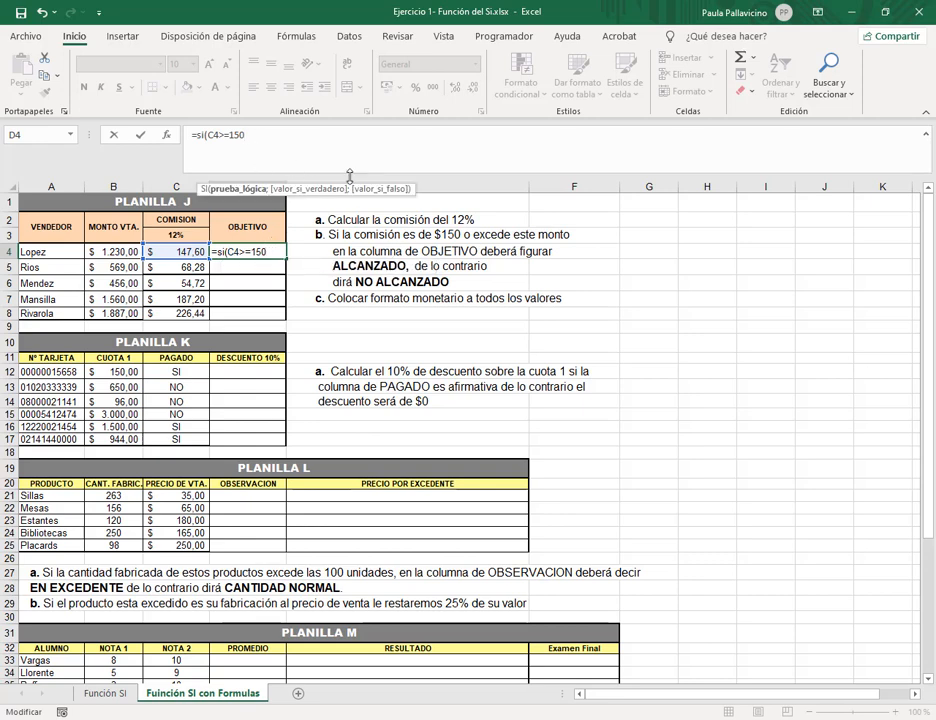
text(;)
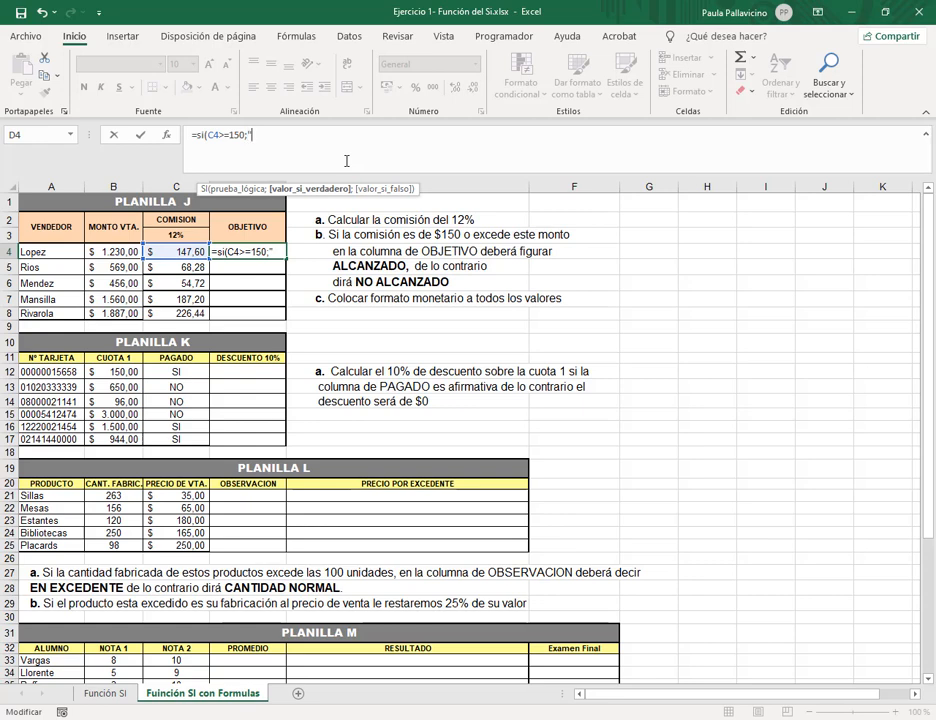
text("Alcan)
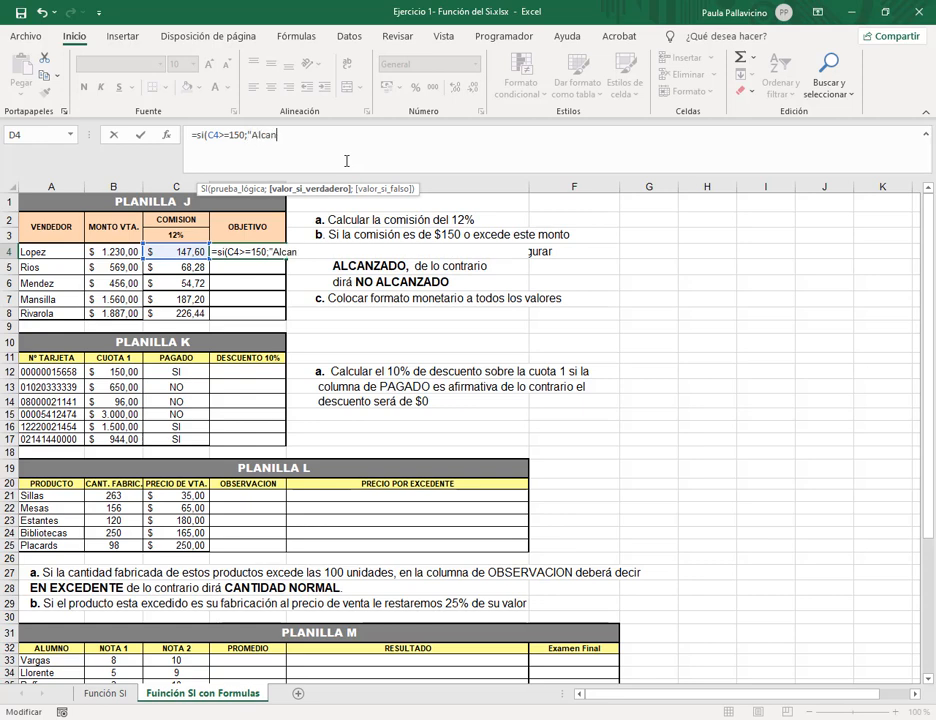
text(zado";)
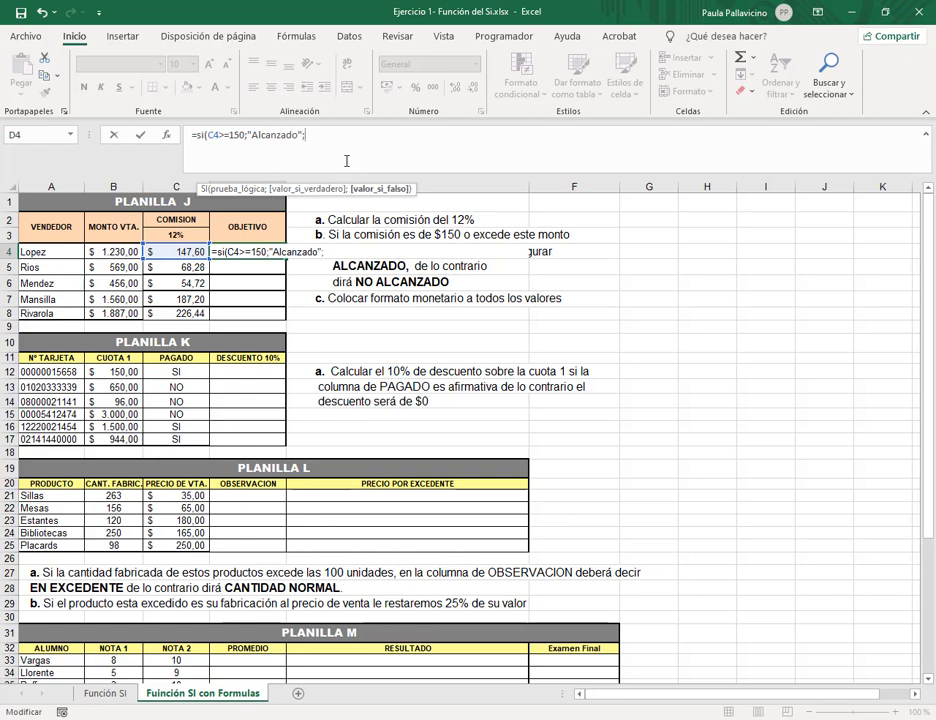
text("No alcanzado"))
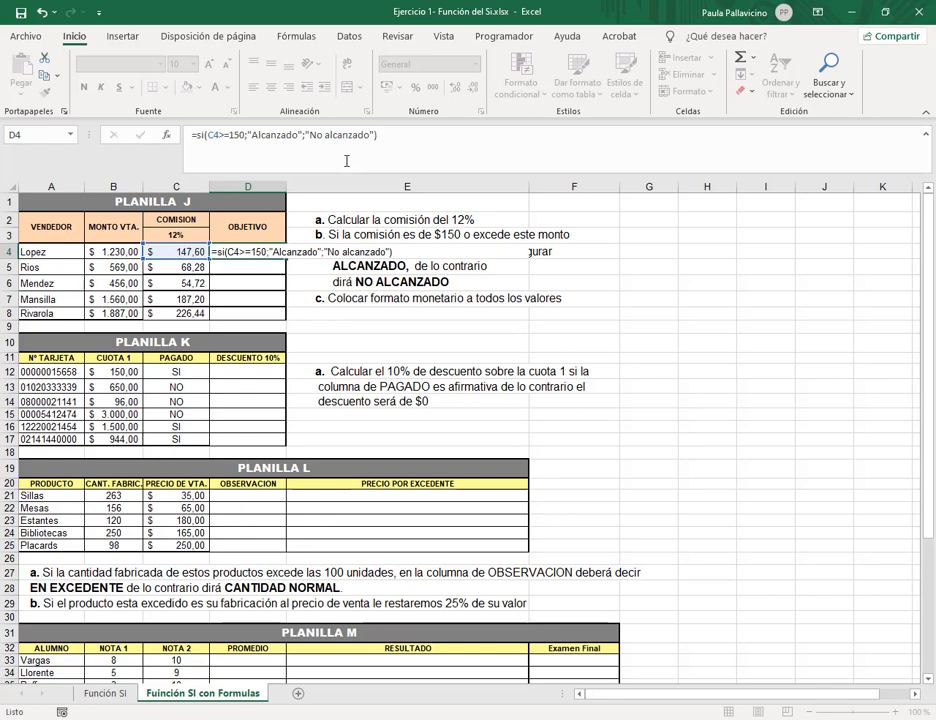
key(Return)
Copy D4's SI formula down the OBJETIVO column to D8.
click(278, 247)
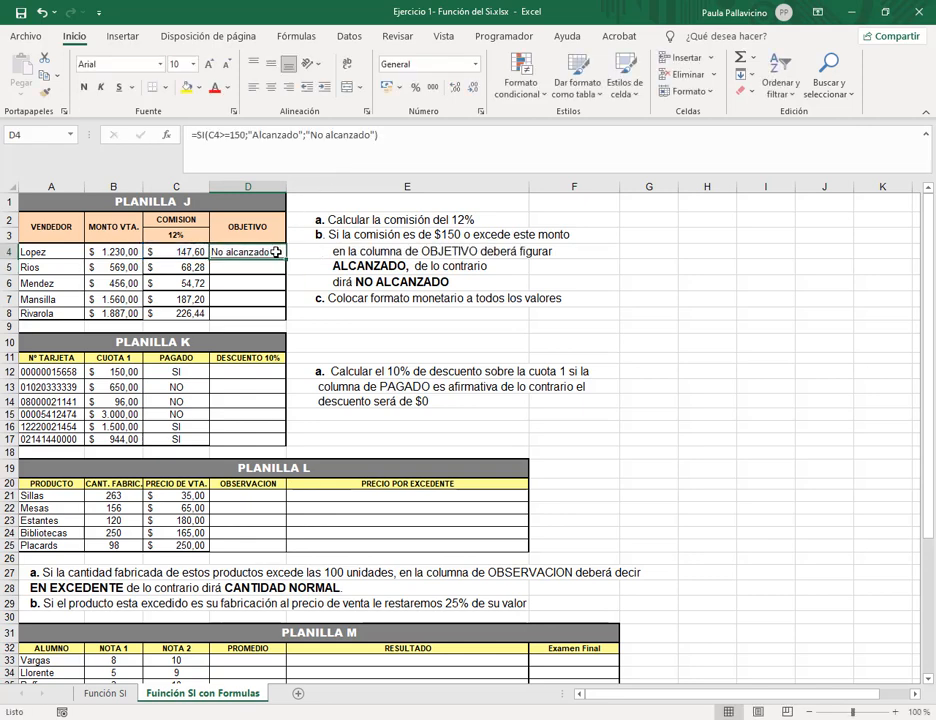
drag(285, 280, 285, 287)
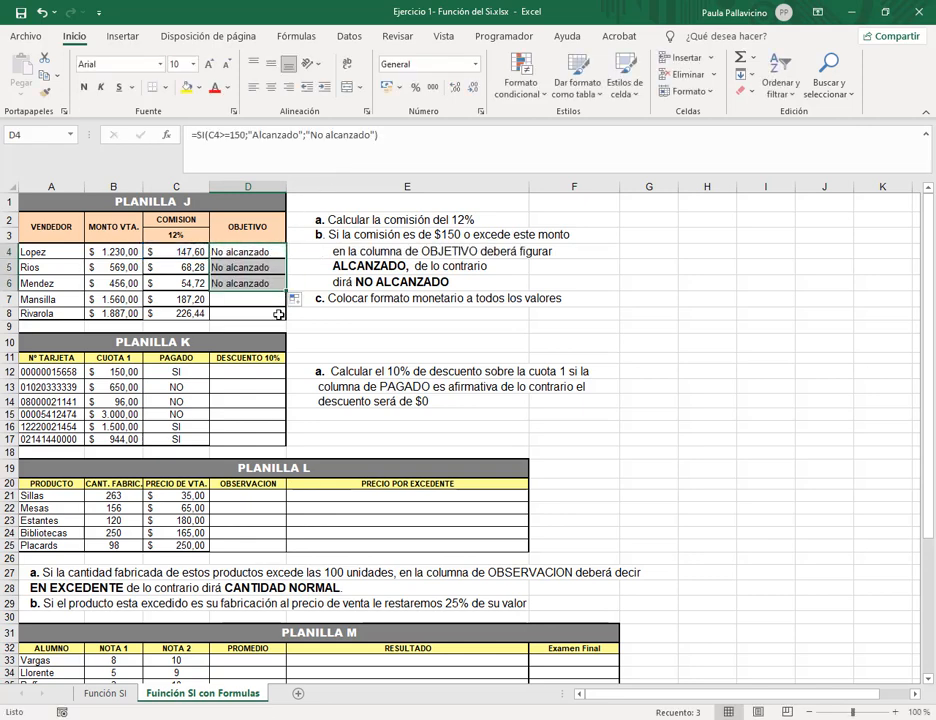
click(278, 313)
click(574, 327)
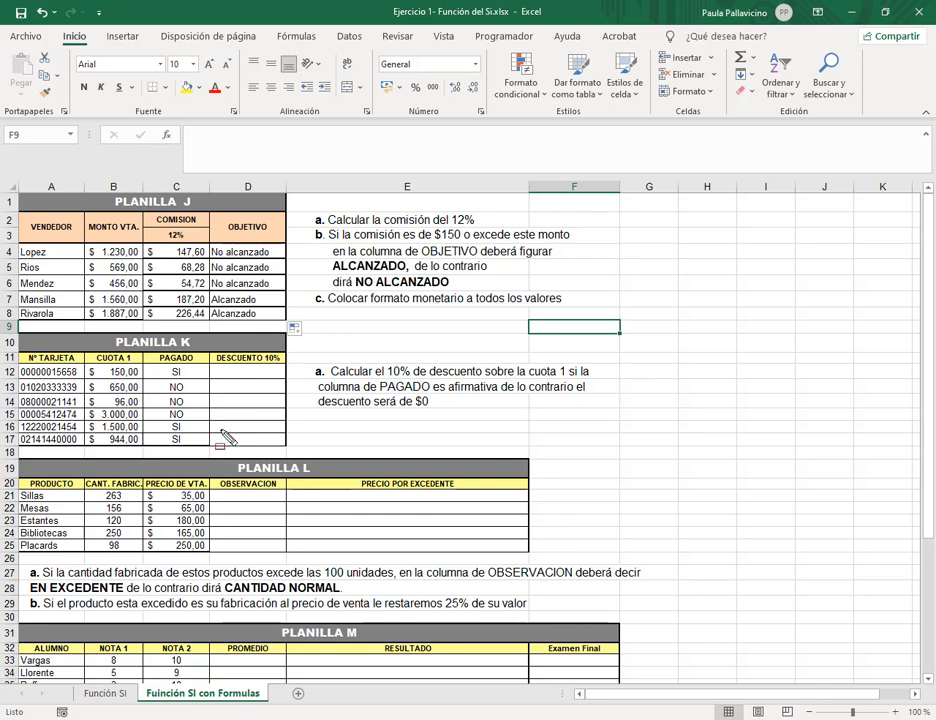
Review Planilla K's 10% discount exercise, its CUOTA 1 and PAGADO columns, and select cell D12 under DESCUENTO 10%.
mouse_move(83, 352)
mouse_down()
mouse_move(84, 398)
mouse_move(142, 352)
mouse_up()
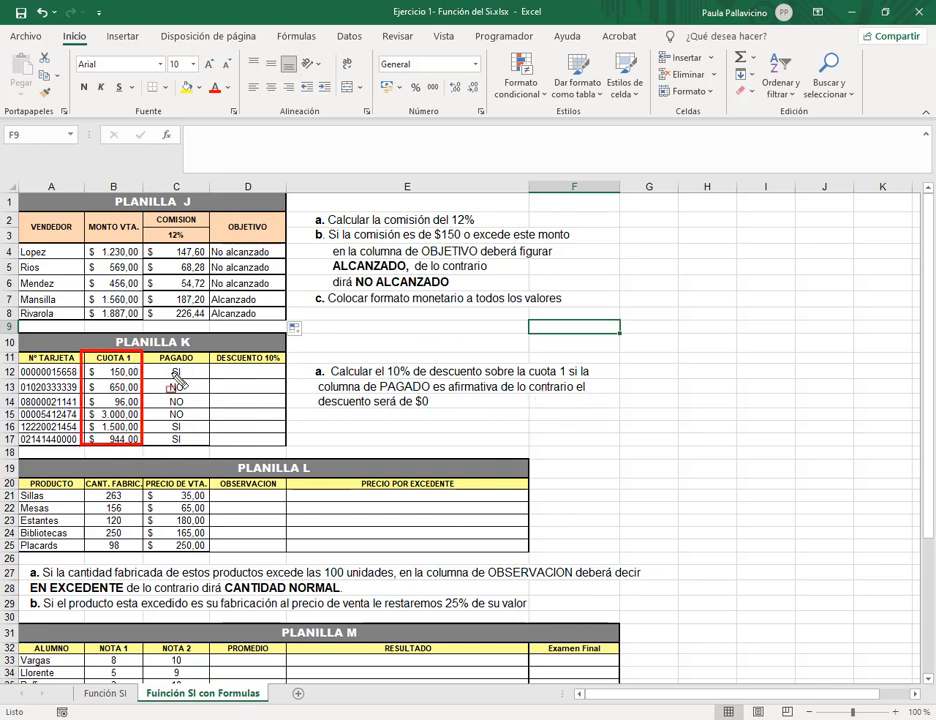
mouse_move(152, 348)
mouse_down()
mouse_move(203, 370)
mouse_move(204, 448)
mouse_up()
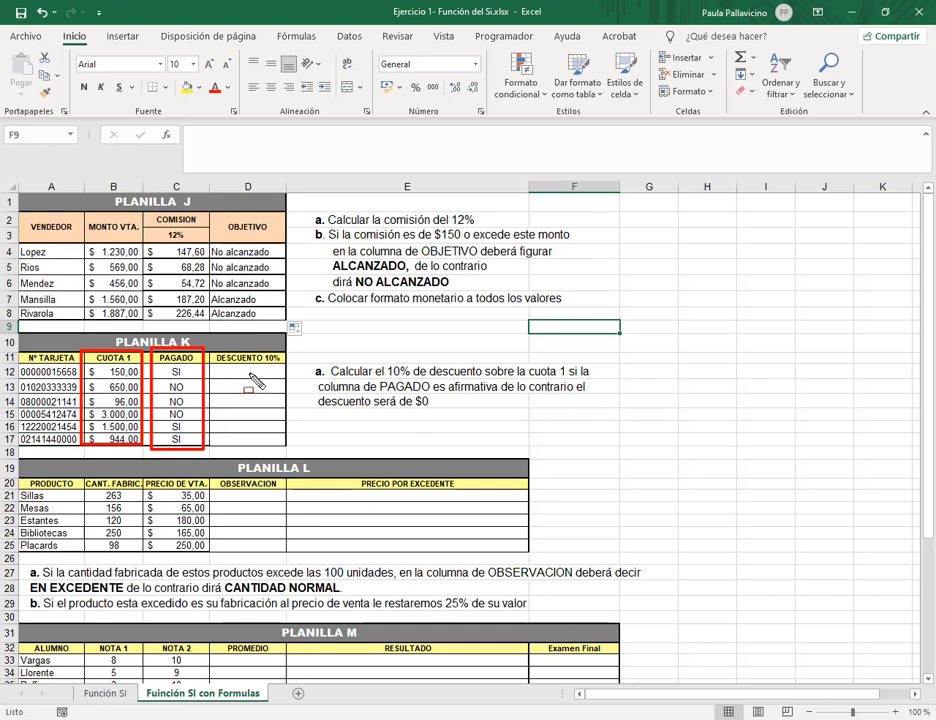
key(Escape)
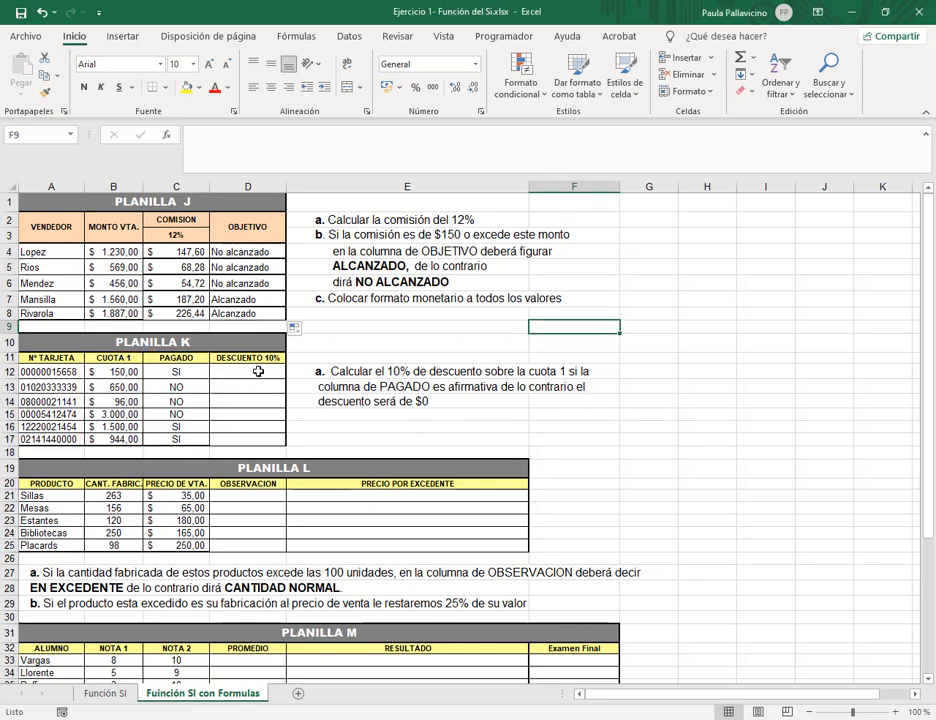
click(259, 369)
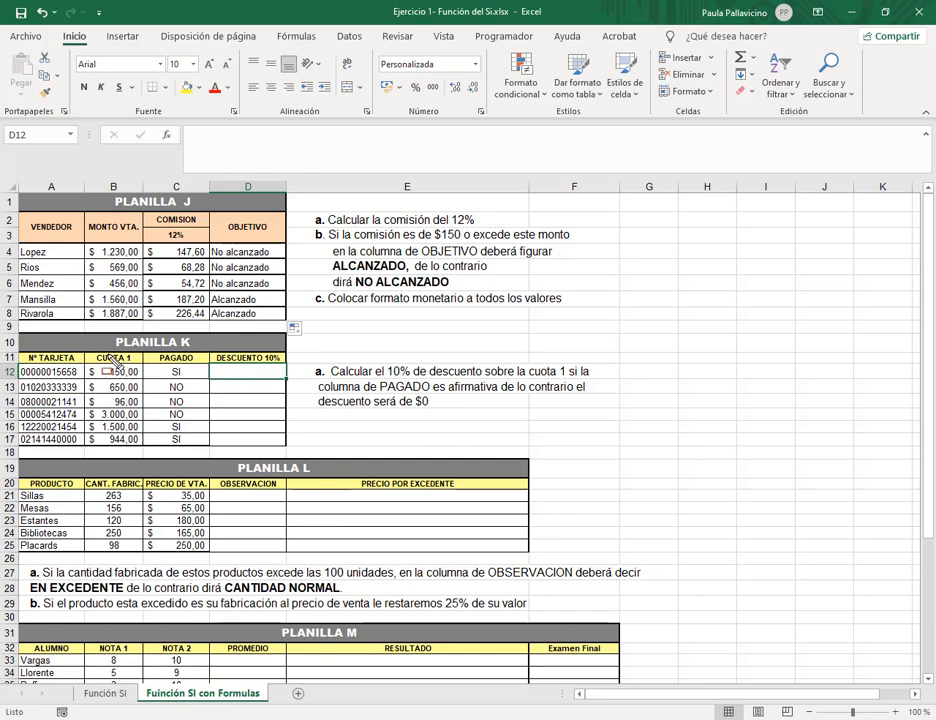
drag(84, 364, 148, 455)
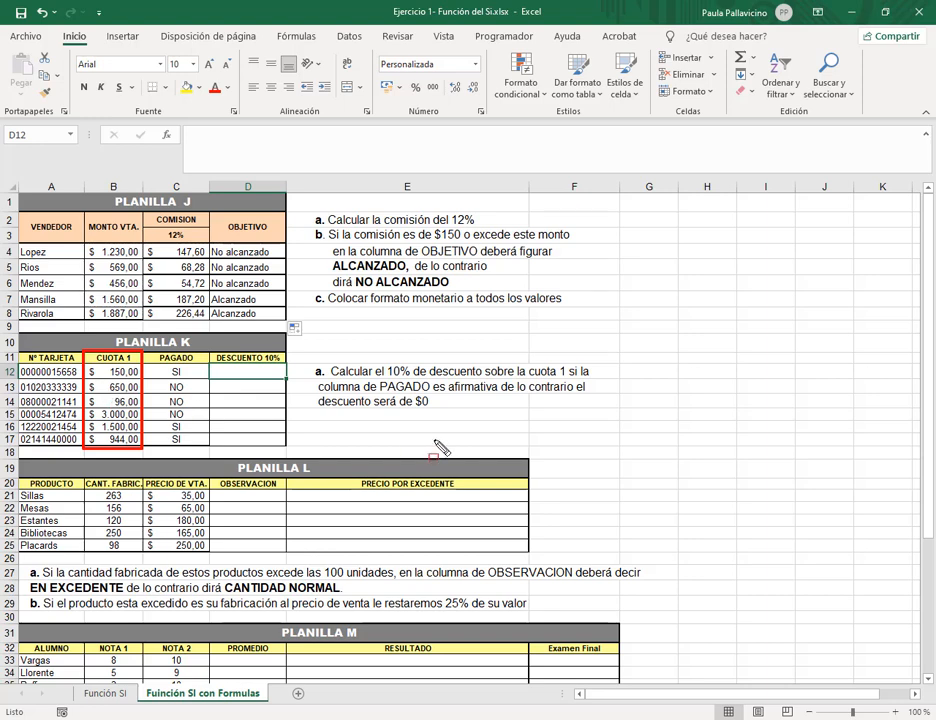
key(Escape)
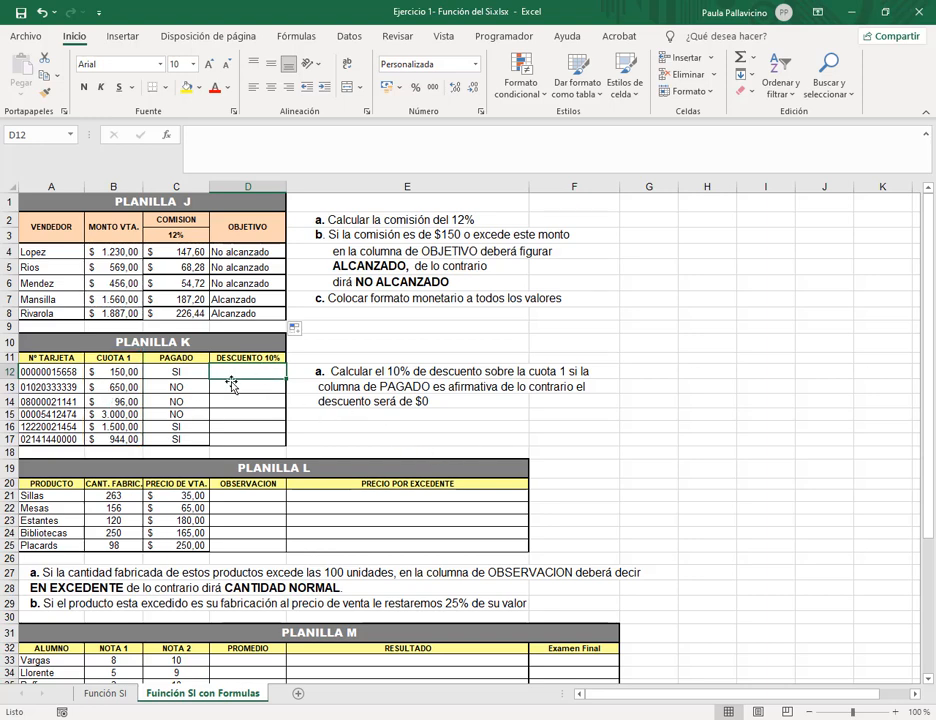
drag(143, 352, 209, 446)
Enter the partial formula =SI(C12="SI";B12) in cell D12 of Planilla K, without a value for the false case.
text(=si()
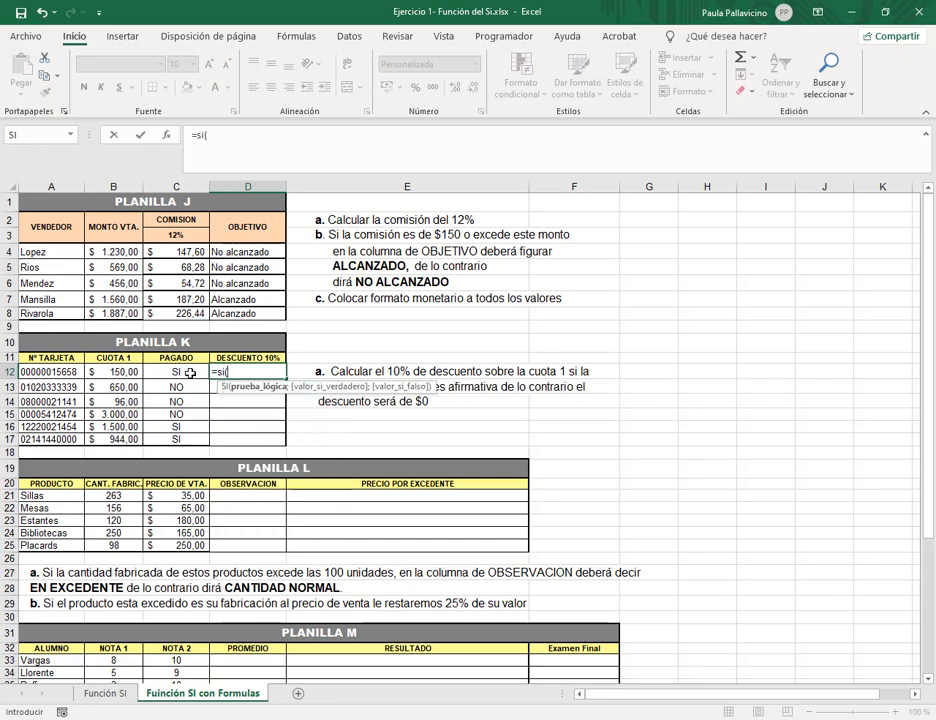
click(176, 372)
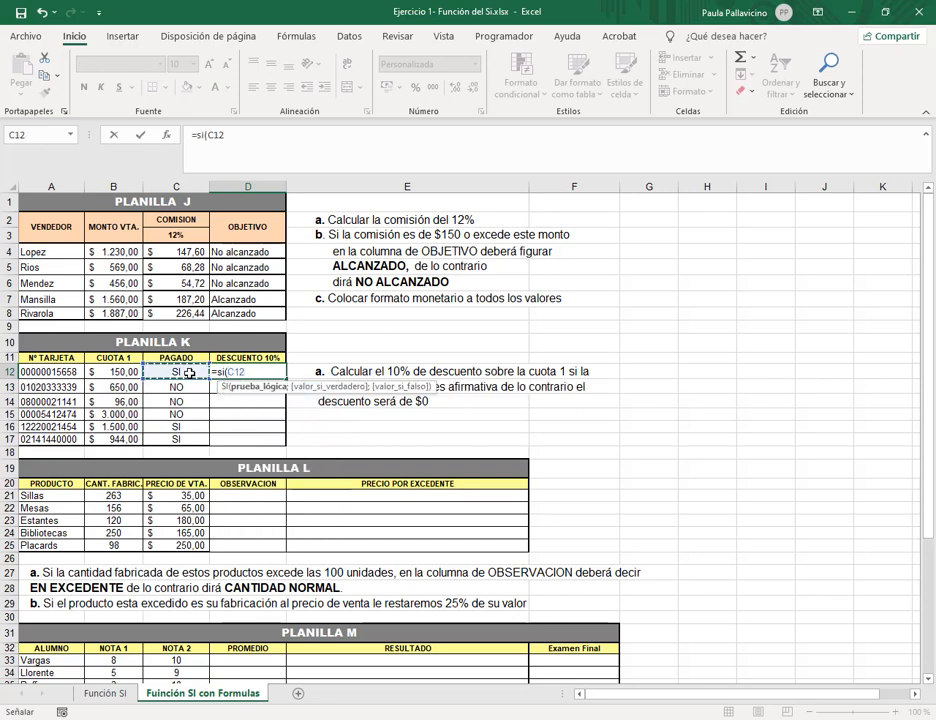
click(238, 141)
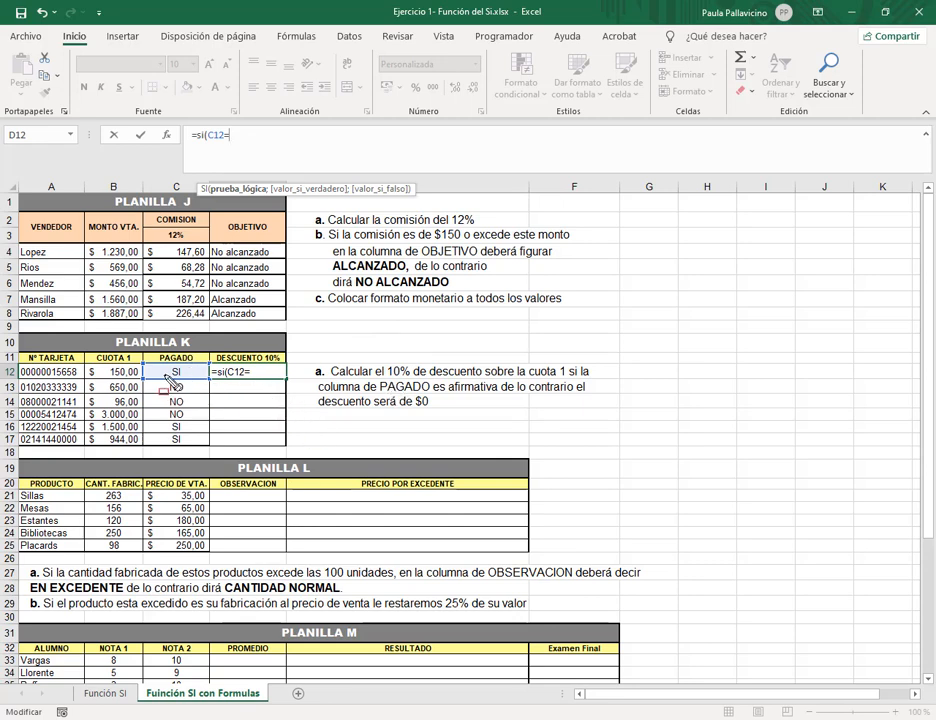
mouse_move(141, 359)
mouse_down()
mouse_move(165, 410)
mouse_move(211, 448)
mouse_up()
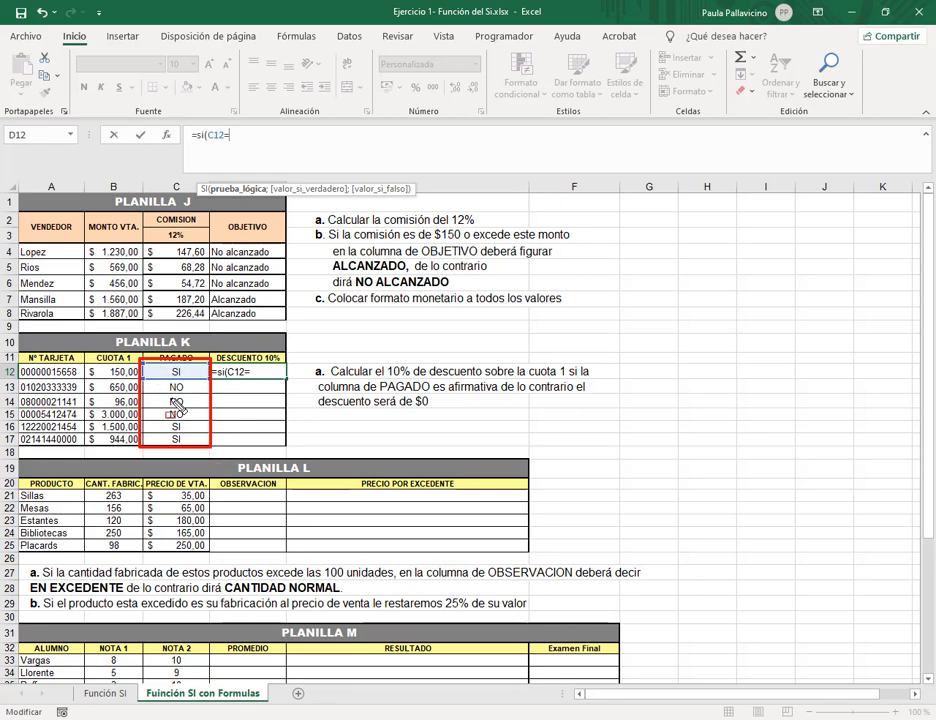
key(ctrl+z)
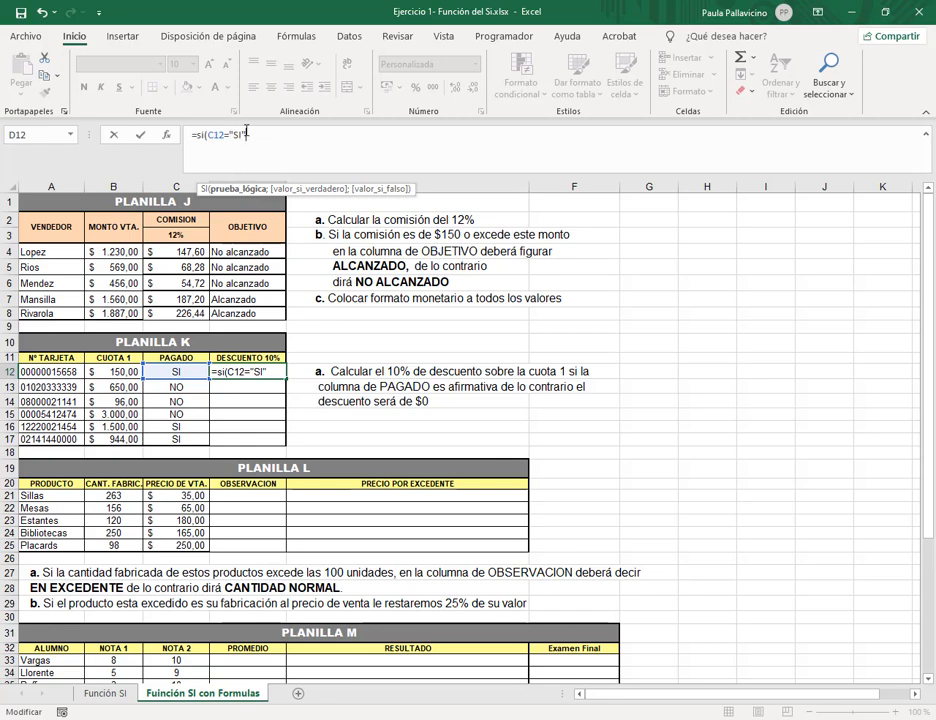
text(;)
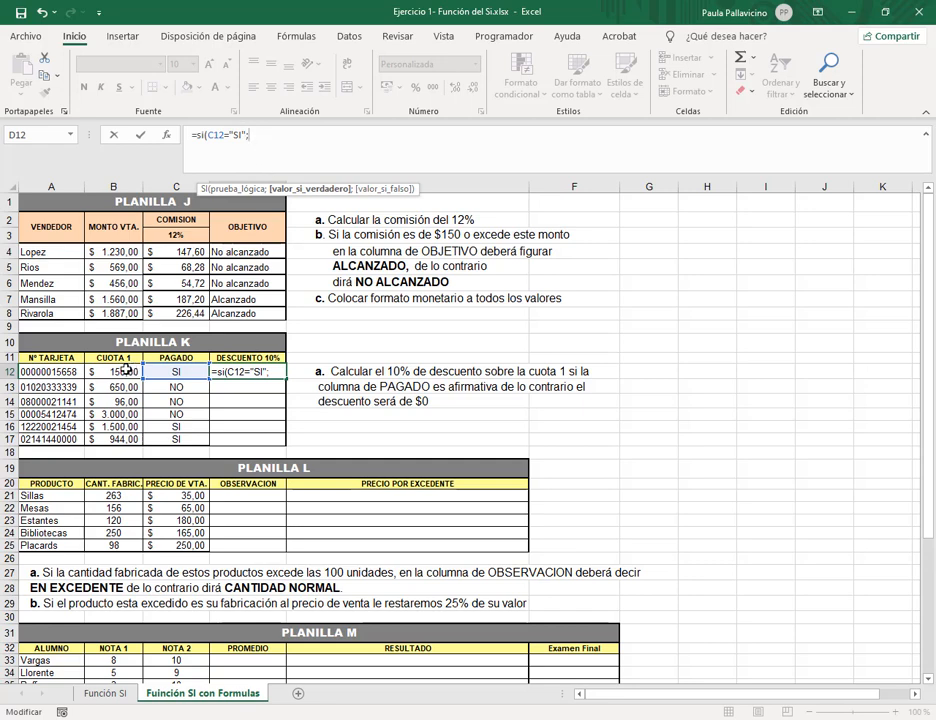
click(125, 368)
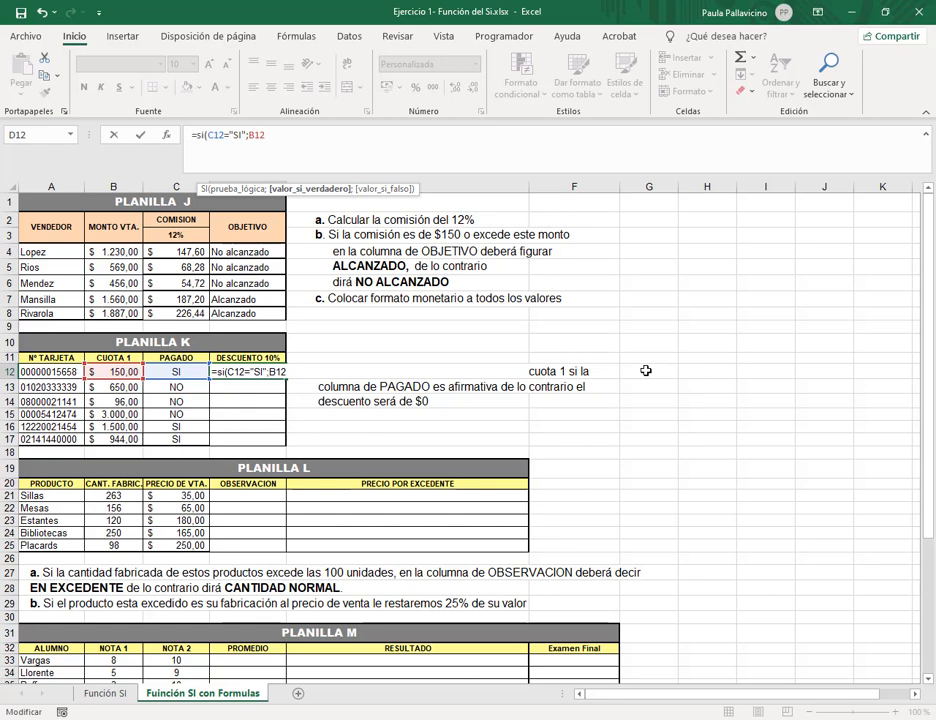
click(647, 374)
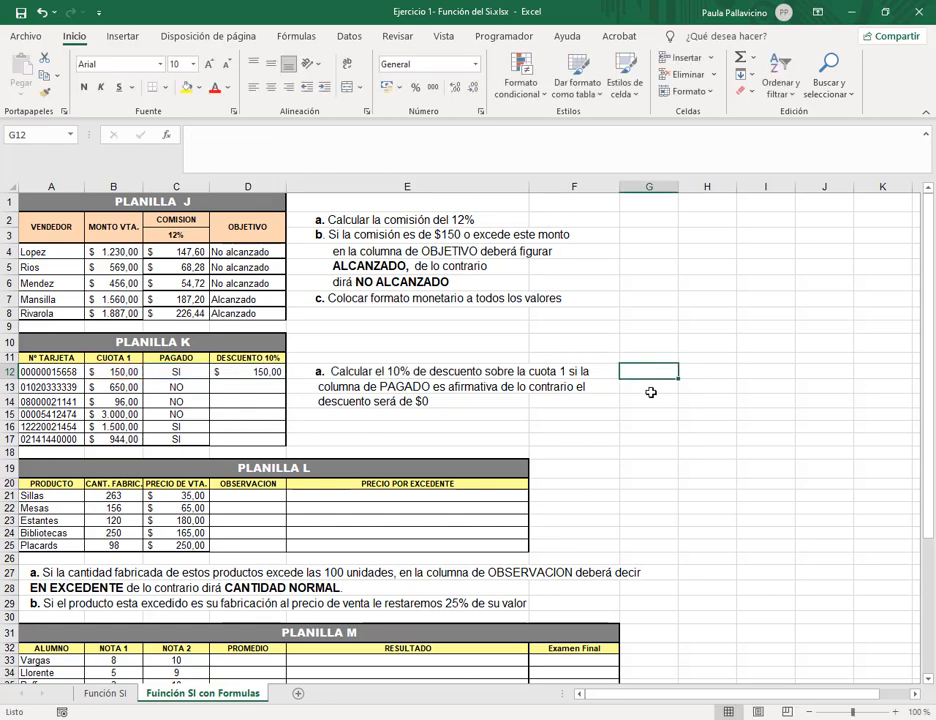
Turn D12's formula into plain text SI(C12="SI";B12 by removing its closing parenthesis and its equals sign.
click(237, 376)
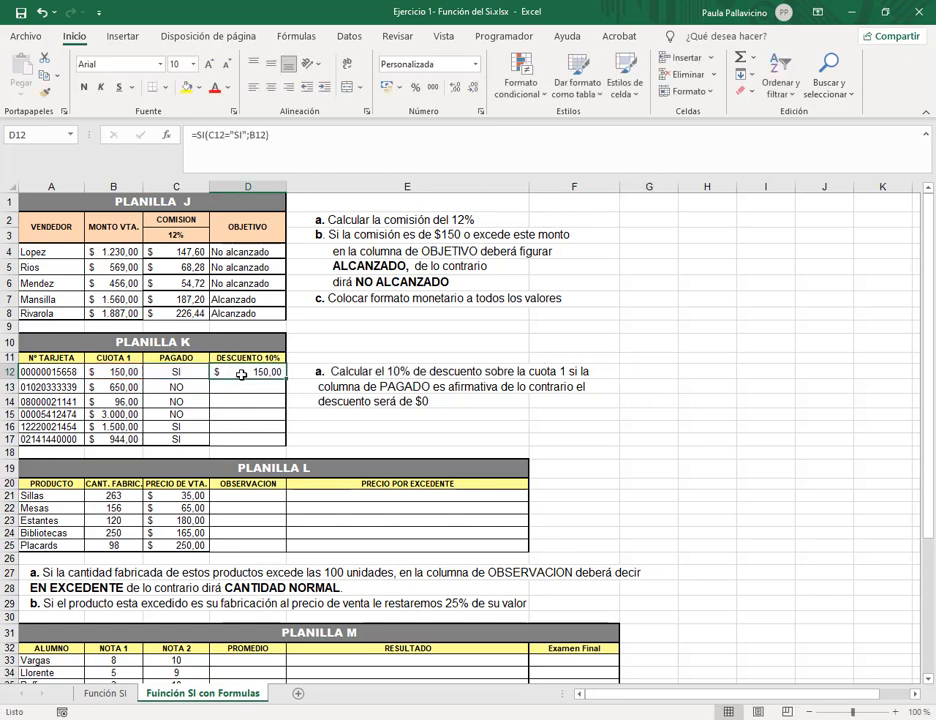
double_click(241, 374)
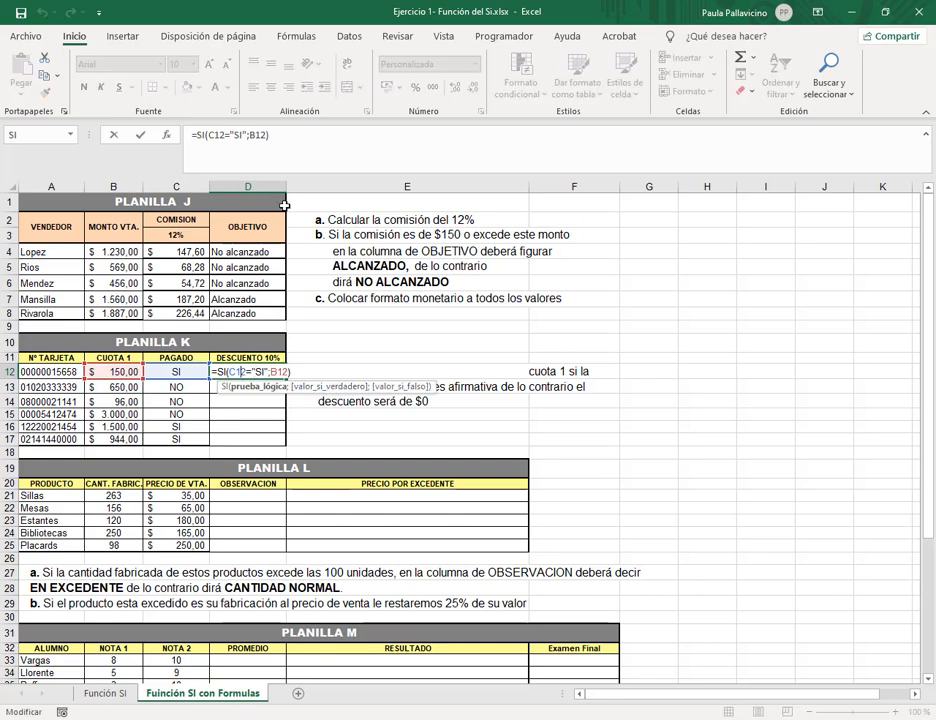
click(272, 135)
key(BackSpace)
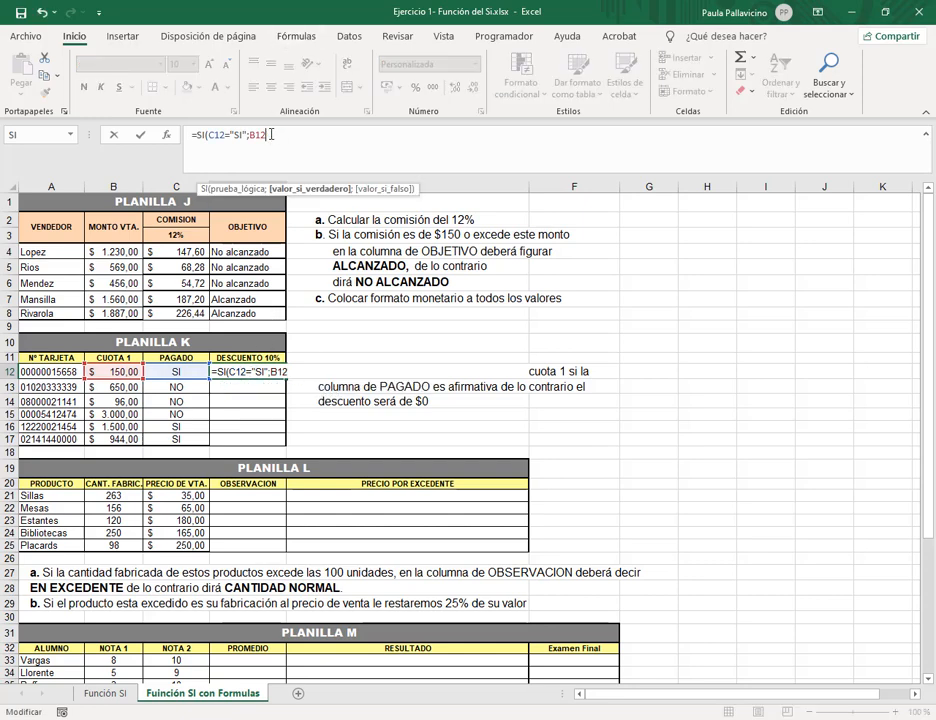
click(189, 135)
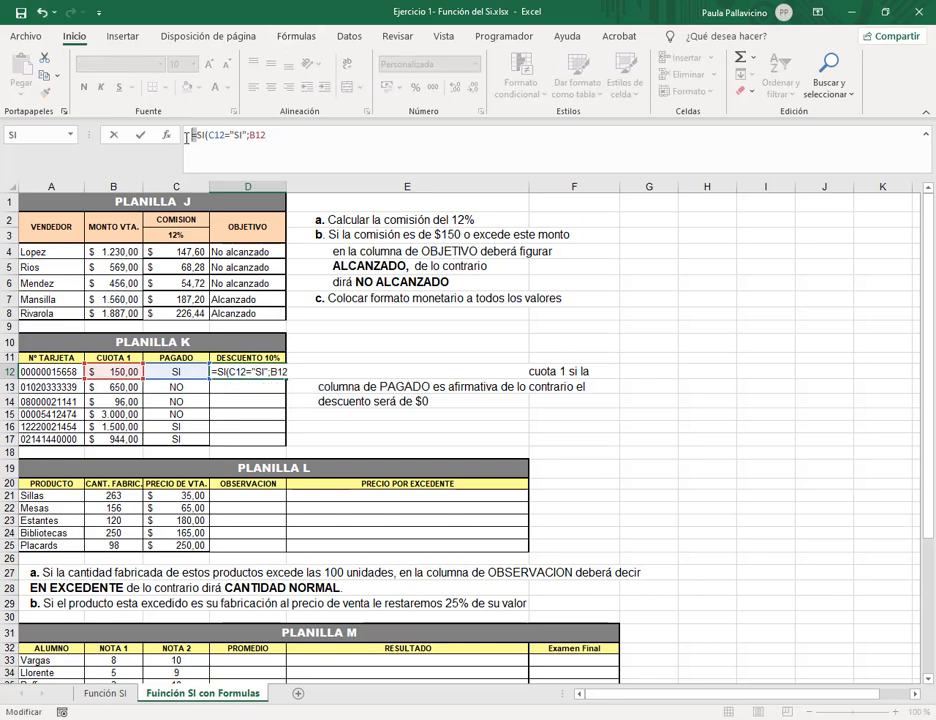
key(Delete)
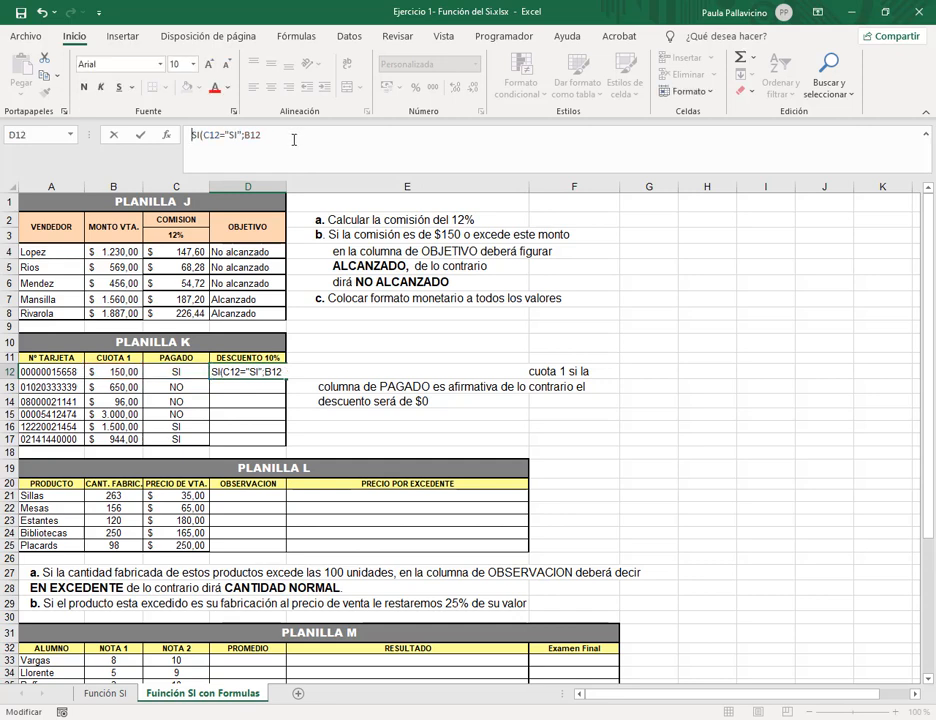
key(Return)
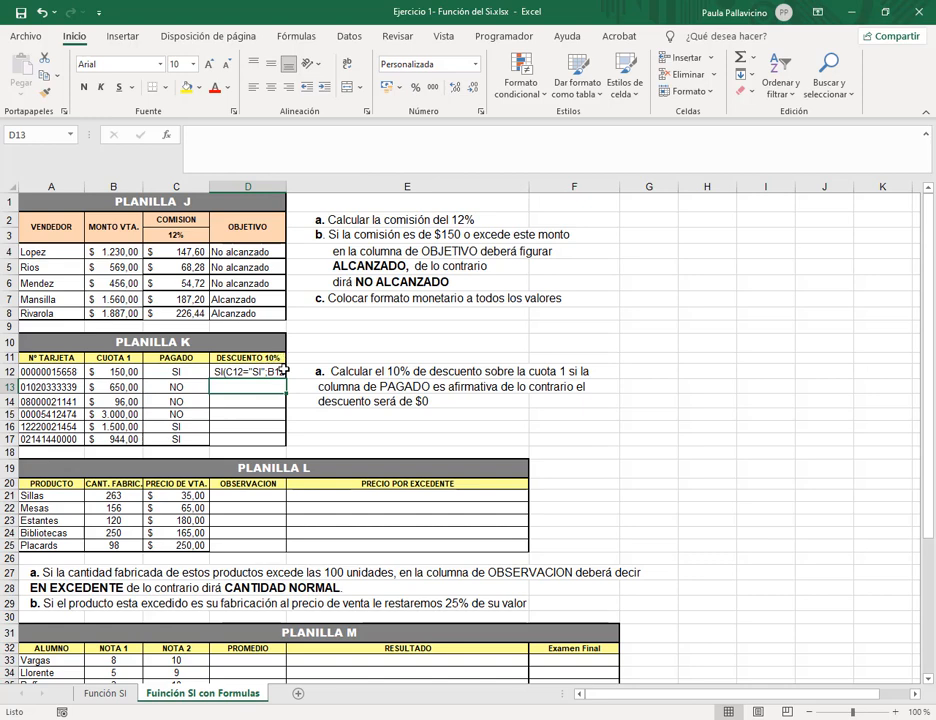
Insert a blank row above Planilla K's column headers in row 11.
click(246, 352)
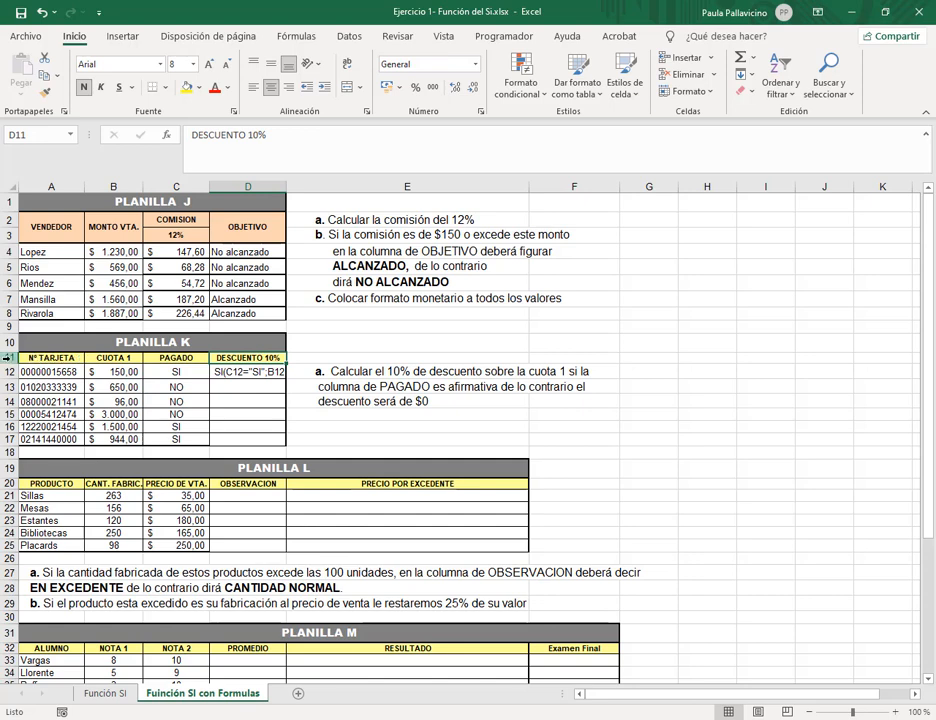
right_click(10, 357)
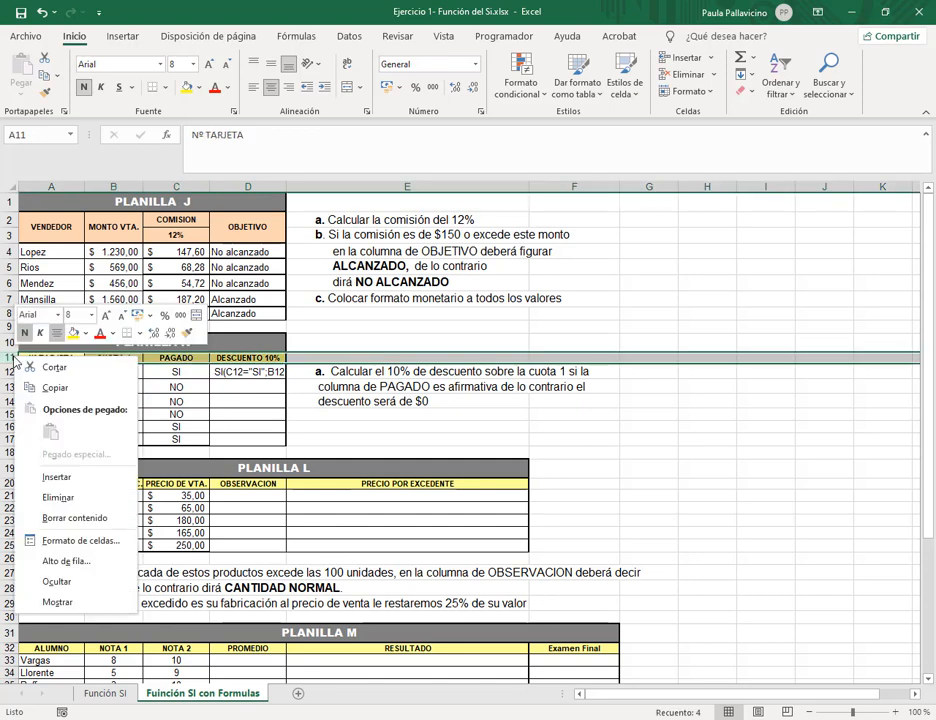
click(45, 478)
click(272, 366)
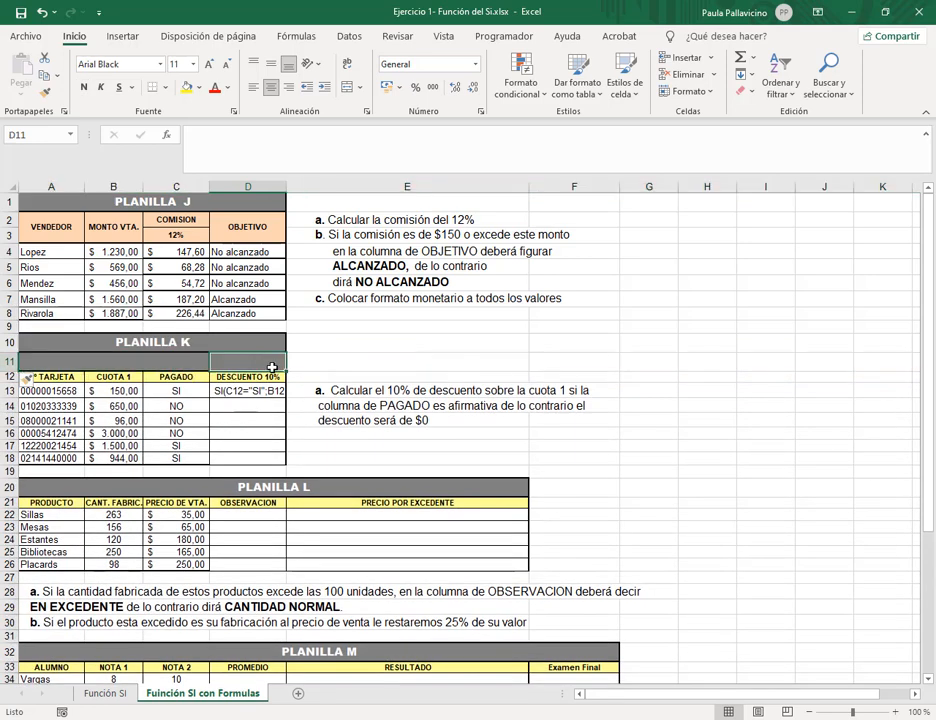
text(DESCUENTO 10%)
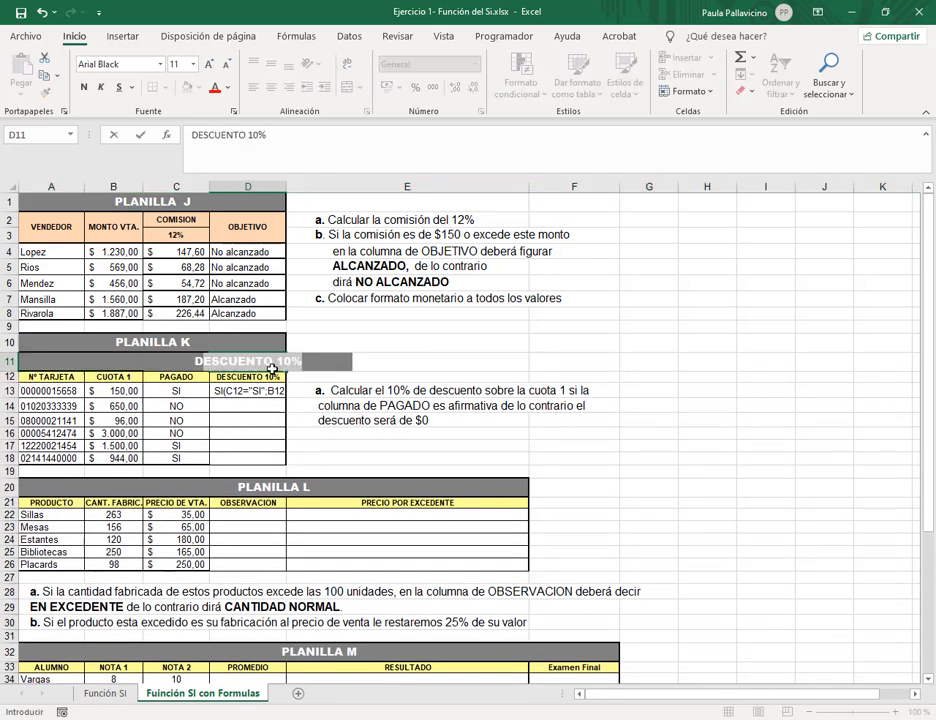
key(Escape)
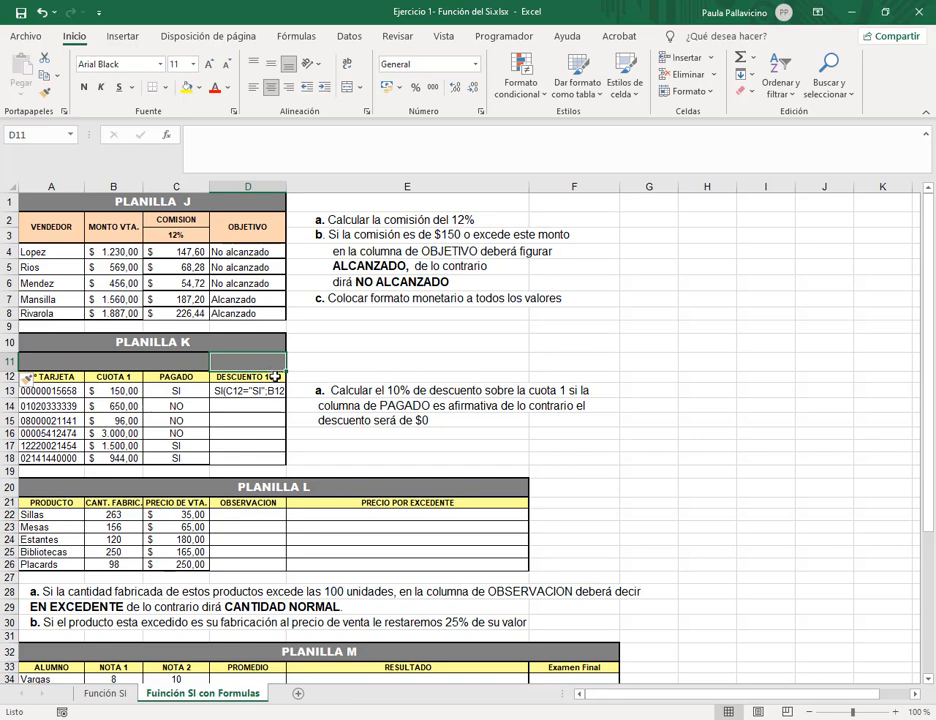
Copy the header formatting of cell D12 onto the blank cells A11:D11 of Planilla K.
click(275, 377)
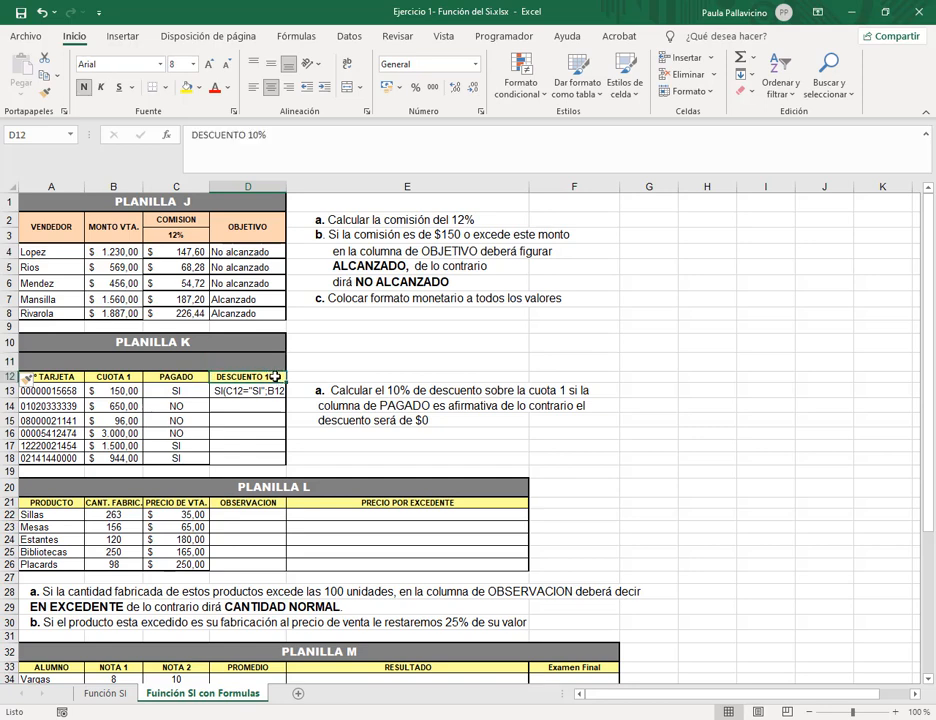
click(45, 92)
drag(52, 361, 235, 361)
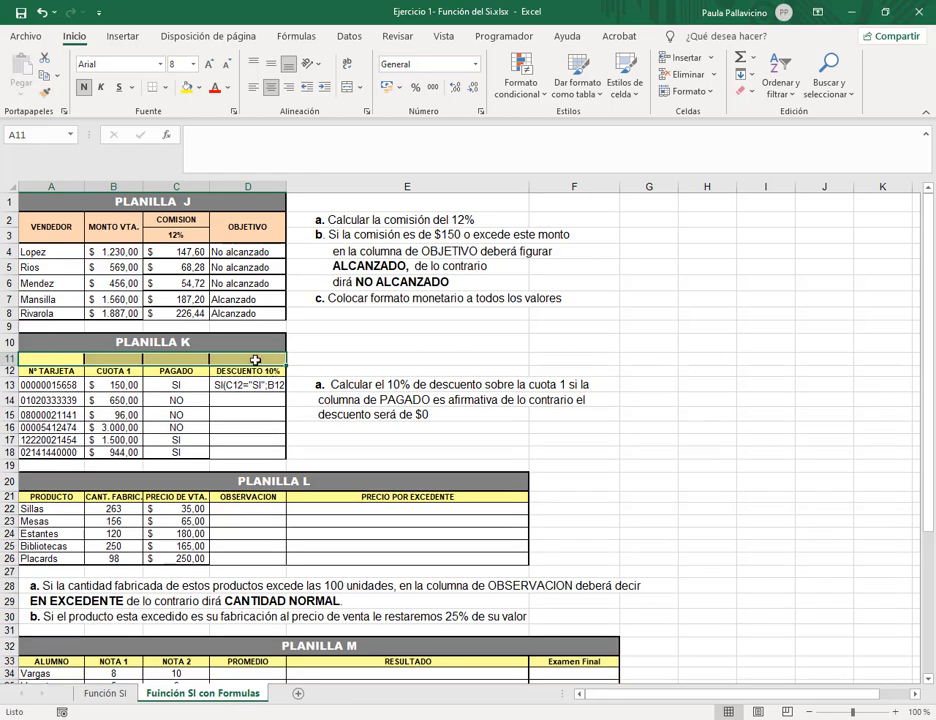
Split Planilla K's discount header into DESCUENTO in cell D11 and 10% in cell D12.
click(255, 360)
text(Desc)
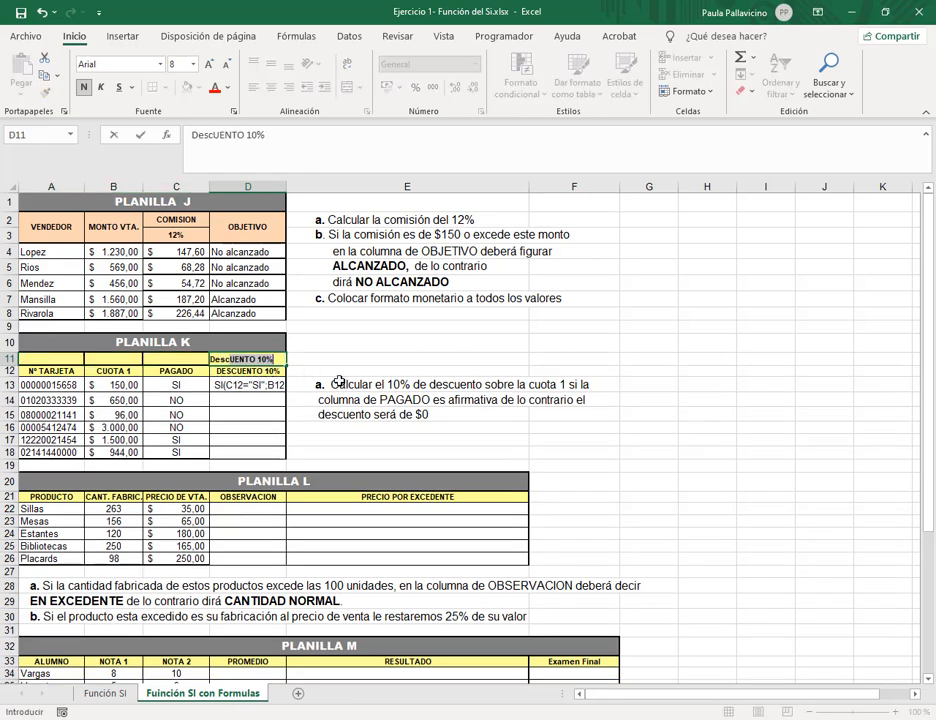
key(Delete)
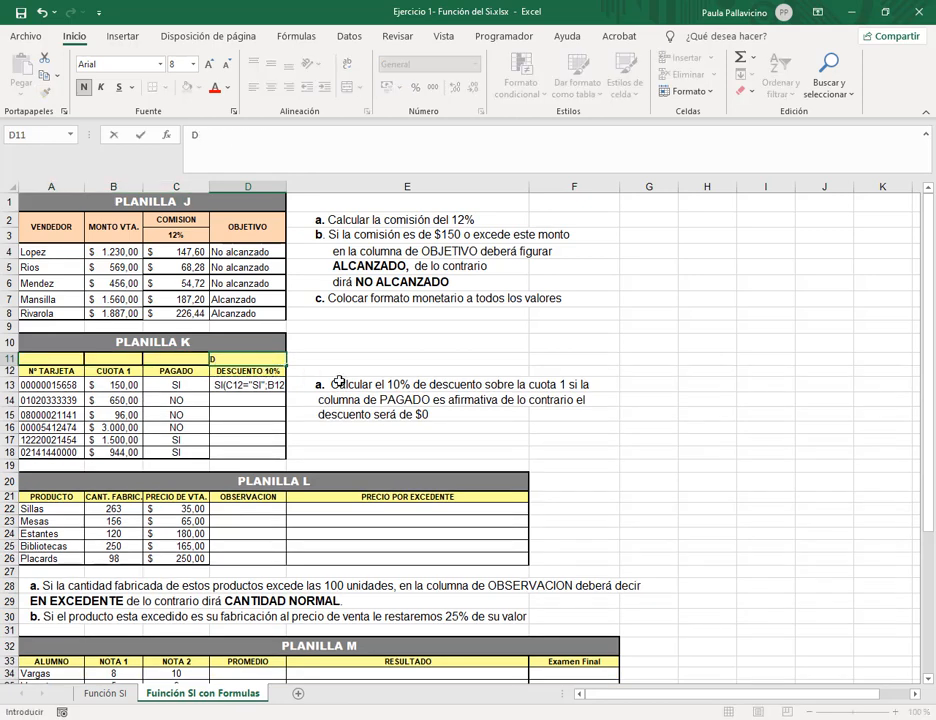
text(ESCUENTO)
key(Delete)
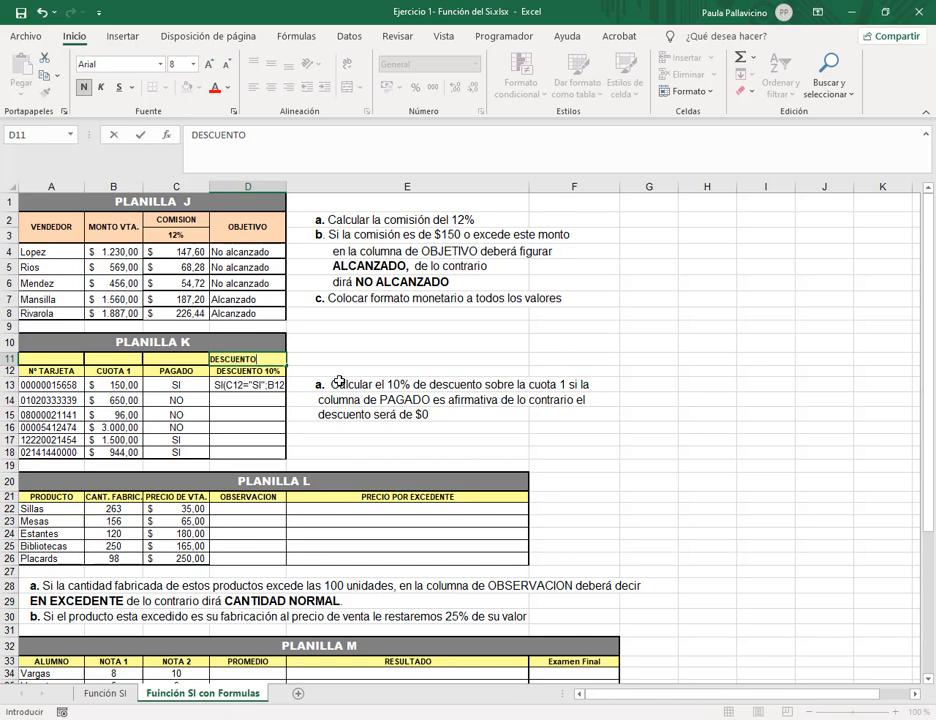
key(Return)
text(10)
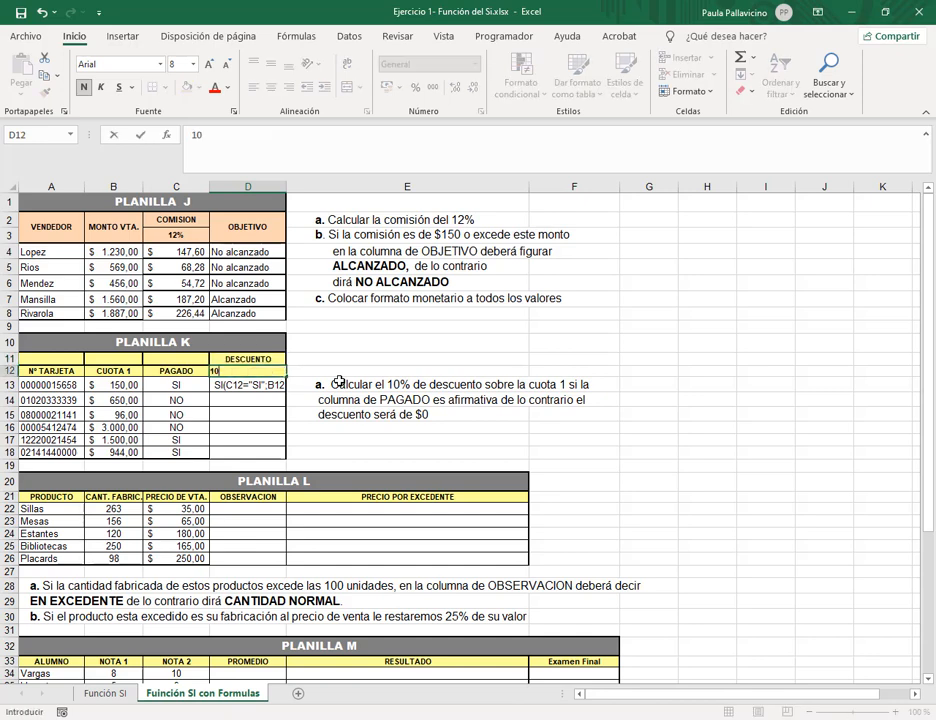
text(%)
key(Return)
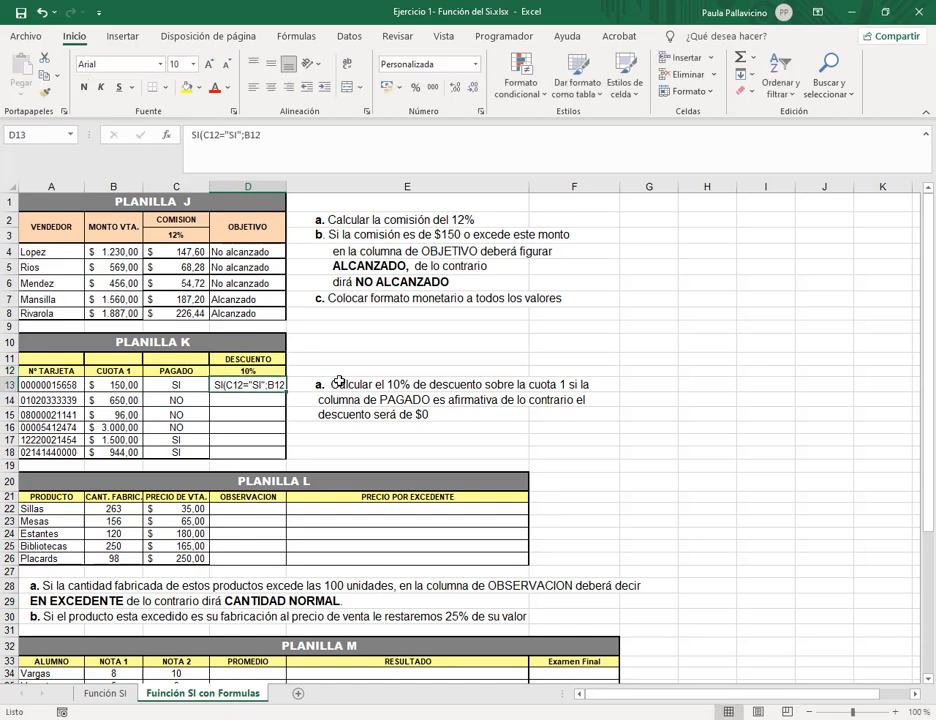
Merge rows 11 and 12 separately for the Nº TARJETA, CUOTA 1 and PAGADO headers, and centre the three headers vertically.
drag(69, 359, 113, 370)
click(348, 88)
click(348, 88)
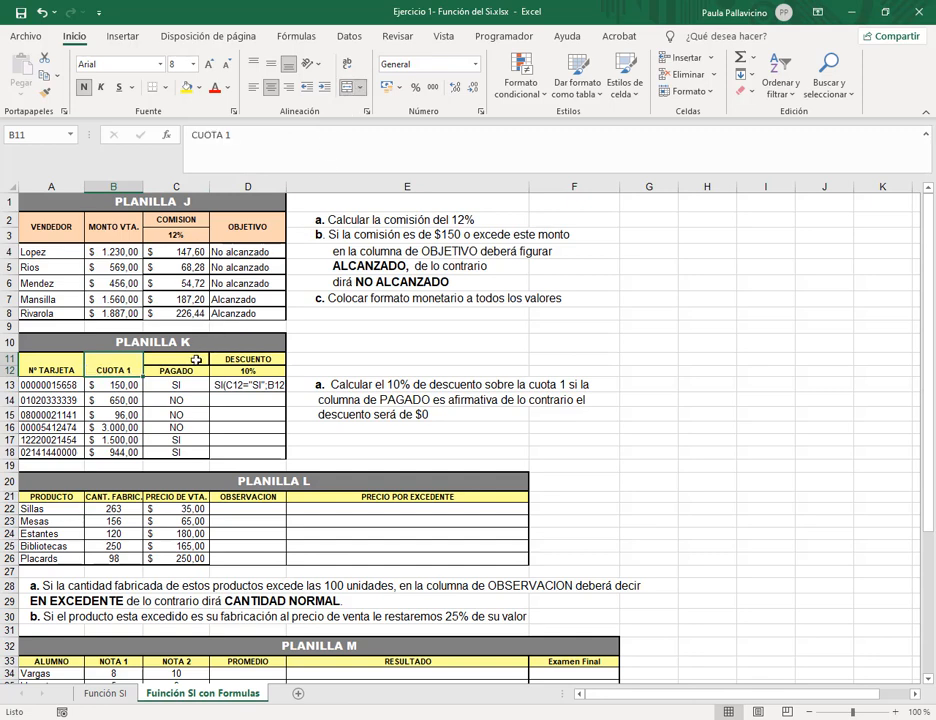
drag(176, 359, 176, 371)
click(348, 88)
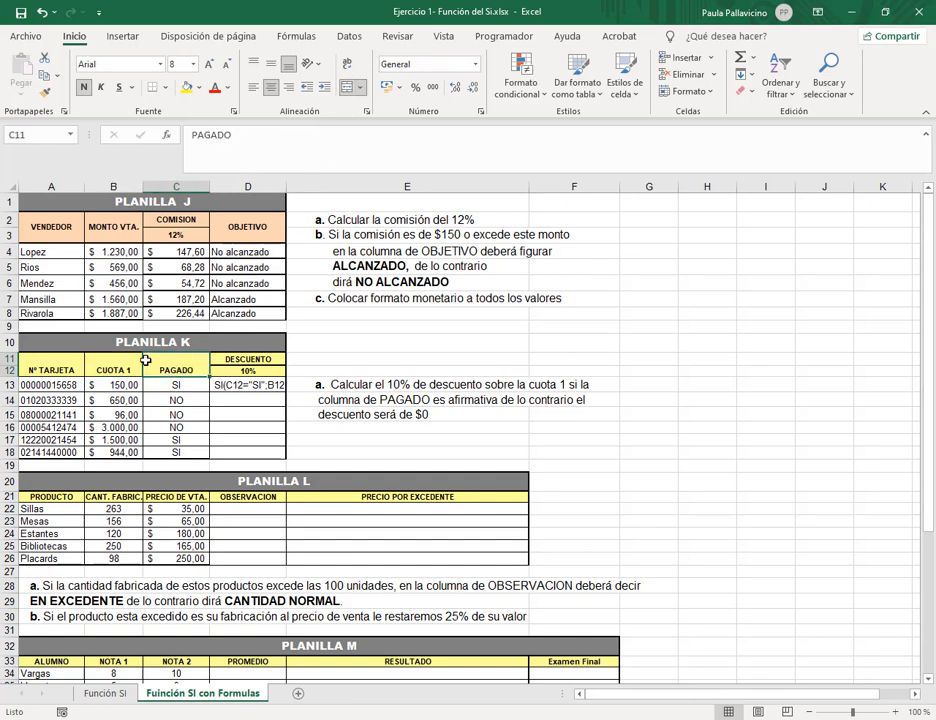
drag(60, 365, 170, 365)
click(270, 63)
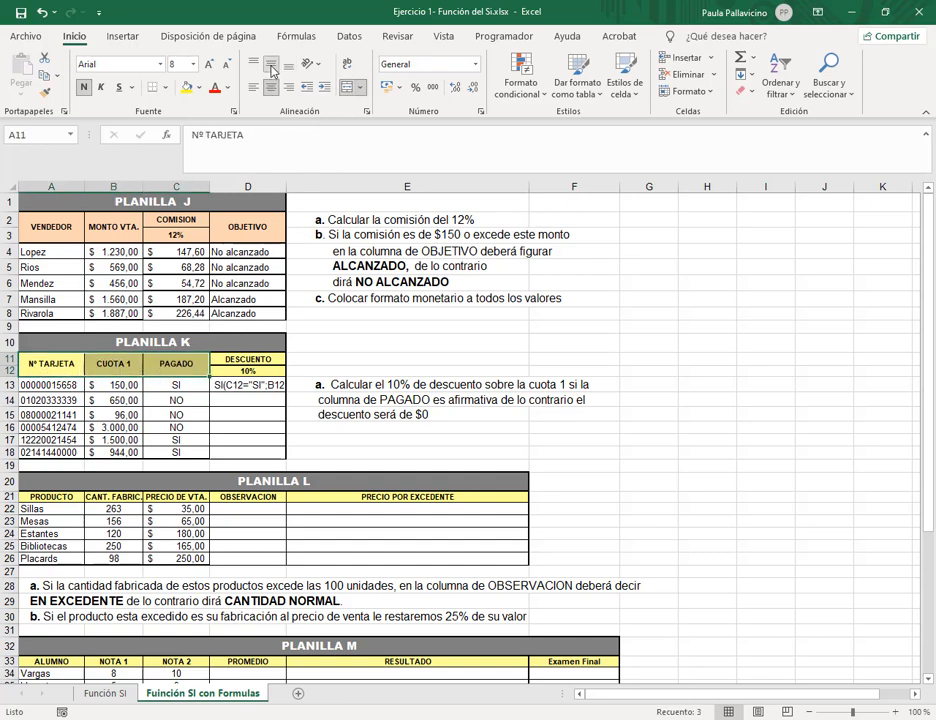
Restore the equals sign before the SI formula in D13 and select its outdated arguments C12="SI";B12 for replacement.
click(265, 384)
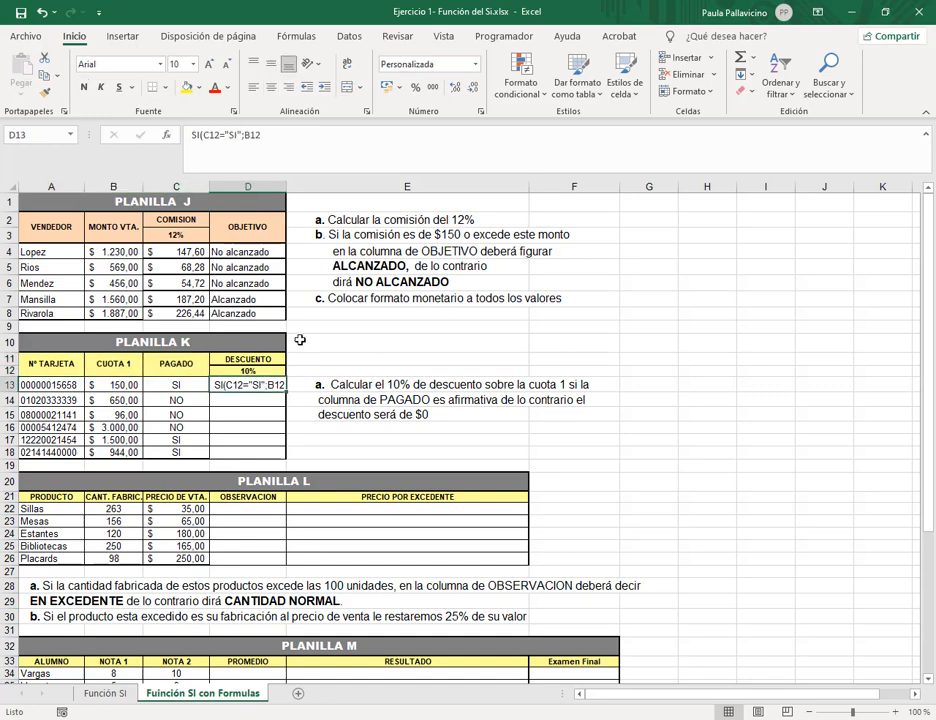
click(188, 134)
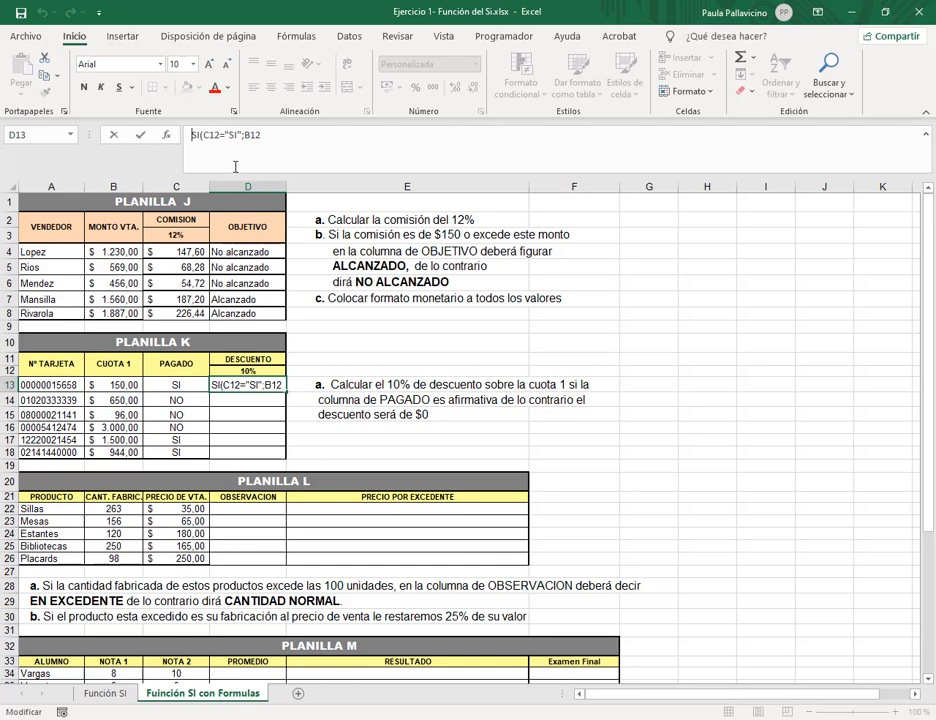
text(=)
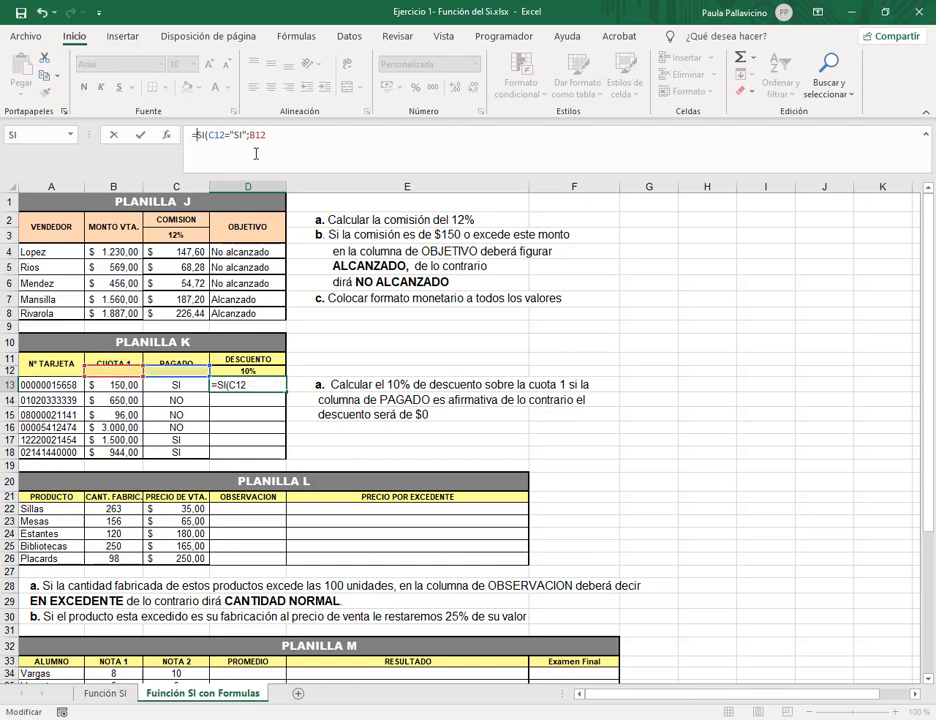
click(276, 133)
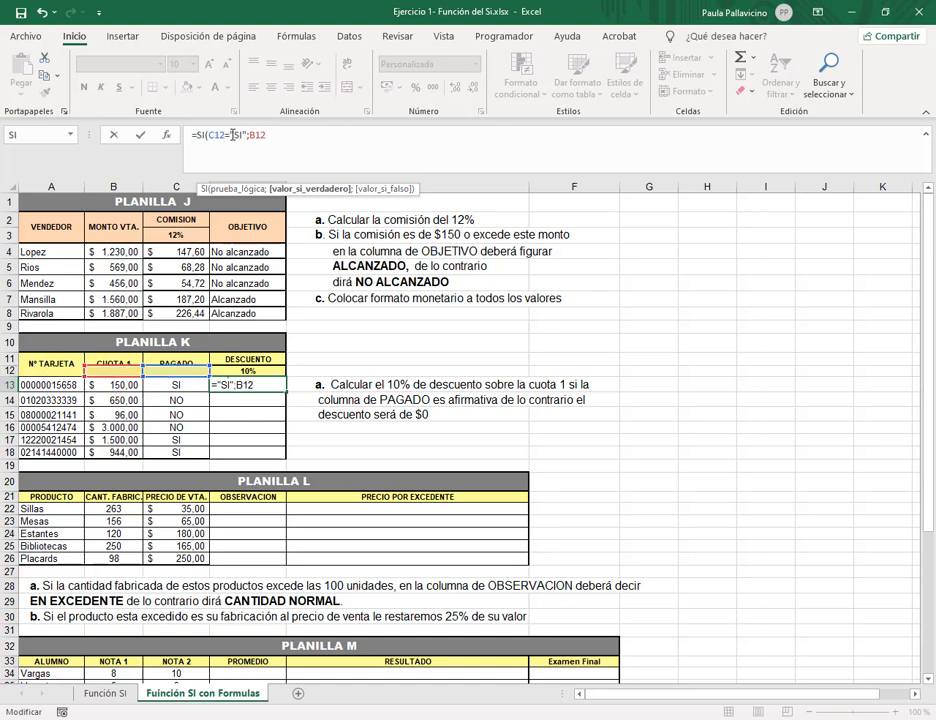
drag(267, 134, 209, 135)
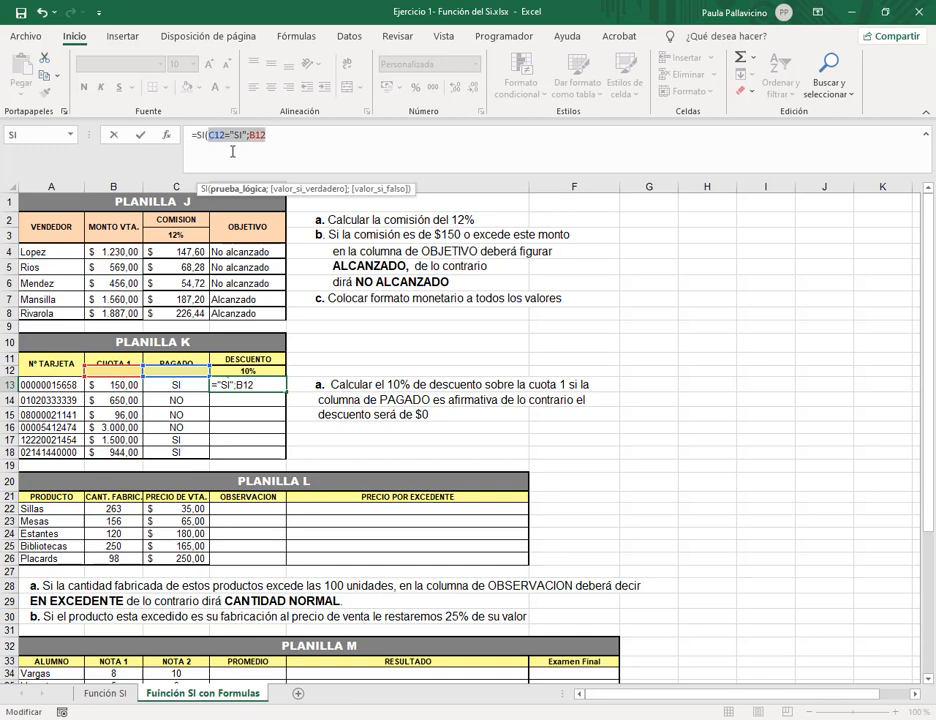
Rewrite the discount formula for Planilla K's first card in D13 as =SI(C13="si";B13*$D$12;0).
key(BackSpace)
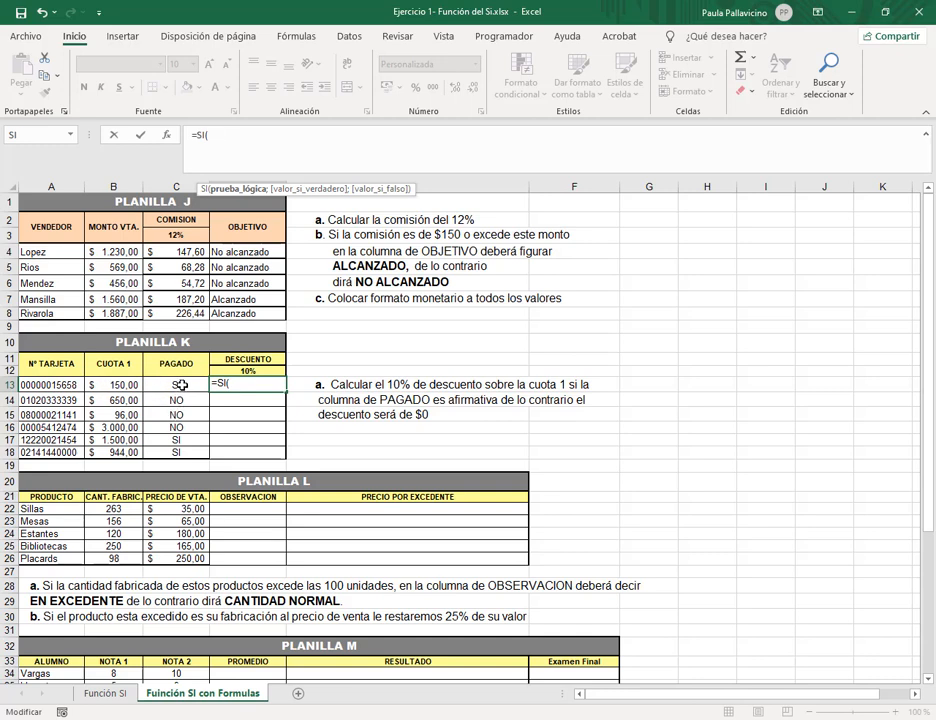
click(183, 385)
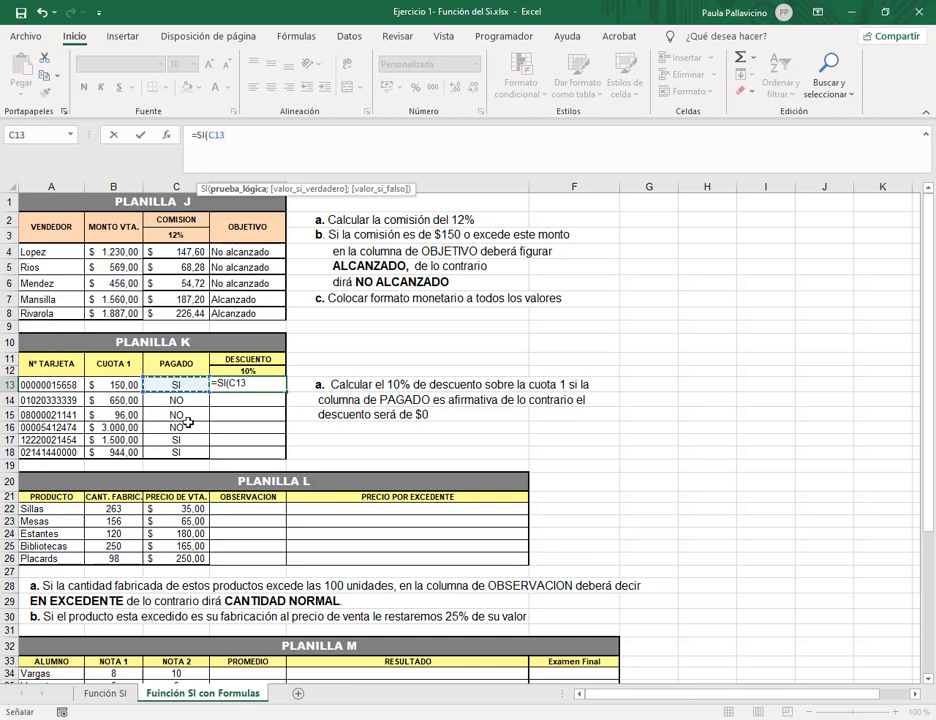
text(="si)
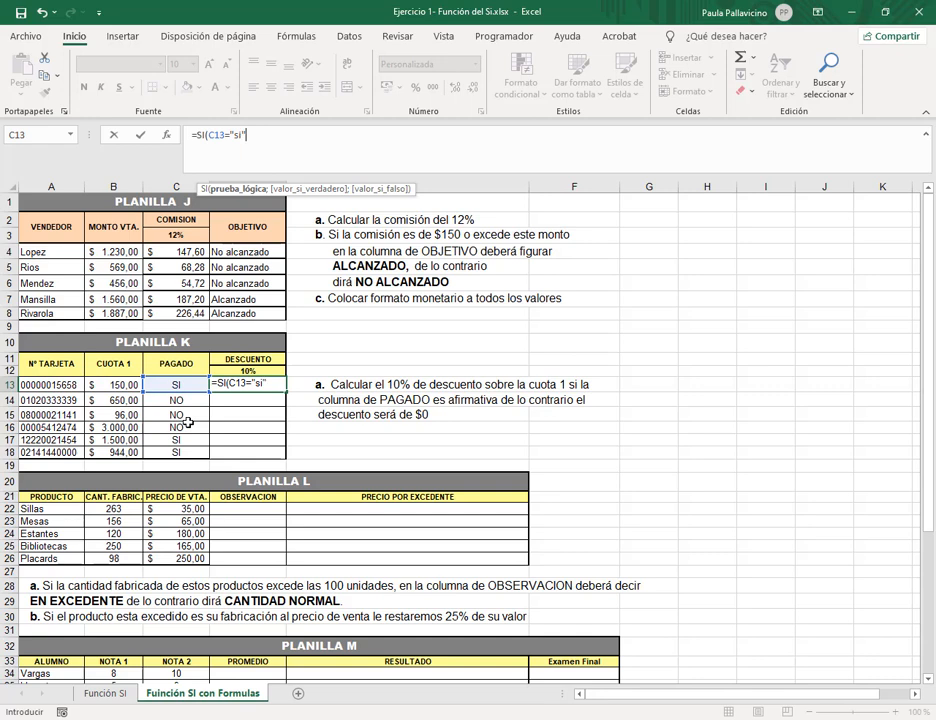
click(246, 134)
text(;)
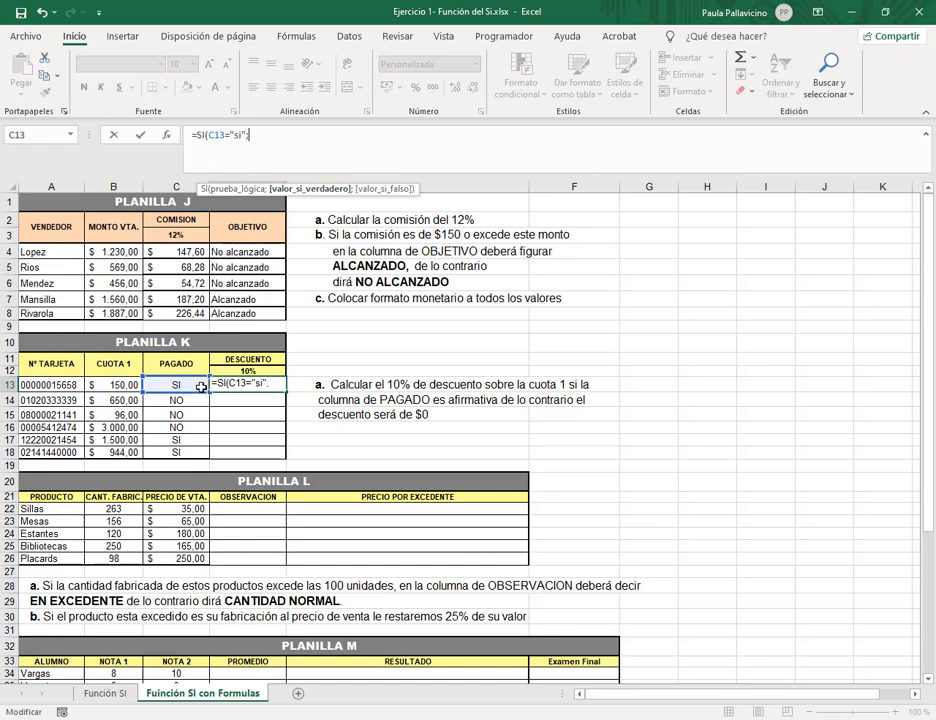
click(128, 385)
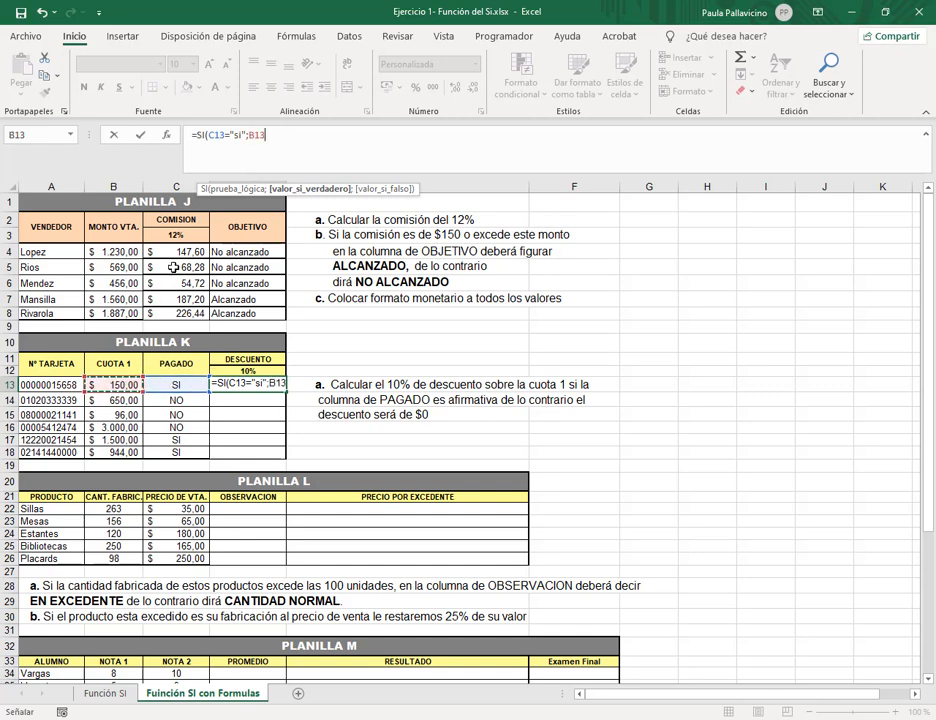
text(*)
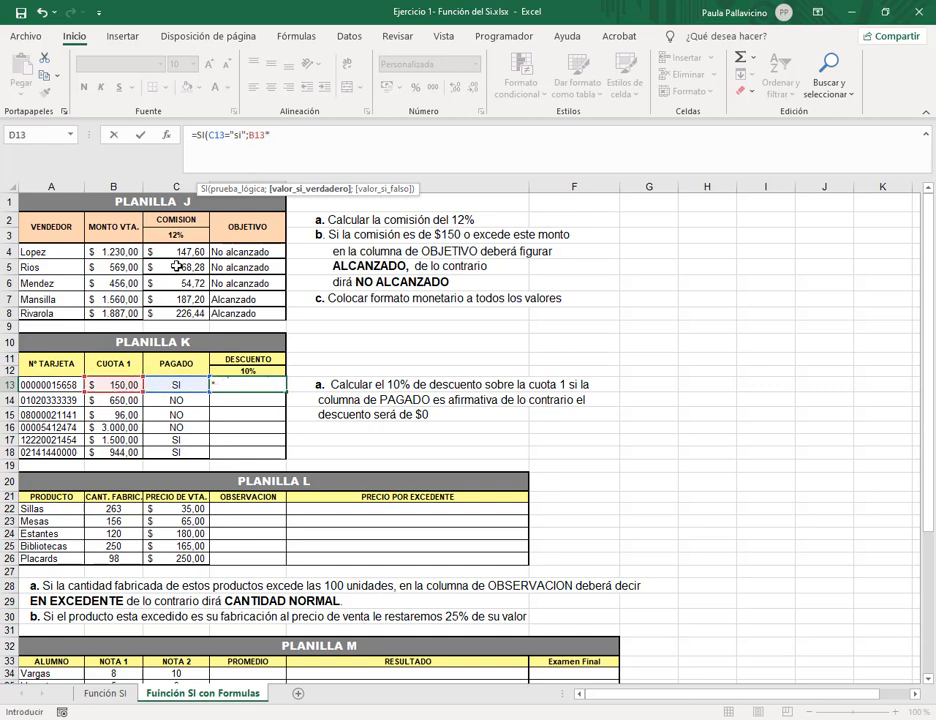
click(245, 370)
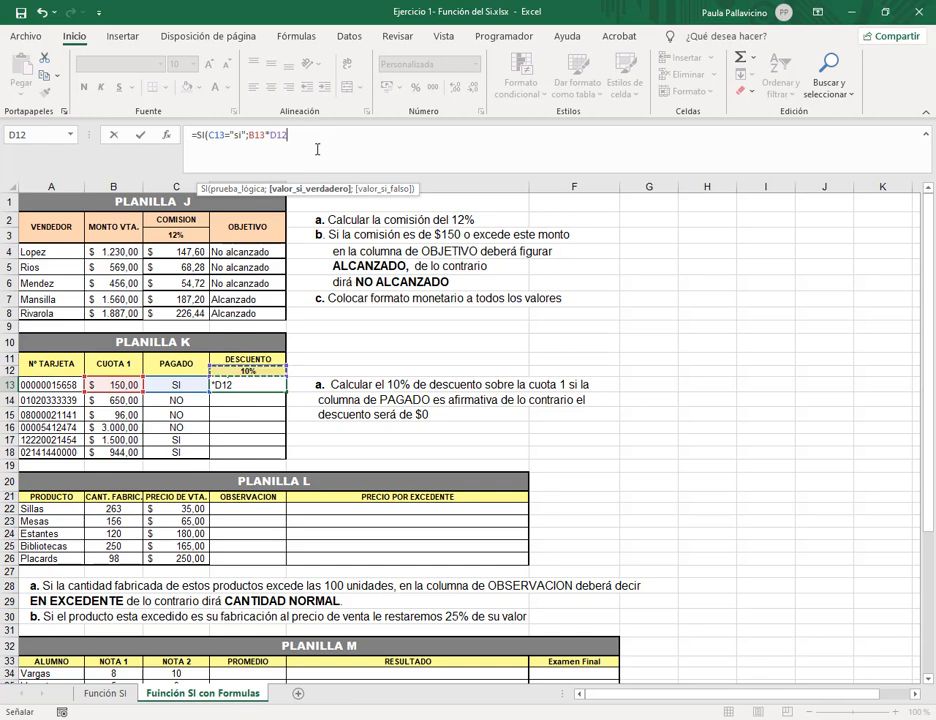
key(F4)
text(;0)
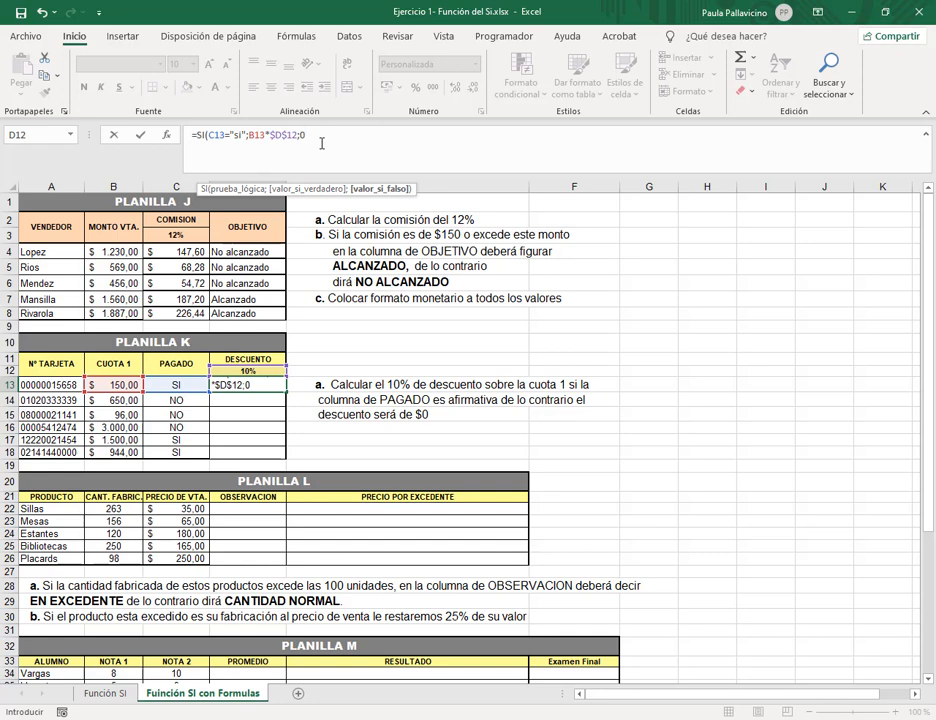
text())
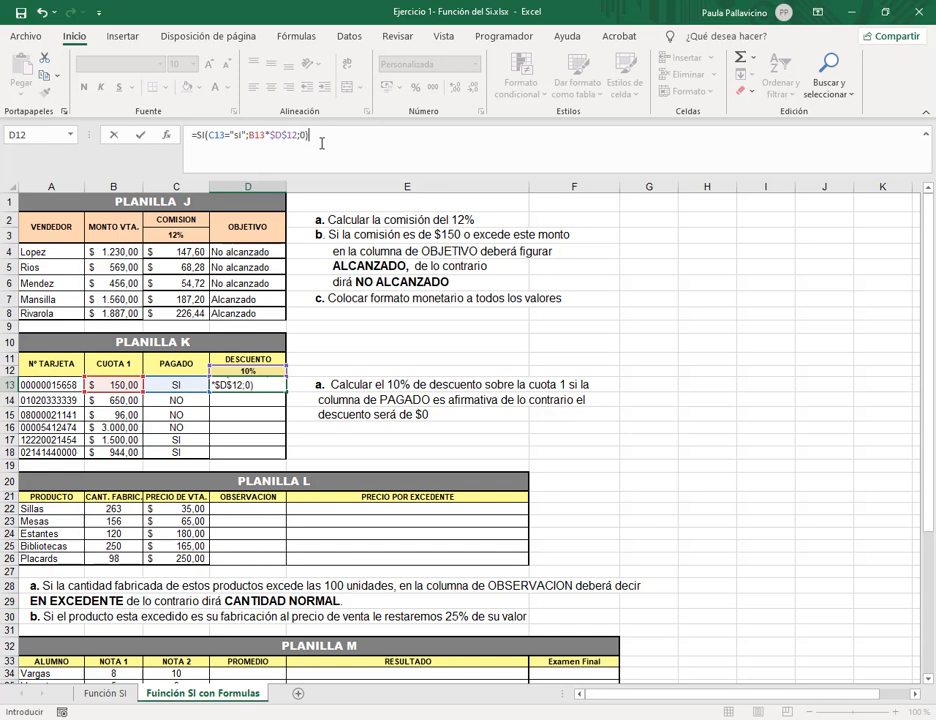
key(Return)
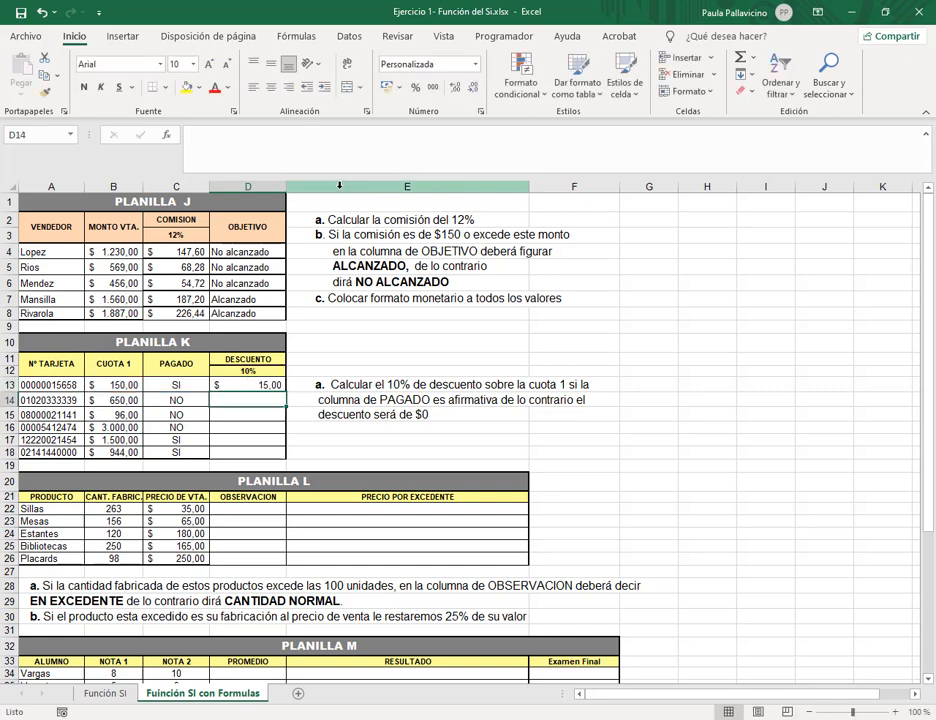
Copy the discount formula from D13 down through D18 to fill Planilla K's DESCUENTO column.
click(268, 372)
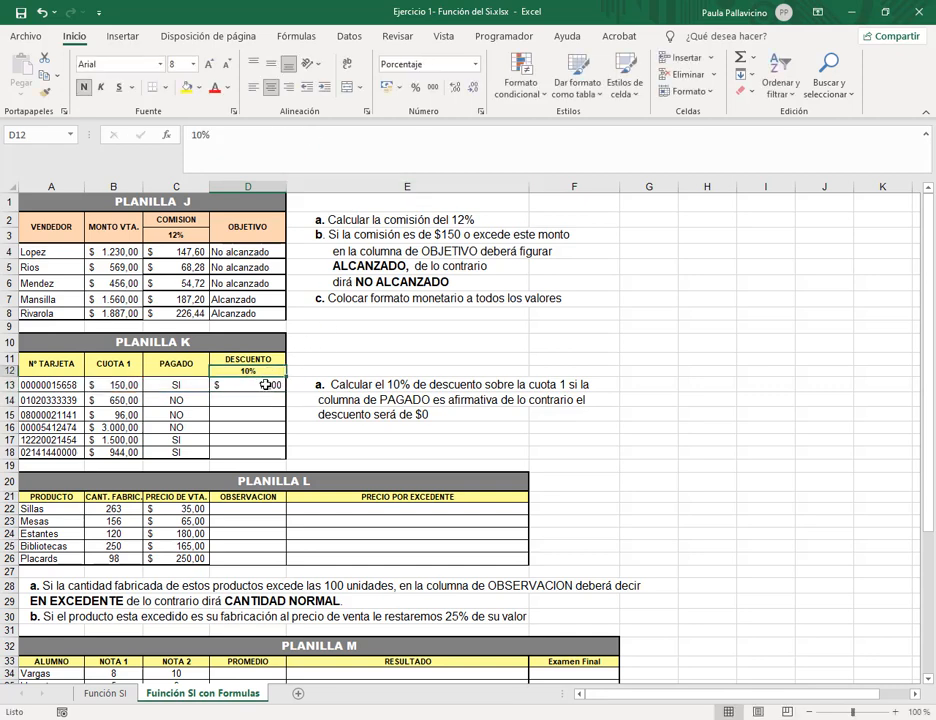
click(270, 386)
drag(287, 394, 287, 458)
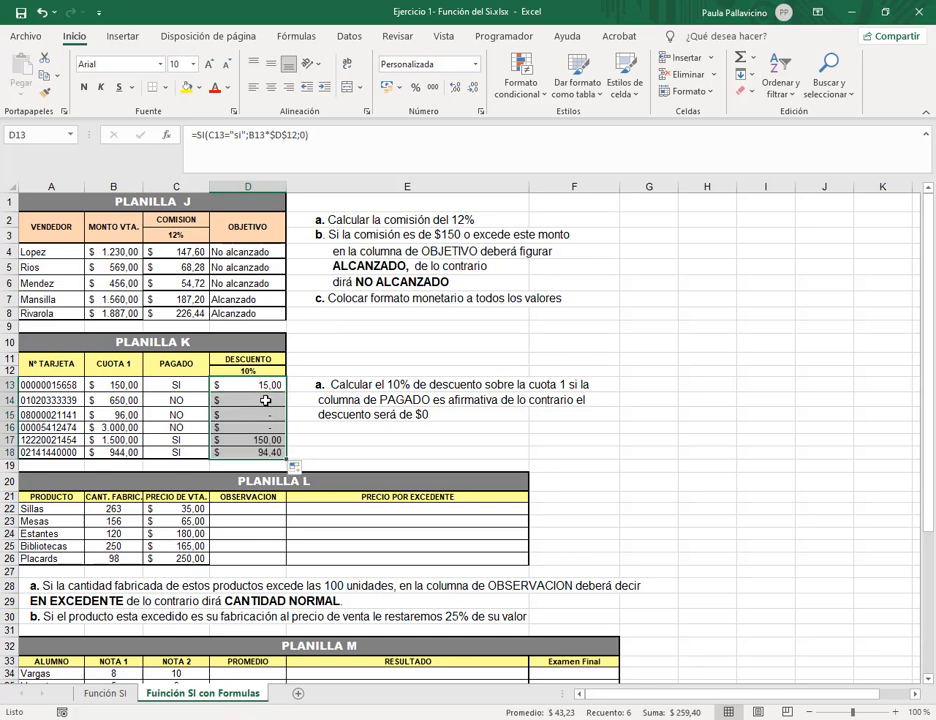
drag(262, 400, 267, 428)
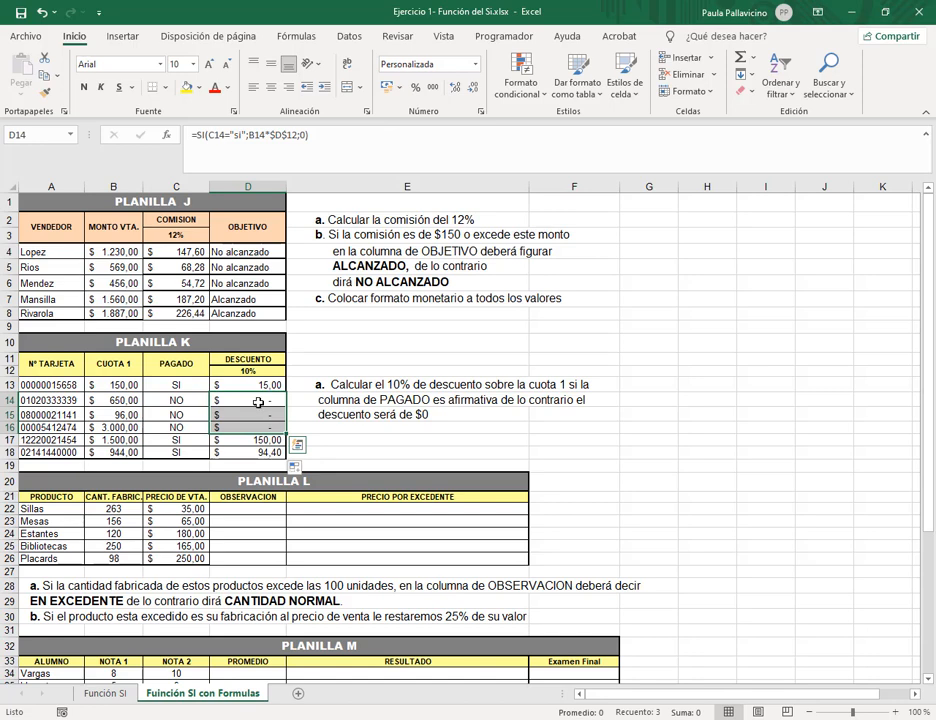
click(464, 437)
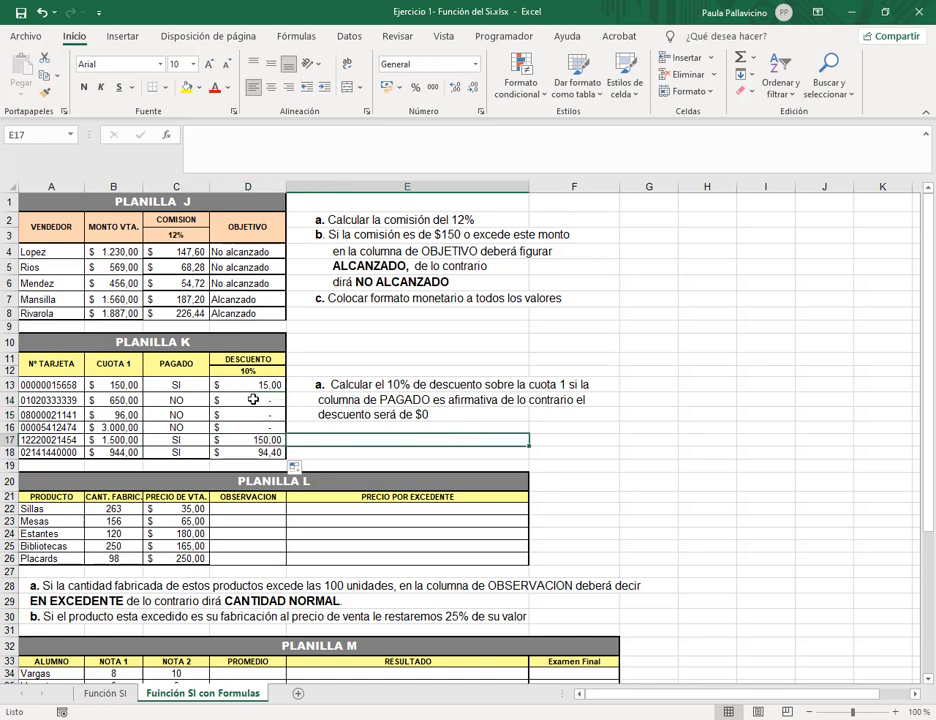
Review the D13 discount formula and compare it with the Planilla G exercise on the Función SI sheet.
scroll(485, 410, down, 2)
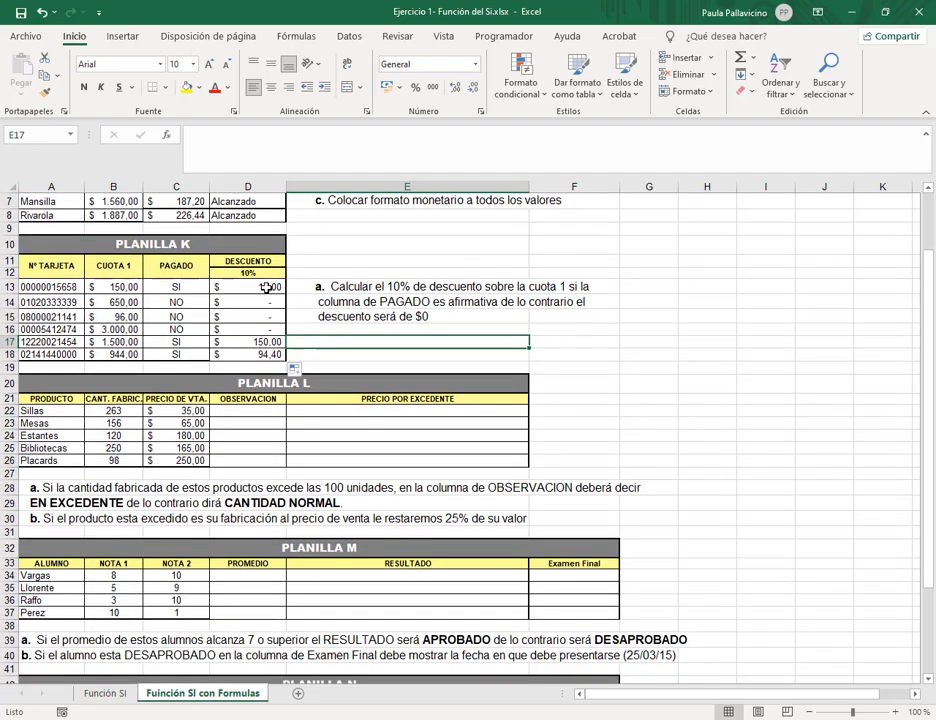
click(270, 287)
scroll(196, 224, up, 2)
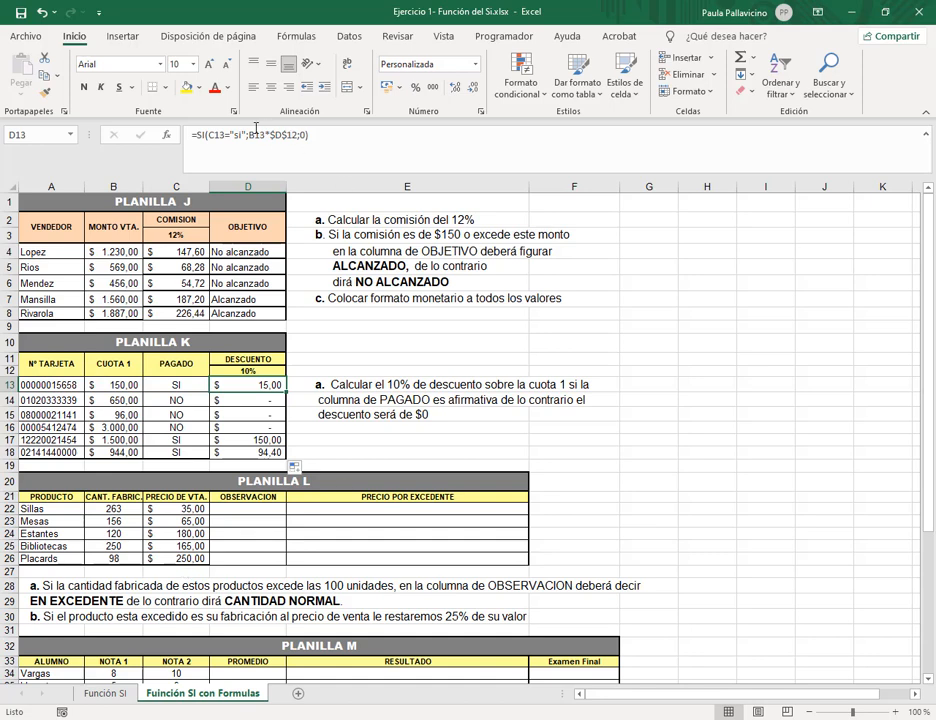
click(112, 692)
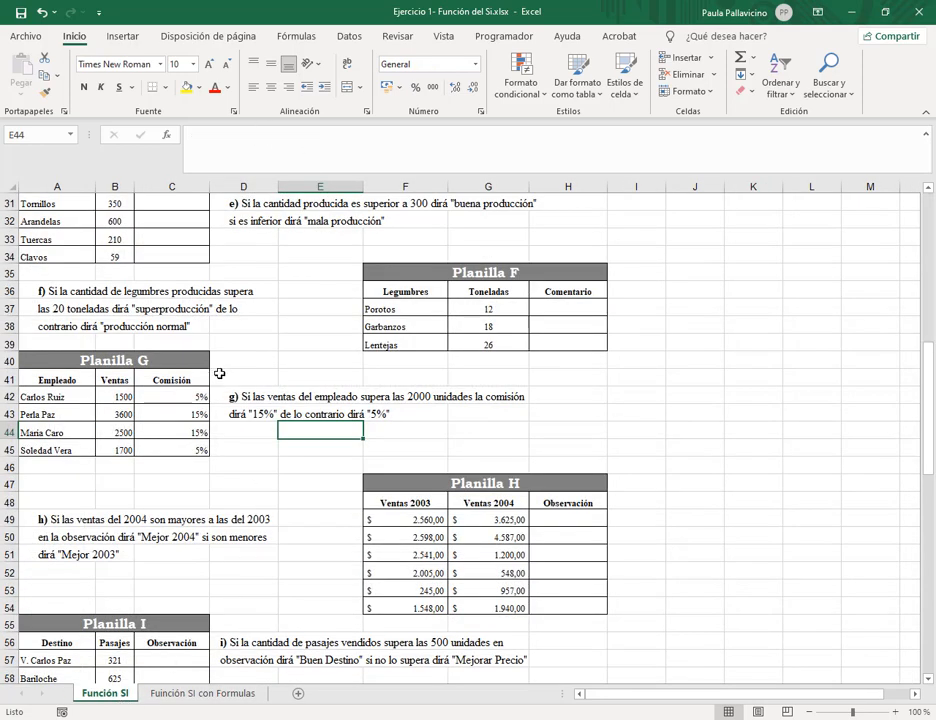
click(140, 359)
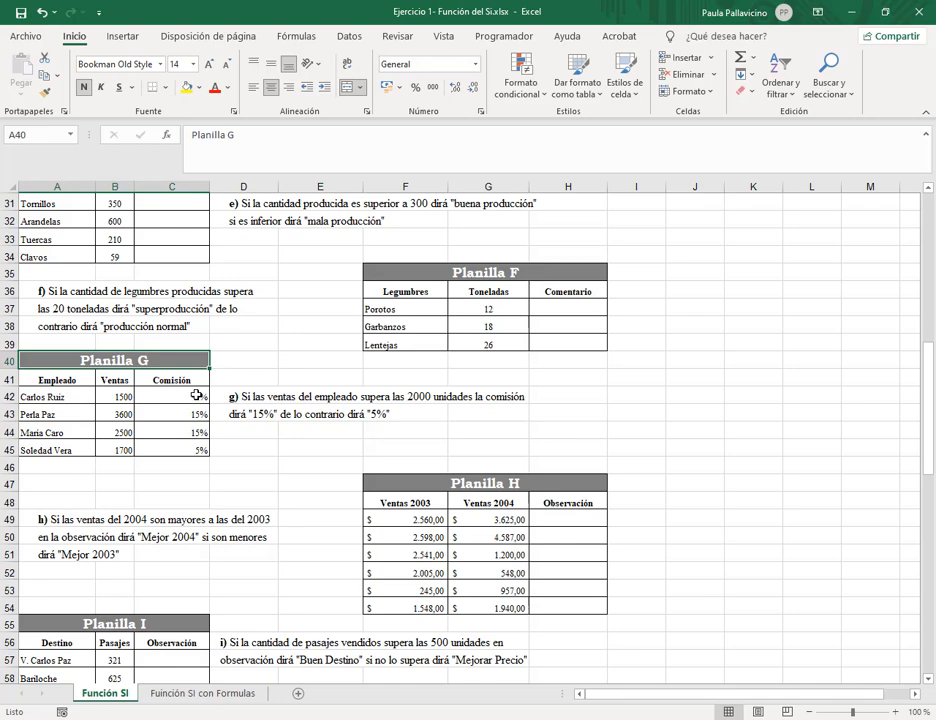
click(195, 692)
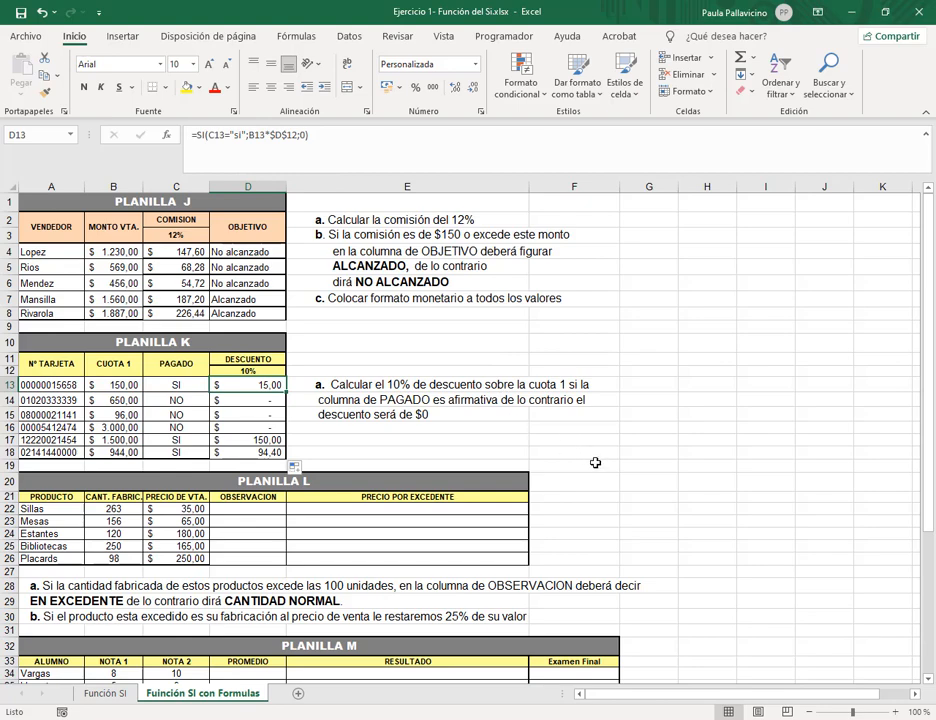
Start an SI formula in D22 of Planilla L that tests whether the manufactured quantity in B22 is greater than 100.
scroll(595, 462, down, 2)
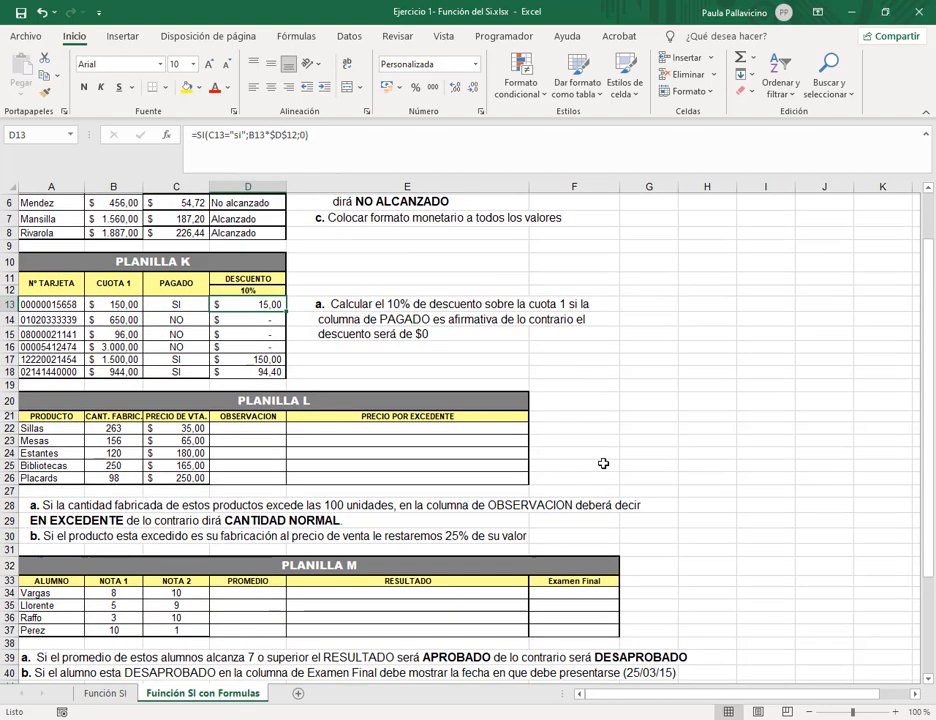
scroll(603, 463, down, 1)
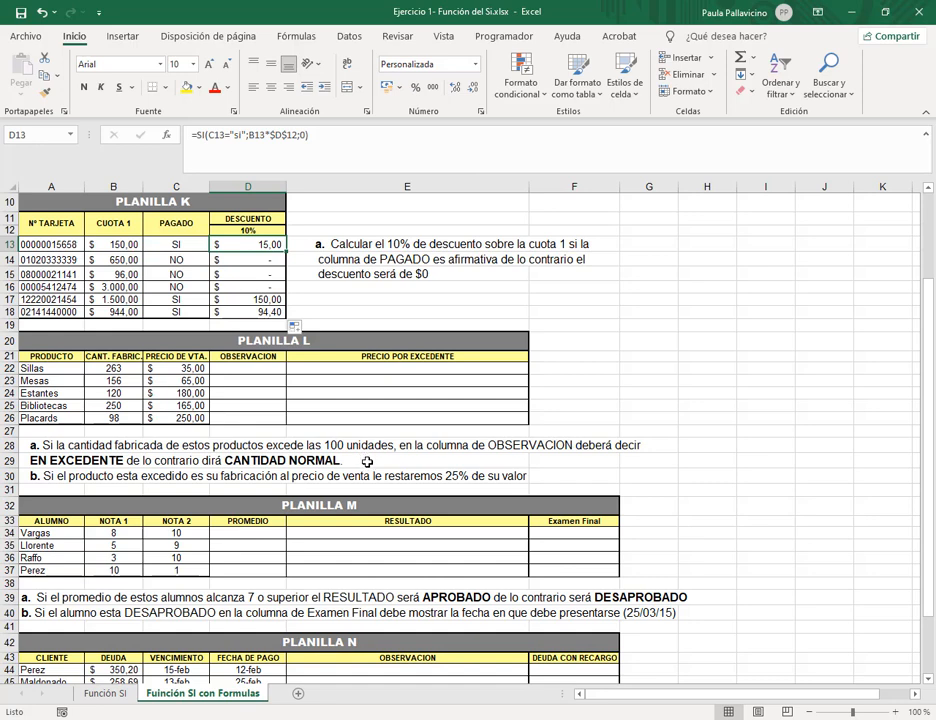
drag(83, 349, 144, 424)
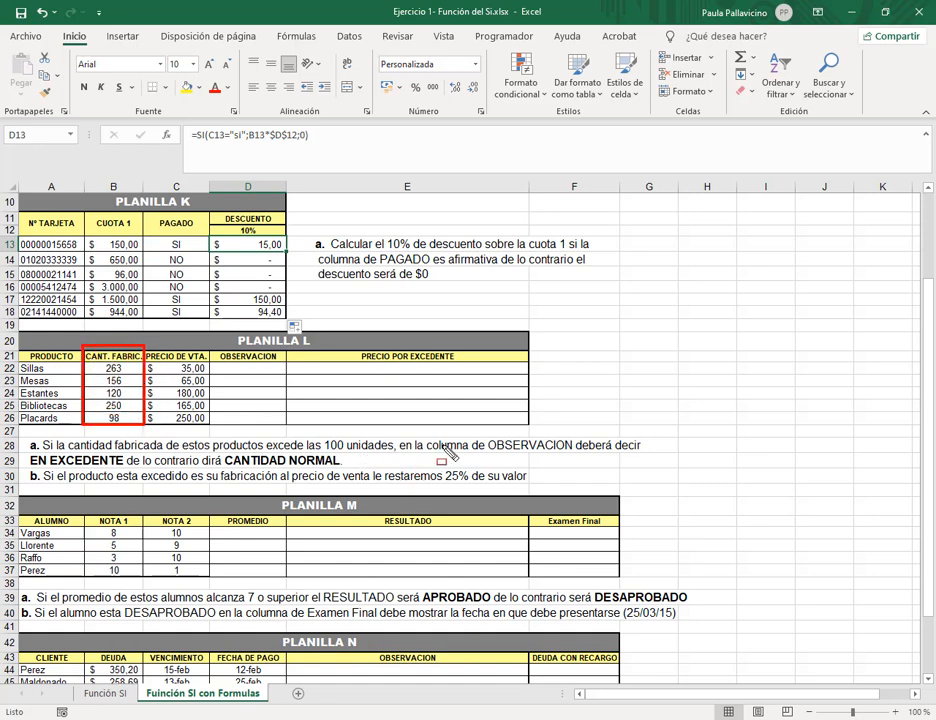
key(Escape)
click(265, 370)
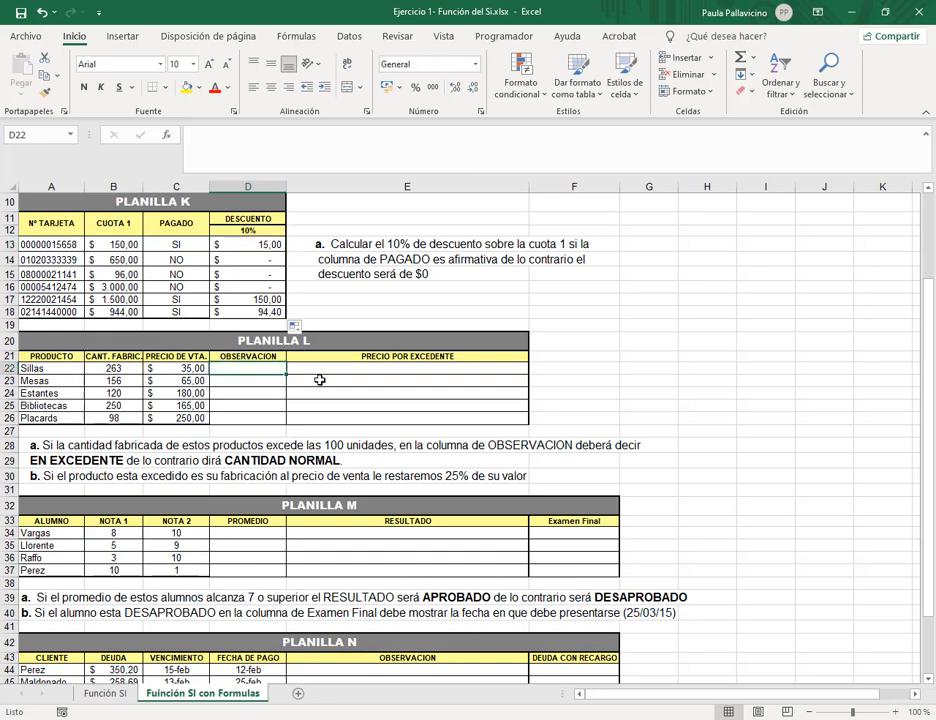
text(=SI)
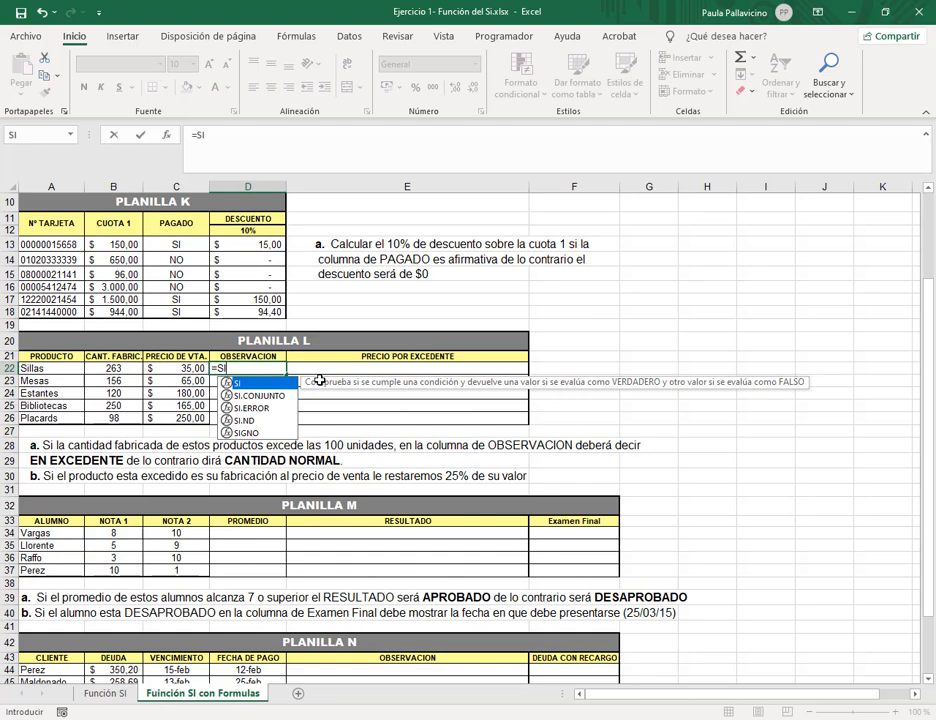
text(()
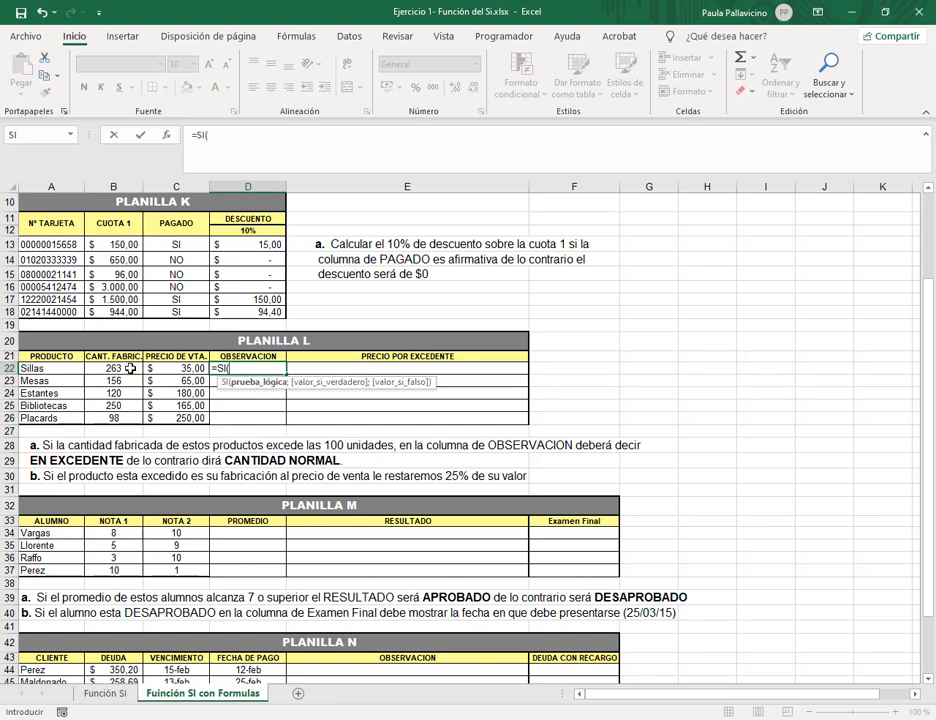
click(130, 368)
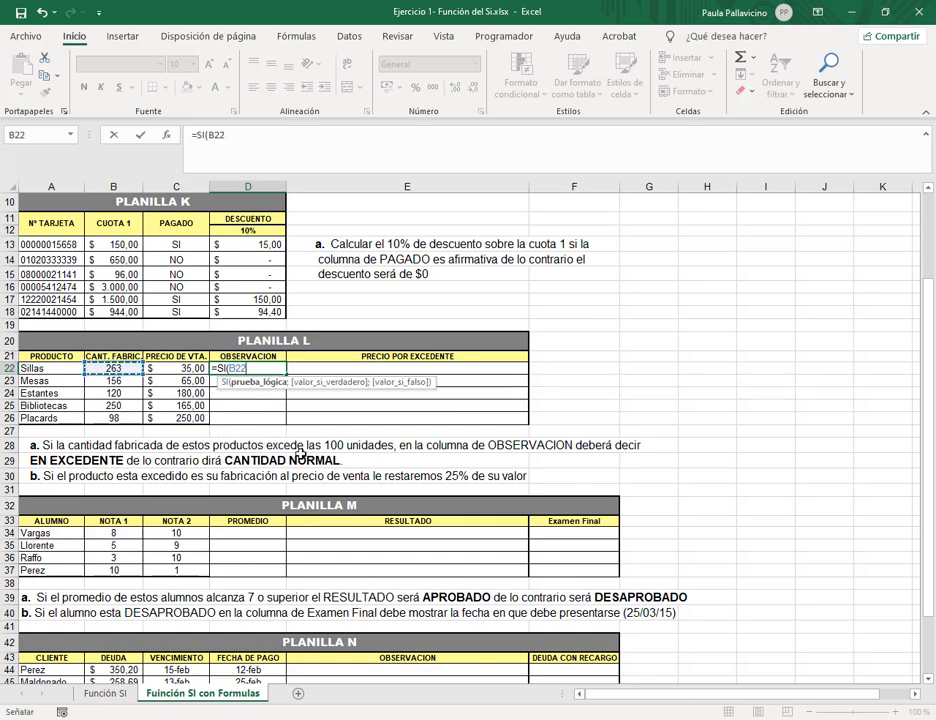
text(>100)
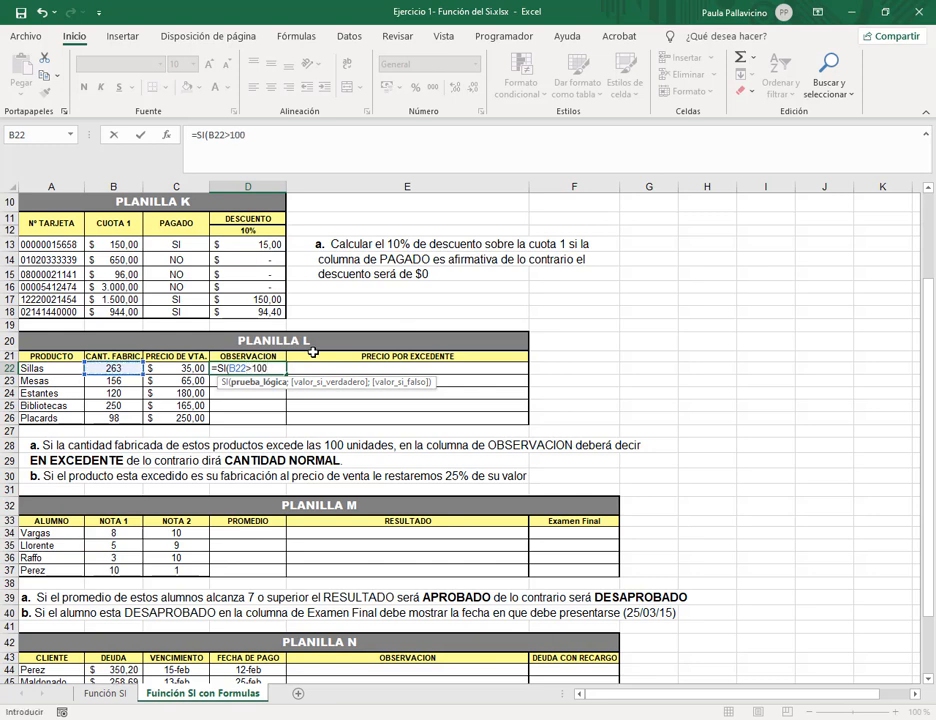
text(;)
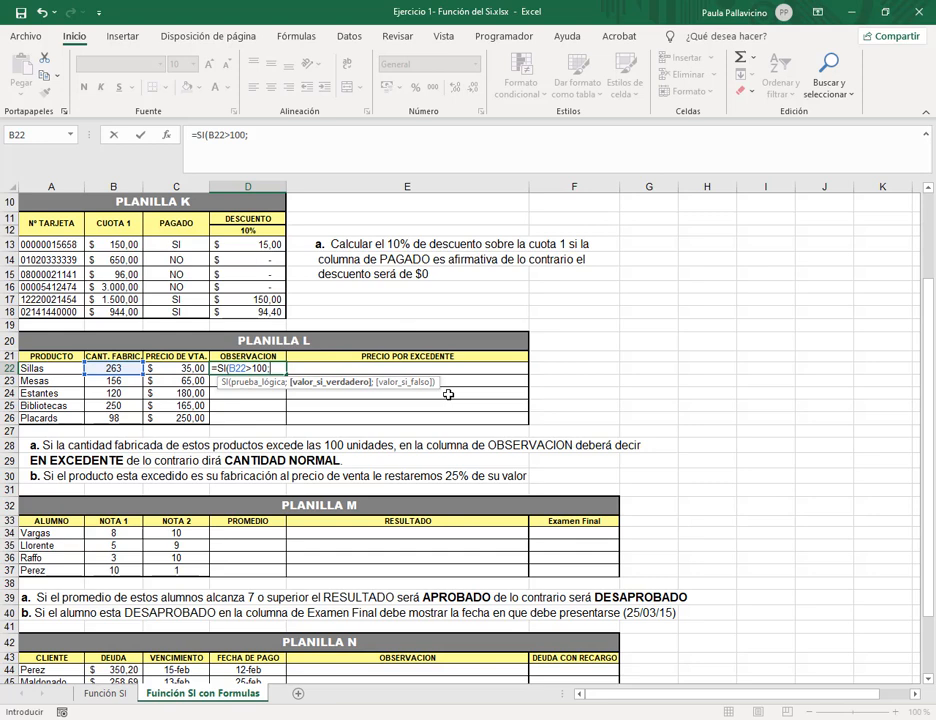
Complete the D22 formula so it returns "En excedente" when true and "Cantidad normal" when false.
text("eN excedente)
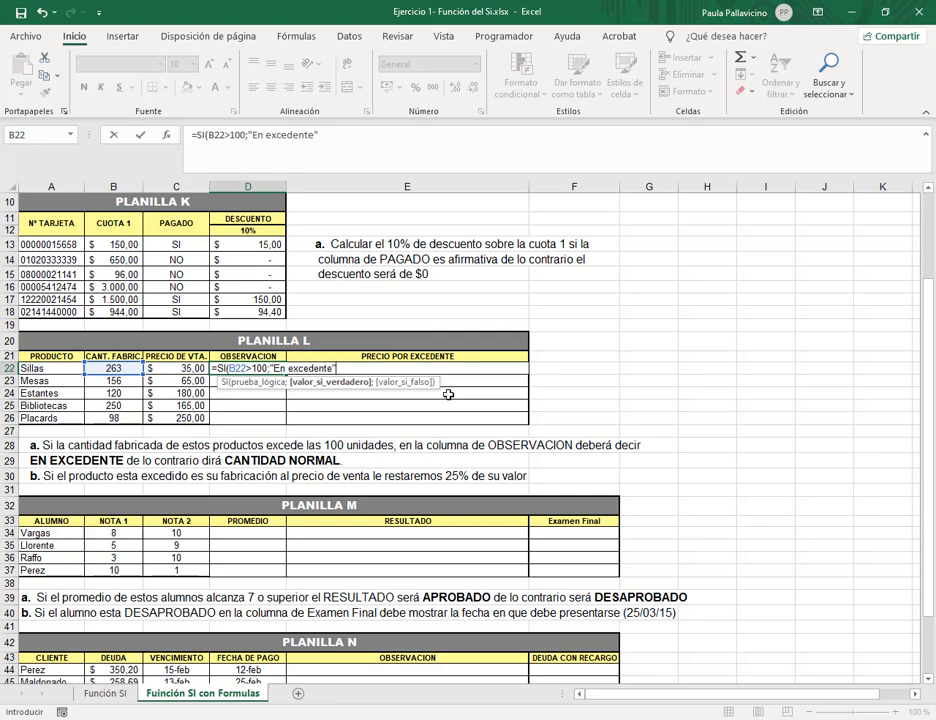
text(";)
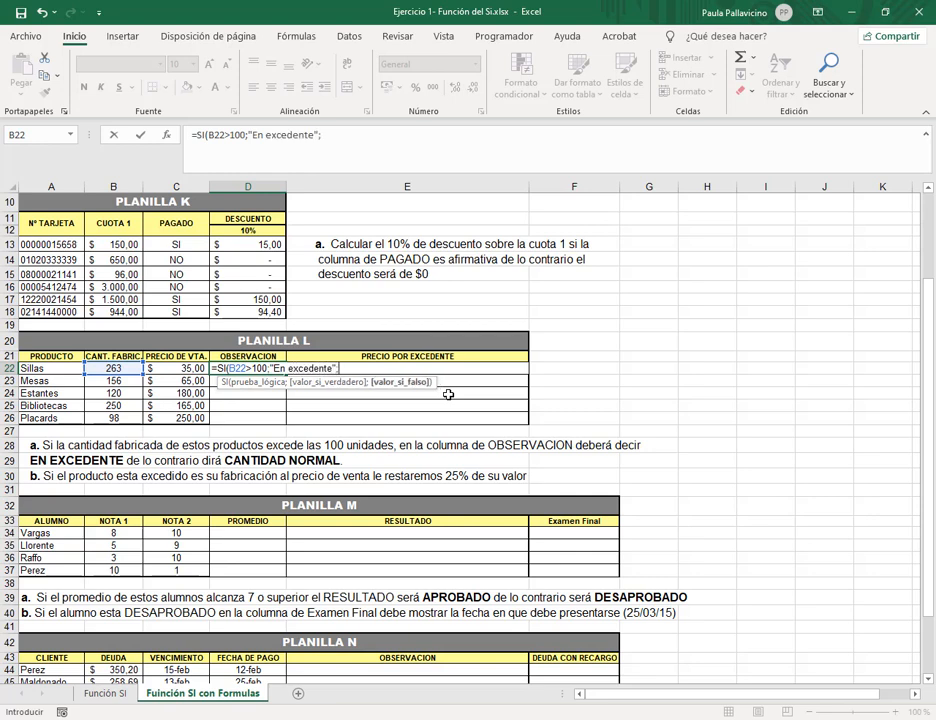
text("Cand)
text(idad normal)
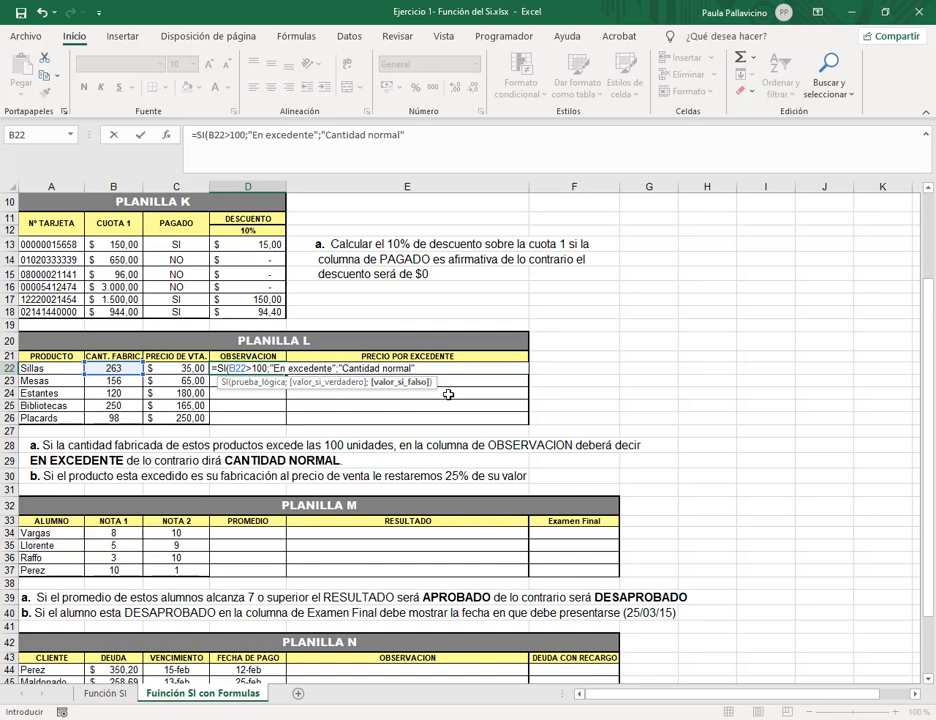
text(")
key(Return)
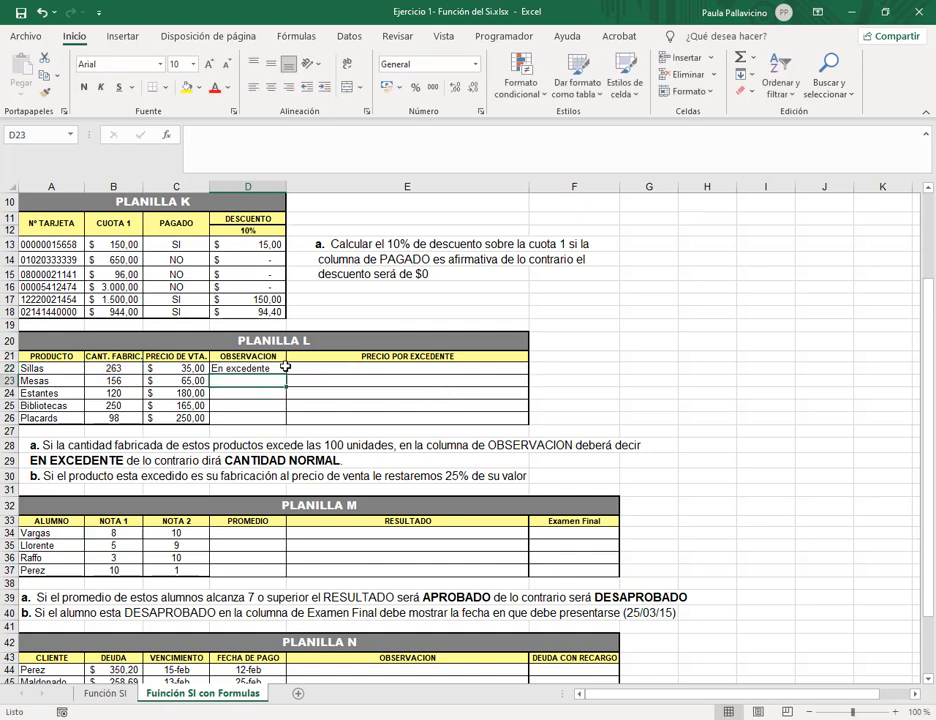
Copy the D22 formula down through D26 to fill Planilla L's OBSERVACION column.
click(285, 367)
double_click(288, 377)
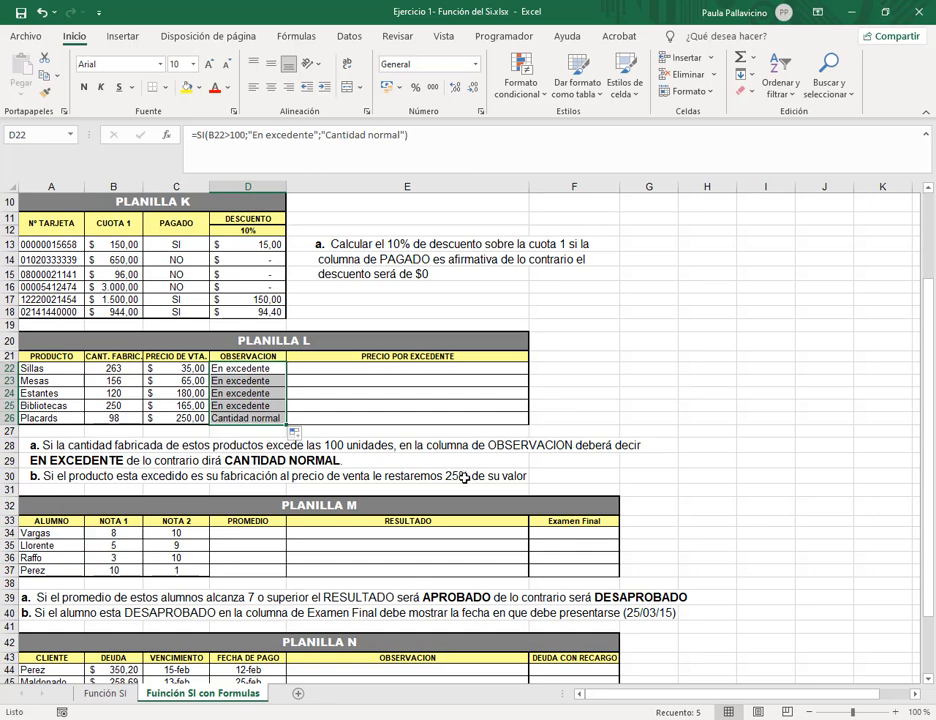
click(533, 477)
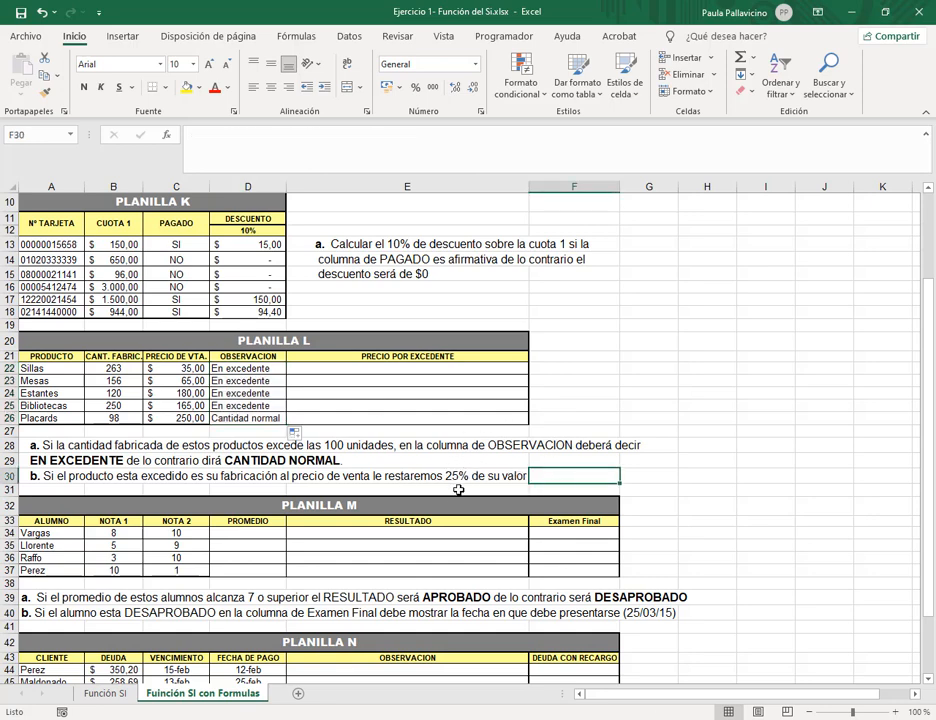
drag(140, 350, 210, 427)
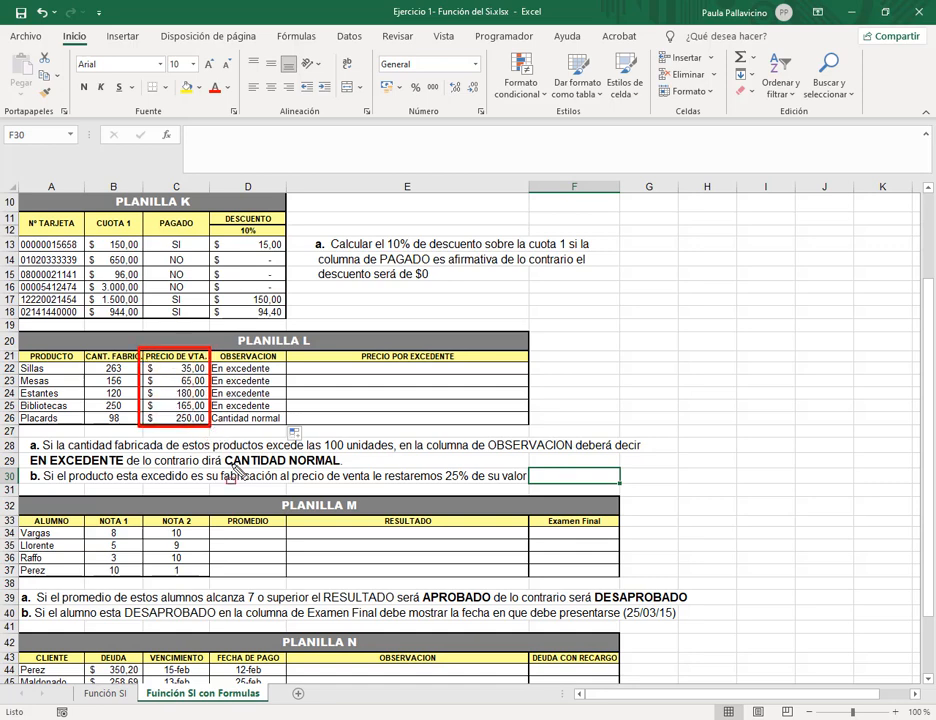
Review exercise b of Planilla L against the OBSERVACION and CANT. FABRIC. columns.
drag(383, 462, 472, 488)
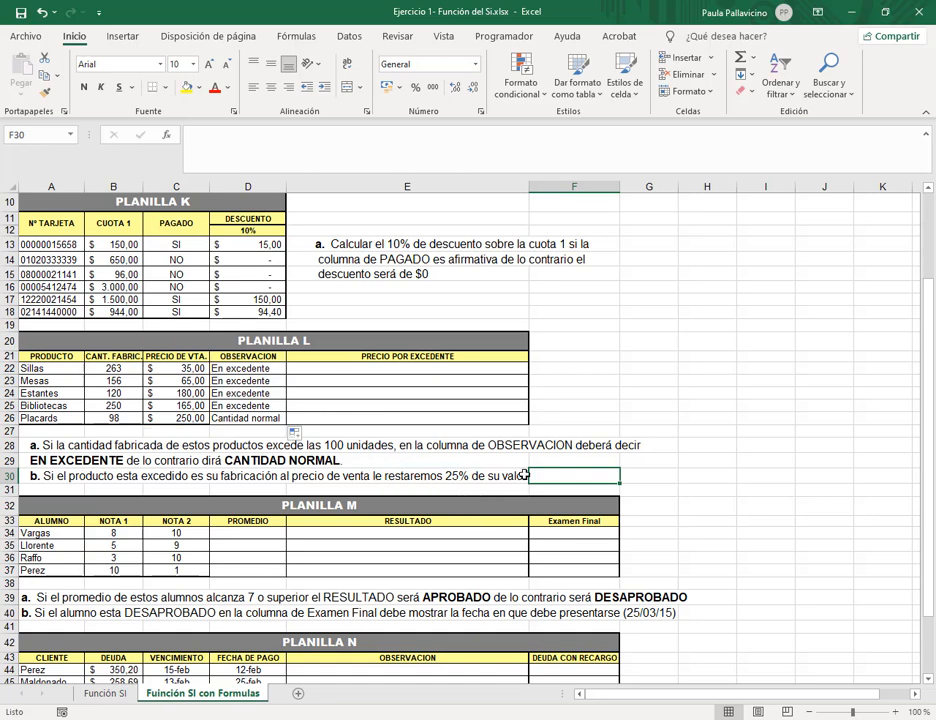
click(490, 368)
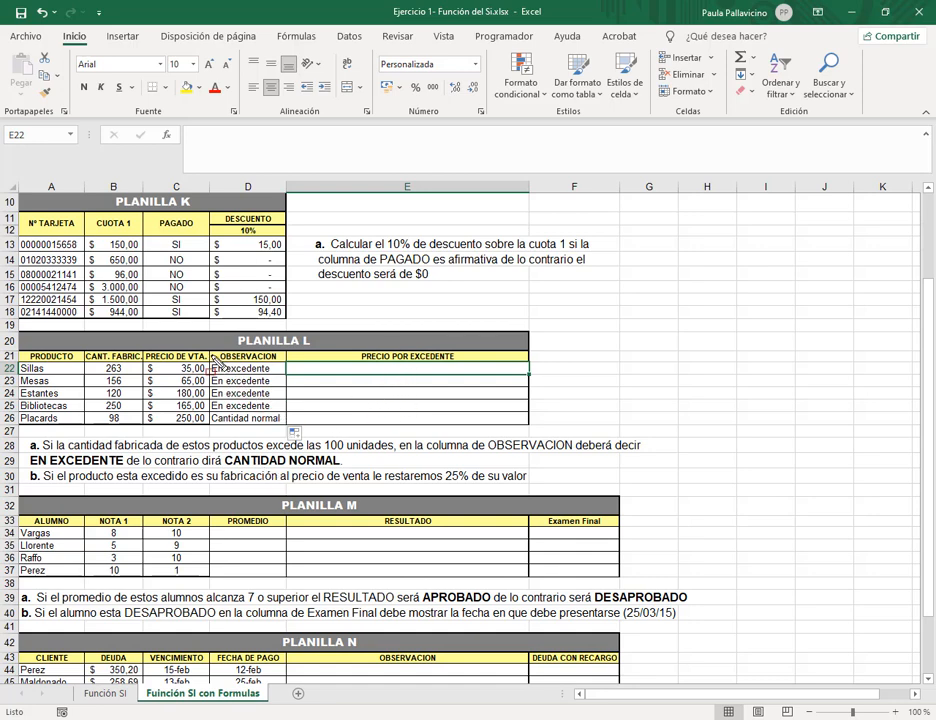
mouse_move(208, 350)
mouse_down()
mouse_move(262, 413)
mouse_move(287, 426)
mouse_up()
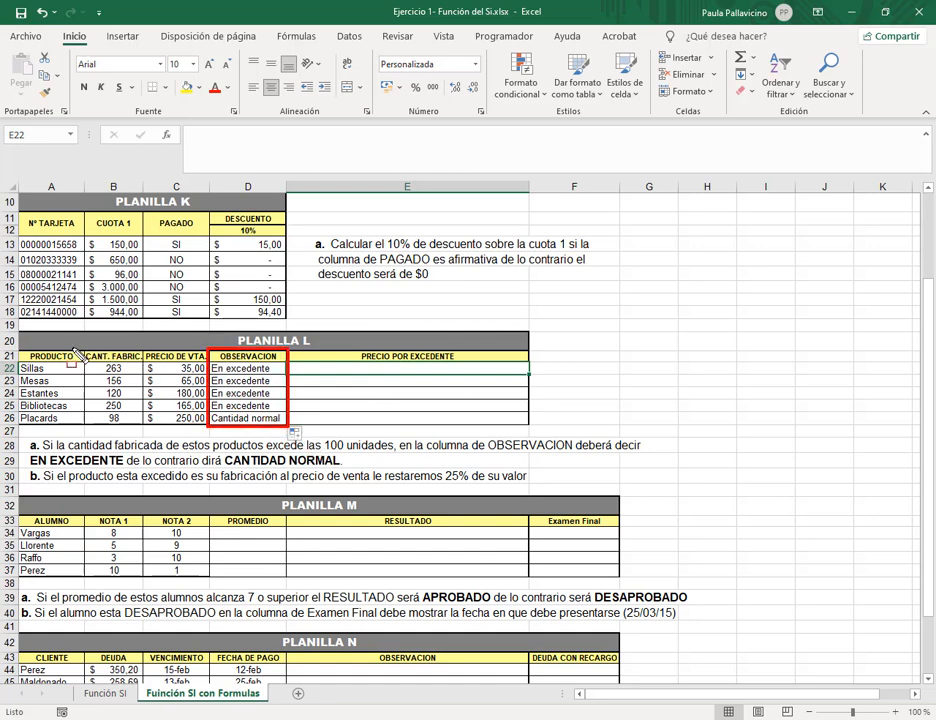
drag(80, 346, 143, 426)
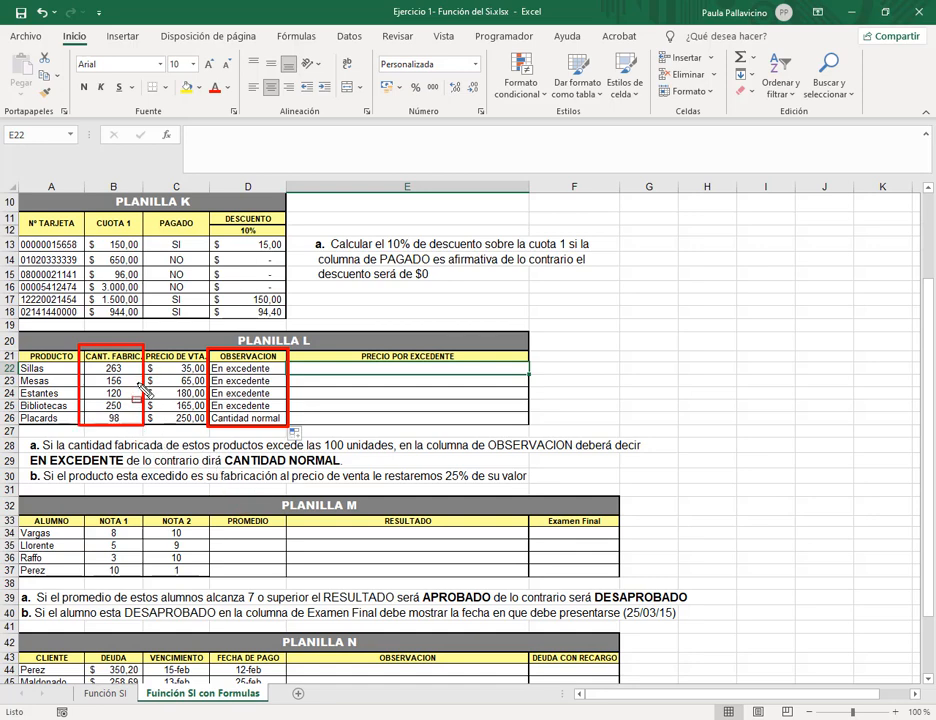
key(Escape)
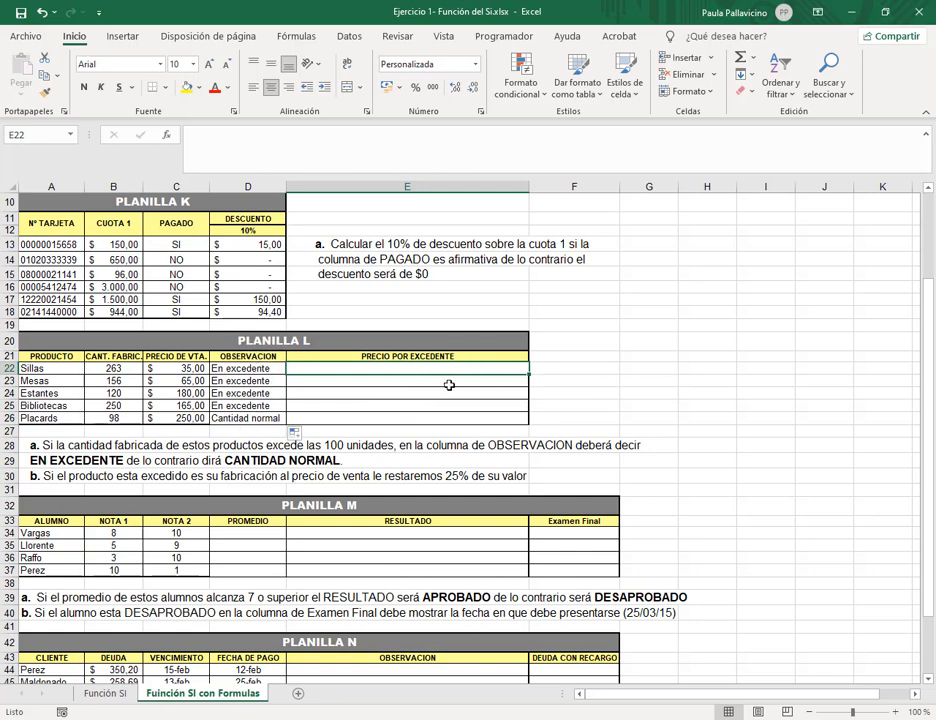
click(611, 369)
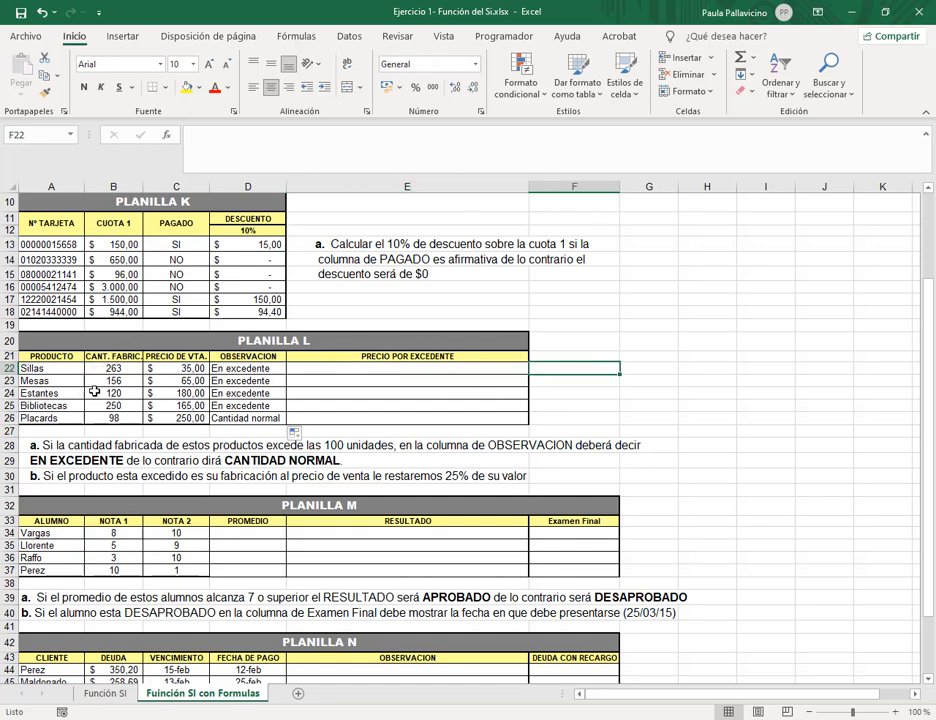
Start an SI formula in E22 of Planilla L that tests whether the observation in D22 equals "En excedente".
key(Left)
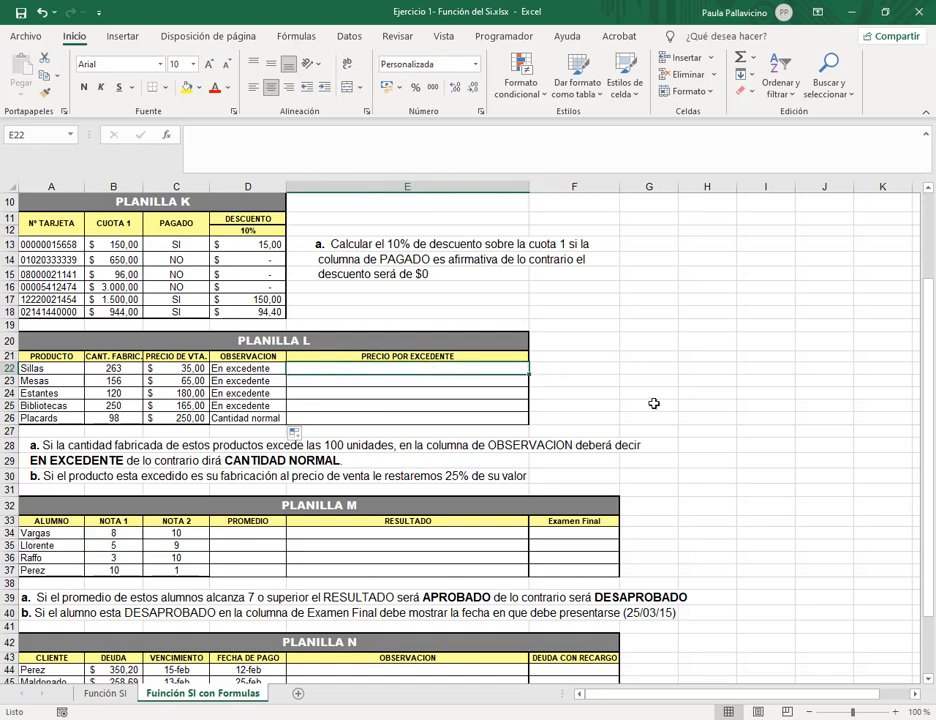
text(=si)
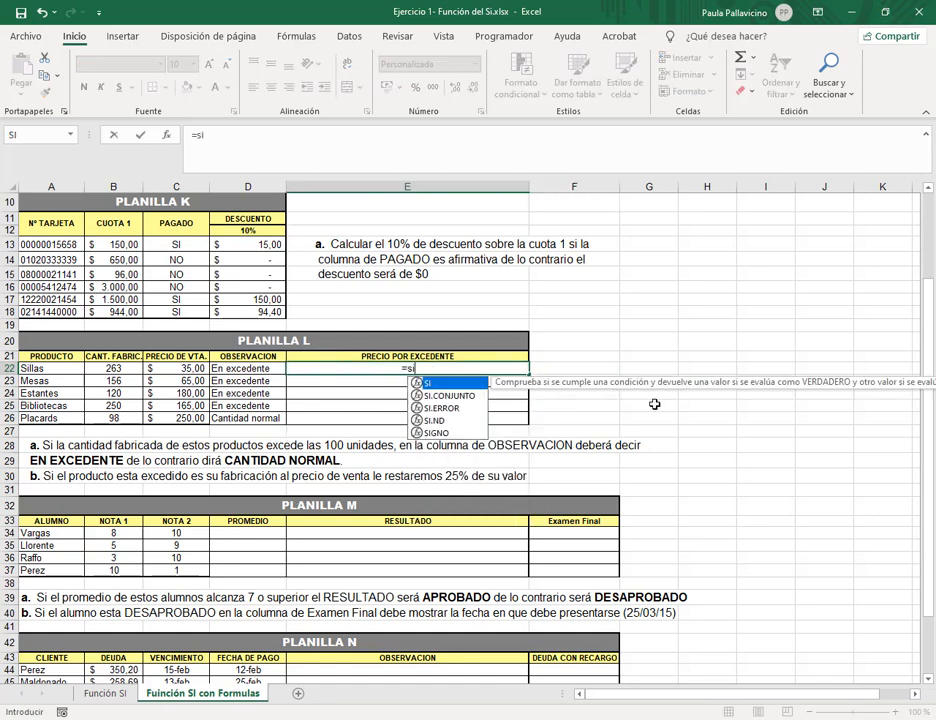
text(()
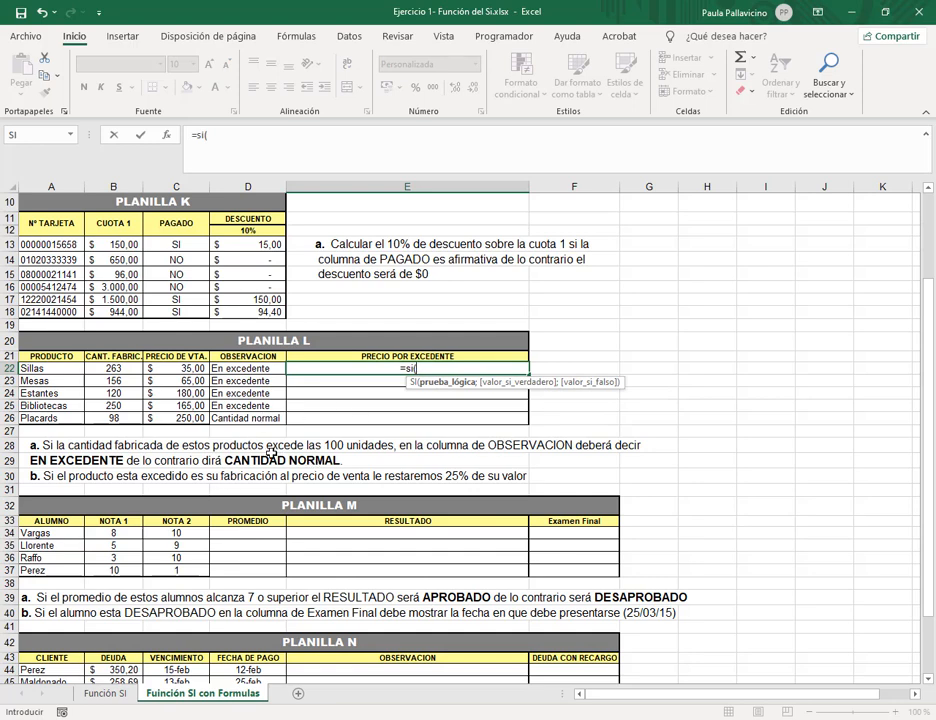
click(281, 369)
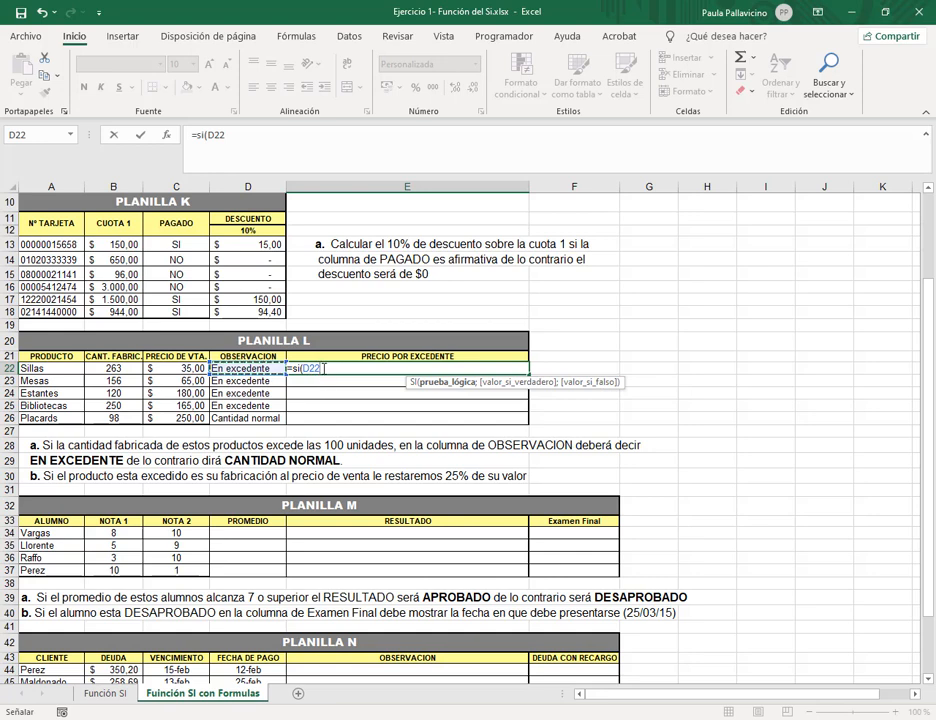
text(=)
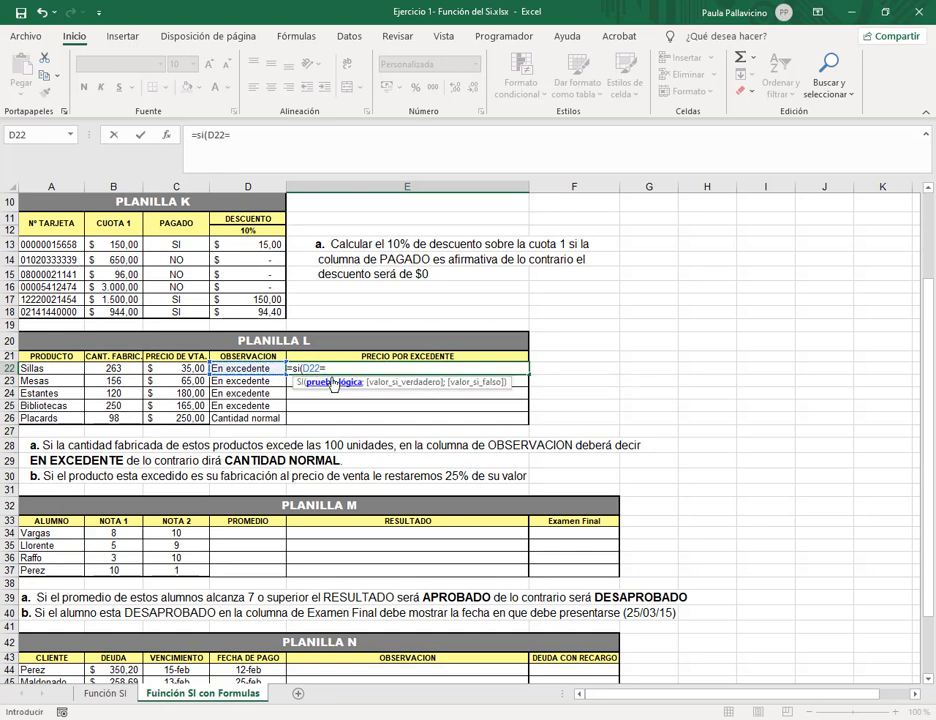
click(331, 139)
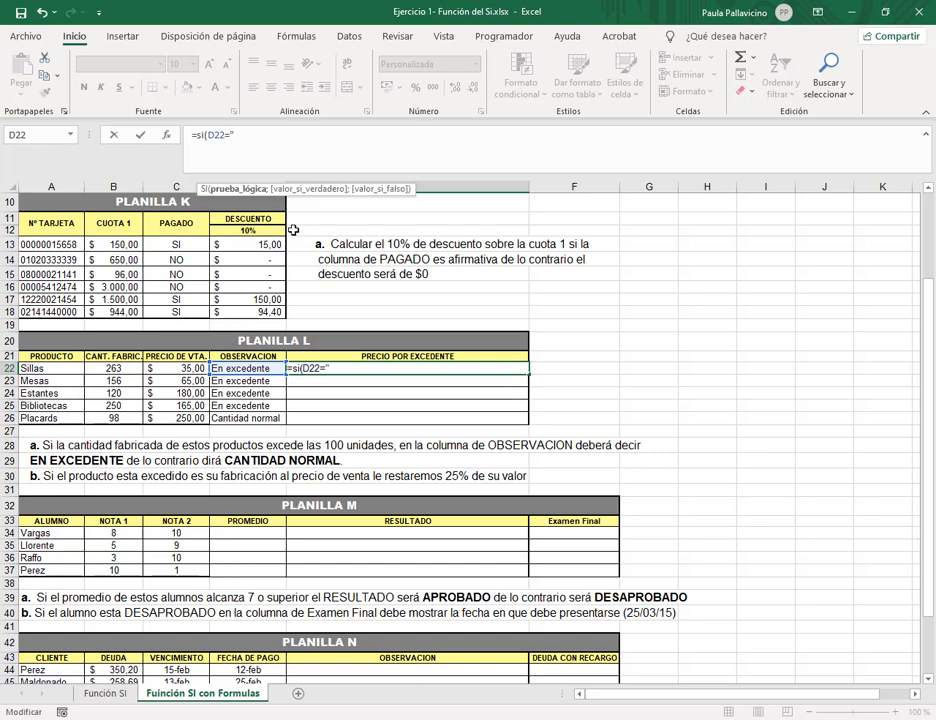
text(En exce)
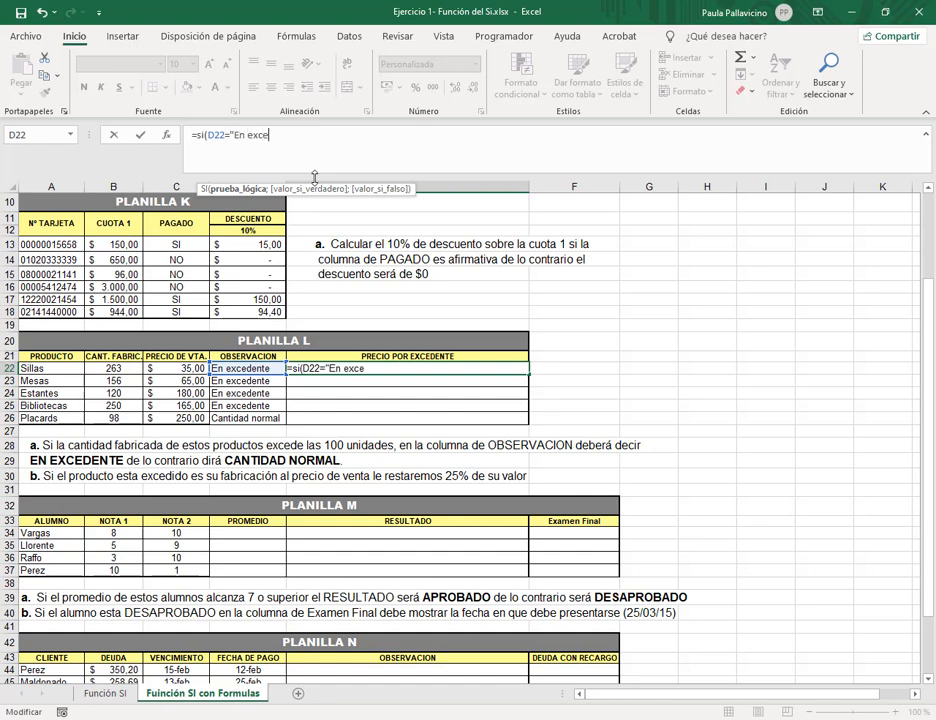
text(dente";)
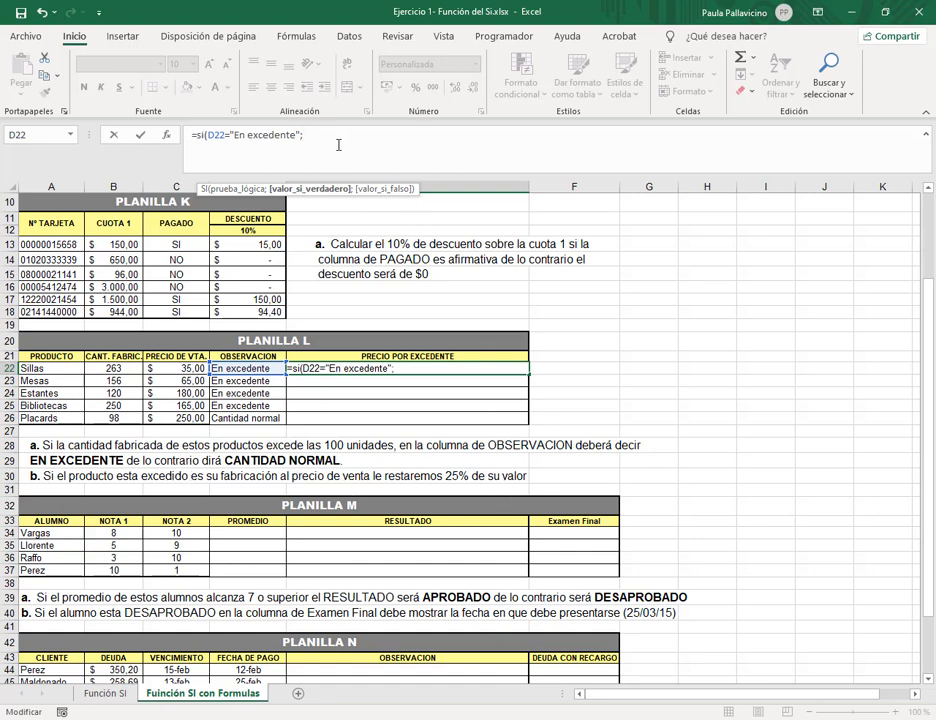
Set the E22 formula's true result to the sale price minus 25%, as C22-(C22*25%).
click(157, 369)
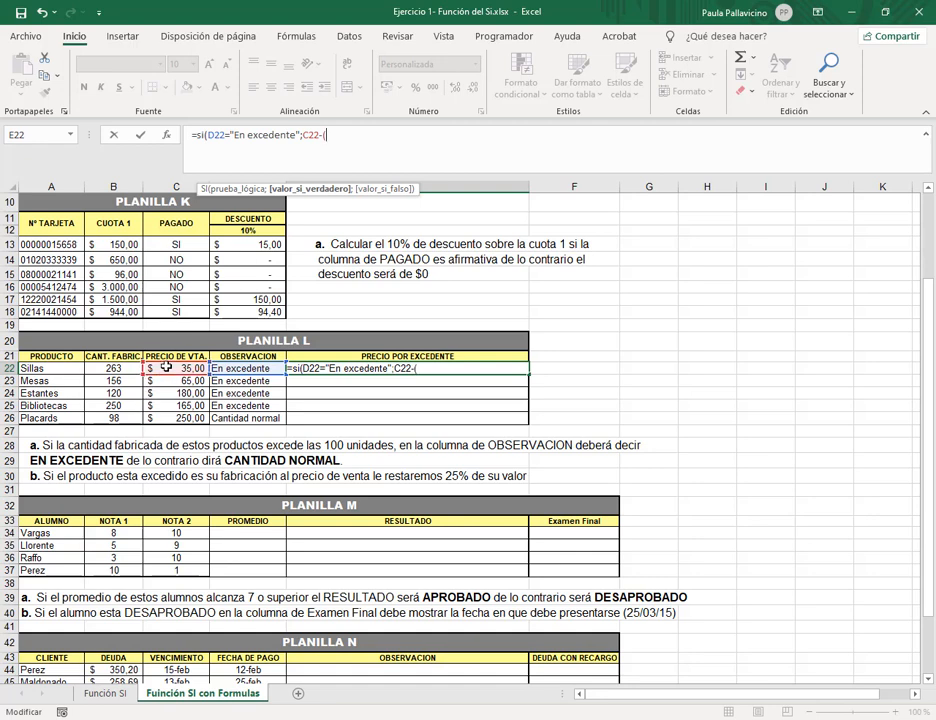
click(166, 368)
text(*)
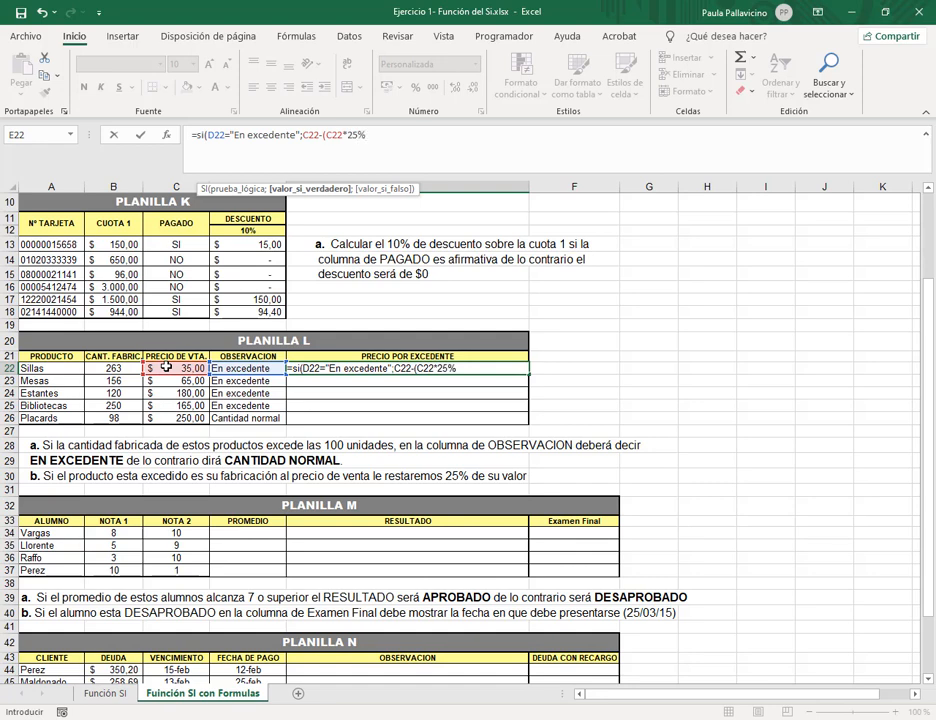
text(25%);)
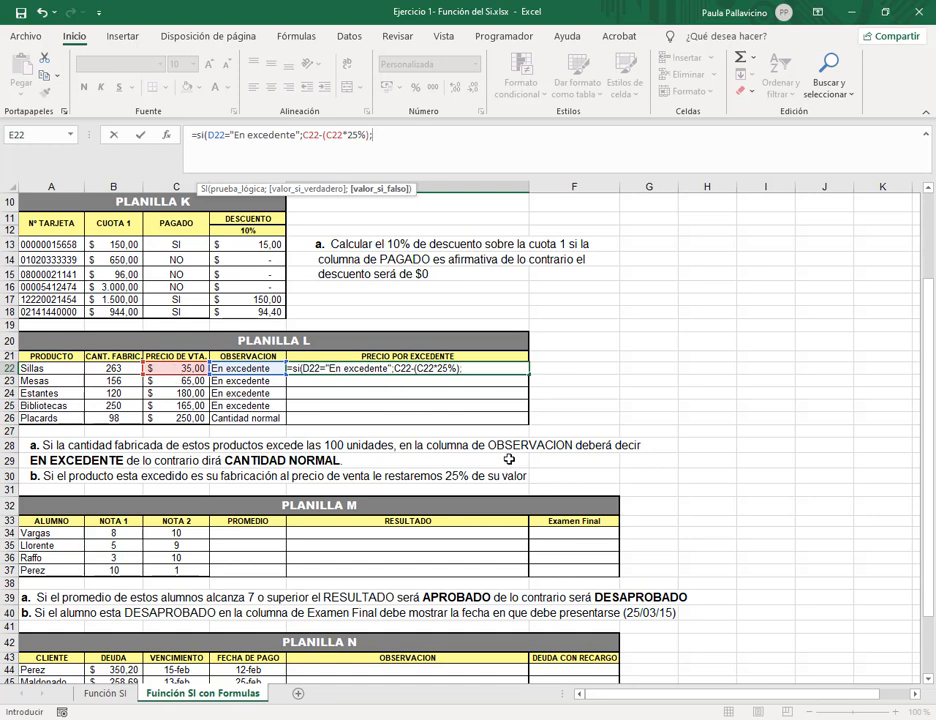
Finish the E22 formula with C22 as the false result and copy it down through E26 in the PRECIO POR EXCEDENTE column.
click(393, 136)
click(186, 369)
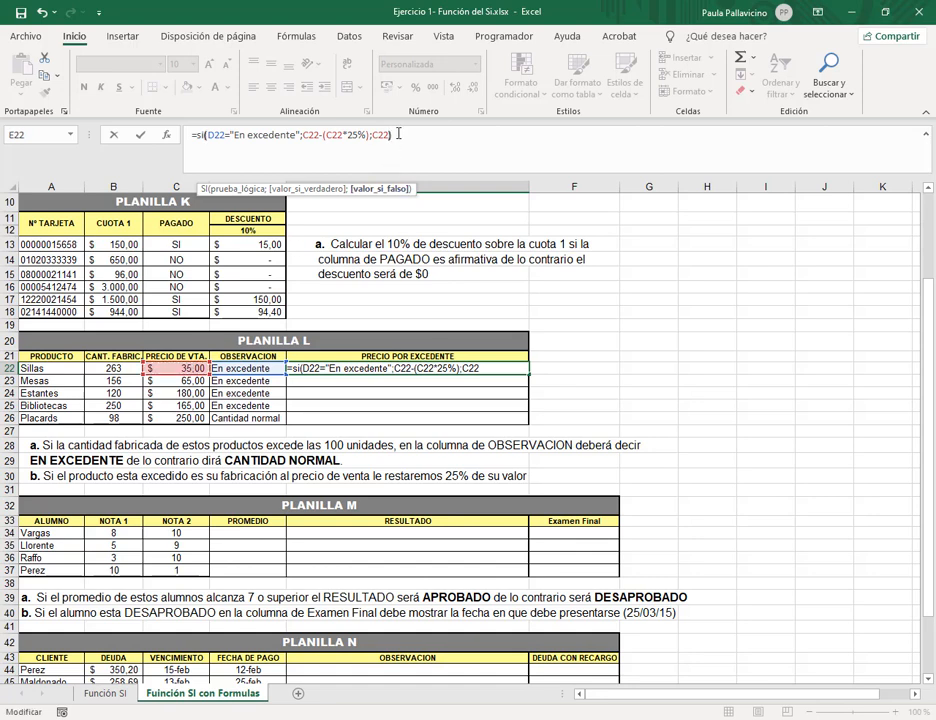
text())
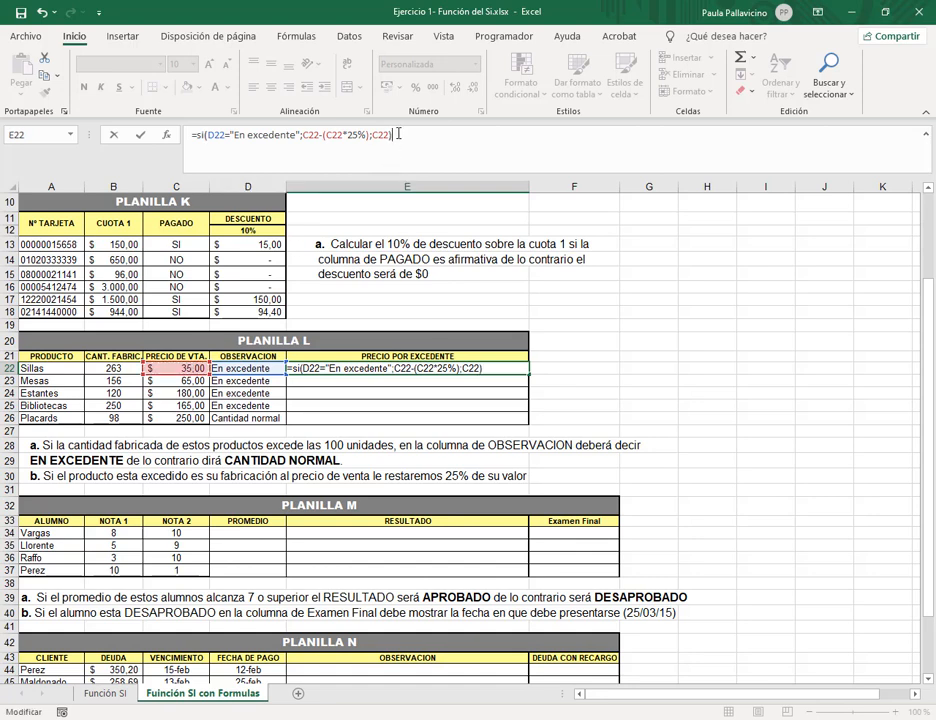
key(Return)
click(410, 368)
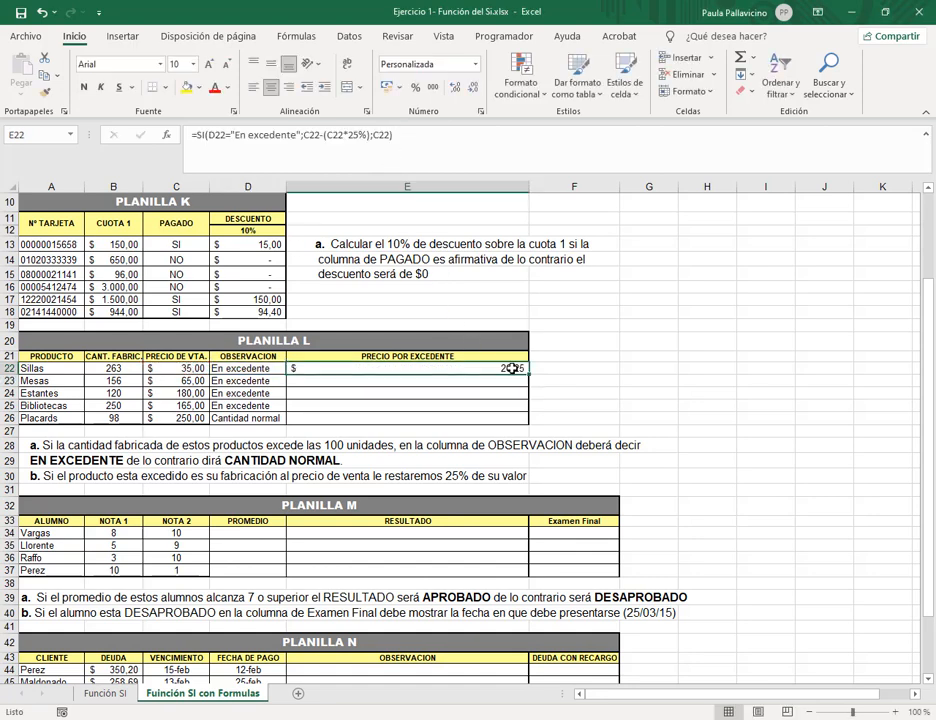
drag(528, 374, 529, 424)
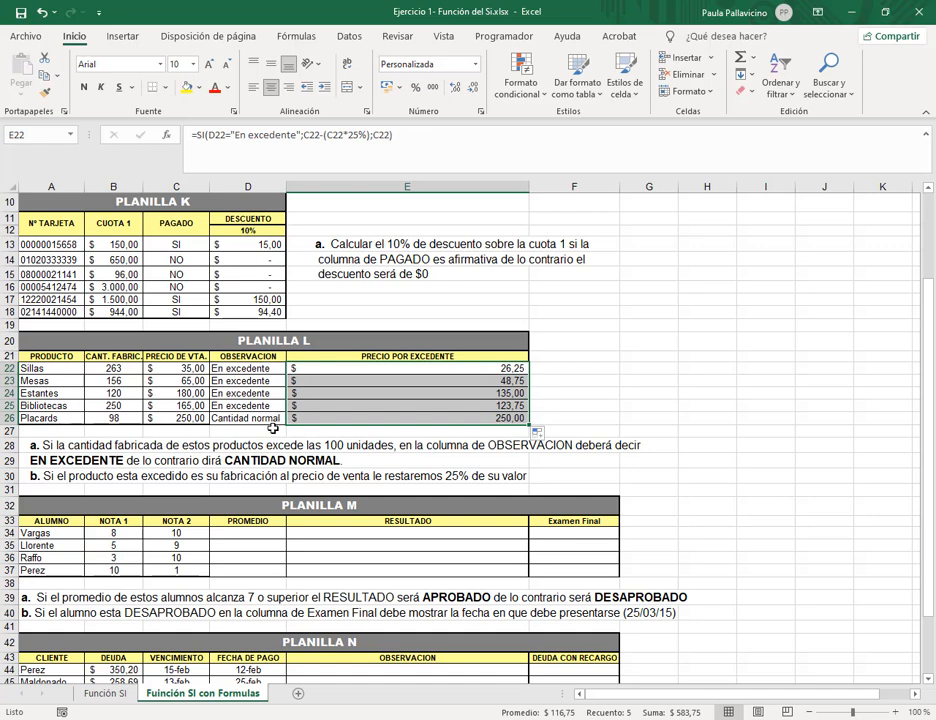
Start an alternative SI formula in F22 that tests whether the manufactured quantity in B22 is greater than 100.
click(596, 369)
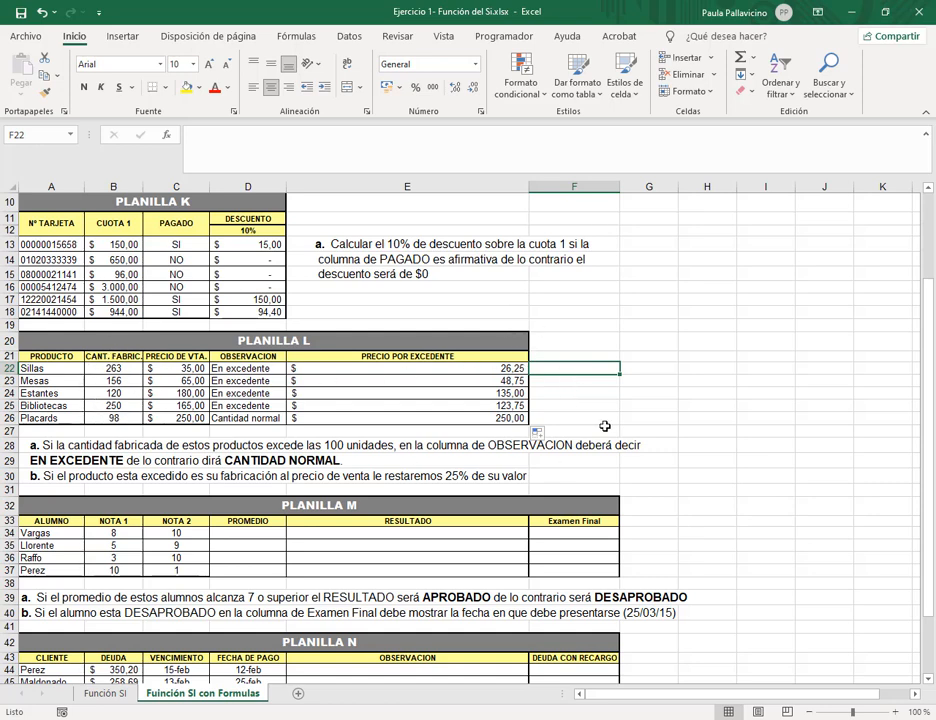
text(=si()
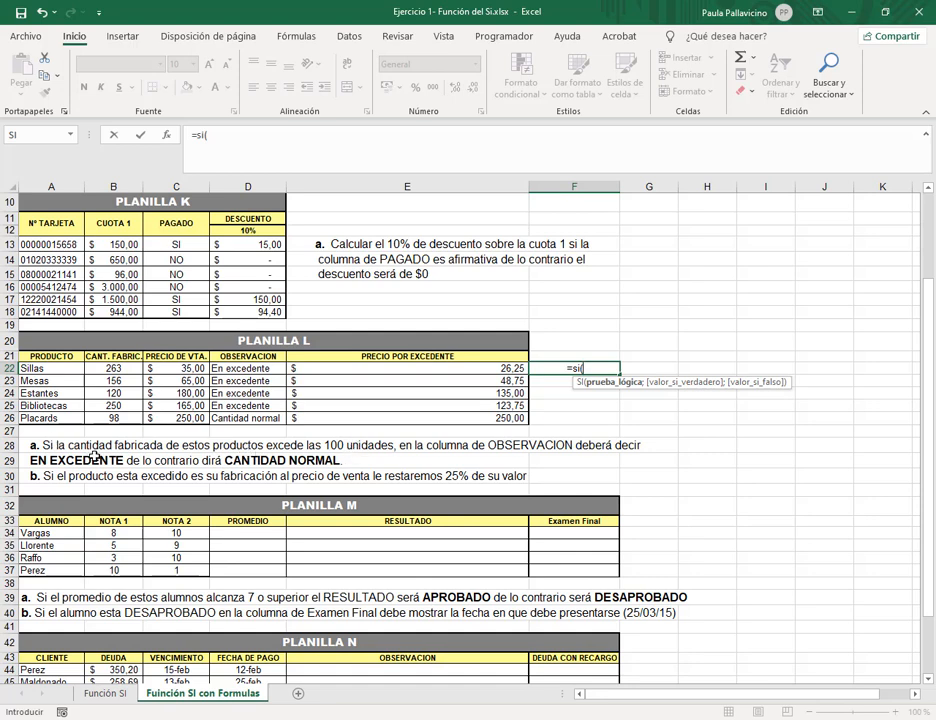
click(110, 368)
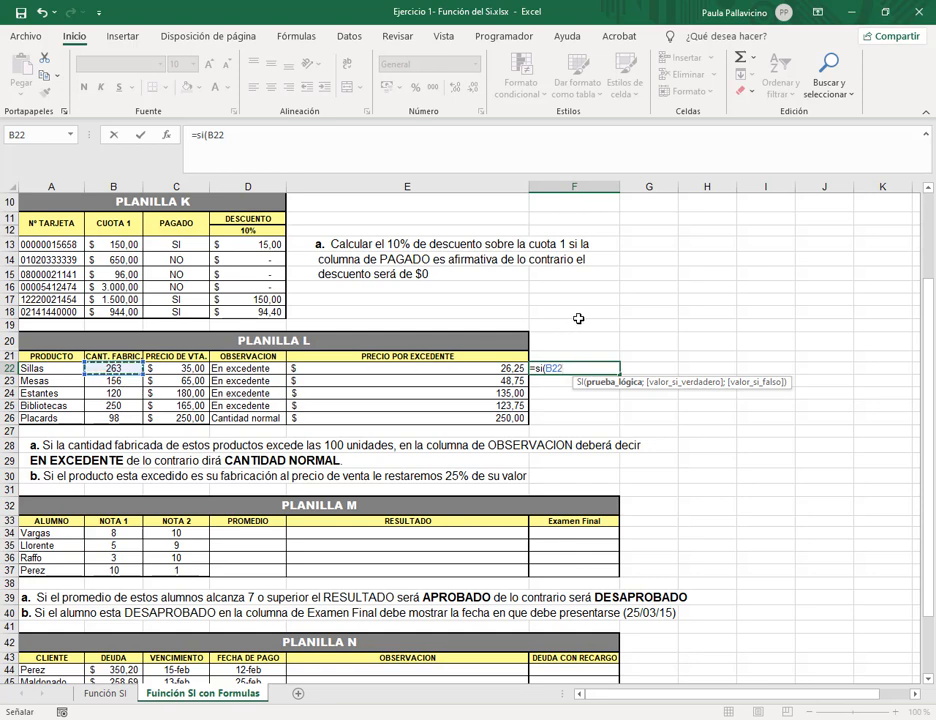
text(>100)
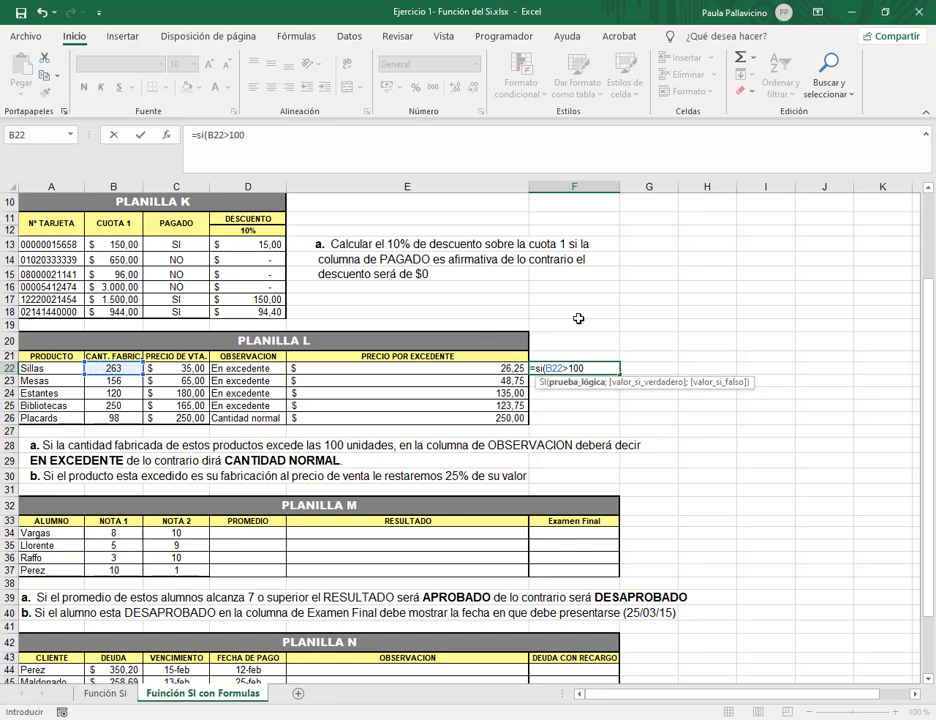
text(;)
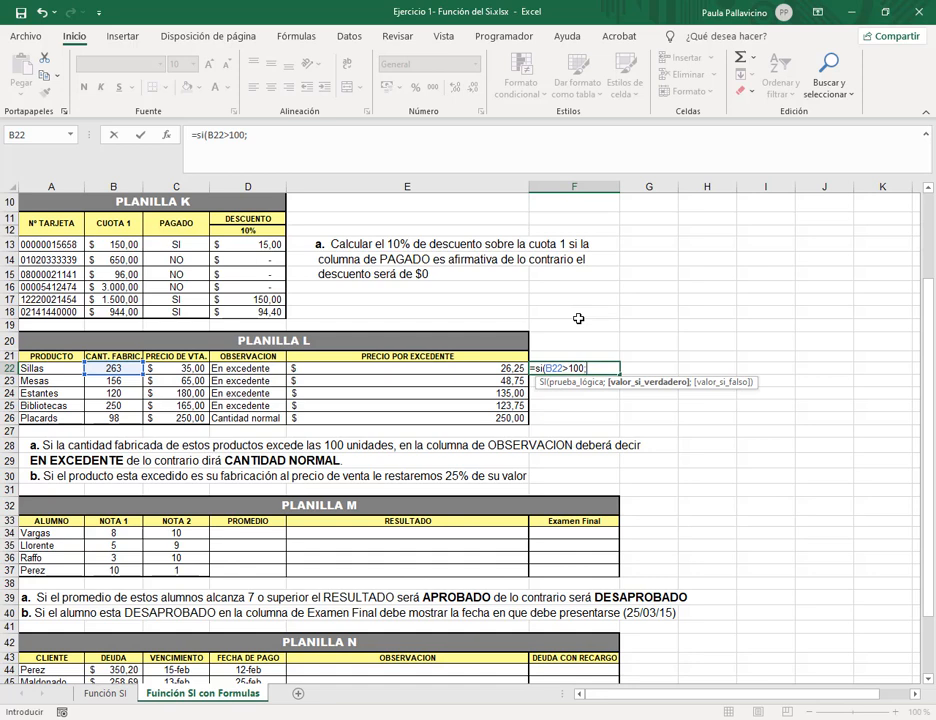
Complete the F22 formula so it returns C22-(C22*25%) when true and C22 when false.
click(193, 368)
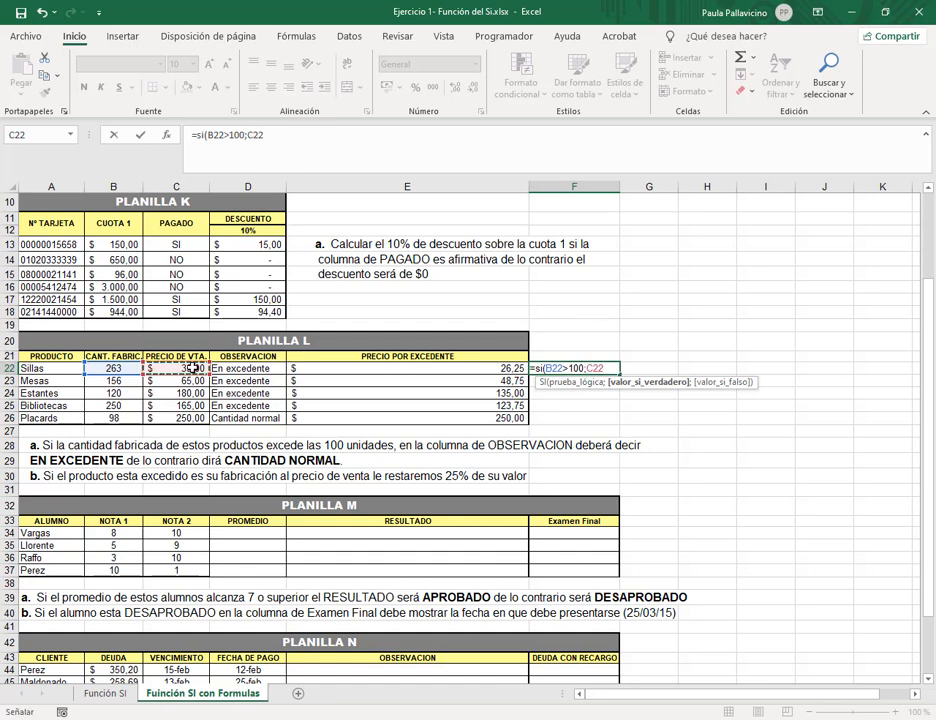
text(-()
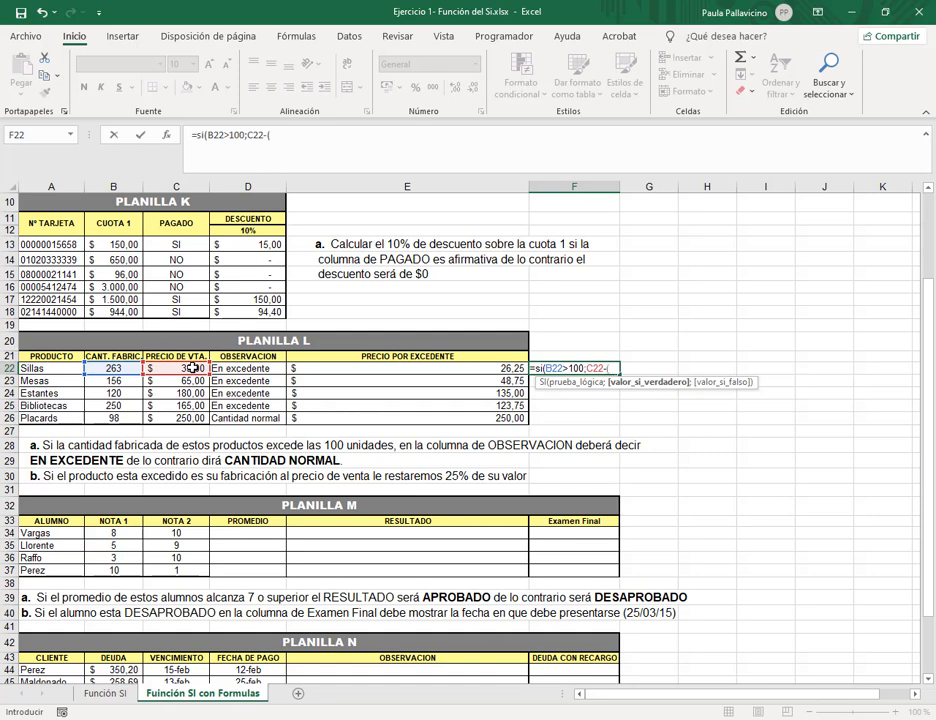
click(193, 368)
text(*)
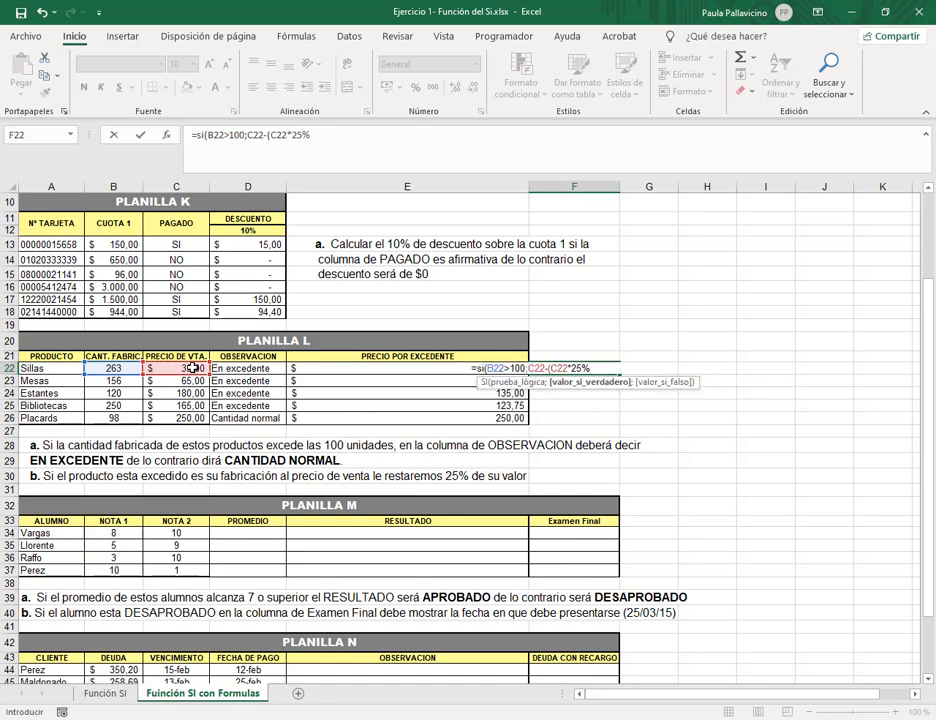
text(25%);)
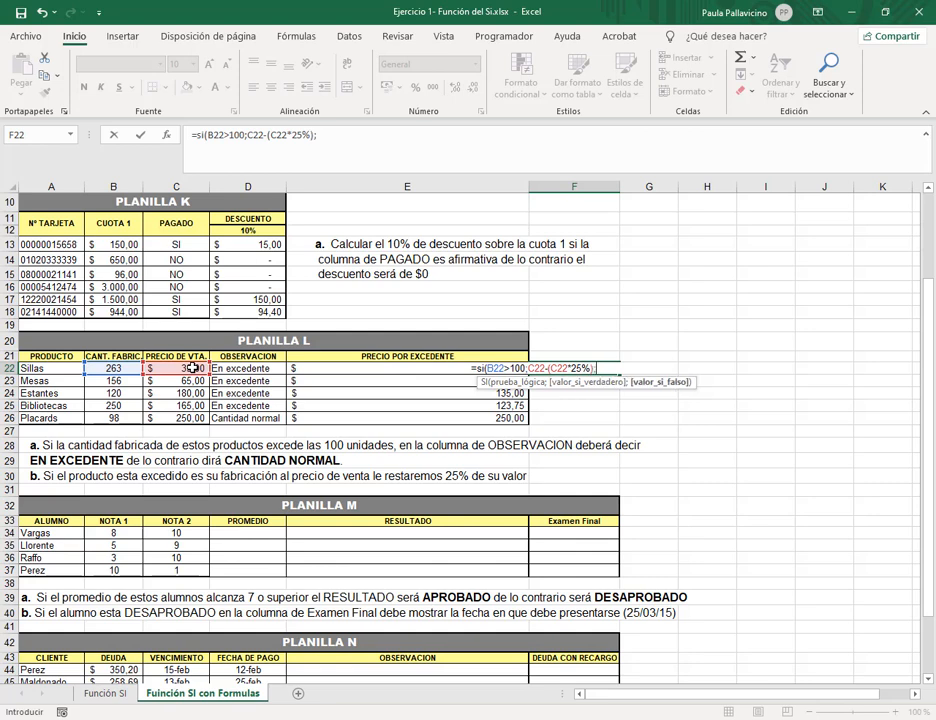
click(193, 368)
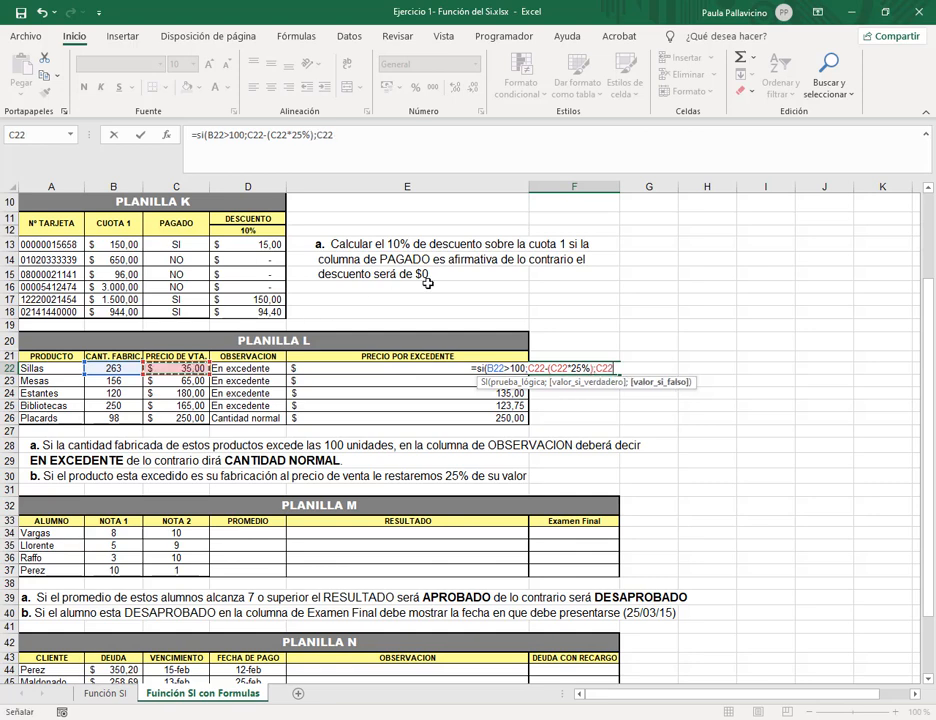
text())
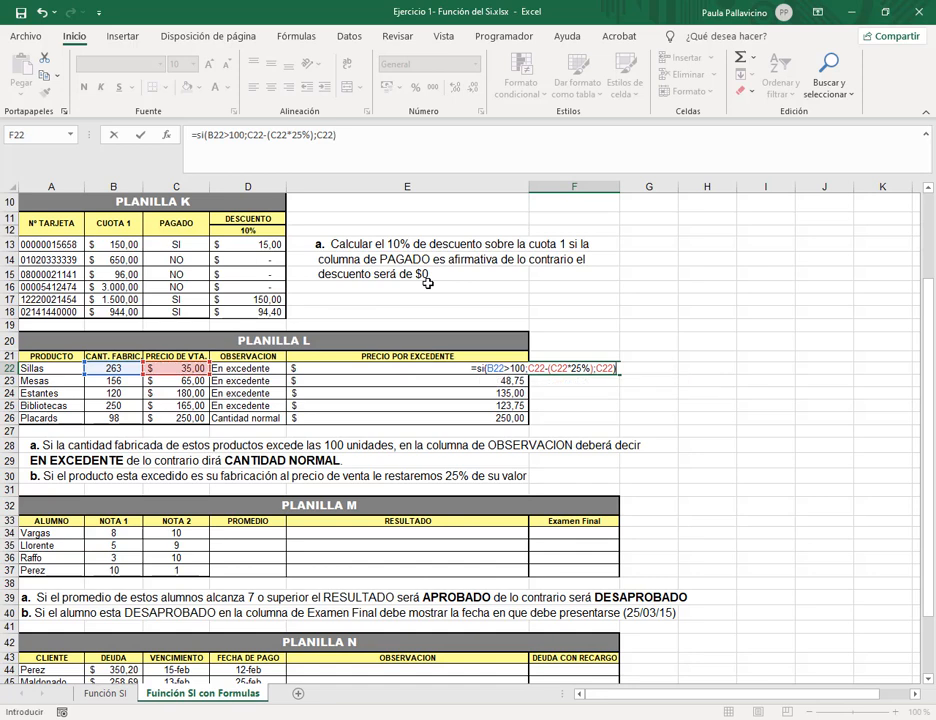
key(Return)
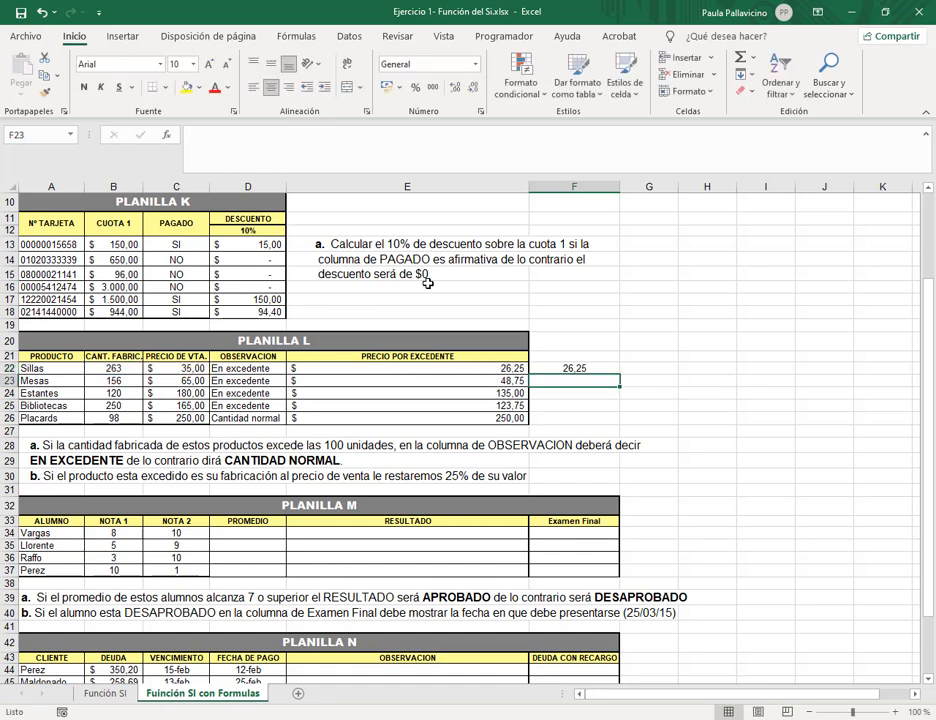
Copy the F22 formula down through F26 beside Planilla L.
click(573, 369)
drag(620, 374, 618, 424)
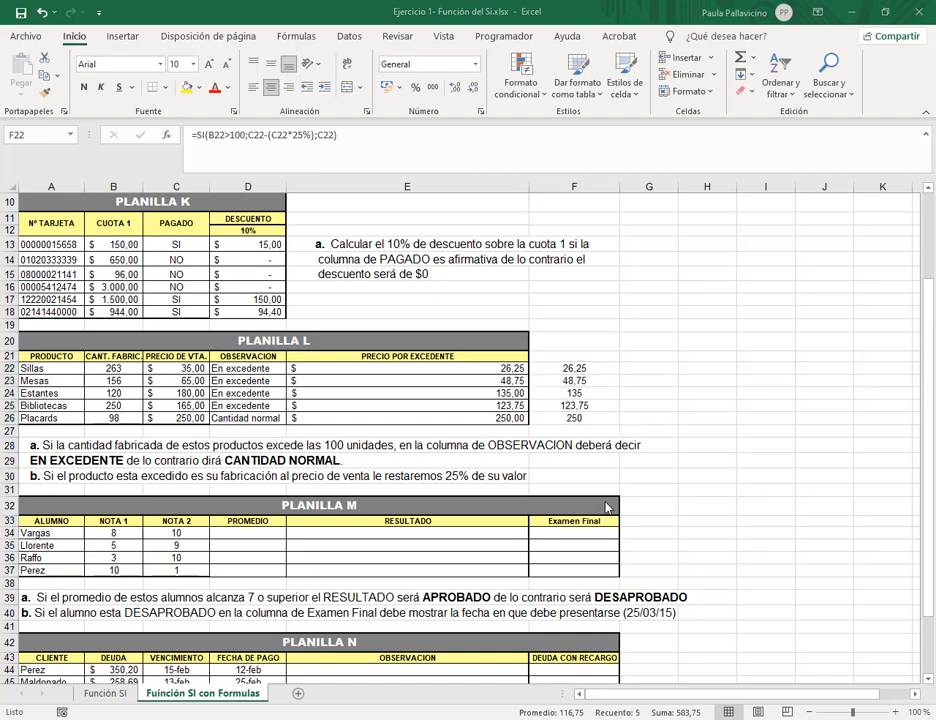
click(386, 461)
scroll(386, 461, down, 1)
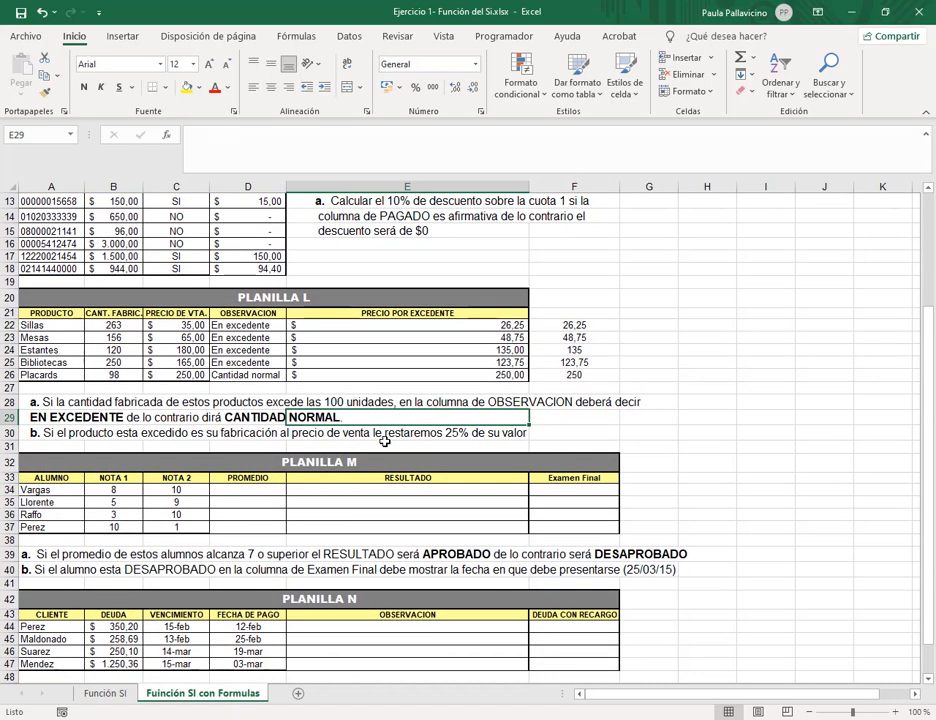
Calculate the average of B34:C34 in D34 with PROMEDIO and copy it down through D37 in Planilla M.
scroll(465, 473, down, 3)
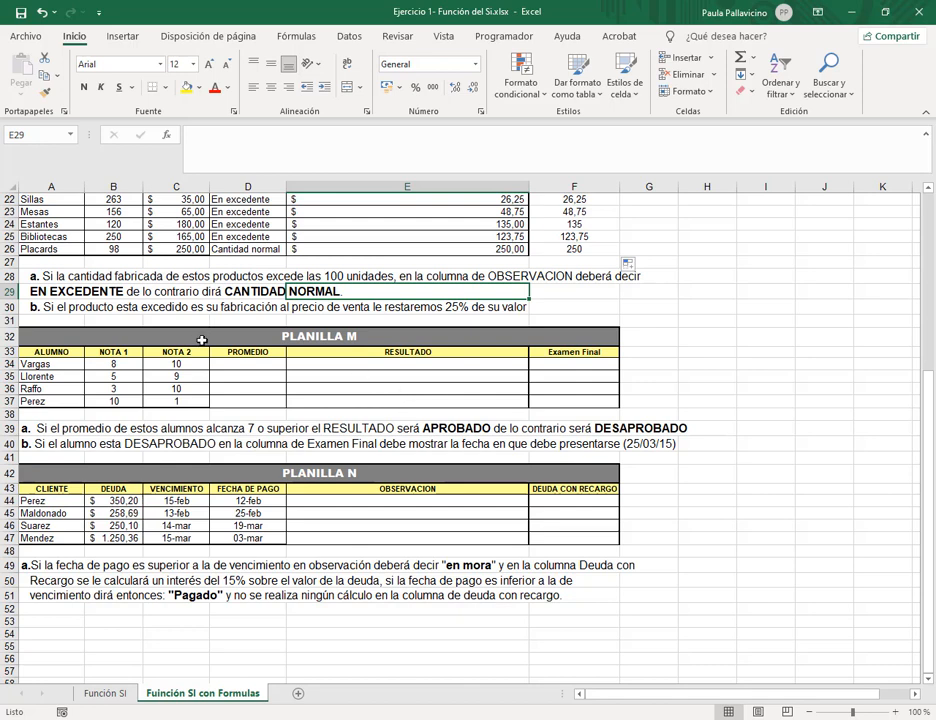
click(251, 364)
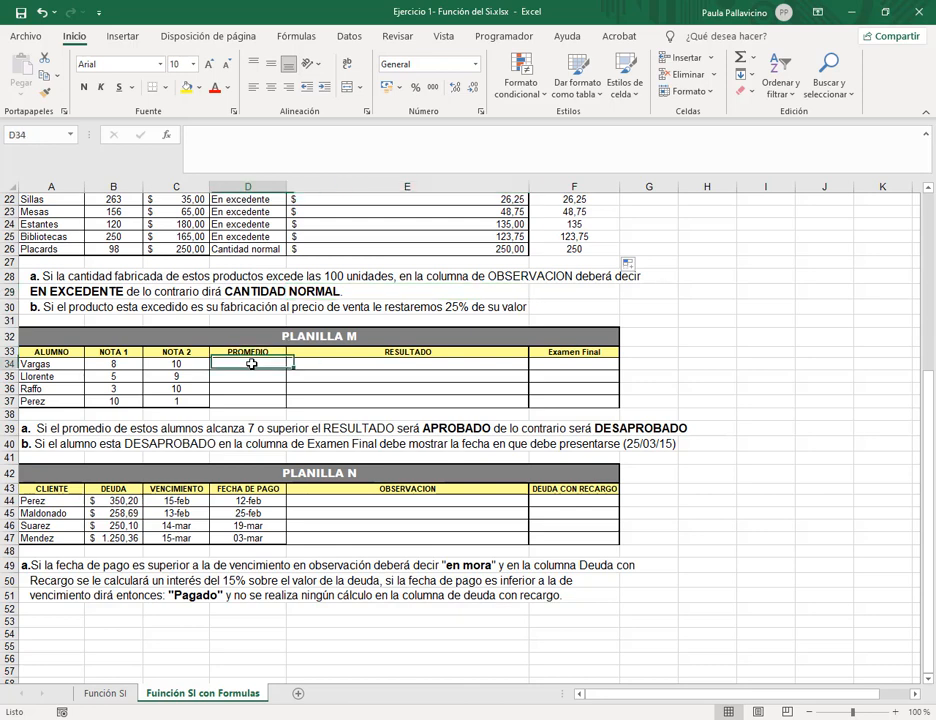
click(756, 59)
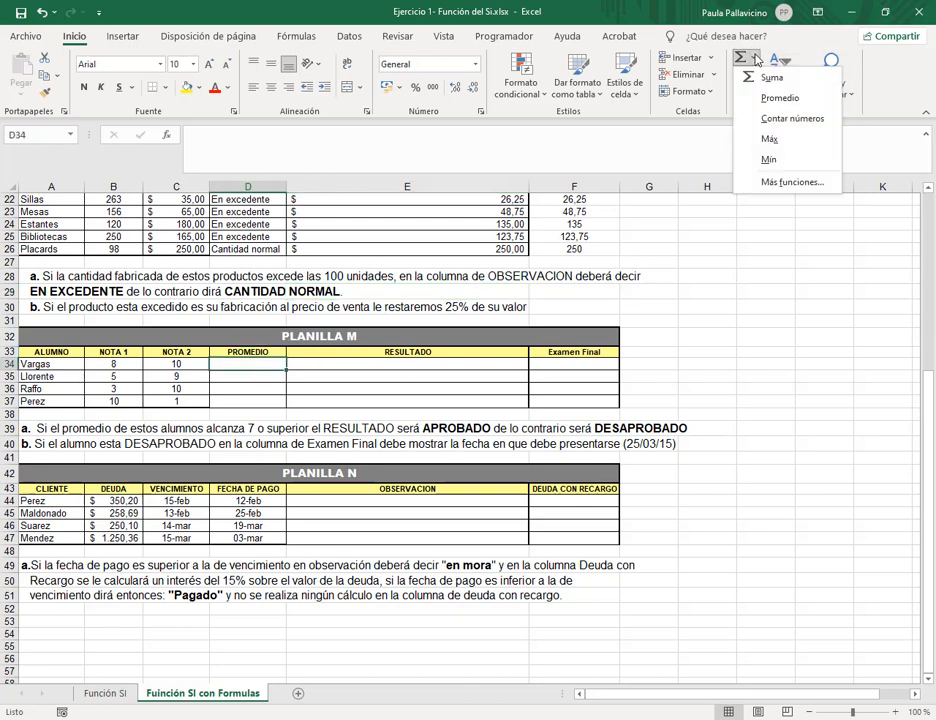
click(772, 98)
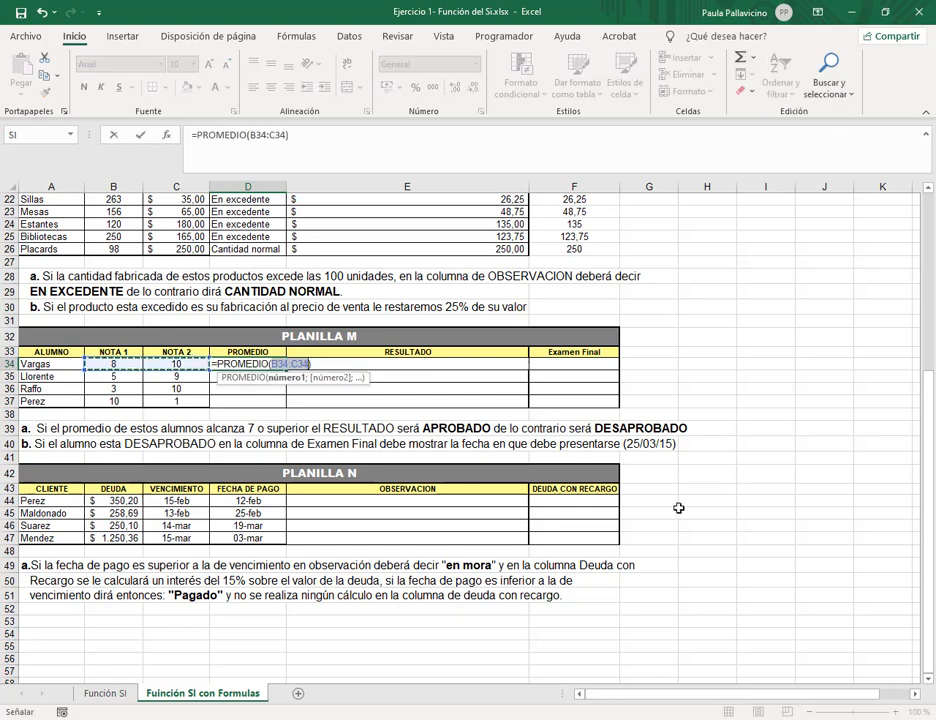
key(Return)
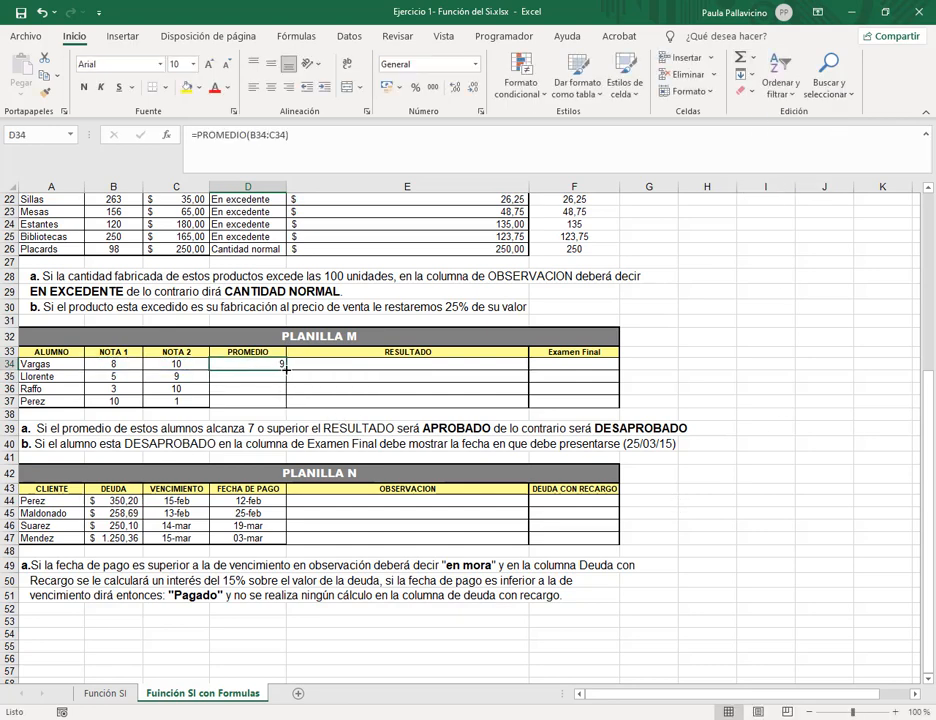
drag(284, 370, 284, 403)
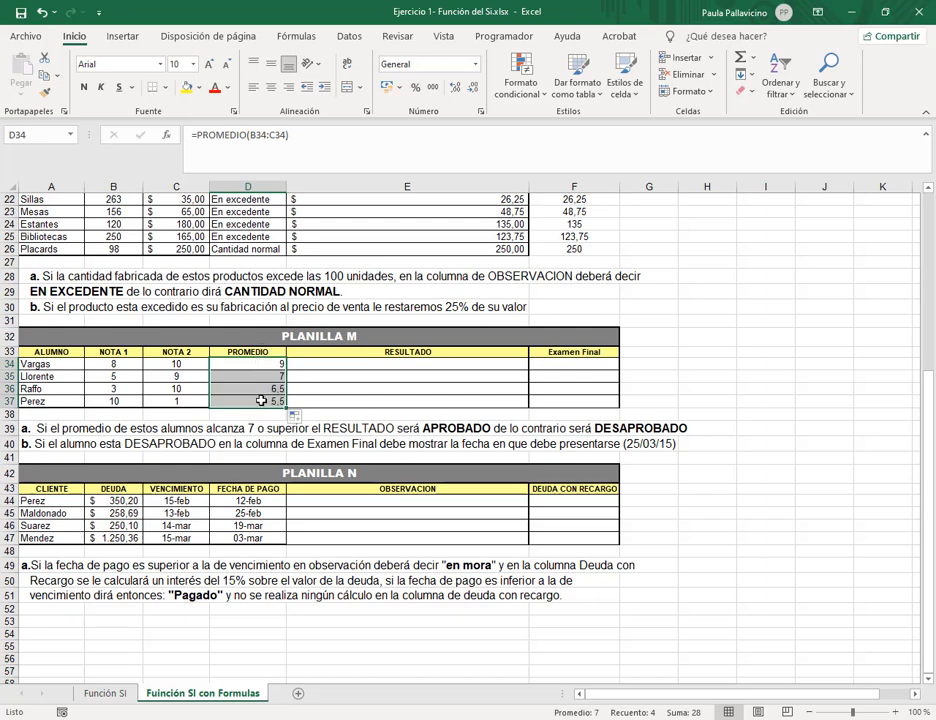
Enter =SI(D34>=7;"Aprobado";"Desaprobado") in E34 and copy it down through E37 in the RESULTADO column.
click(407, 362)
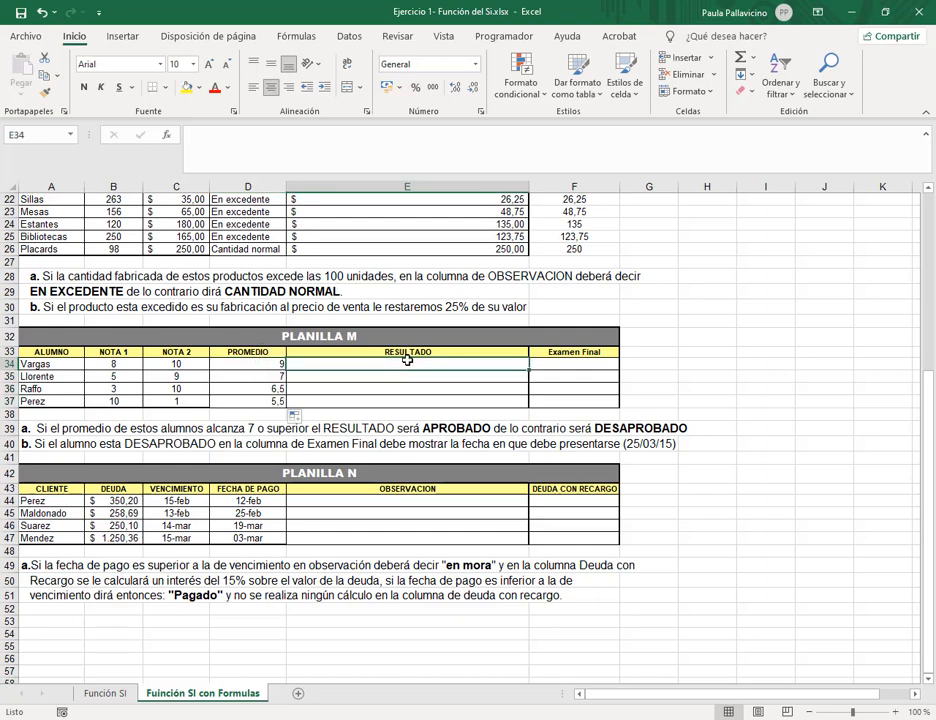
text(=si)
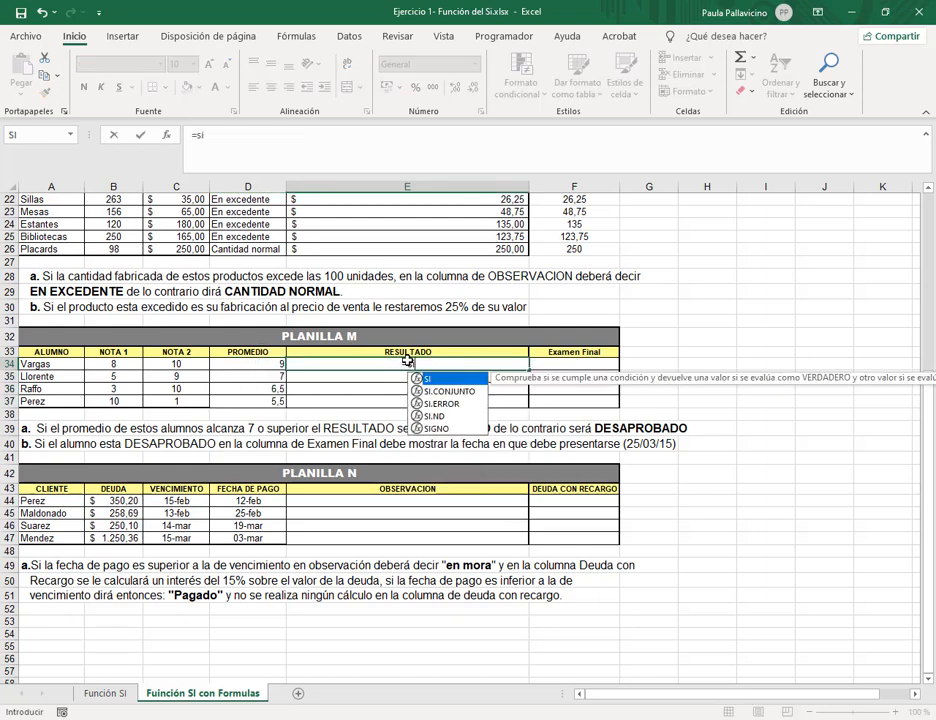
text(()
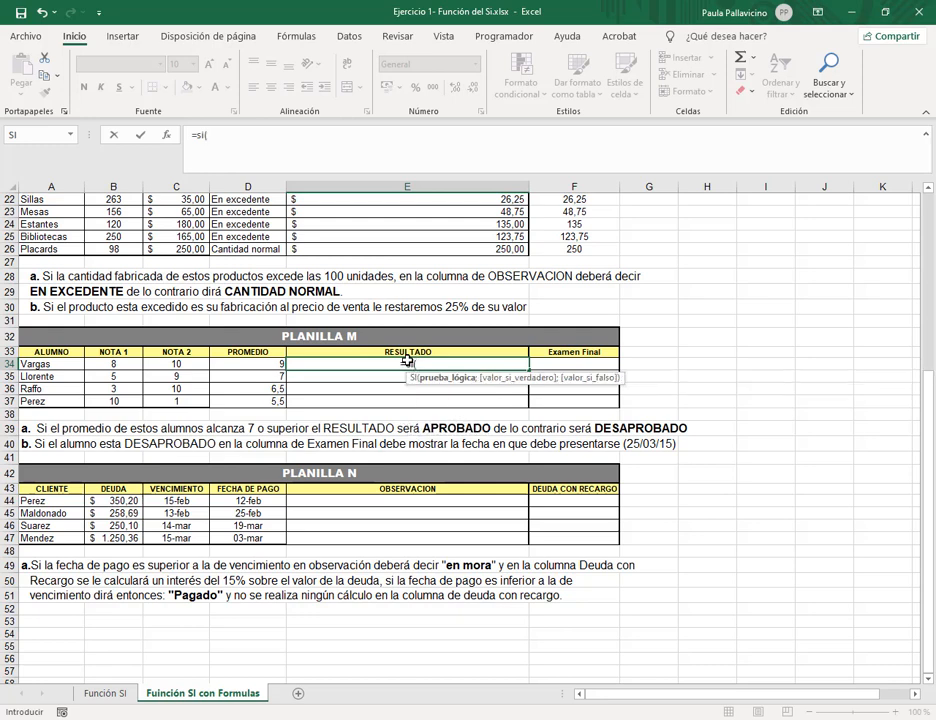
click(274, 364)
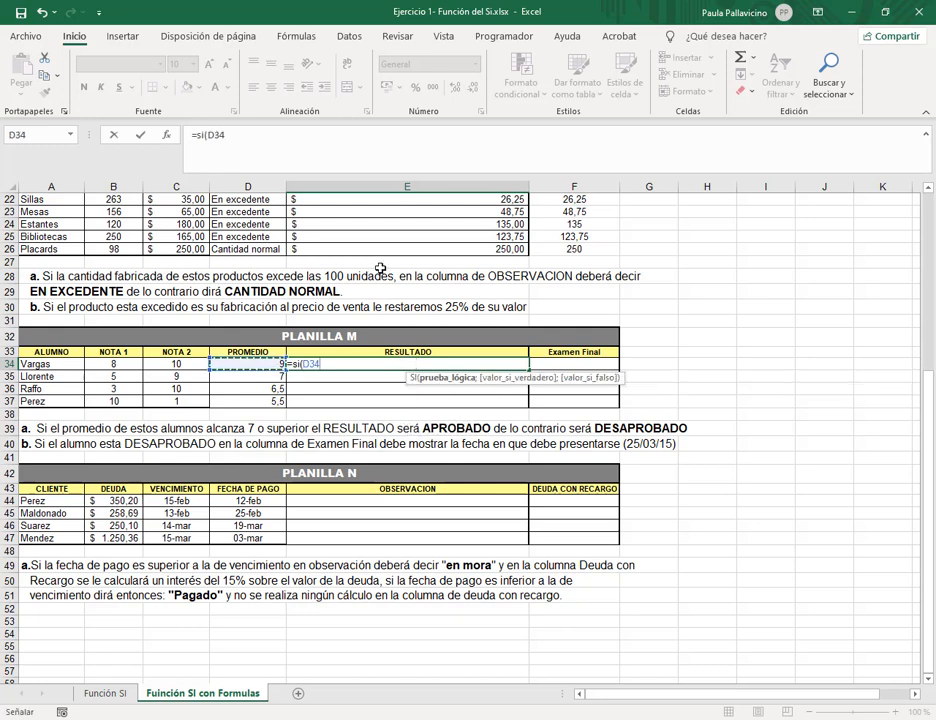
text(>)
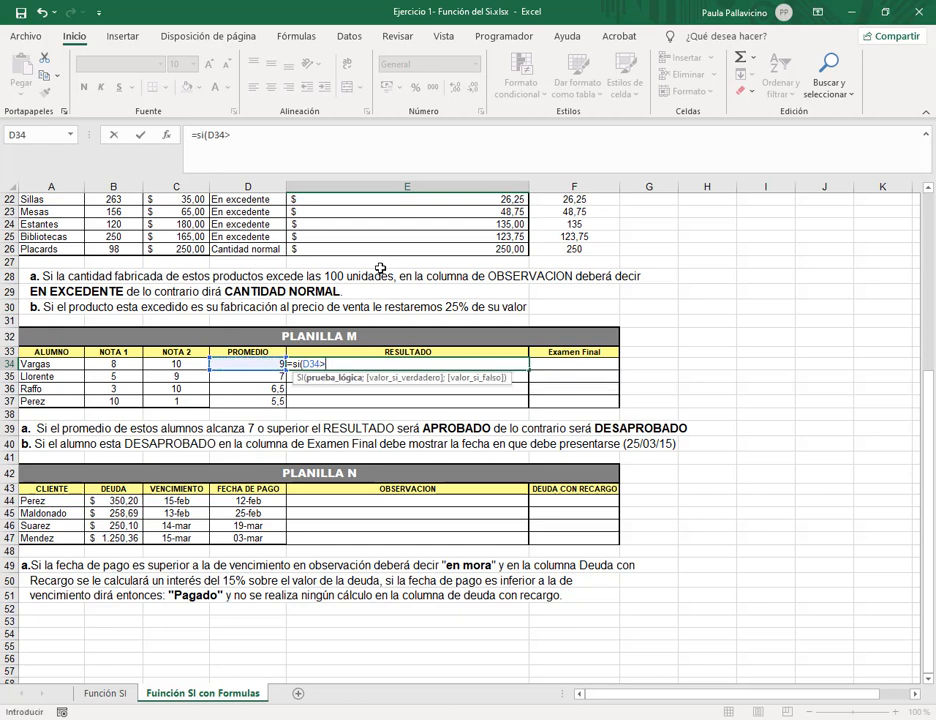
text(=7;")
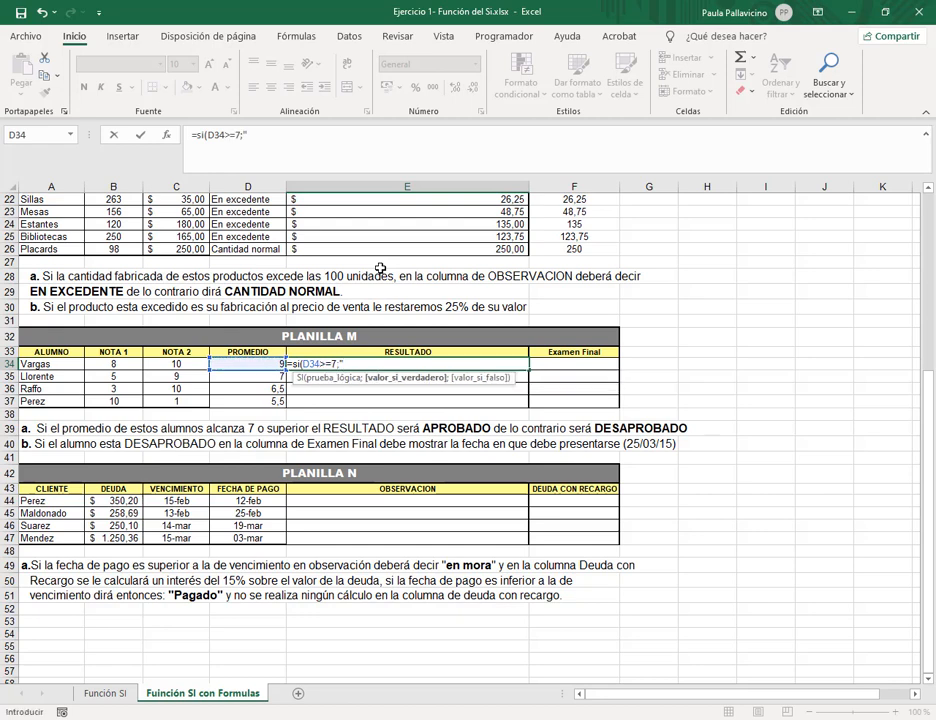
text(Aprobado")
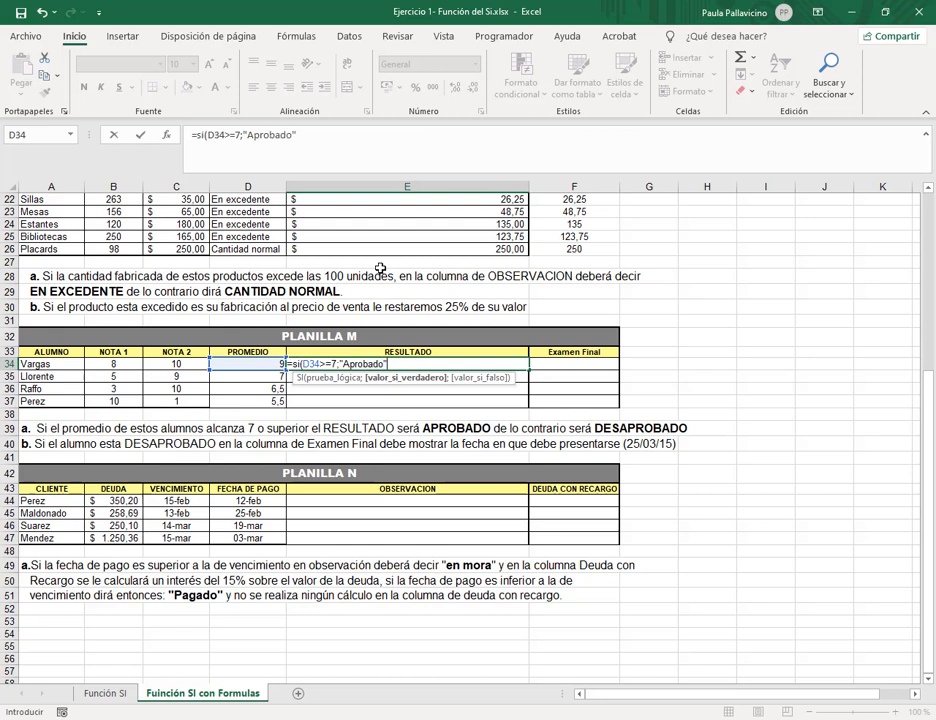
text(;")
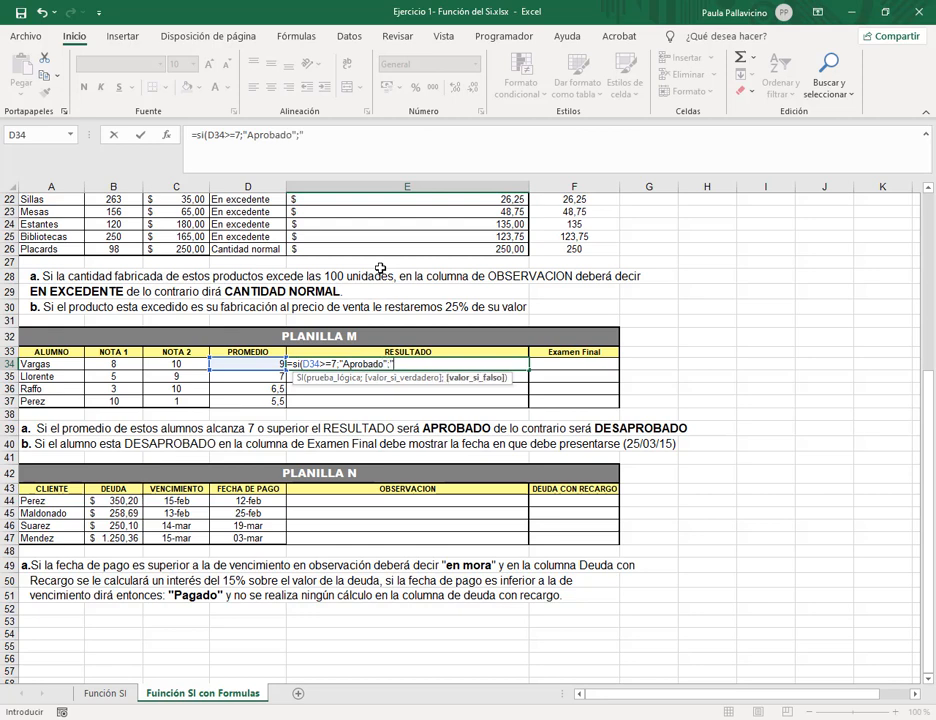
text(Desaprobado")
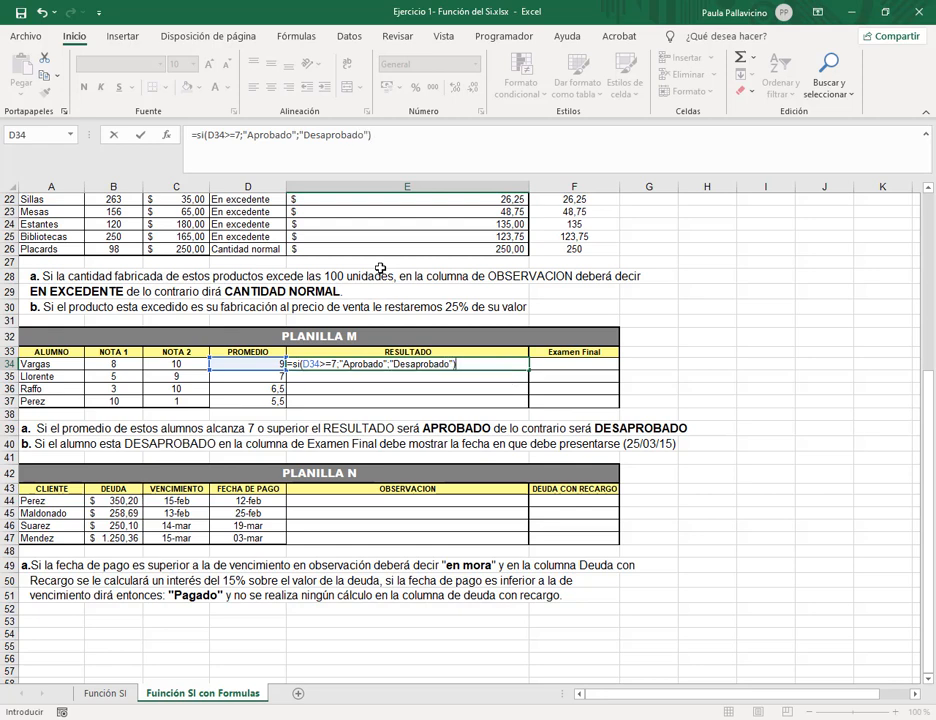
key(Return)
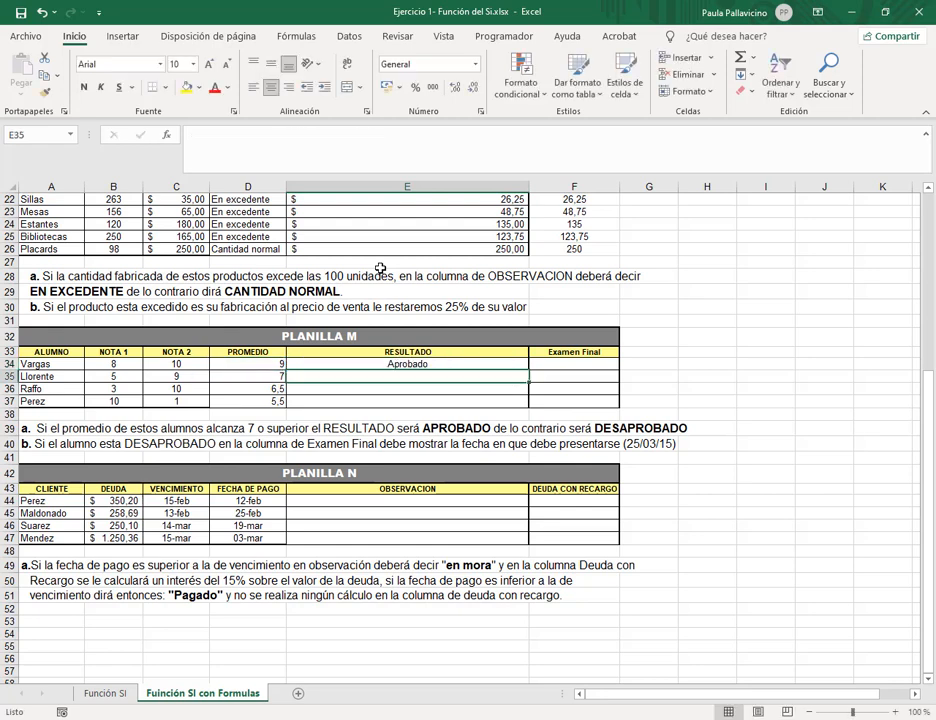
click(508, 364)
drag(528, 373, 528, 406)
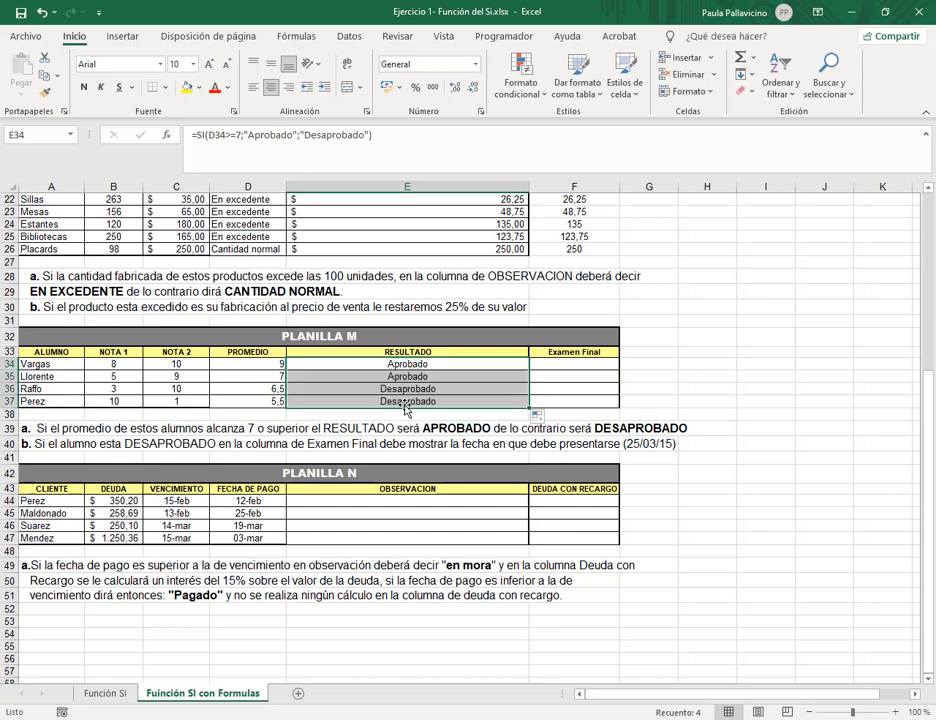
click(548, 365)
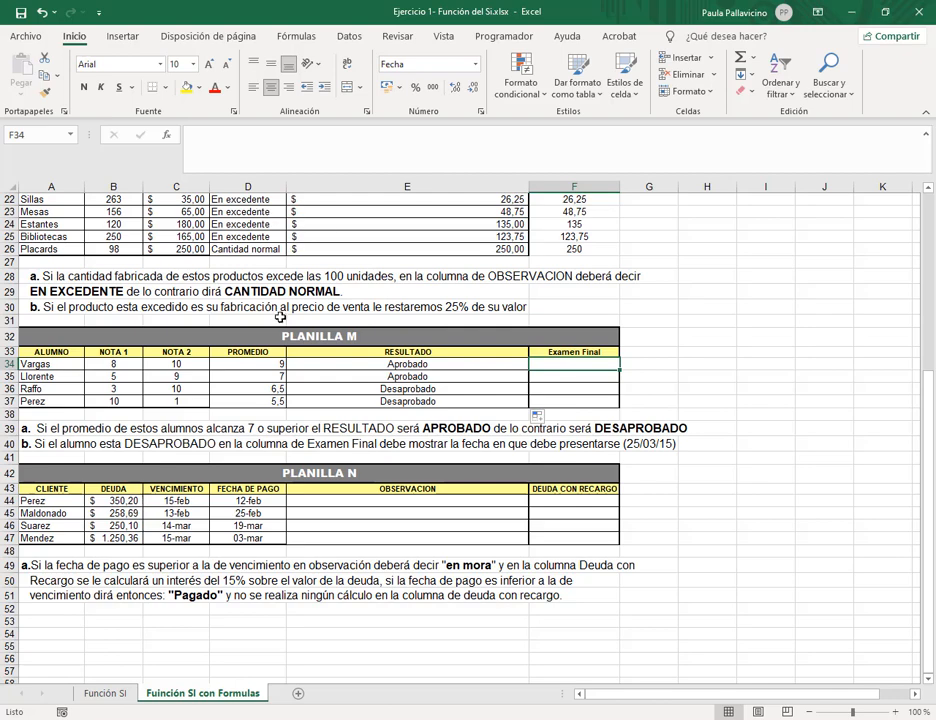
scroll(252, 270, up, 1)
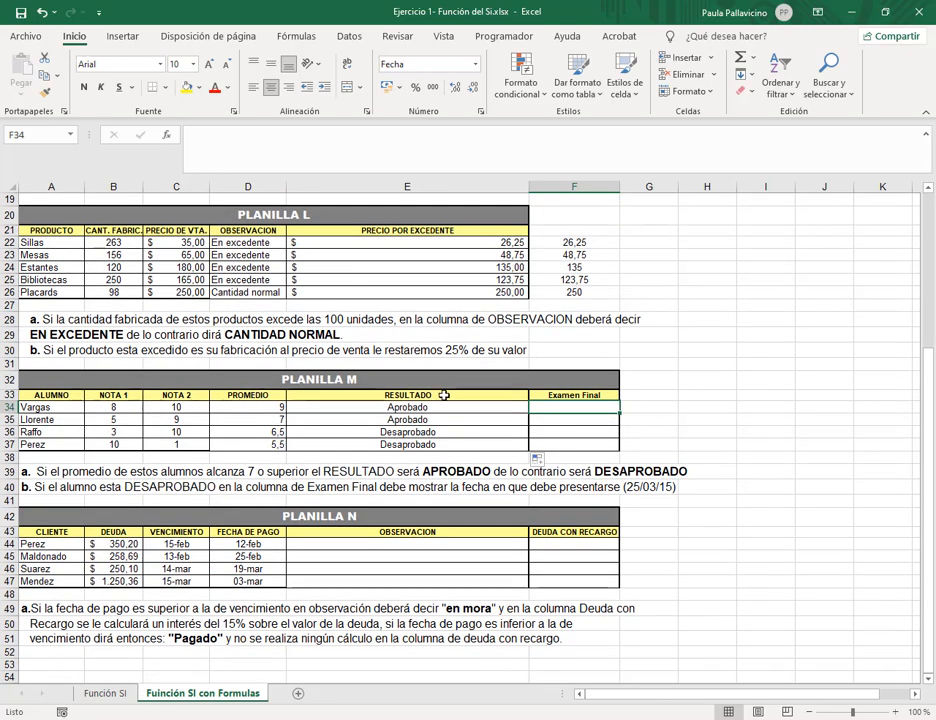
drag(443, 395, 443, 442)
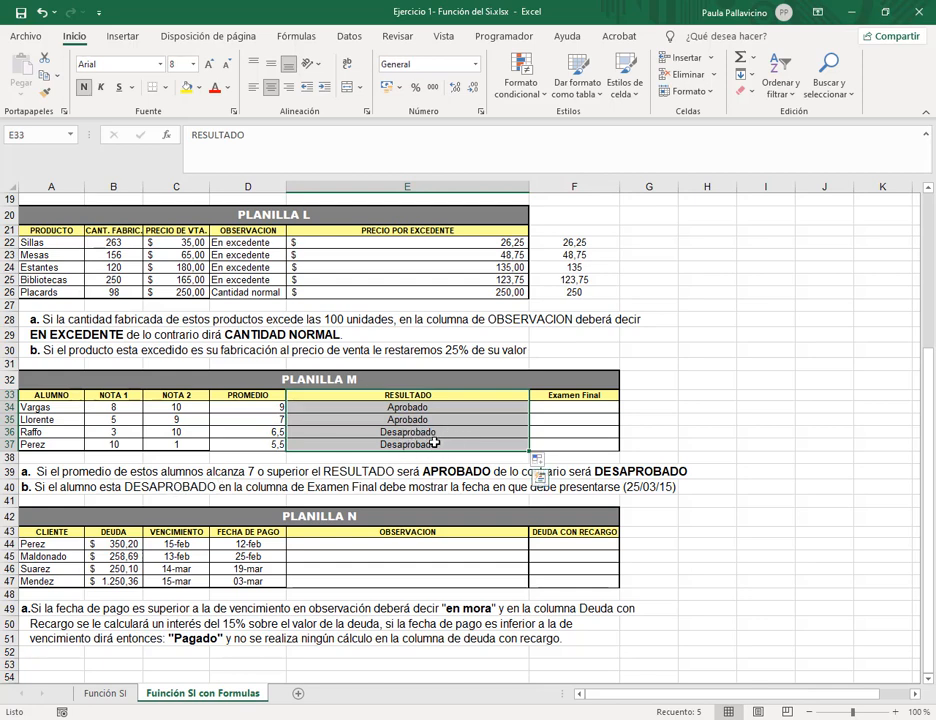
drag(262, 395, 256, 446)
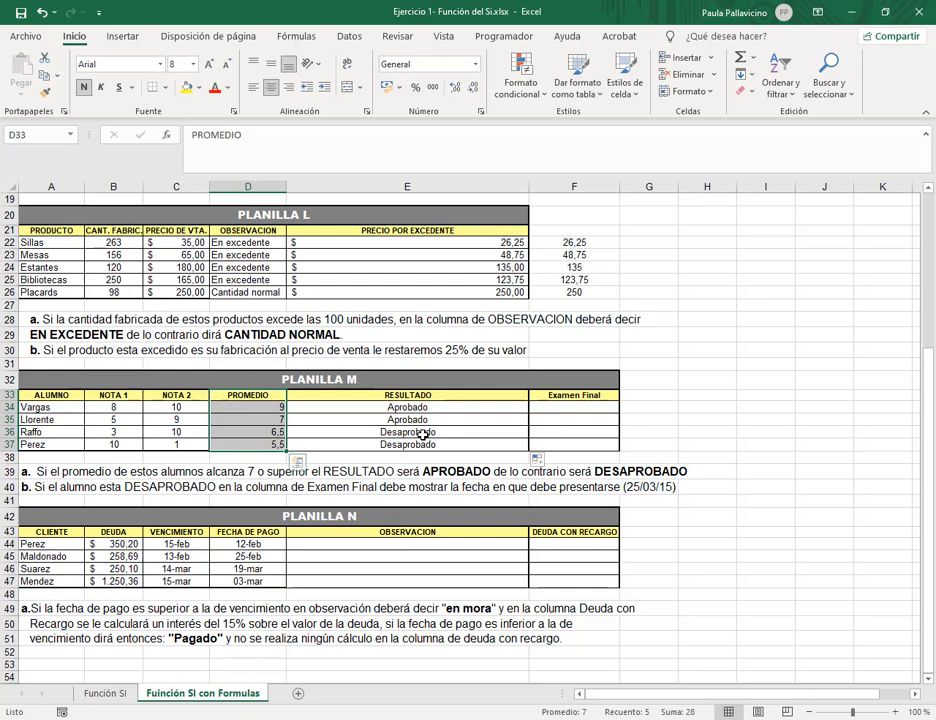
click(594, 406)
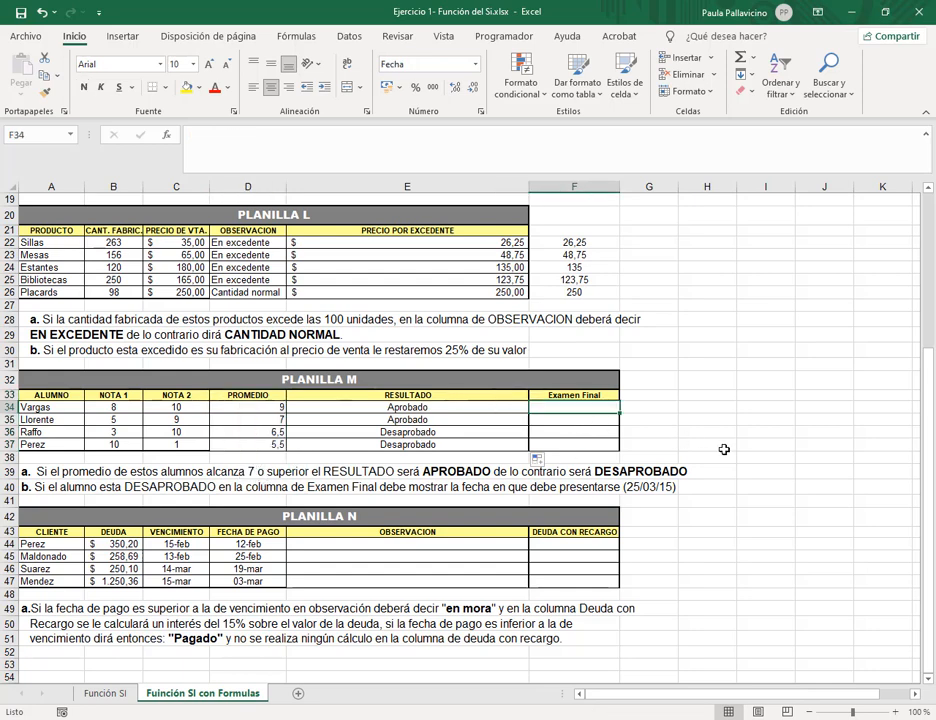
text(=)
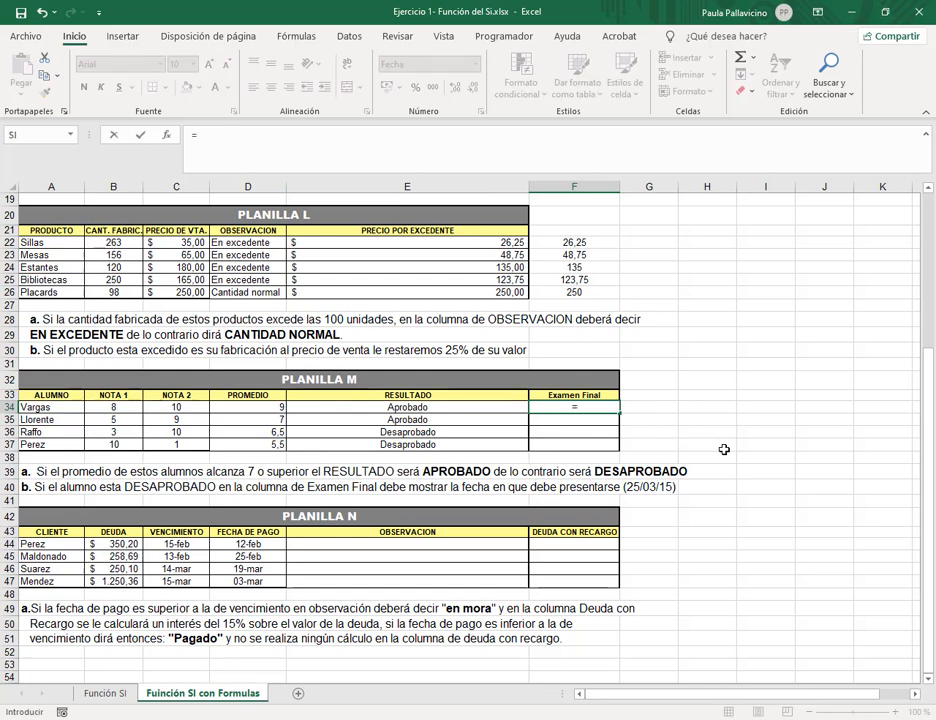
text(si()
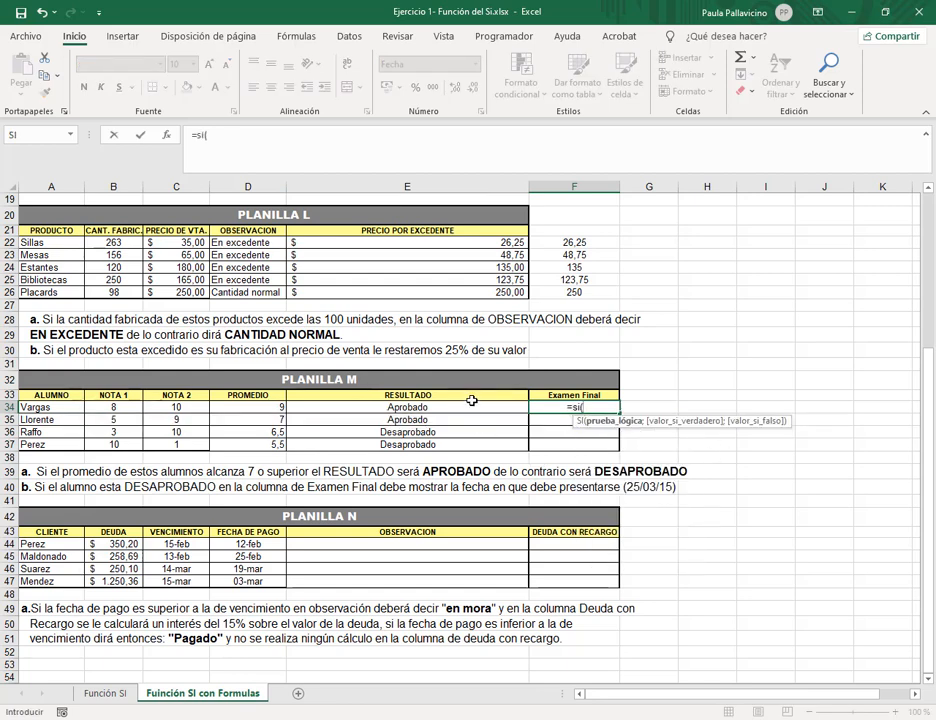
click(485, 408)
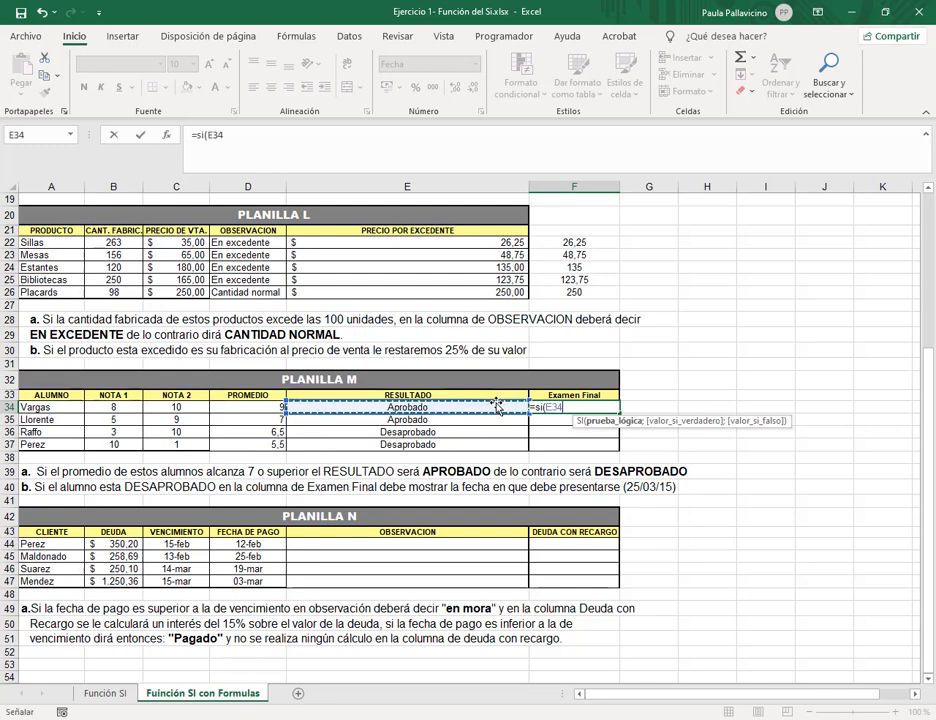
key(Escape)
click(562, 436)
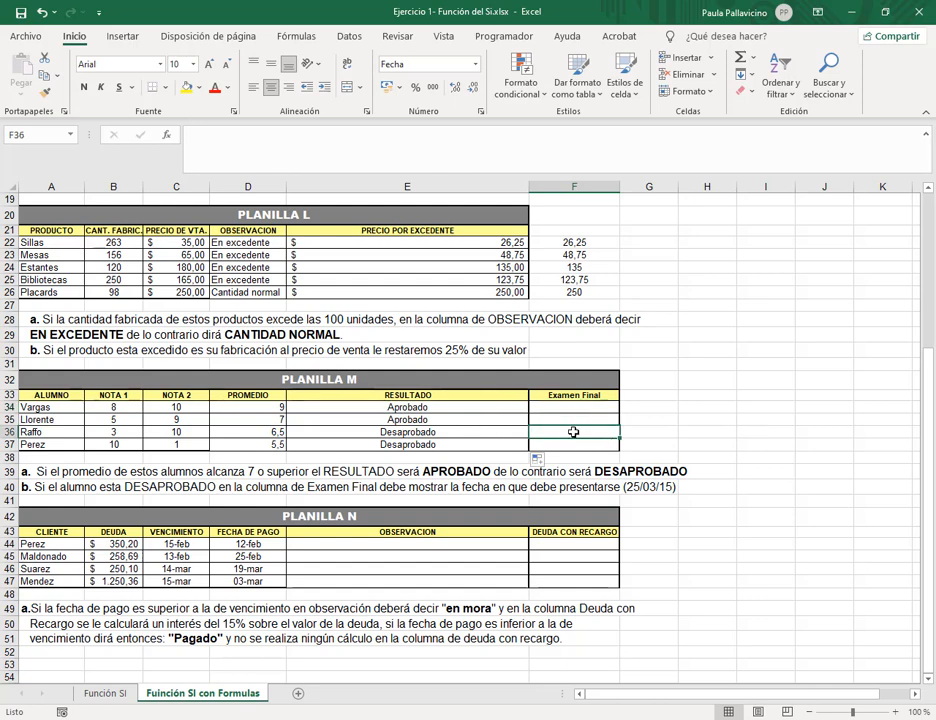
click(579, 408)
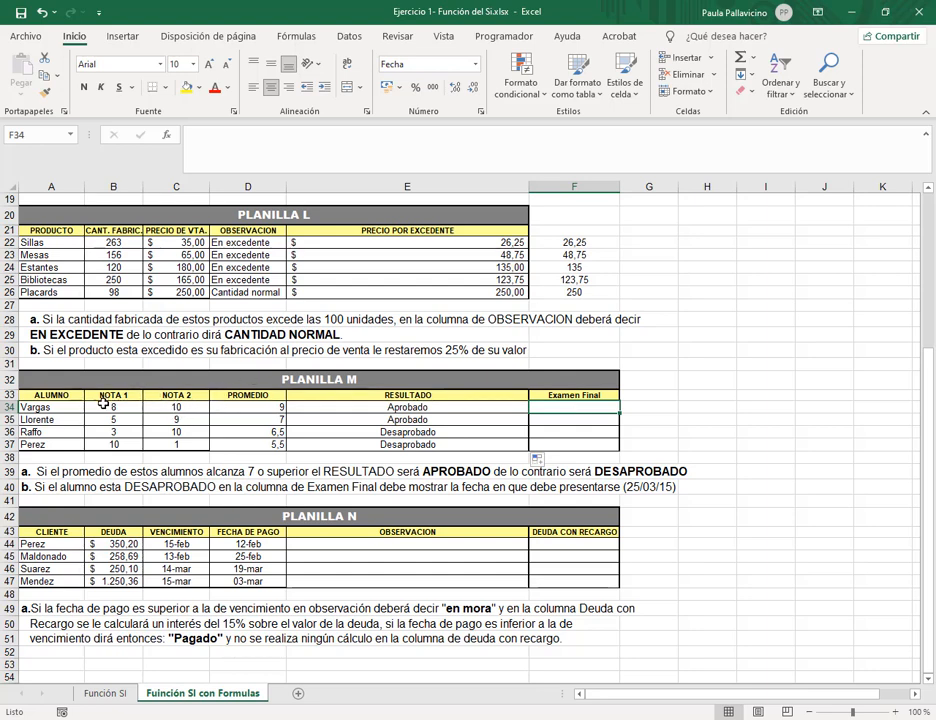
Try a NOTA 2 grade of 2 in C34 to test the RESULTADO formulas, and undo the change.
drag(103, 403, 180, 444)
click(184, 406)
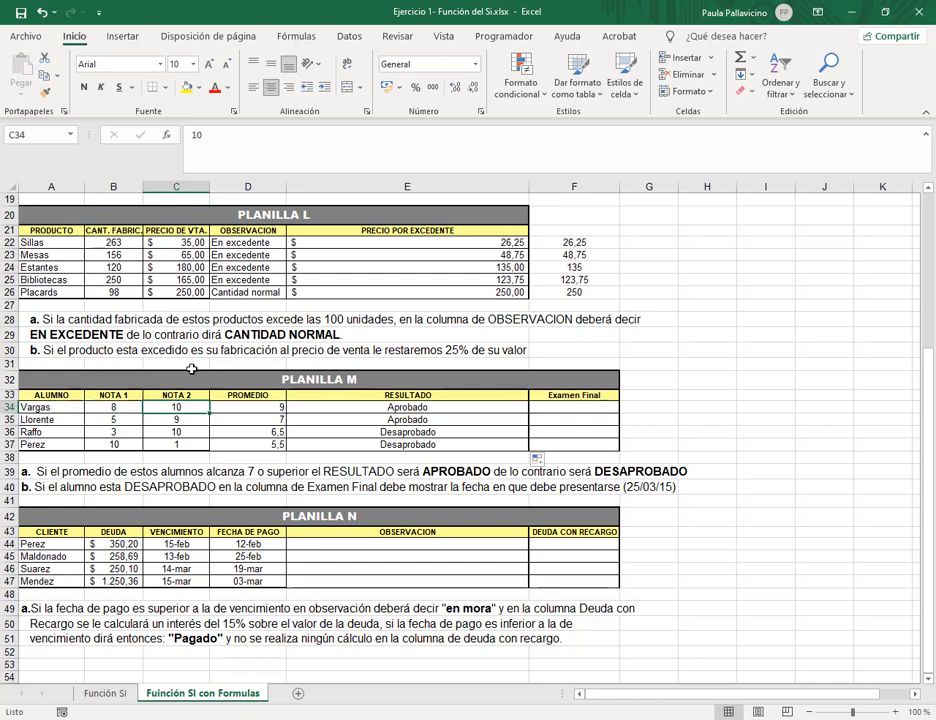
text(2)
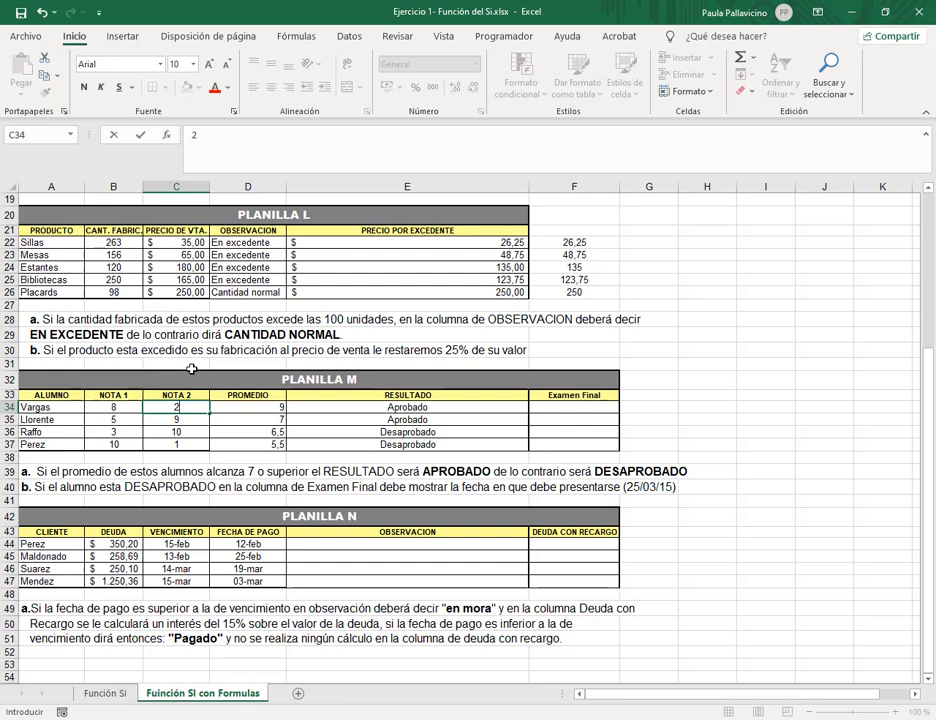
key(Return)
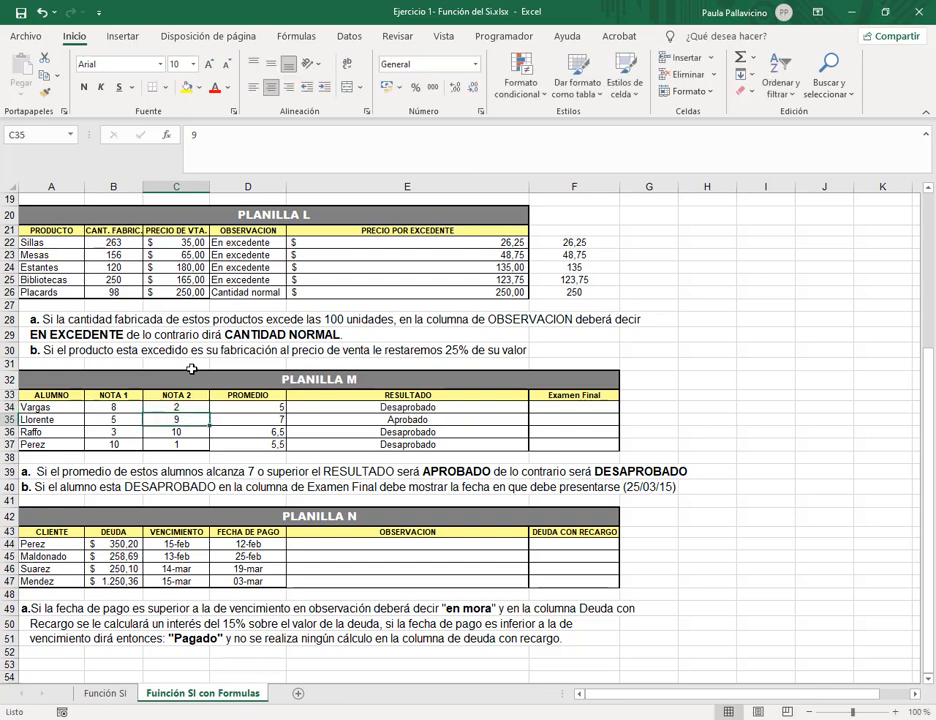
click(578, 431)
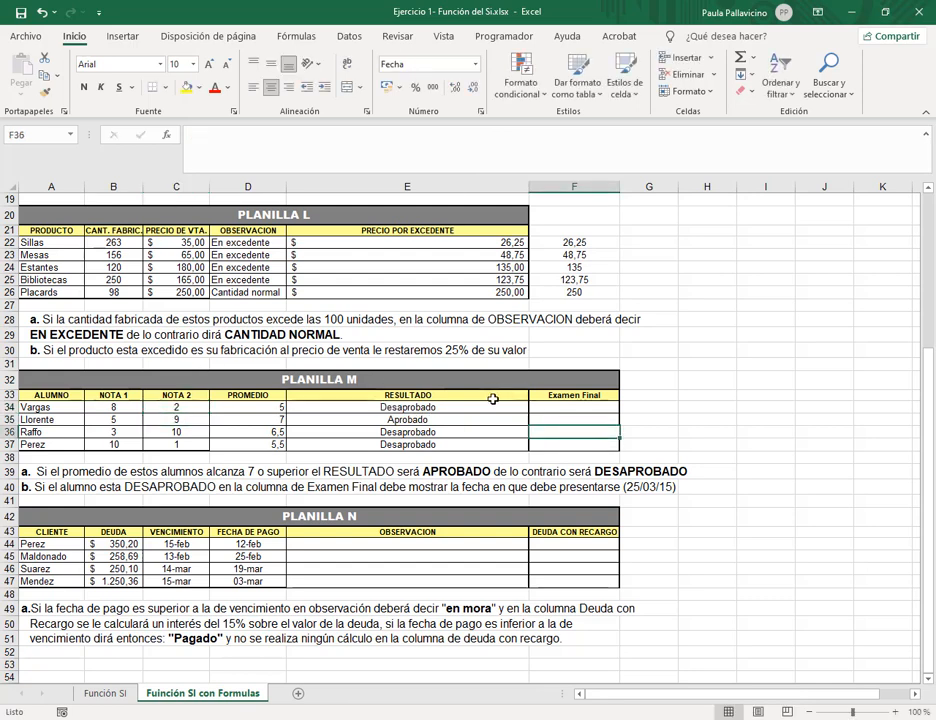
click(442, 410)
drag(442, 419, 448, 445)
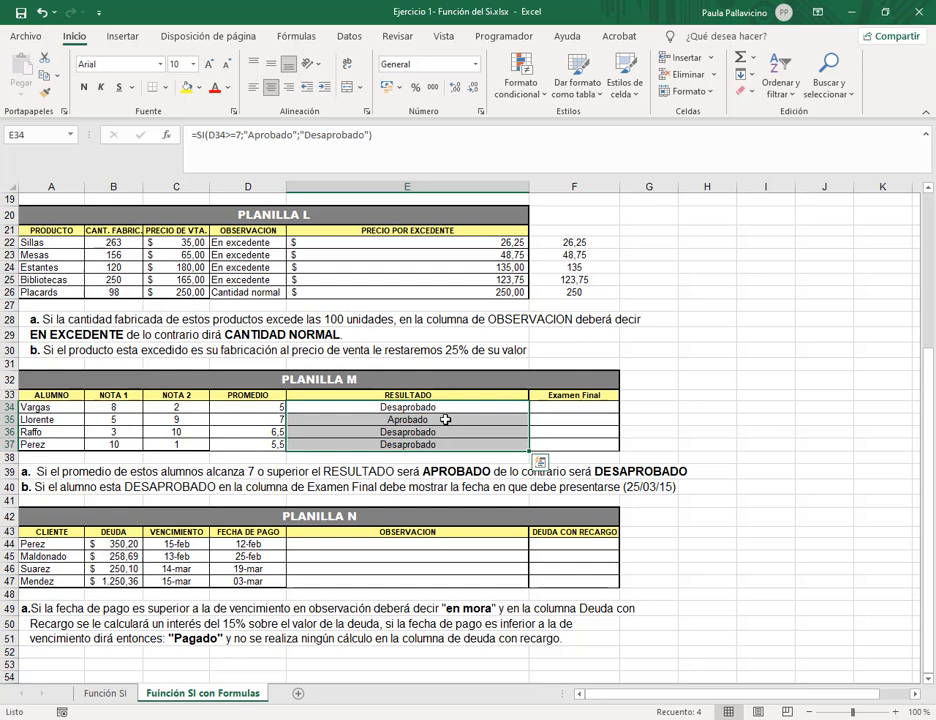
click(42, 13)
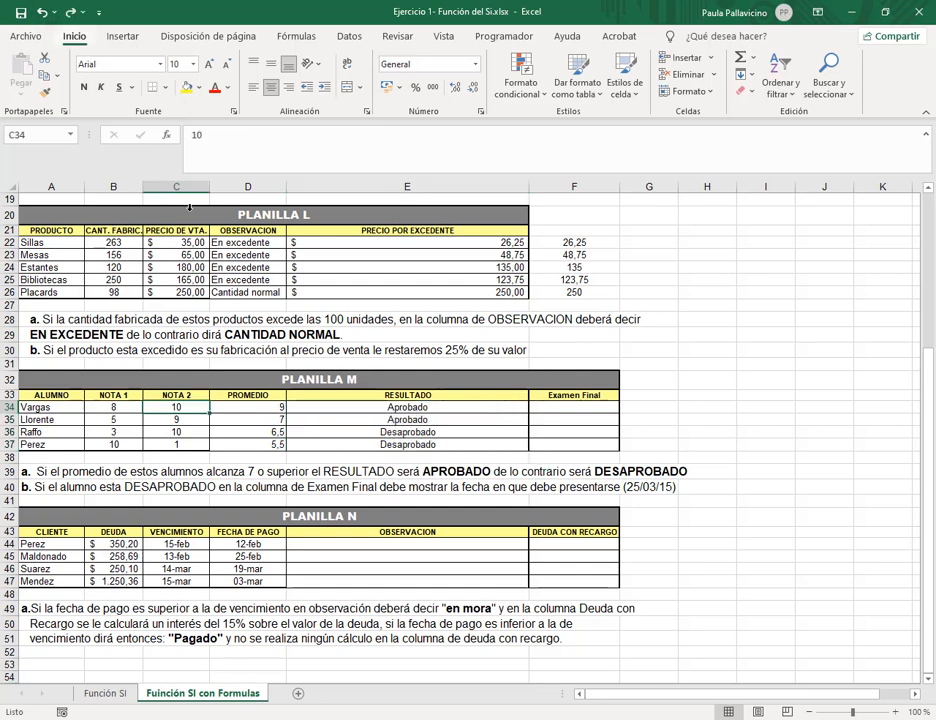
Begin a SI formula in F34 of Planilla M testing E34="Desaprobado", with the text "25/03/15" as the true value.
click(590, 407)
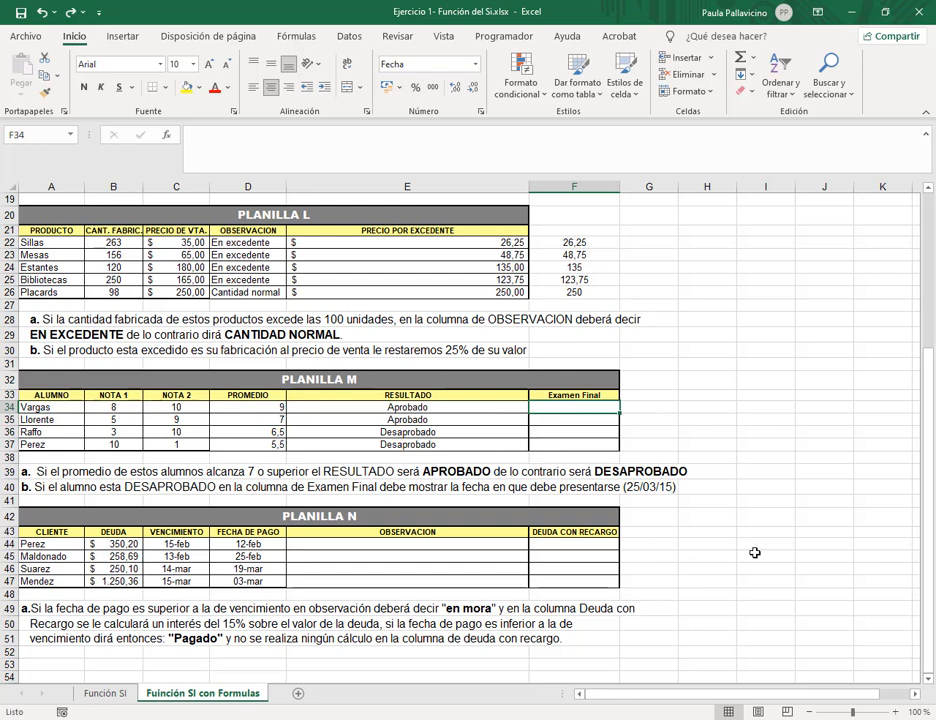
text(=si()
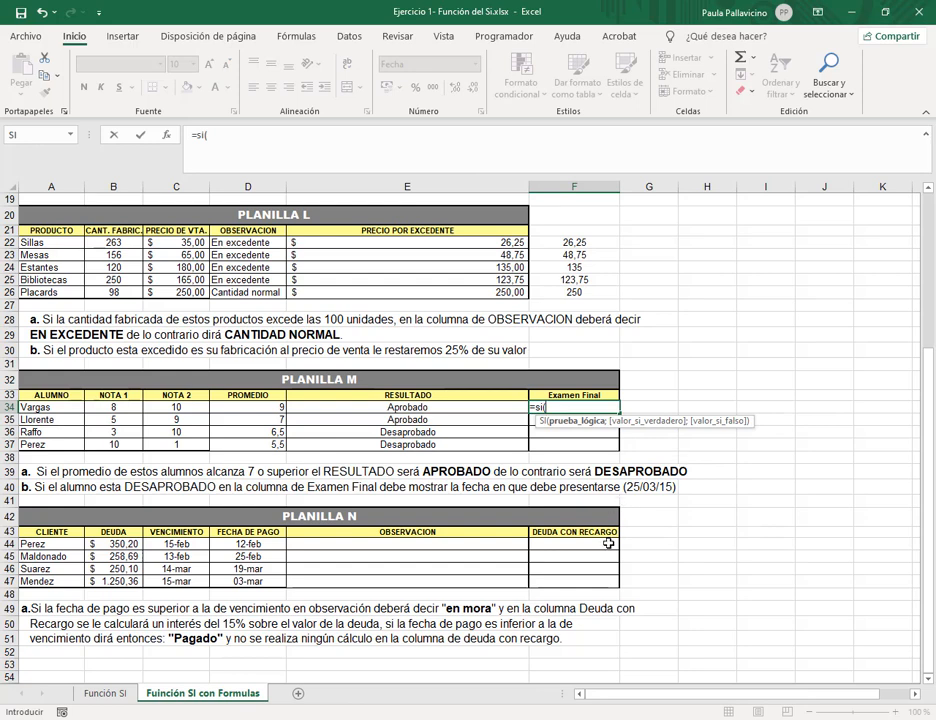
click(457, 407)
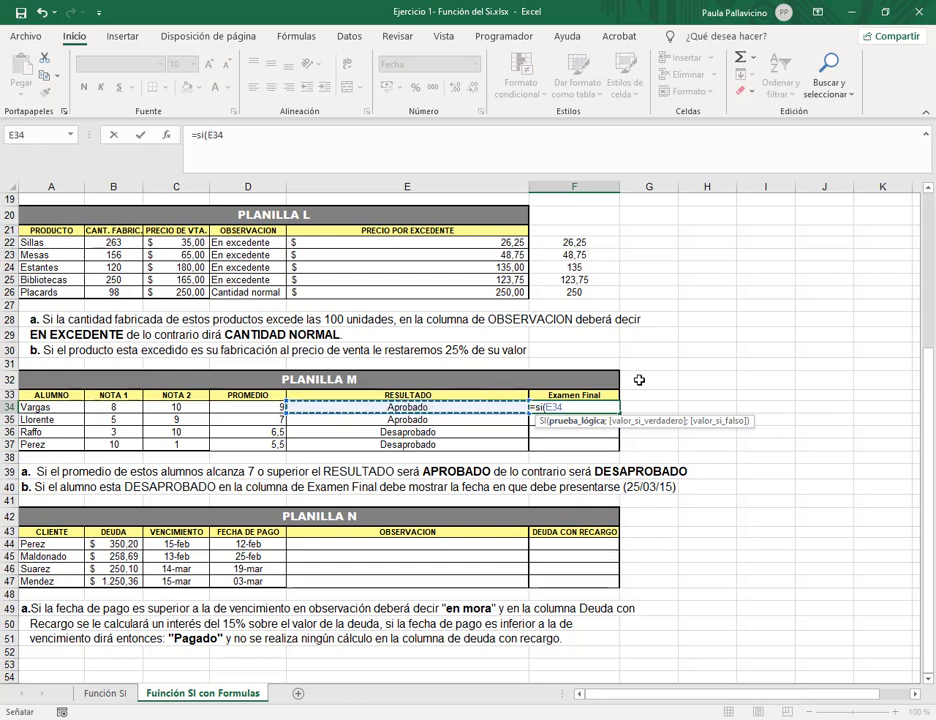
text(=)
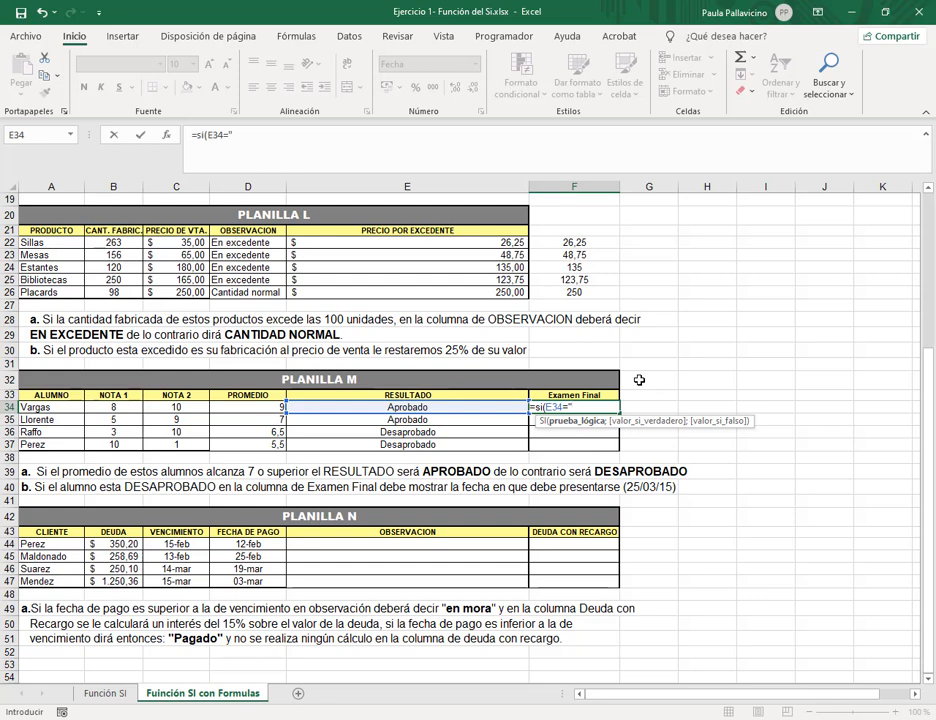
text("Desaprobado")
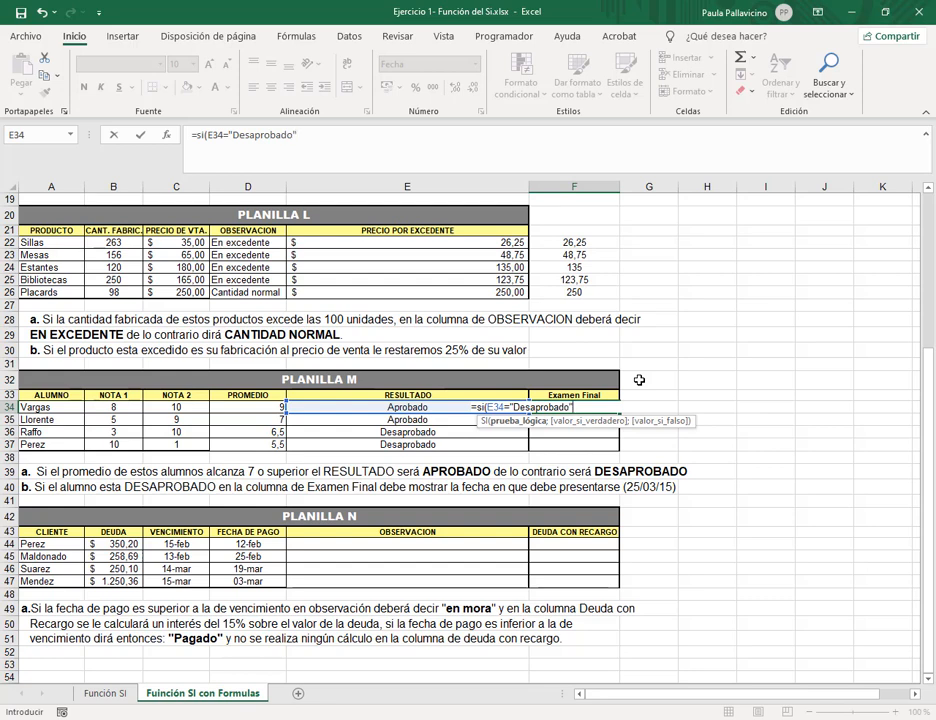
text(;)
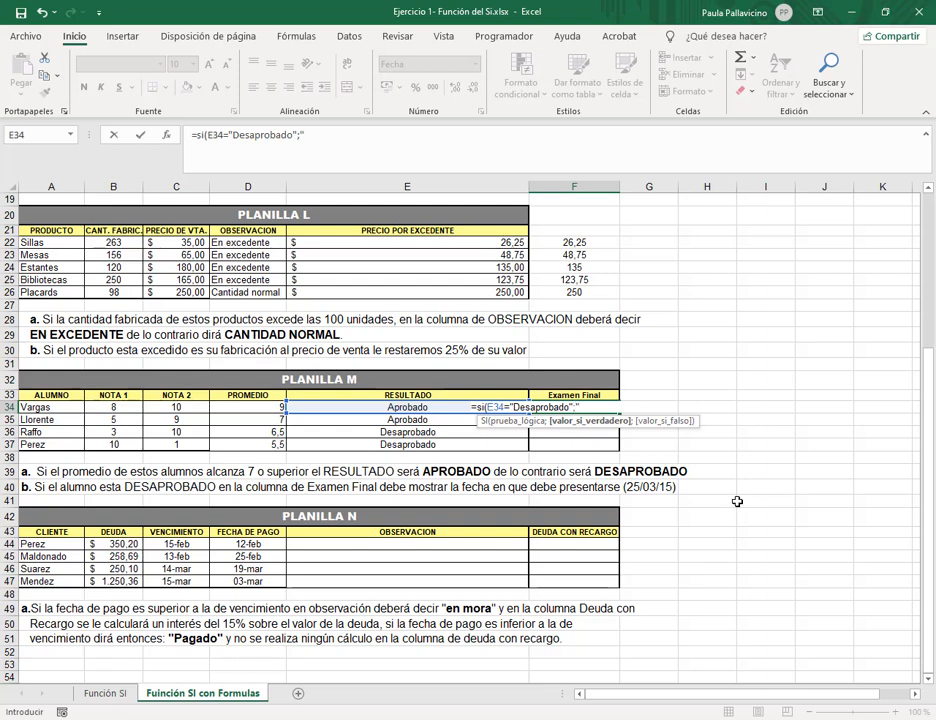
text(25/03/15)
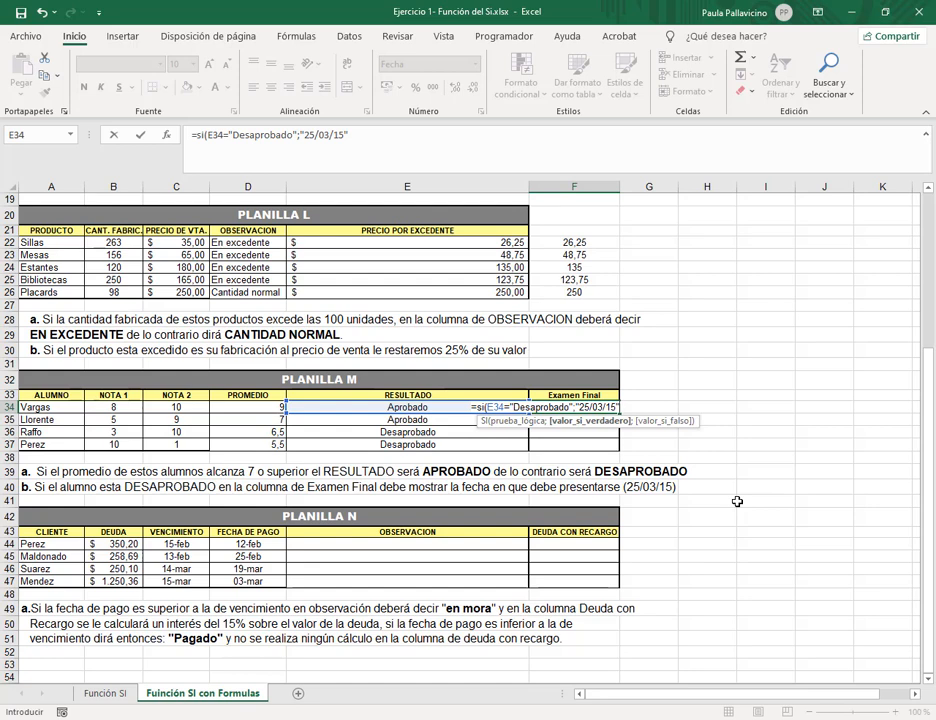
Replace the text date in the F34 formula with the function FECHA(2015;03;25).
click(360, 136)
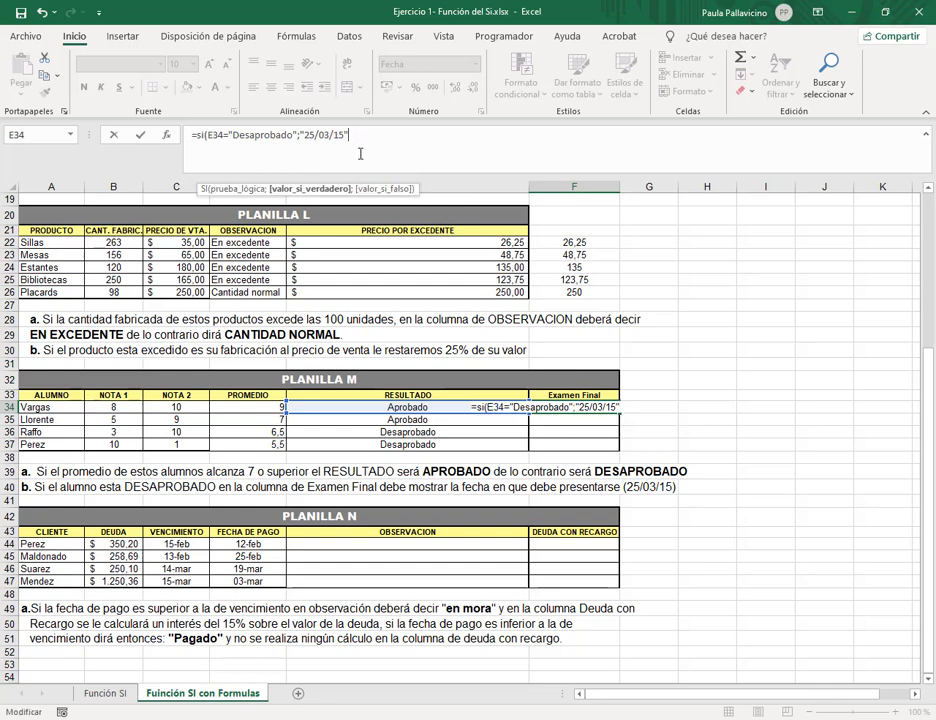
key(BackSpace)
key(BackSpace)
key(BackSpace)
key(BackSpace)
key(BackSpace)
key(BackSpace)
key(BackSpace)
key(BackSpace)
key(BackSpace)
key(BackSpace)
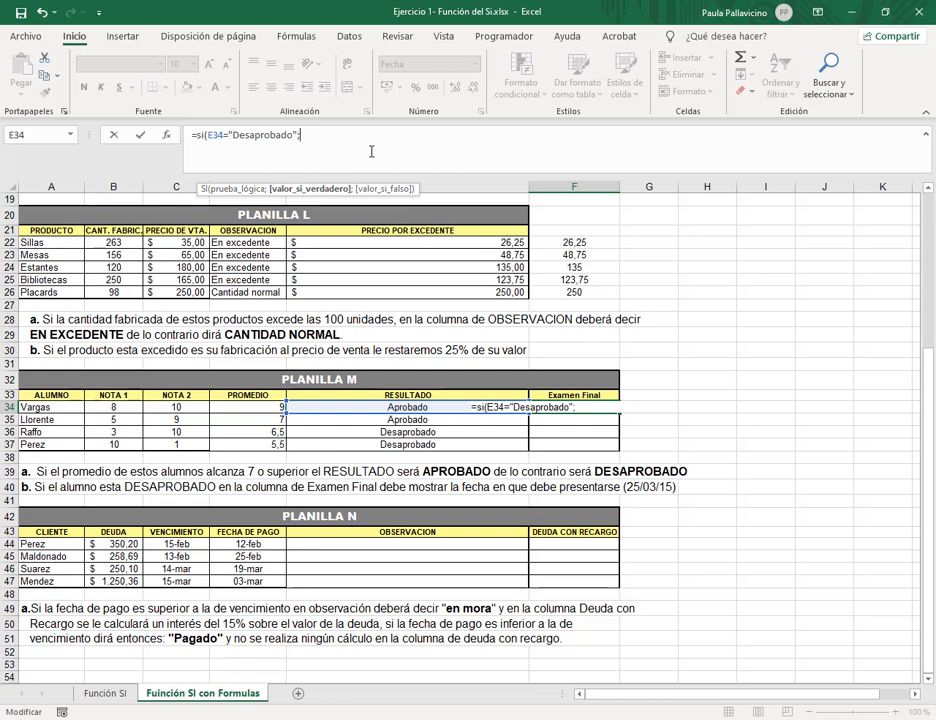
text(fecha)
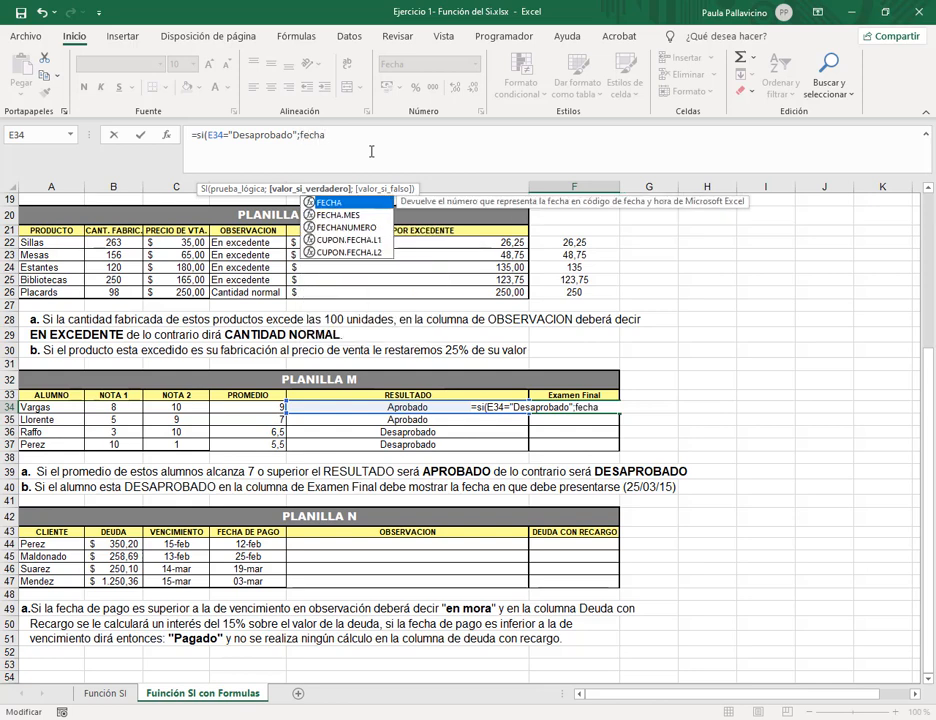
text((2015)
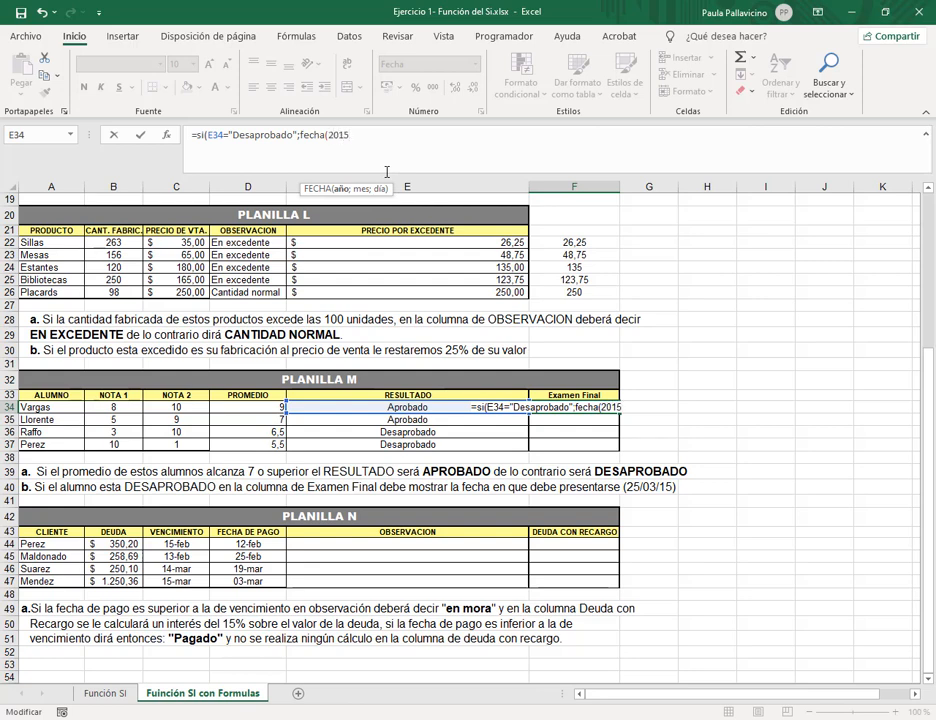
text(;03;25))
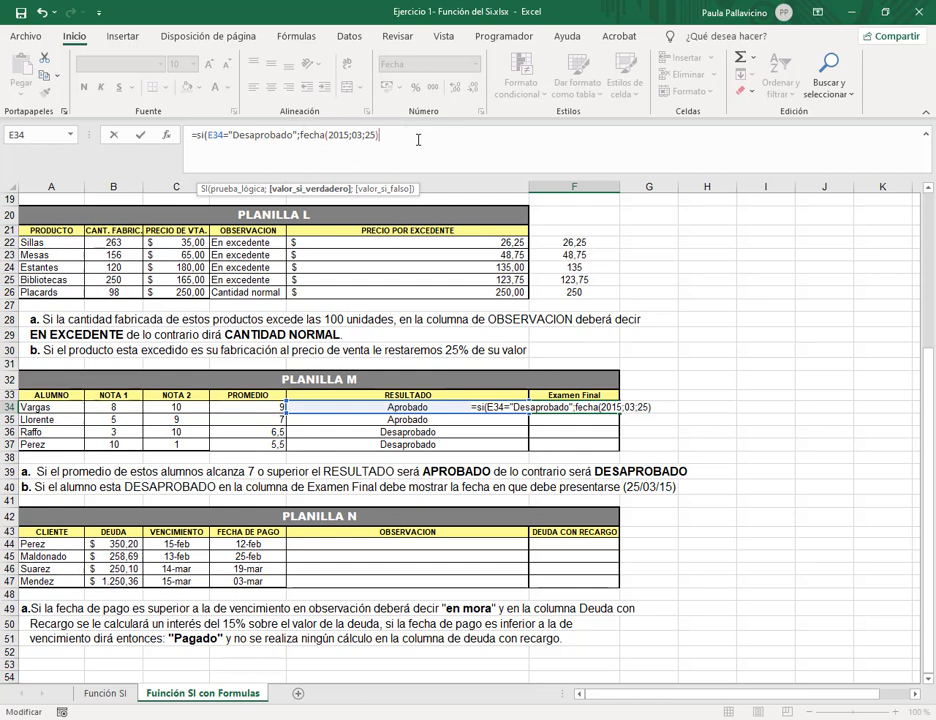
Complete the F34 formula with "" as the false value and copy it down through F37 in the Examen Final column.
text(;)
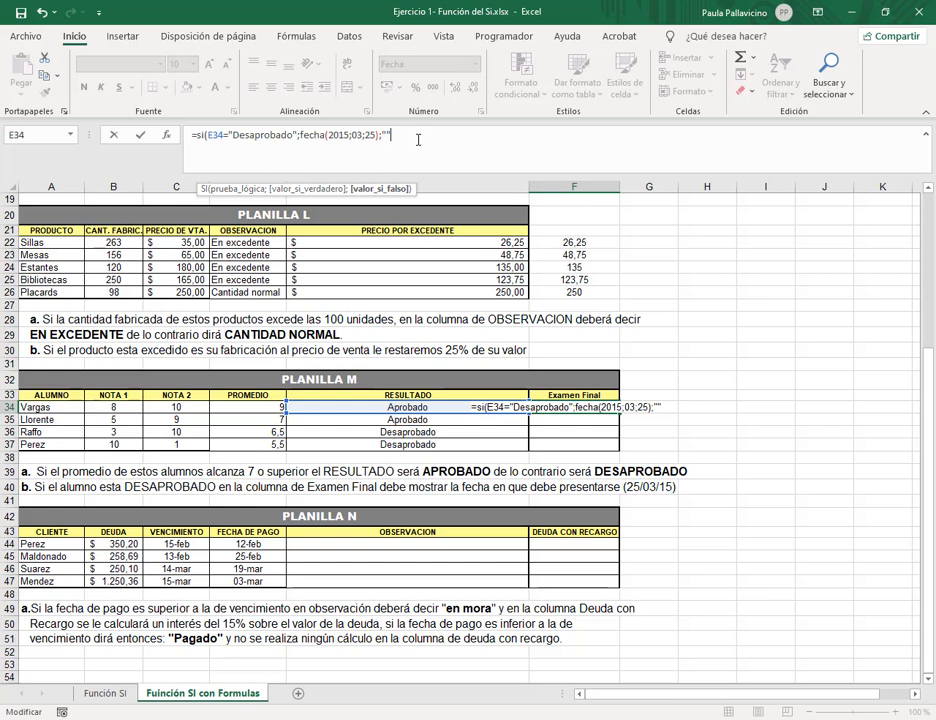
text())
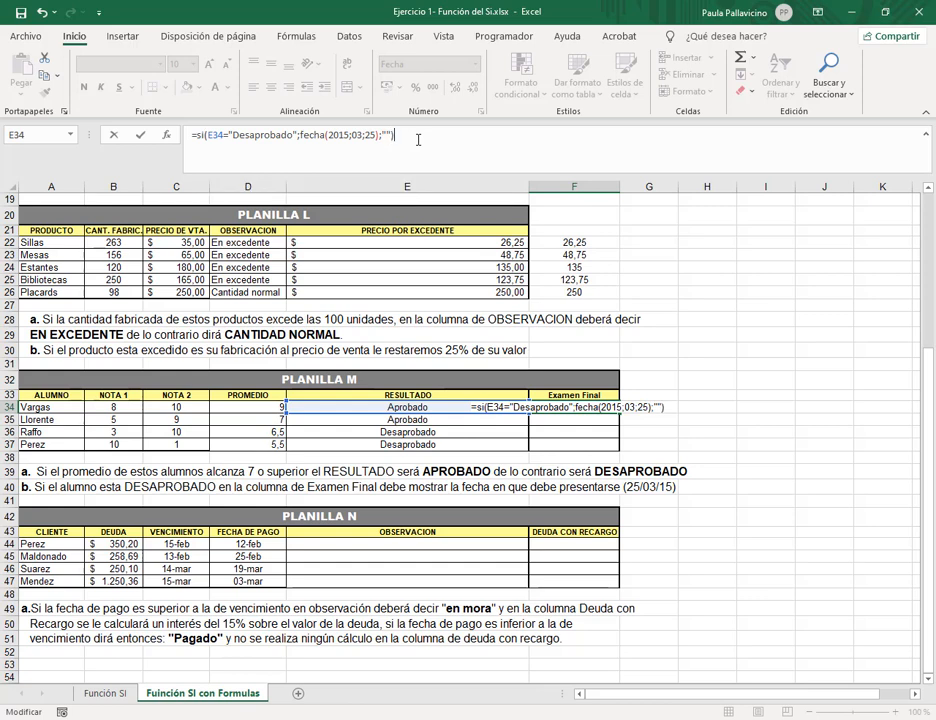
key(Return)
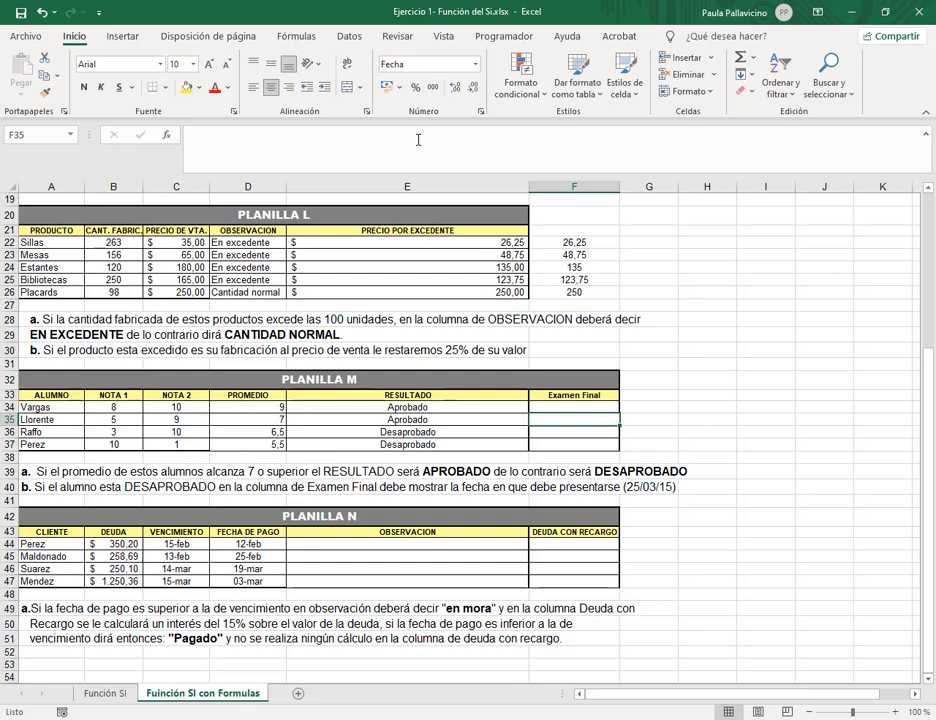
click(600, 408)
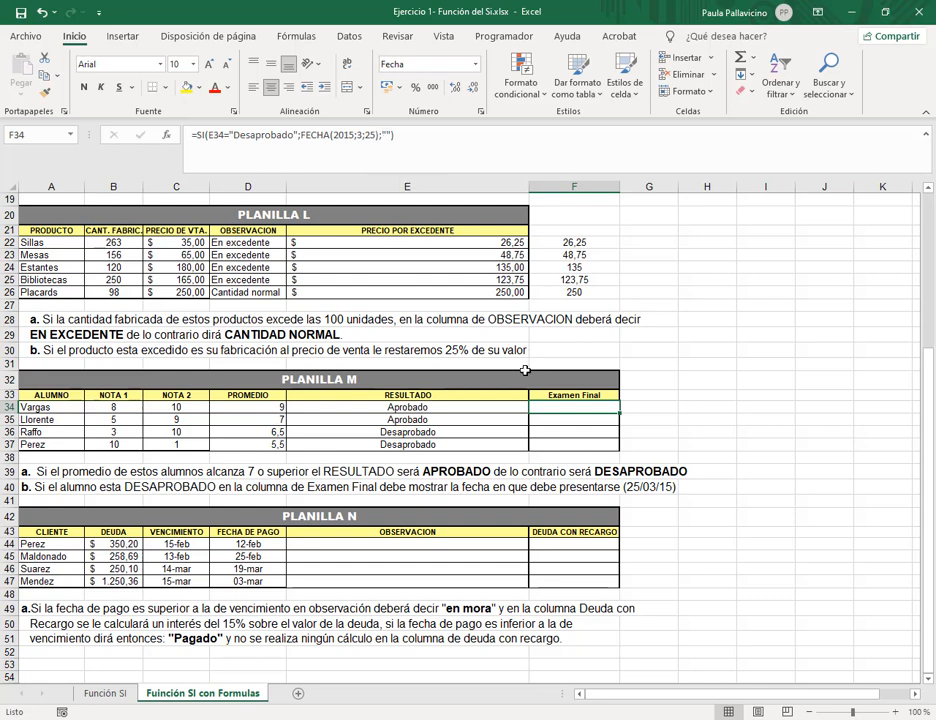
drag(621, 413, 621, 450)
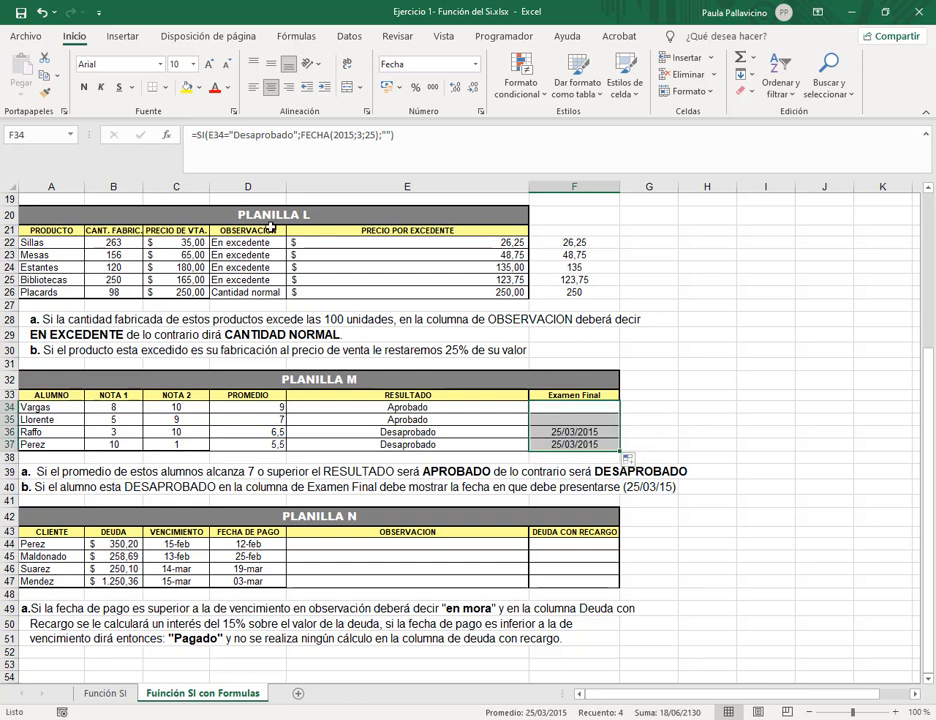
Try a NOTA 2 grade of 2 in C34 to test the Examen Final formulas, and undo the change.
click(456, 436)
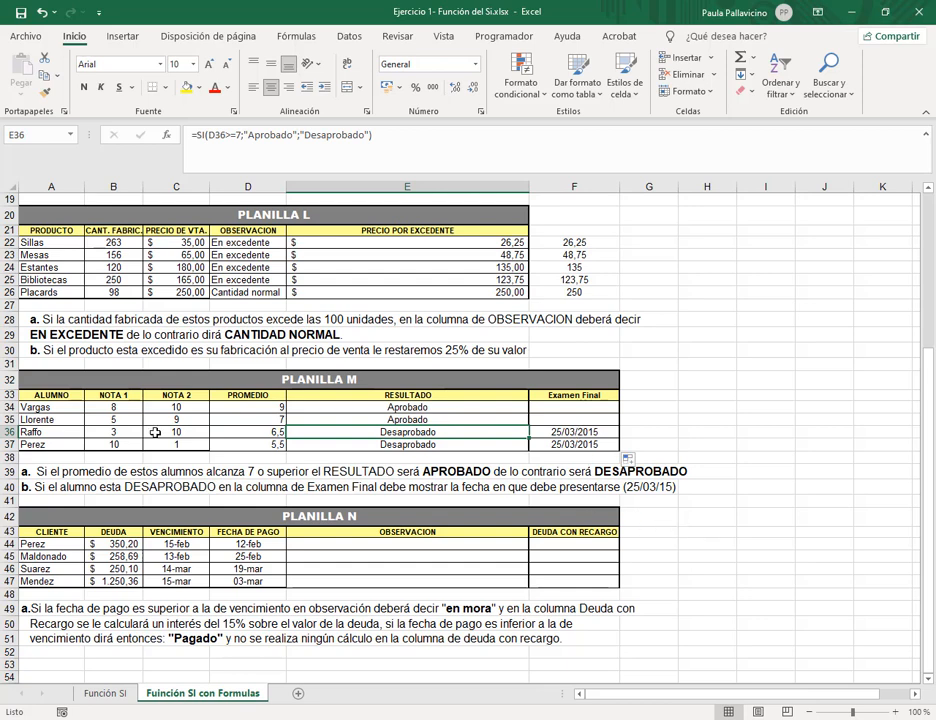
click(160, 408)
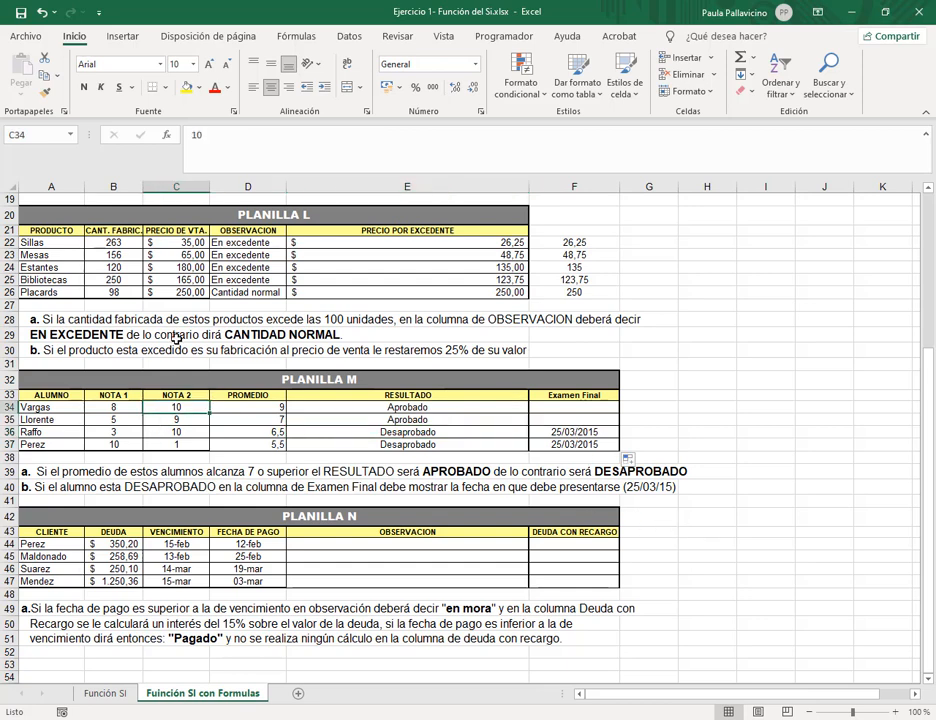
text(2)
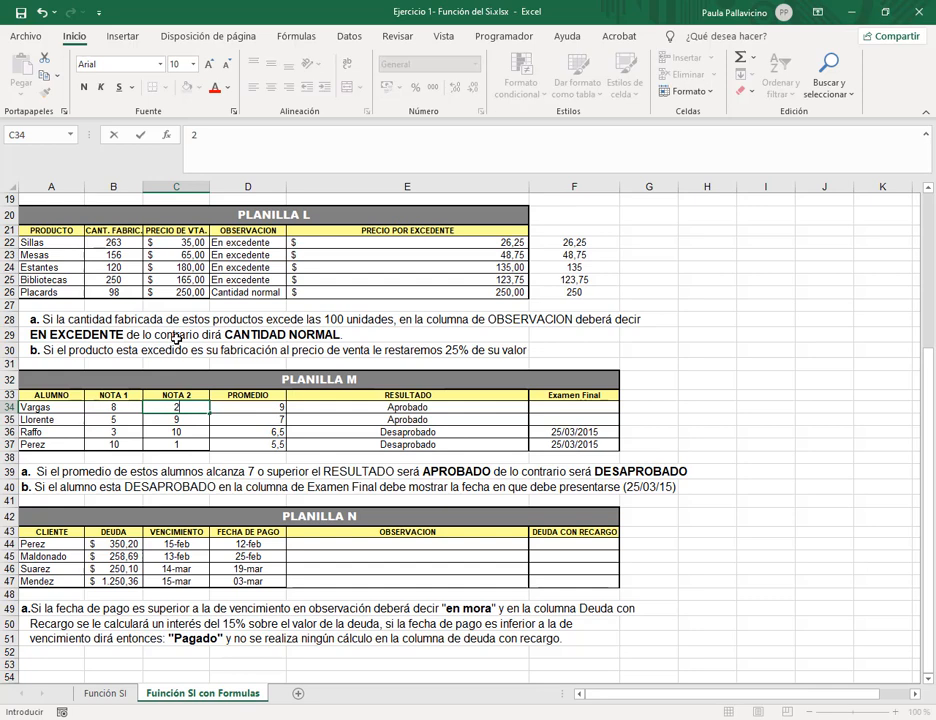
key(Return)
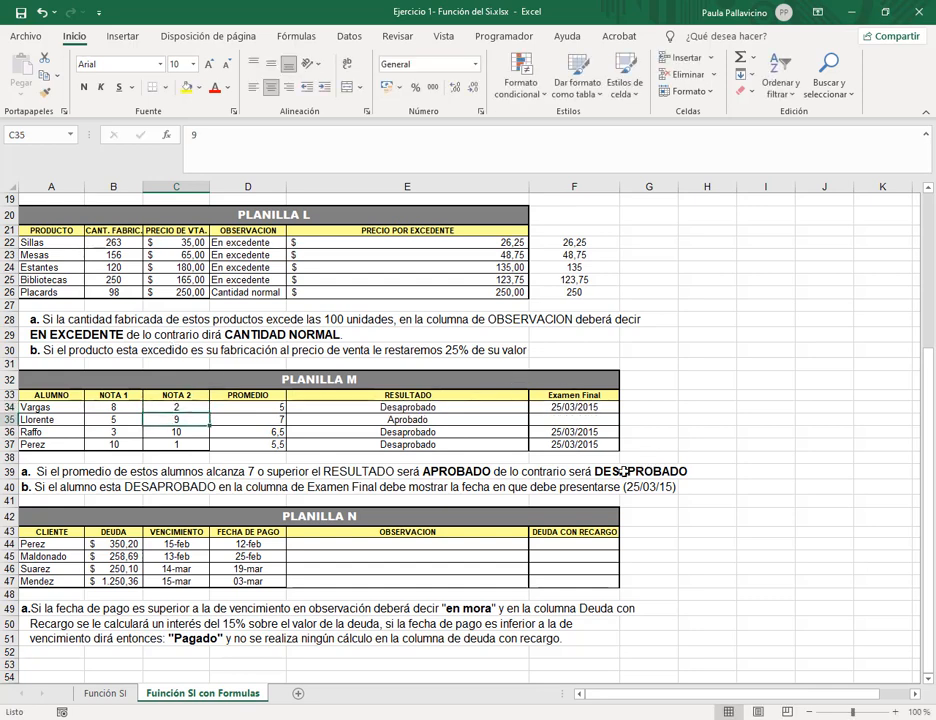
click(42, 12)
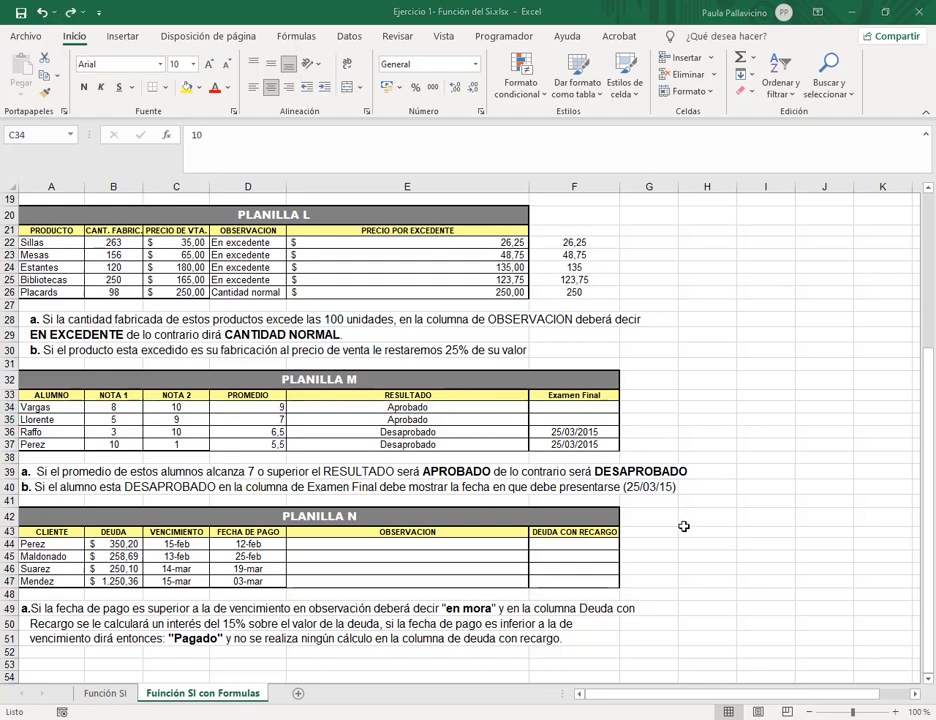
Examine Planilla N's date columns, its empty OBSERVACION and DEUDA CON RECARGO columns, and the "en mora" and "Pagado" conditions.
scroll(696, 490, down, 3)
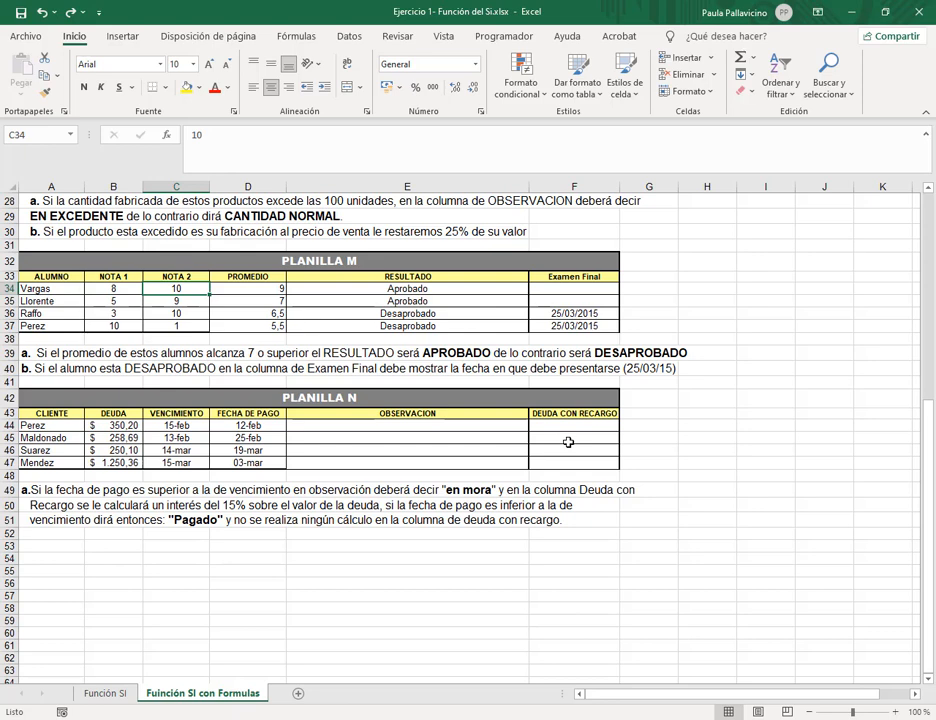
click(474, 426)
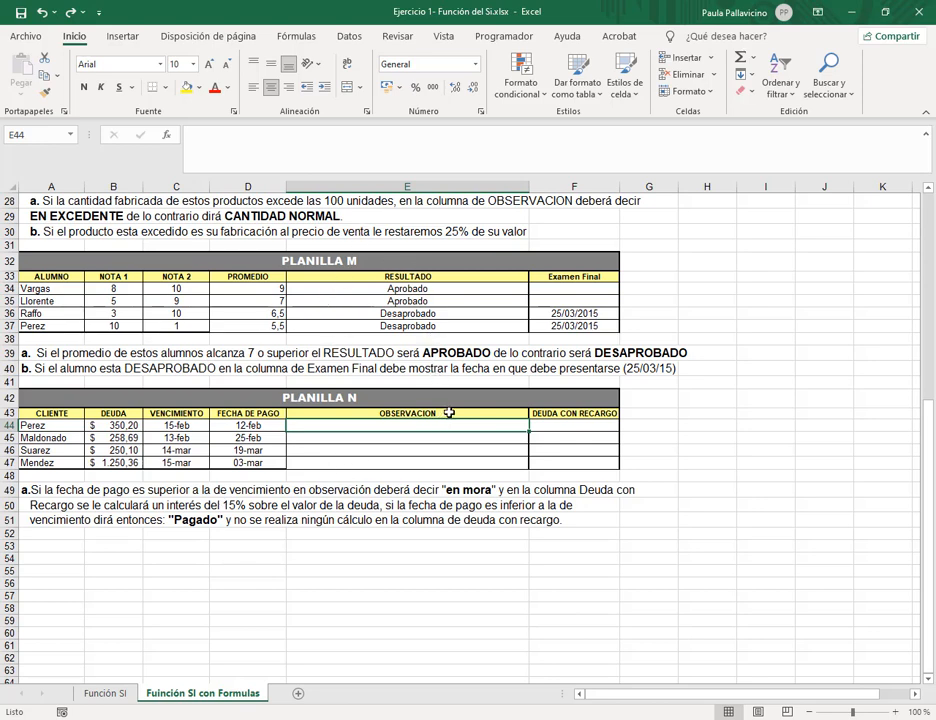
drag(447, 413, 449, 461)
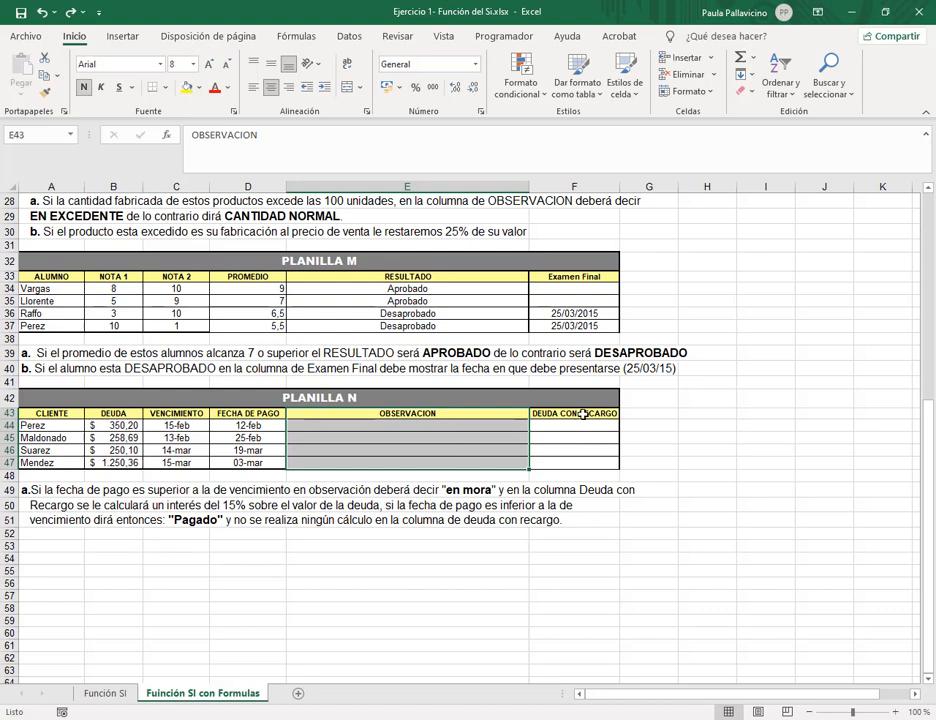
drag(583, 413, 589, 462)
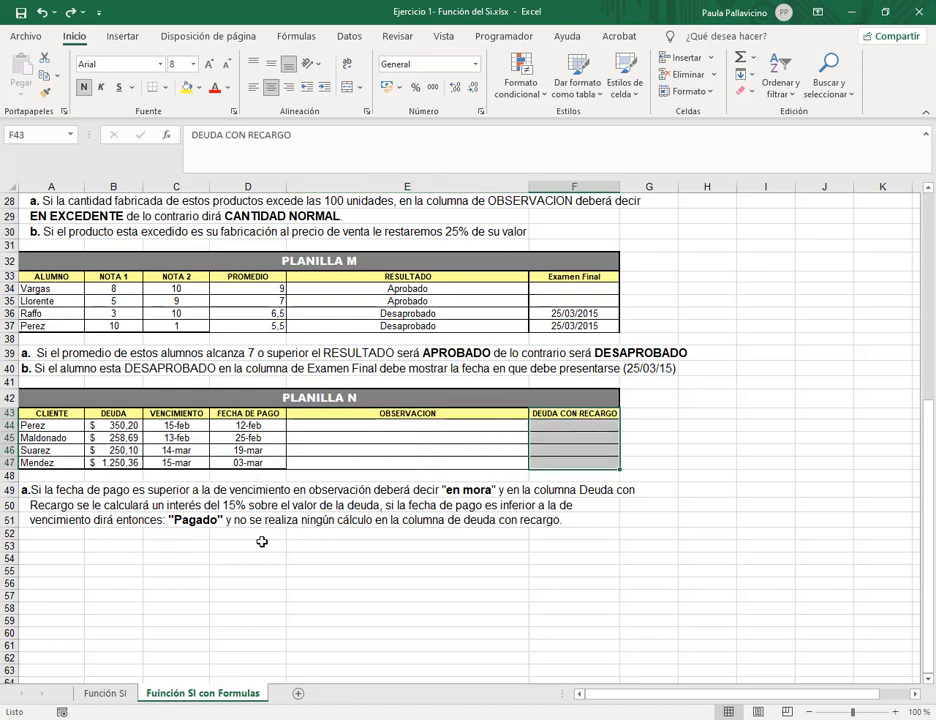
click(413, 427)
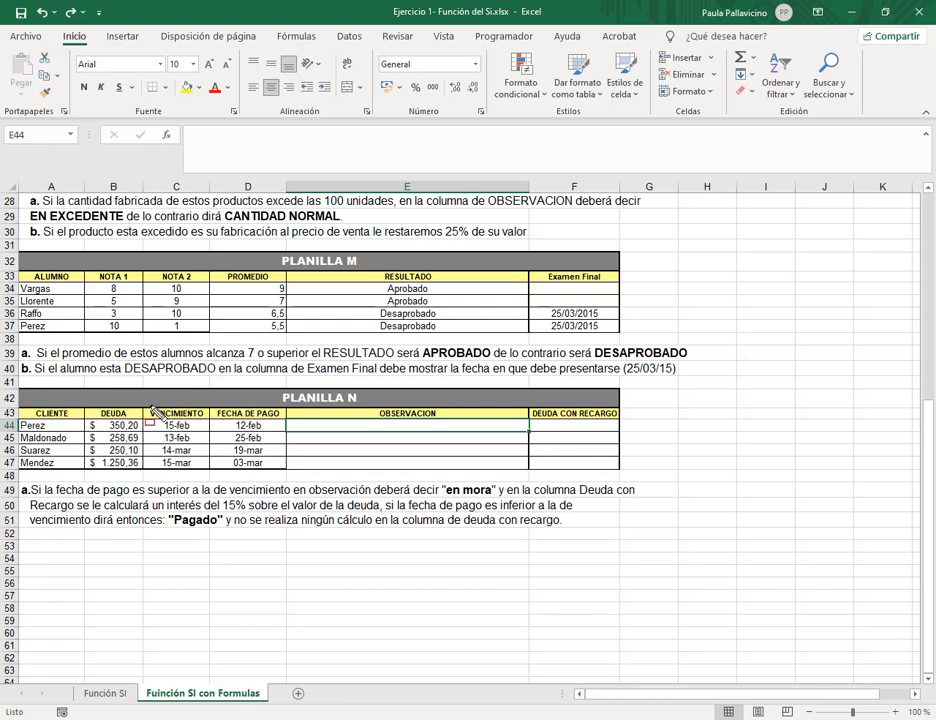
mouse_move(141, 407)
mouse_down()
mouse_move(280, 446)
mouse_move(287, 469)
mouse_up()
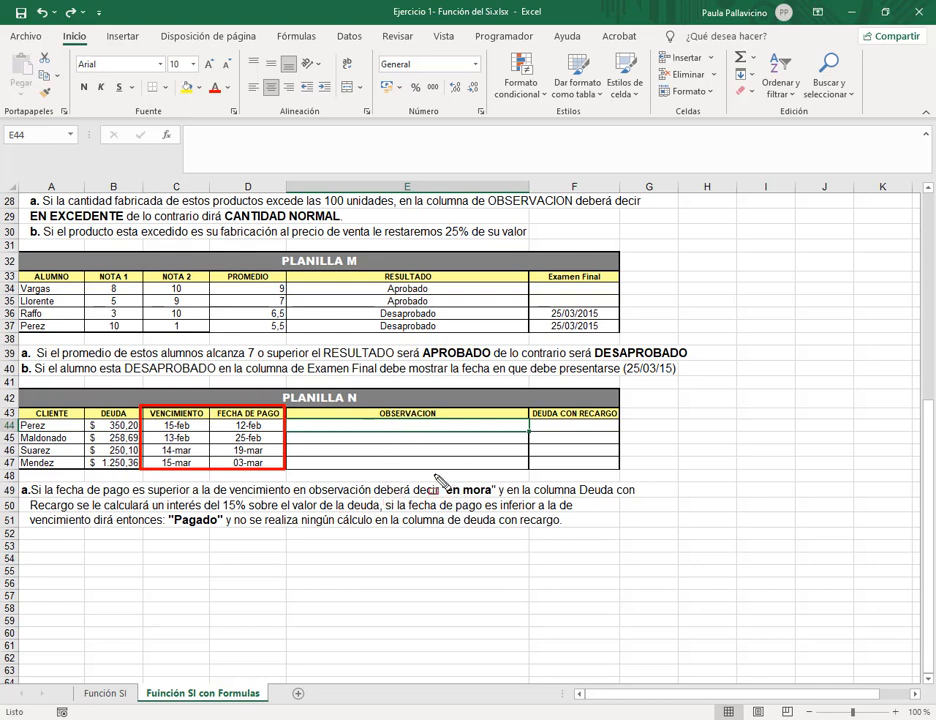
mouse_move(437, 476)
mouse_down()
mouse_move(480, 512)
mouse_move(498, 501)
mouse_up()
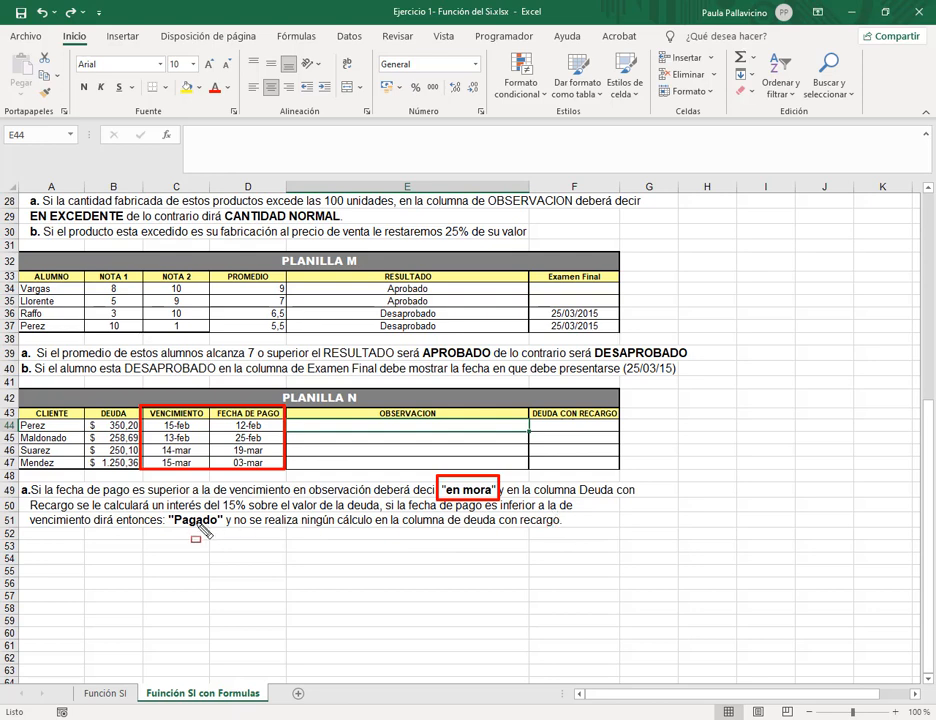
mouse_move(166, 512)
mouse_down()
mouse_move(196, 527)
mouse_move(226, 522)
mouse_up()
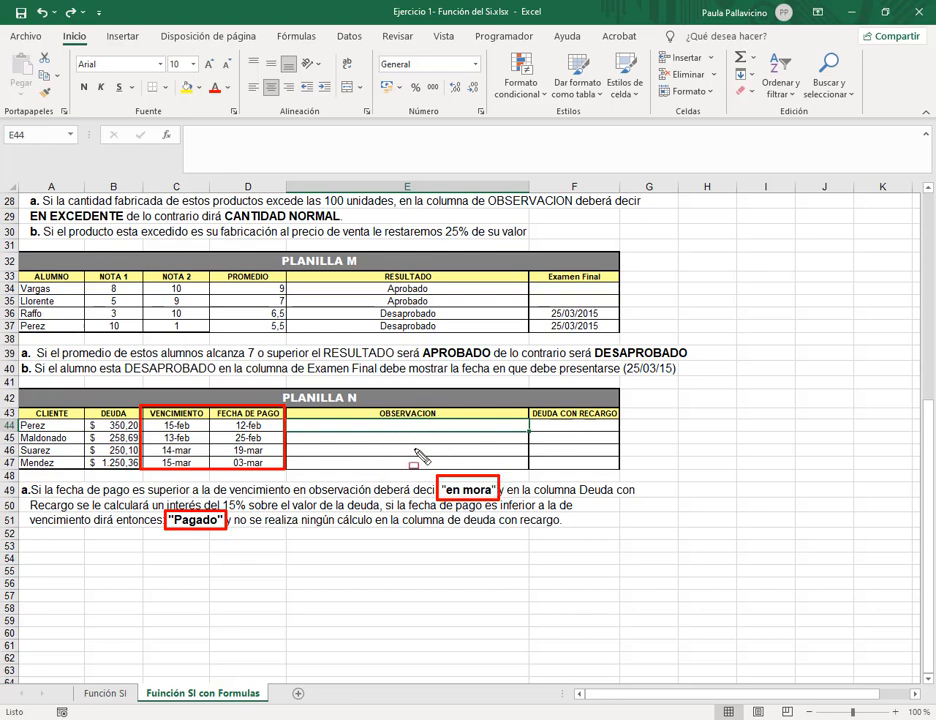
key(Escape)
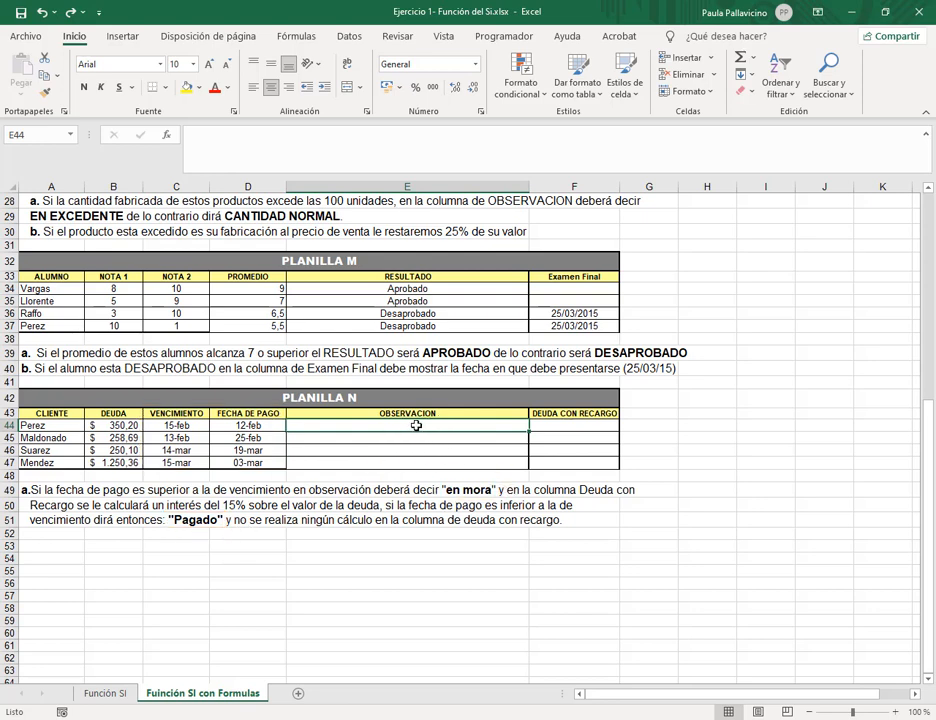
Start an SI formula in E44 of Planilla N with the logical test D44>C44, comparing payment date with due date.
text(=si)
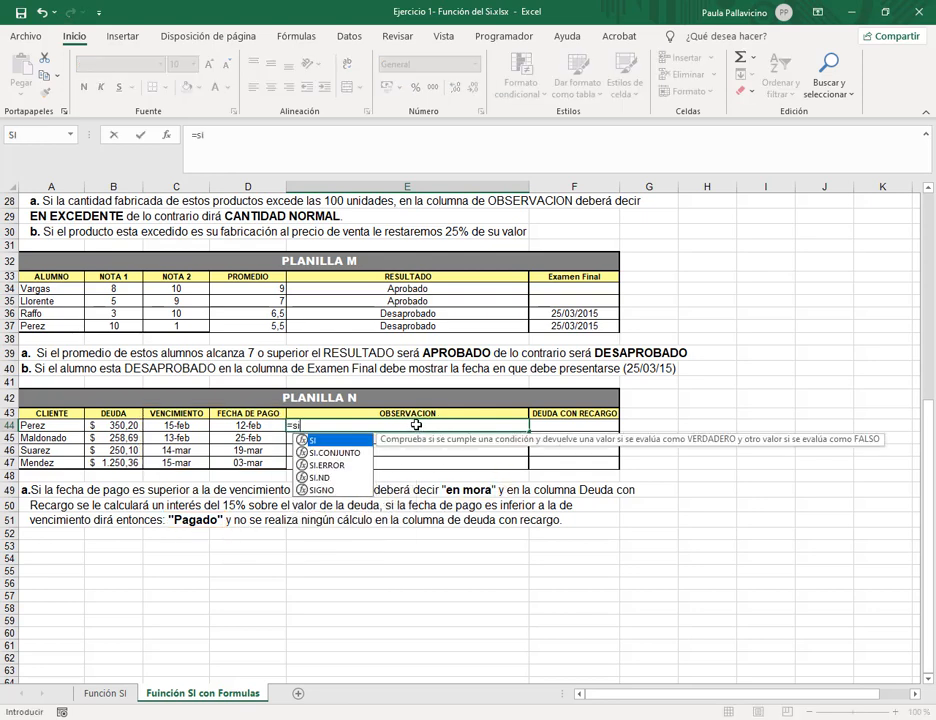
text(()
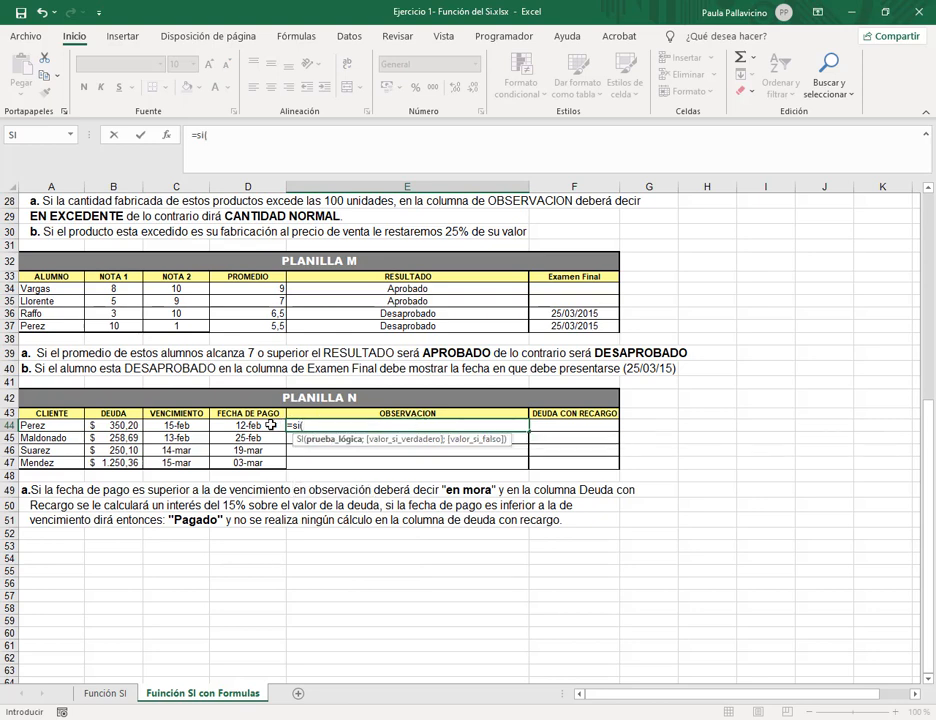
click(271, 425)
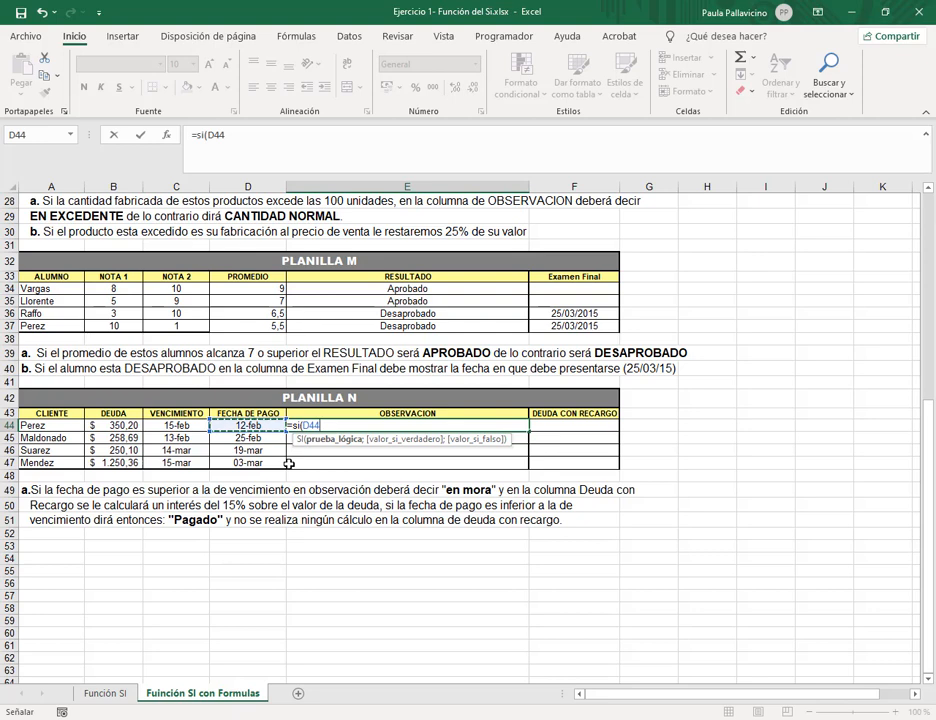
text(>)
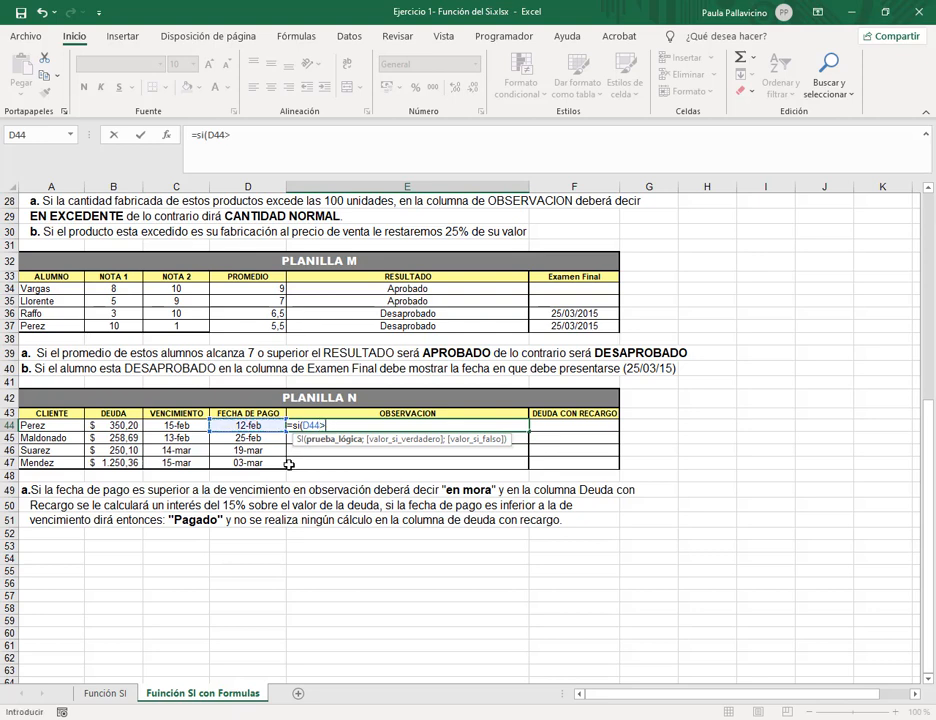
click(196, 425)
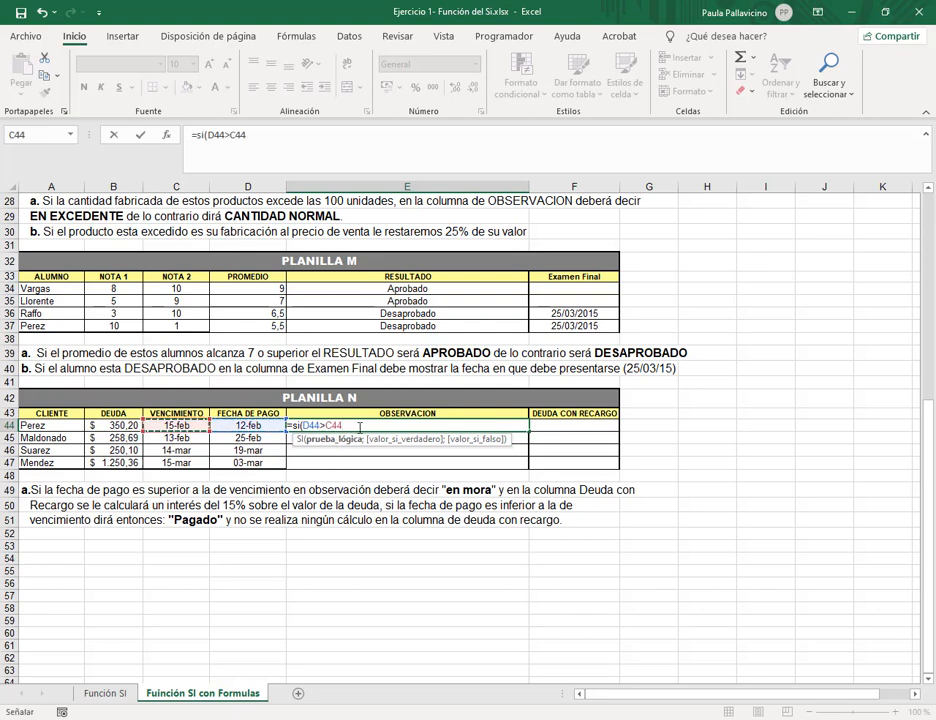
click(359, 425)
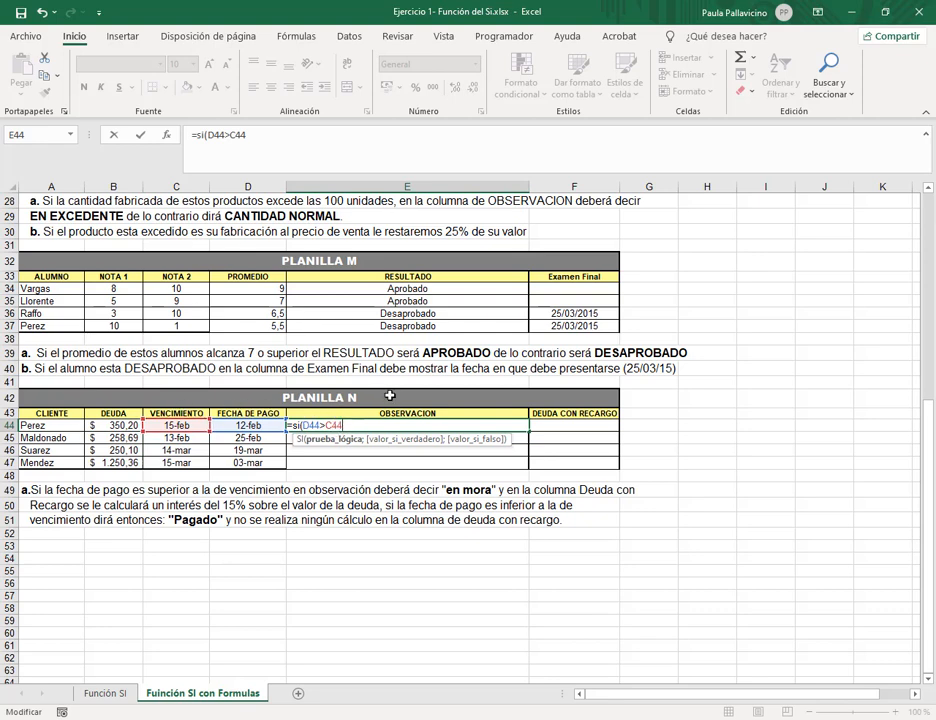
Complete the E44 formula with "En mora" as the true value and "Pagado" as the false value.
text(;"En)
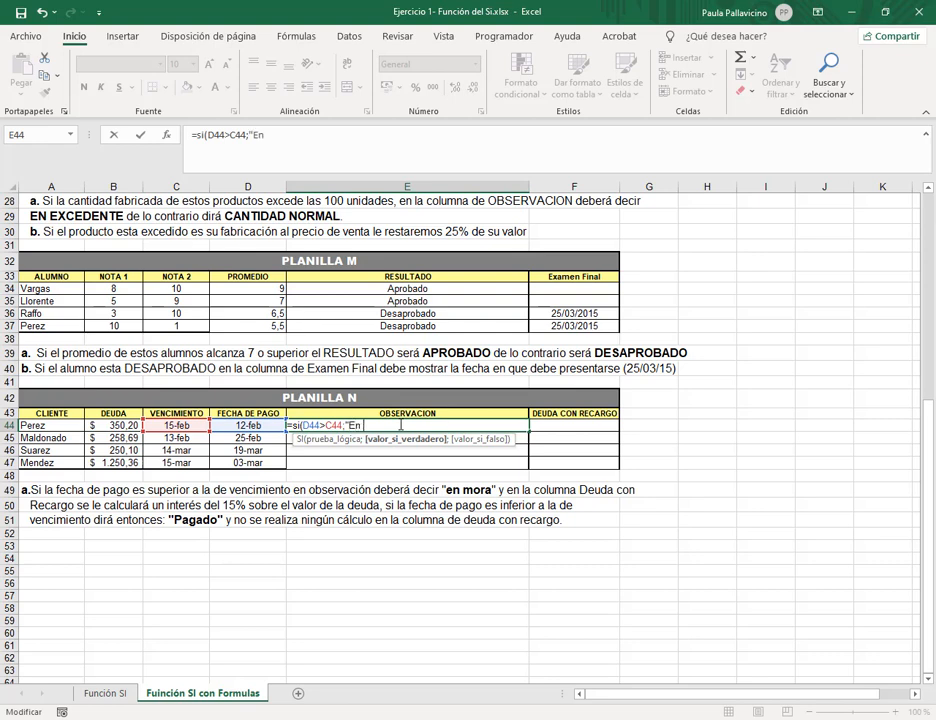
text(mora";)
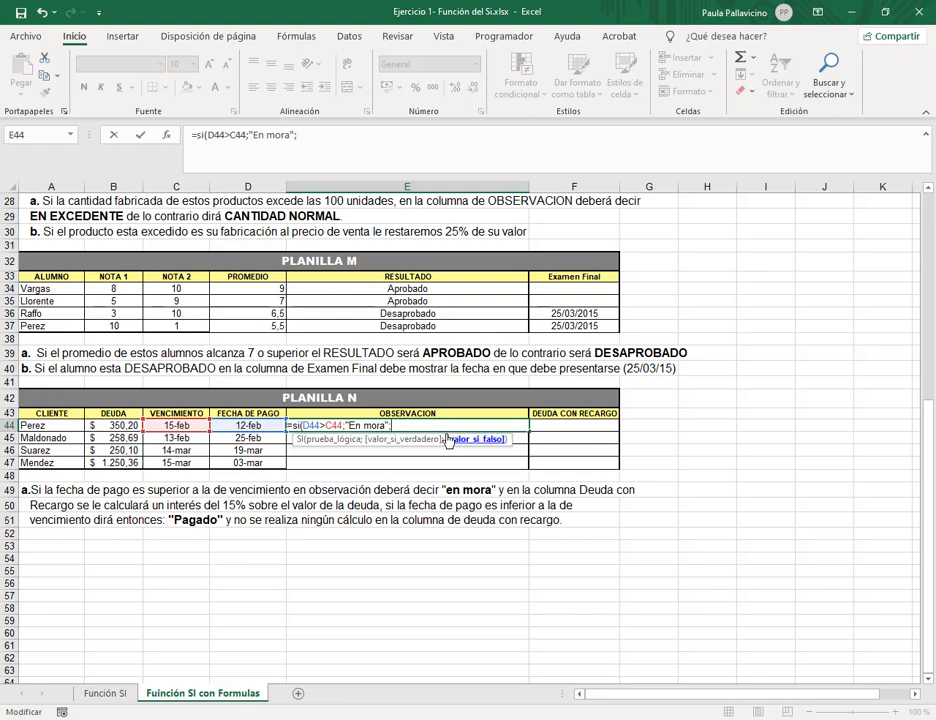
text("Pagado)
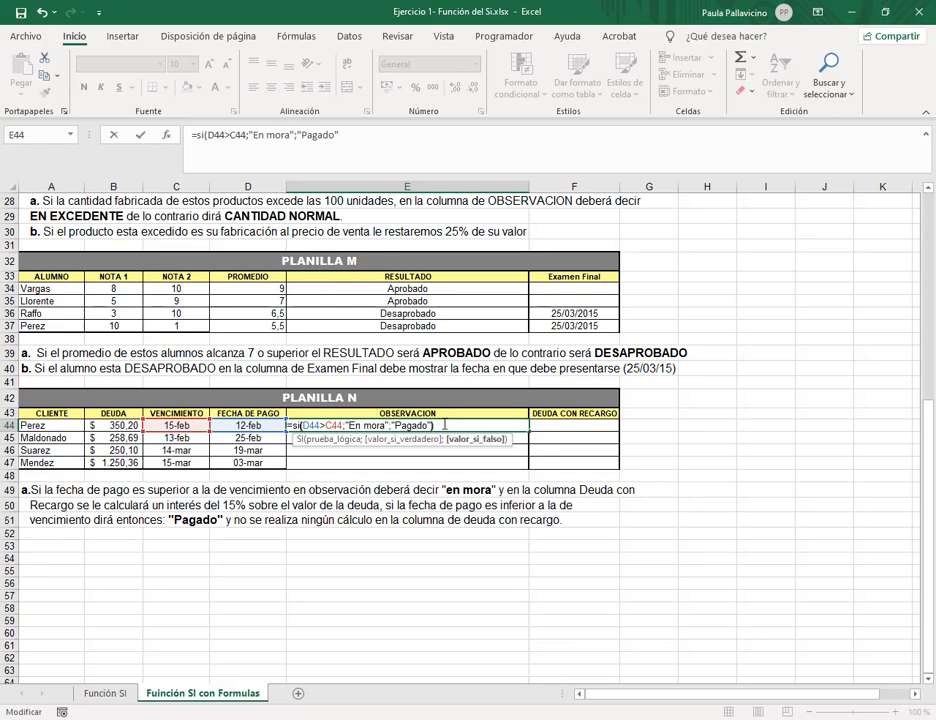
text())
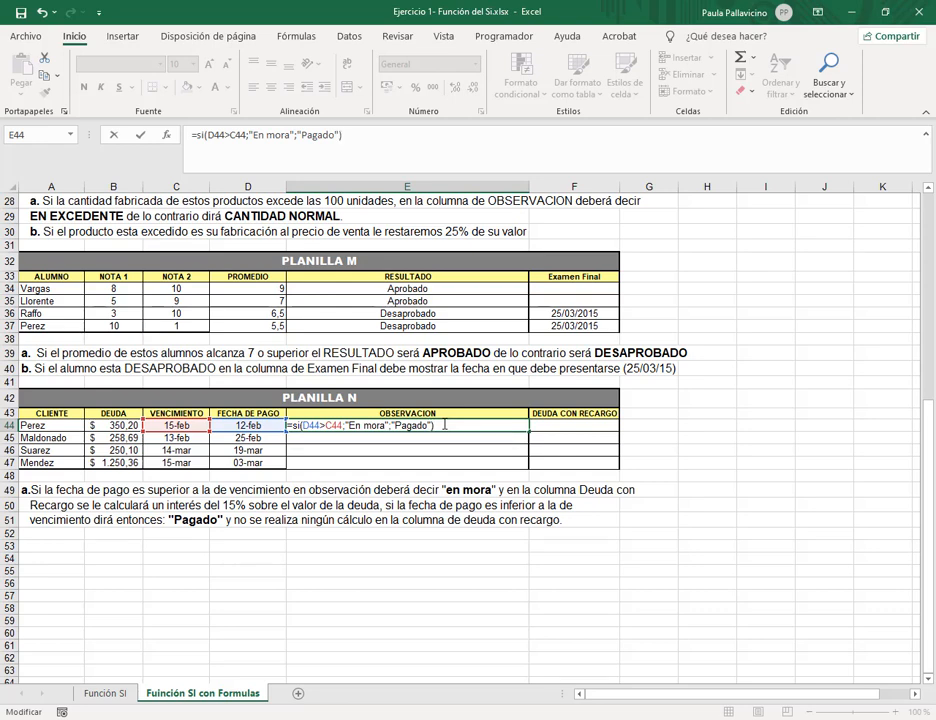
key(Return)
Copy the E44 formula down through E47 in the OBSERVACION column and check the copied formula in E46.
click(445, 424)
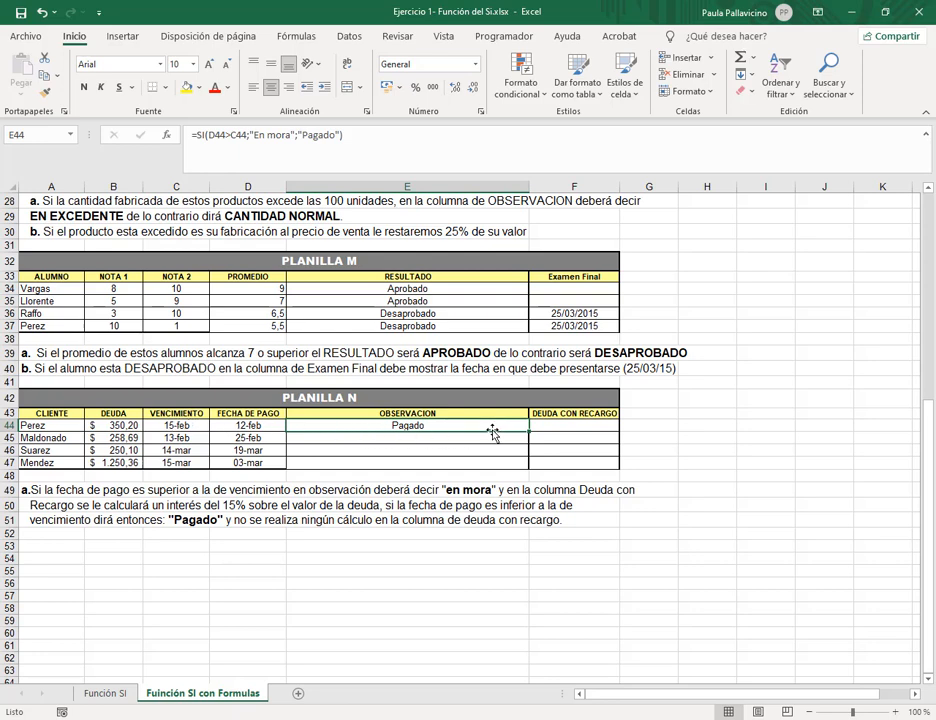
drag(525, 465, 525, 465)
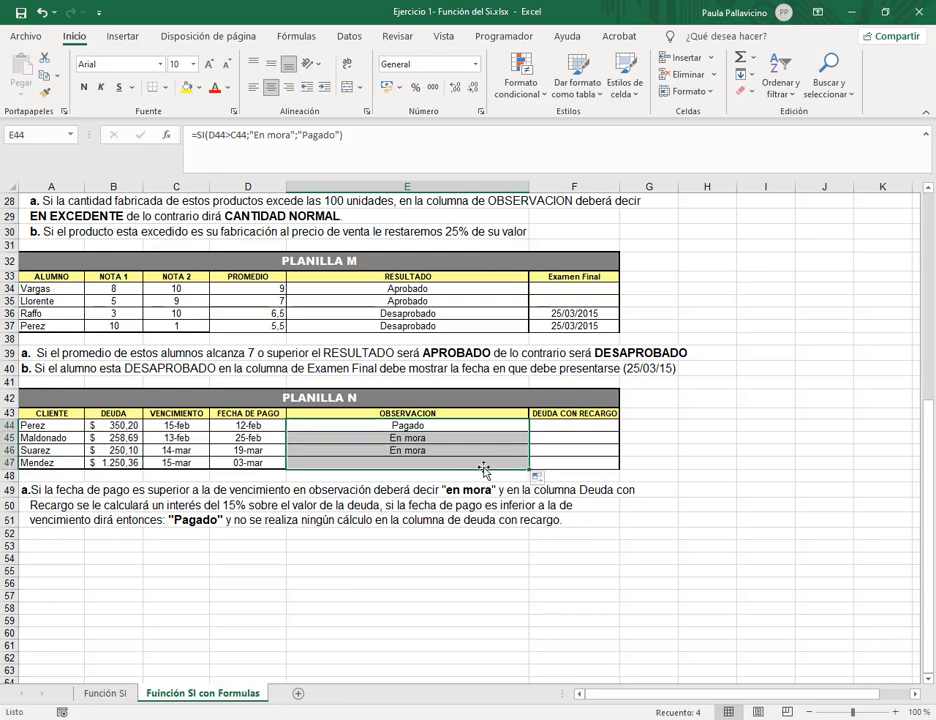
click(360, 452)
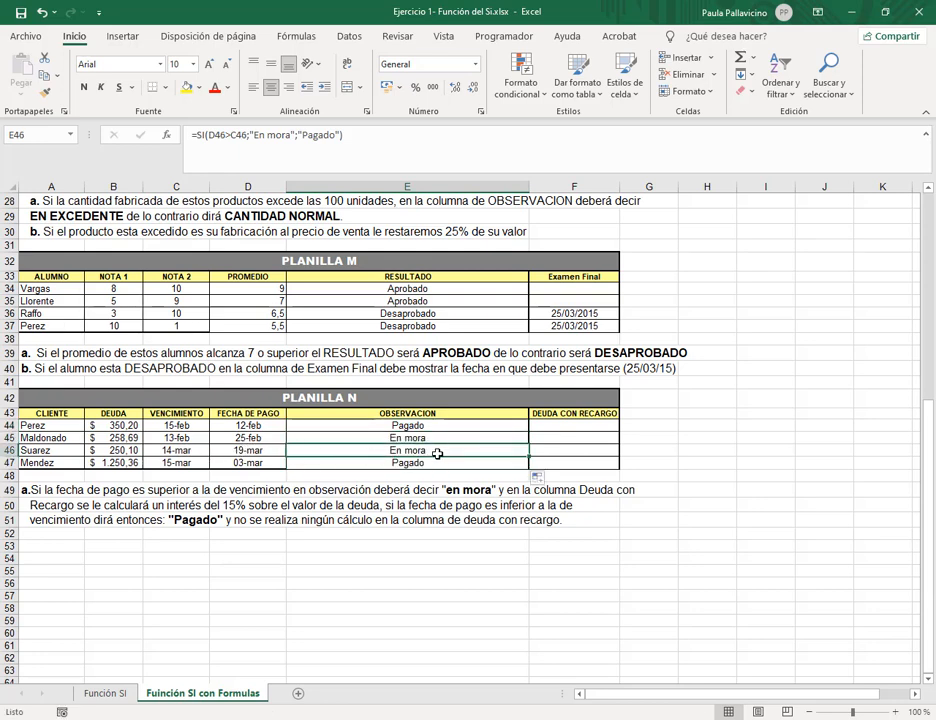
Start an SI formula in F44 under DEUDA CON RECARGO with the logical test E44="En mora".
click(585, 427)
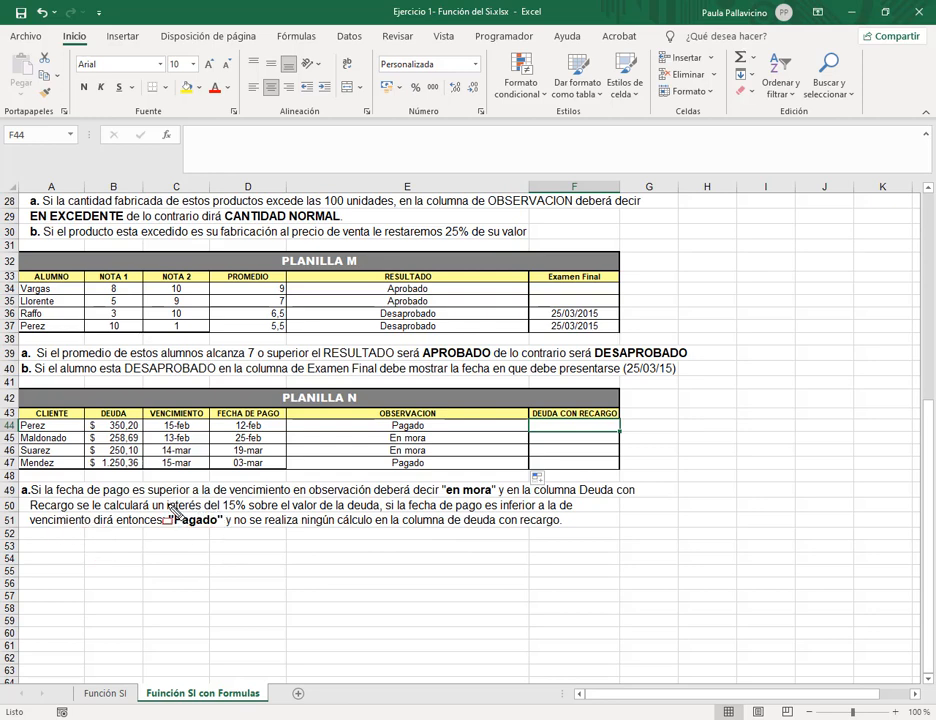
drag(161, 497, 248, 515)
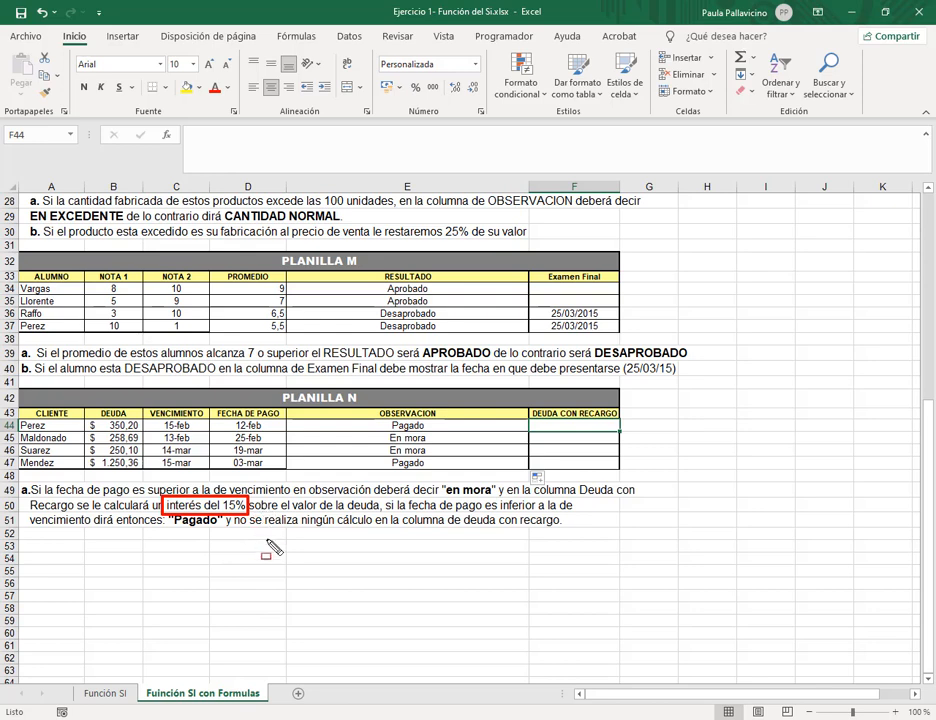
drag(82, 408, 140, 467)
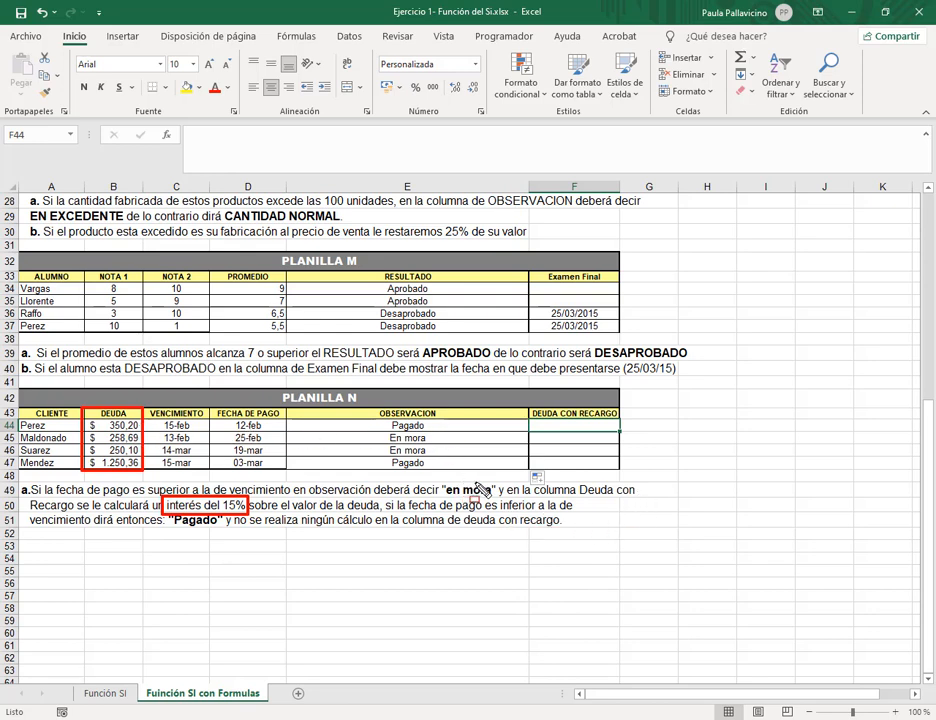
key(Escape)
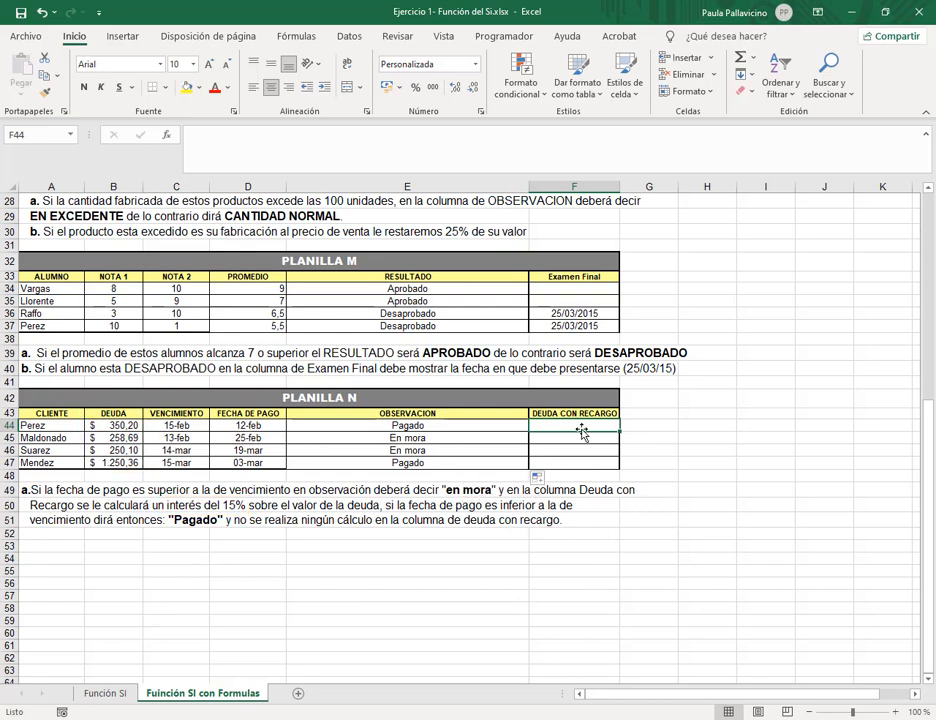
text(=si()
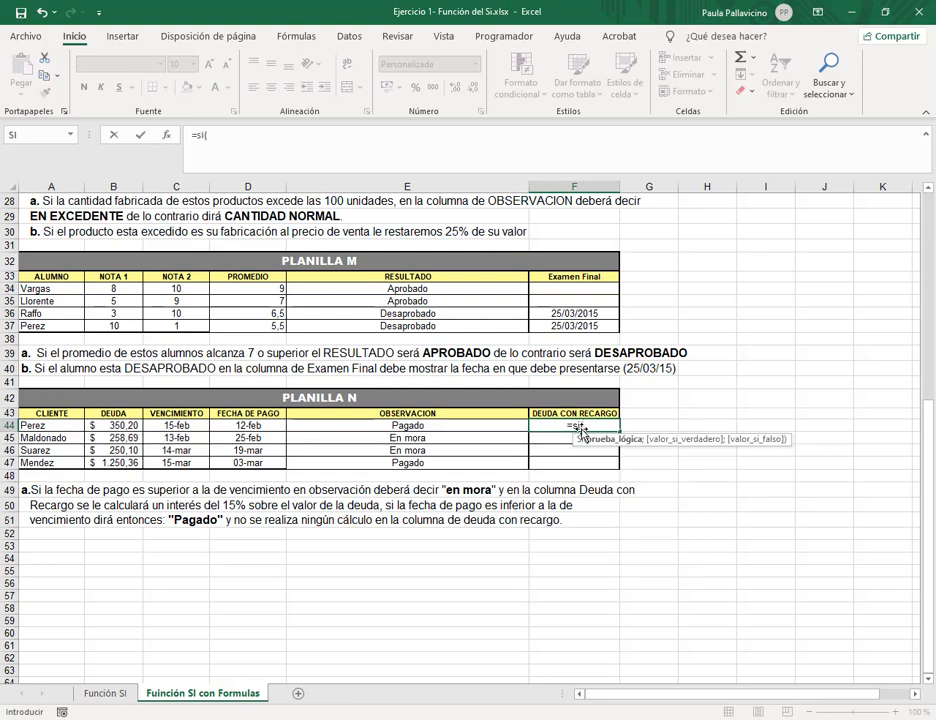
click(502, 424)
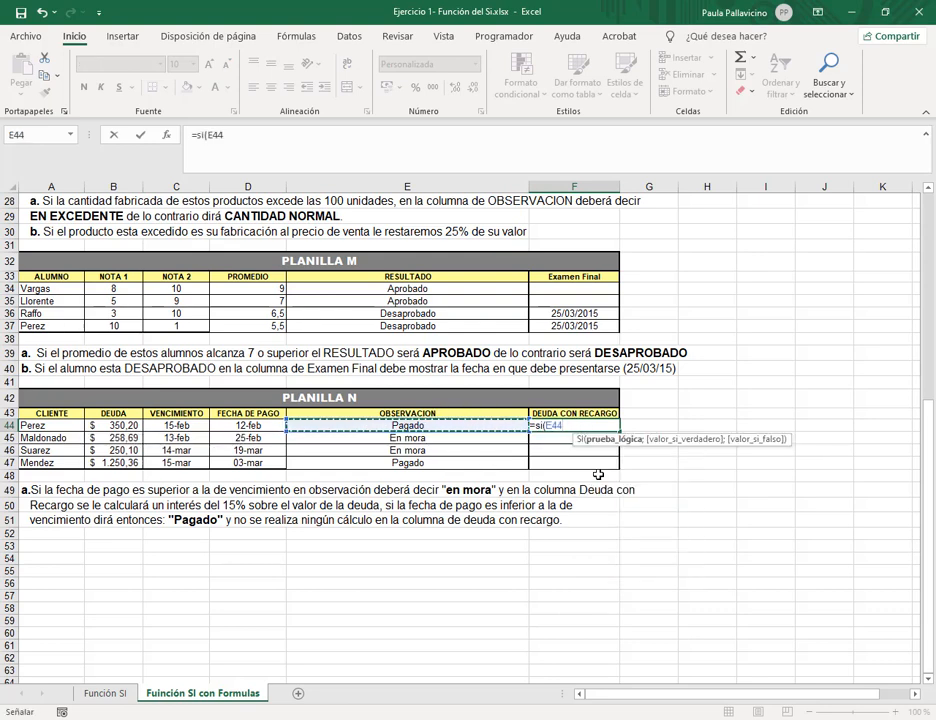
text(="En m)
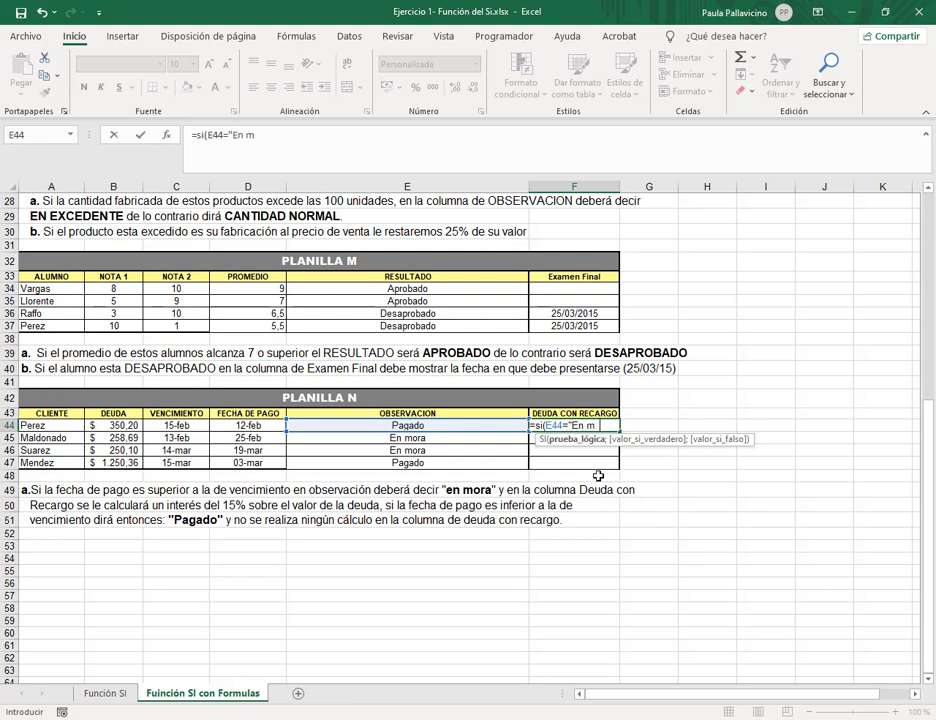
text(ora";)
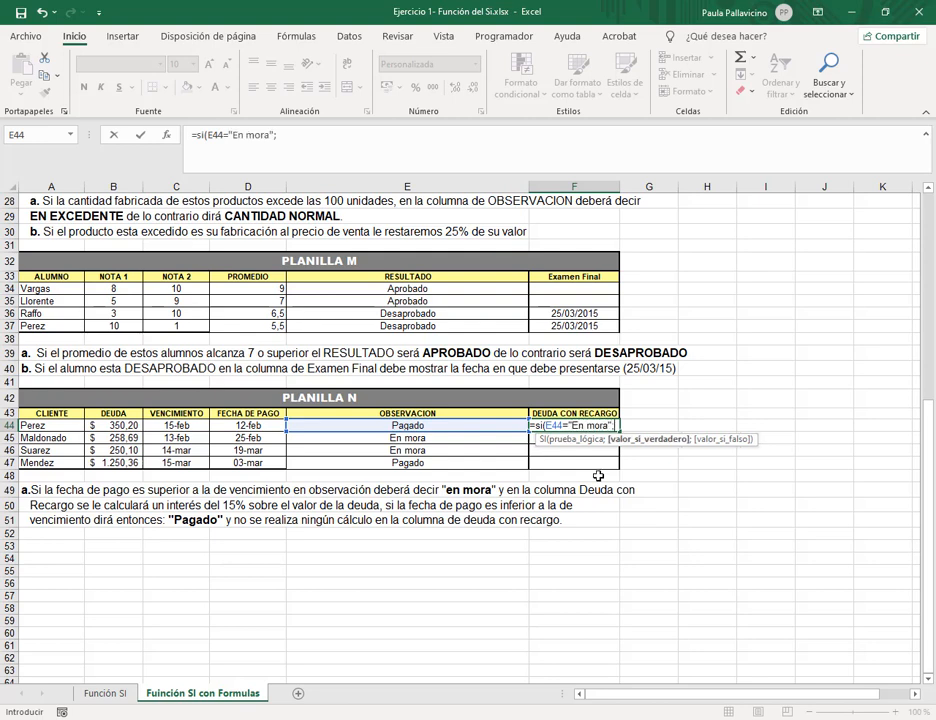
Complete the F44 formula with B44+(B44*15%) as the true value and 0 as the false value.
click(130, 425)
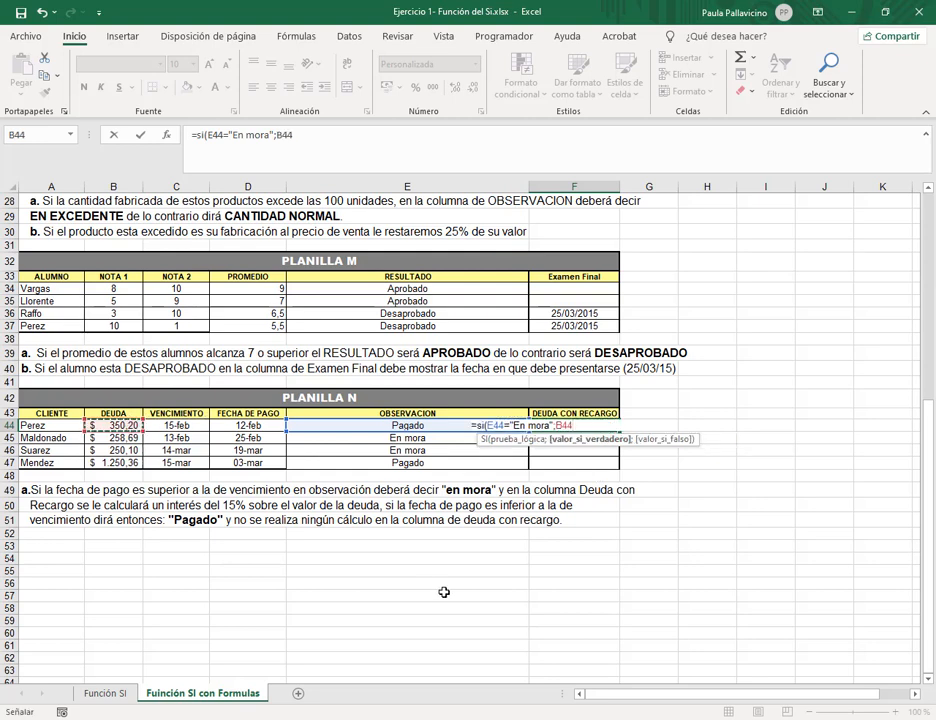
text(+()
click(110, 424)
text(*)
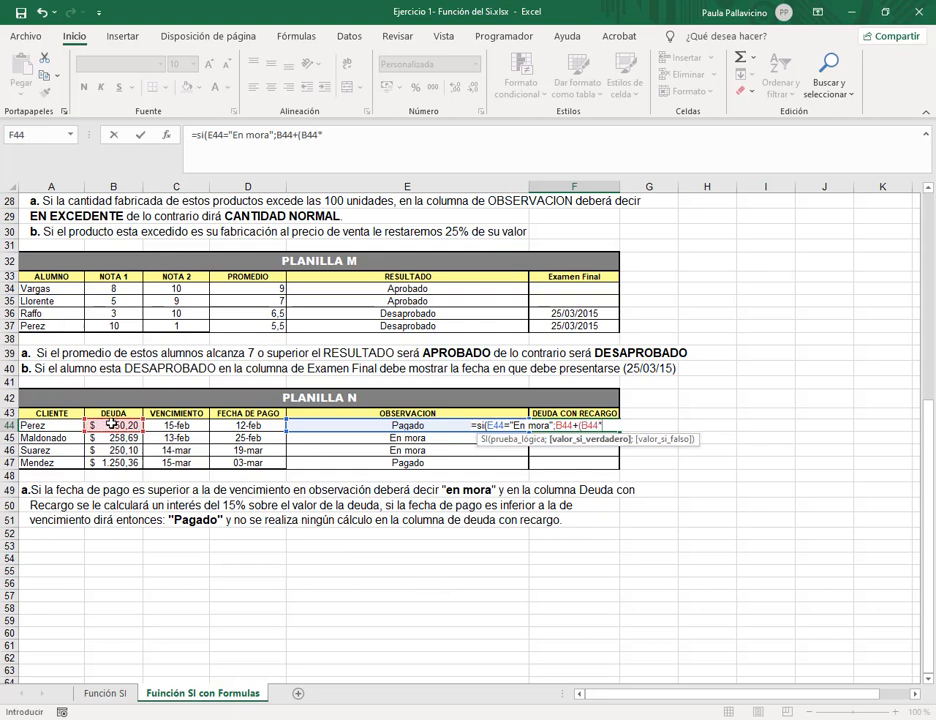
text(15%);0)
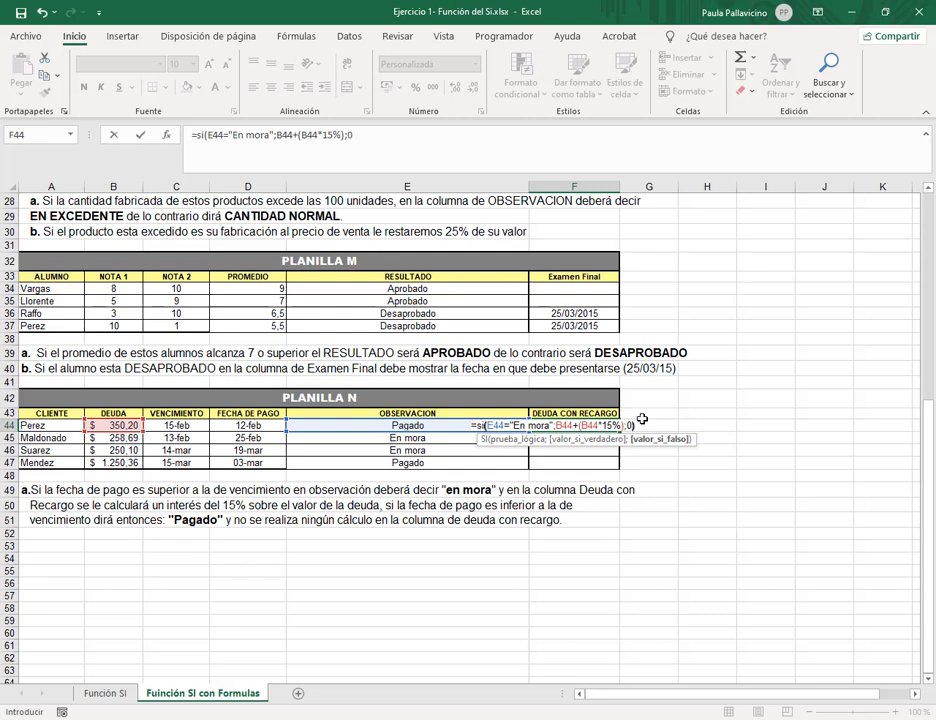
text())
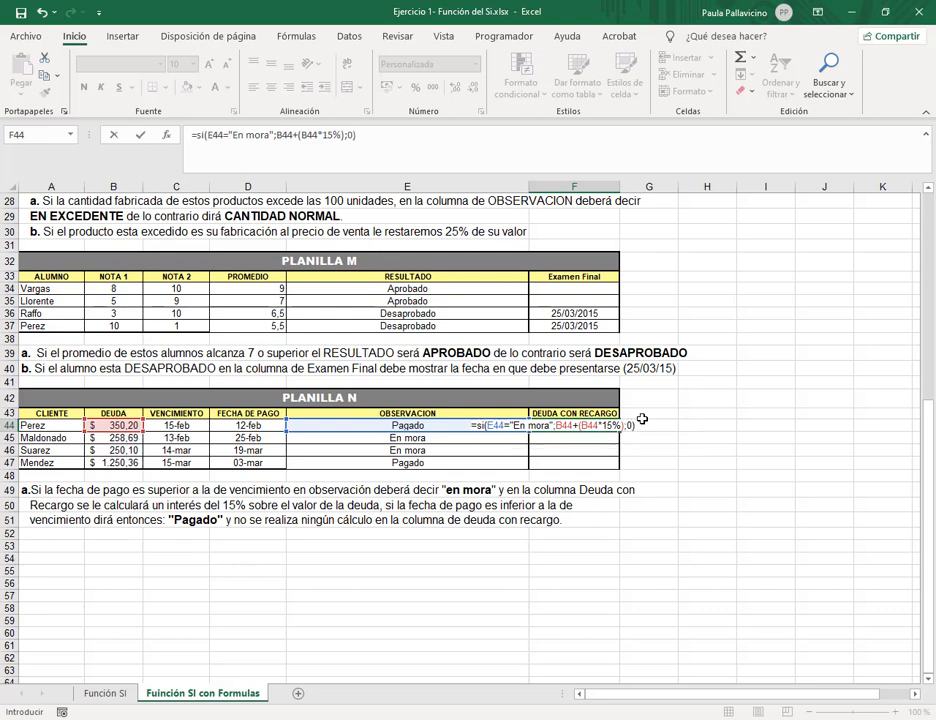
key(Return)
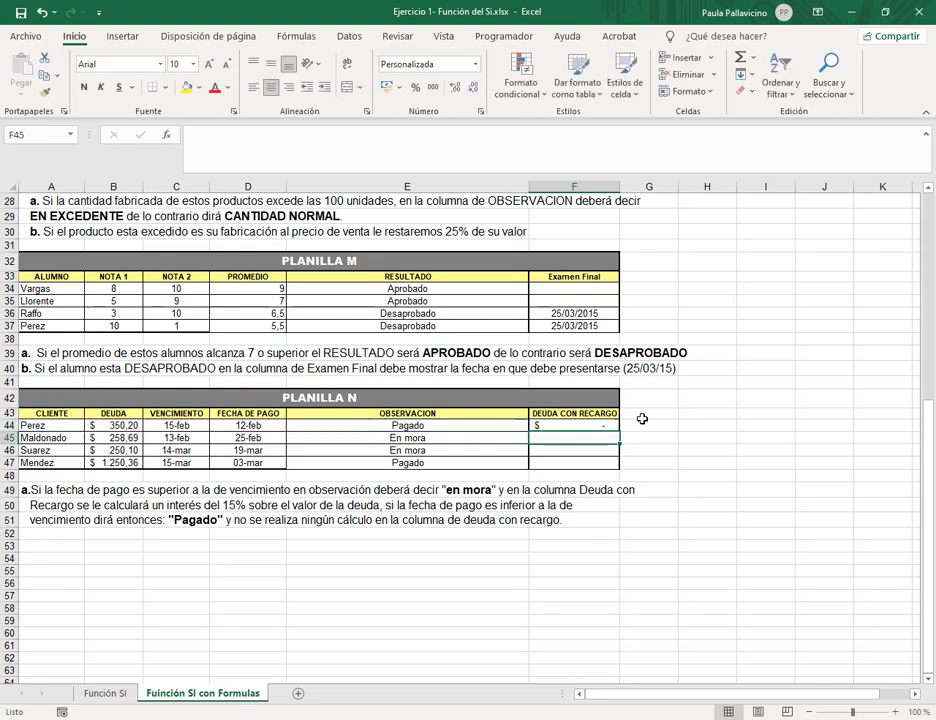
Copy the F44 formula down through F47 in the DEUDA CON RECARGO column and check the copied formulas in F45 and F46.
click(576, 426)
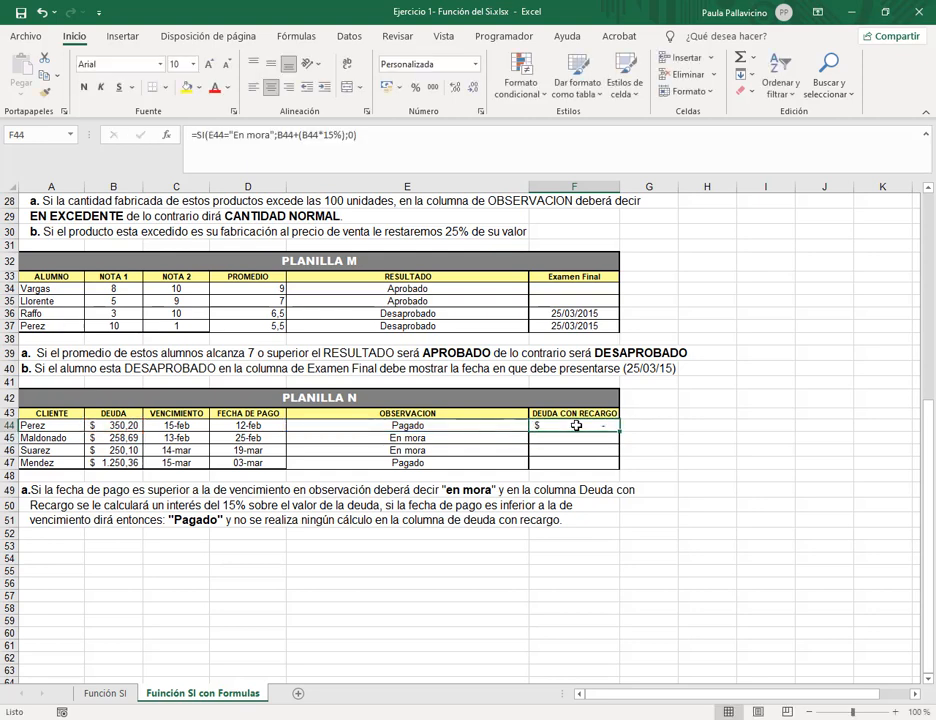
drag(622, 432, 621, 468)
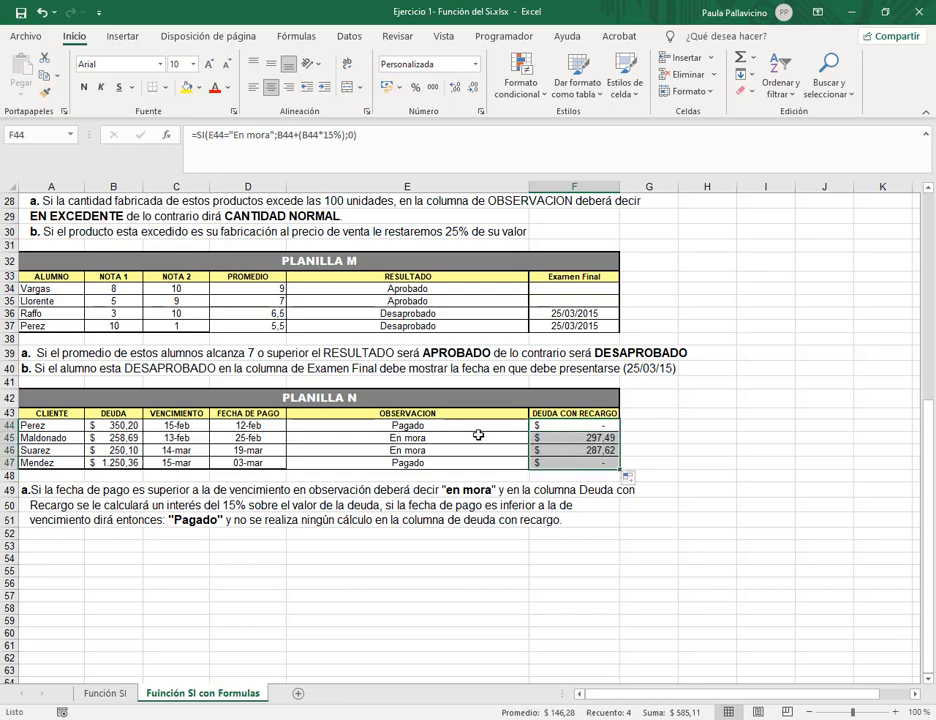
click(593, 437)
click(594, 450)
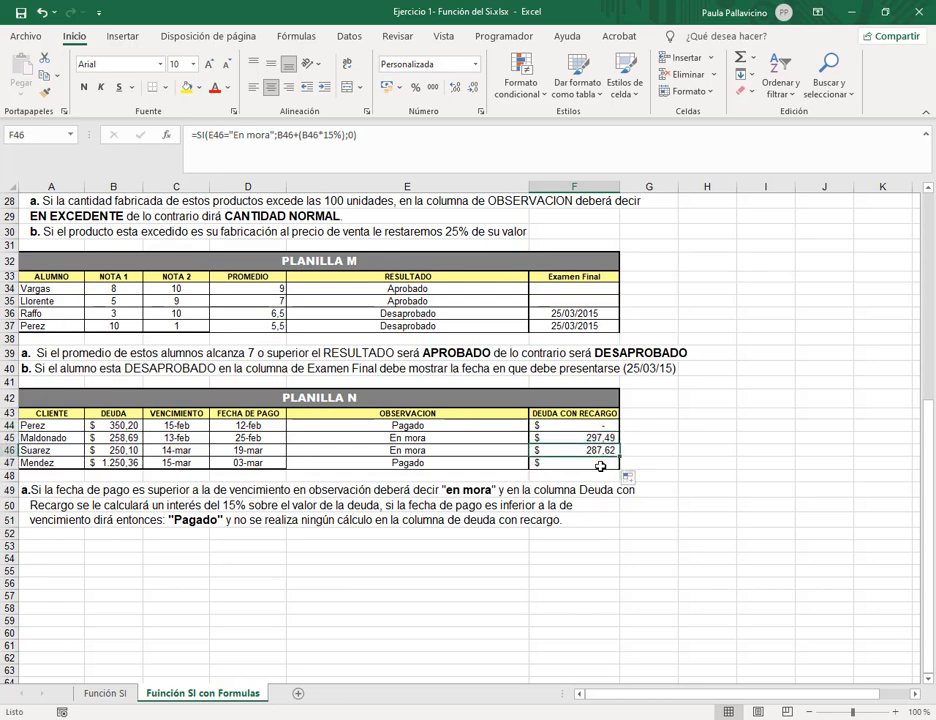
Calculate a check of the surcharged debt in H45 with the formula =B45+(B45*15%).
click(706, 438)
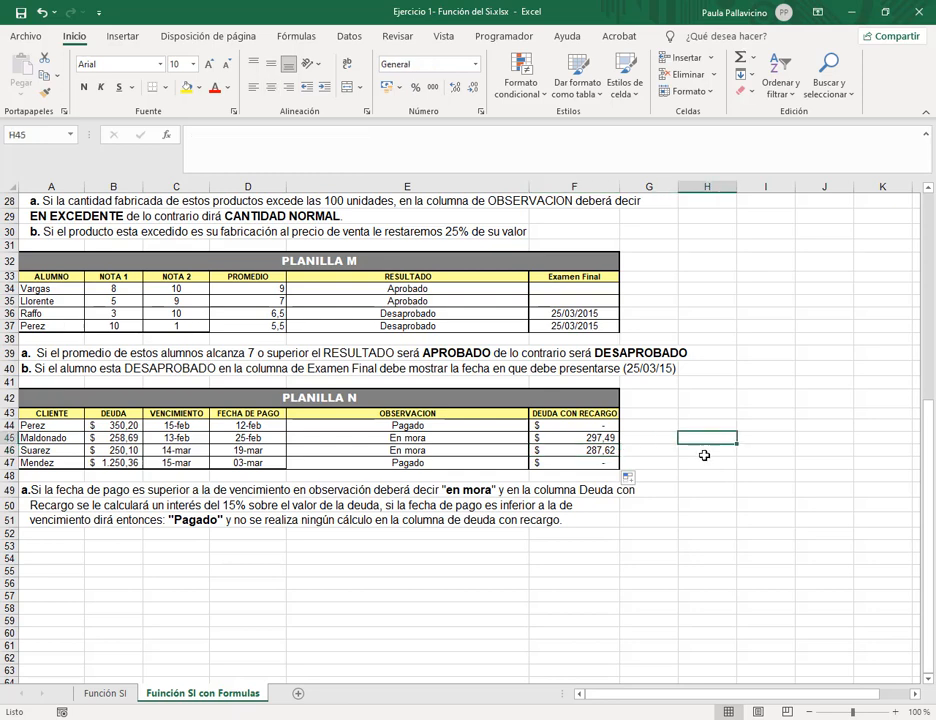
text(=)
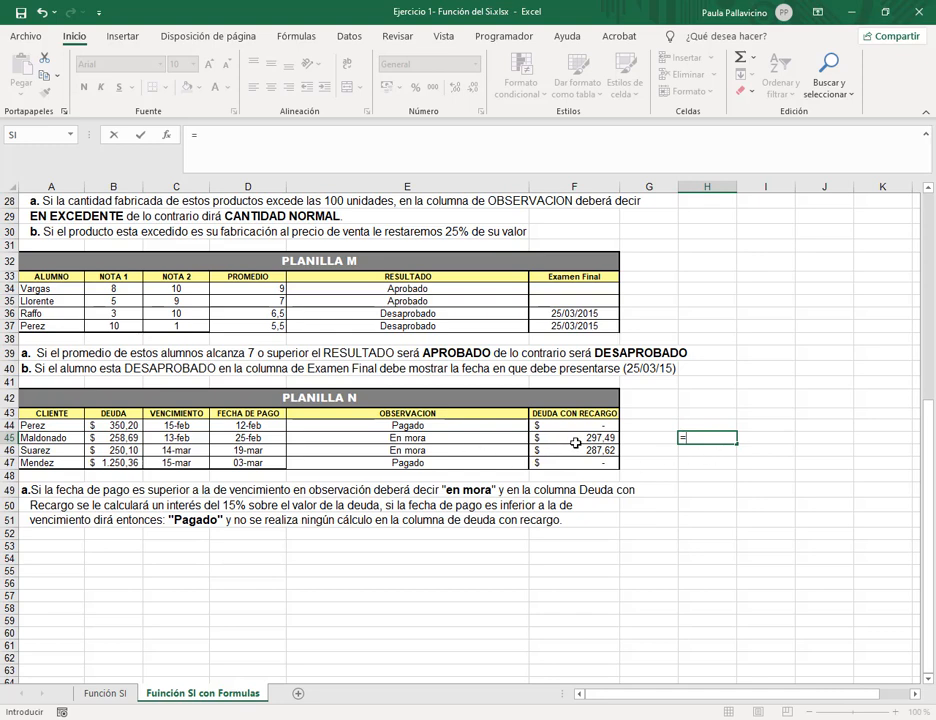
click(118, 438)
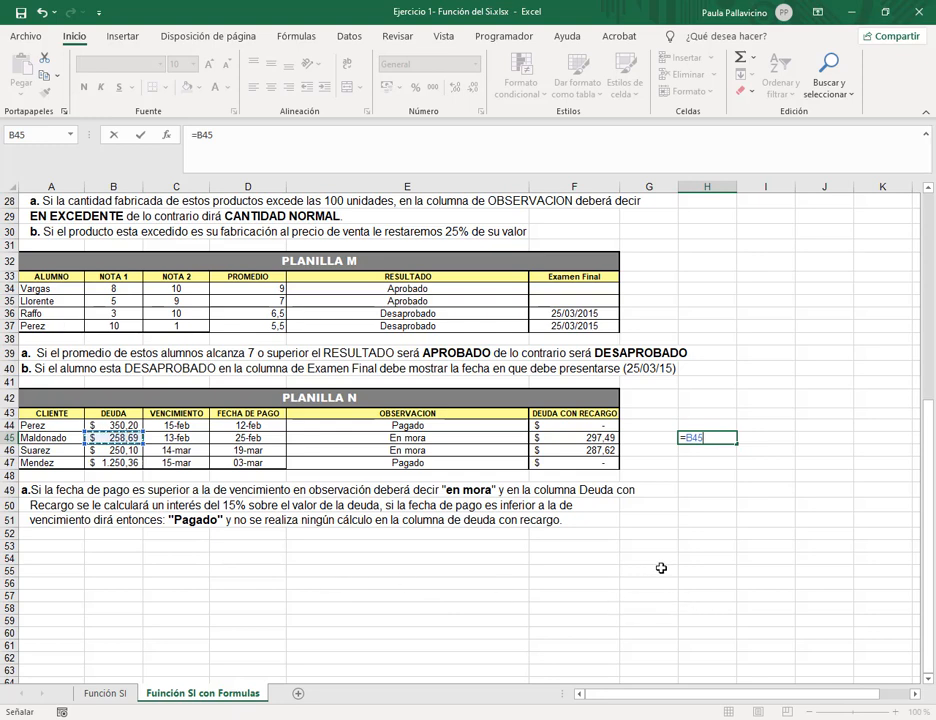
text(+()
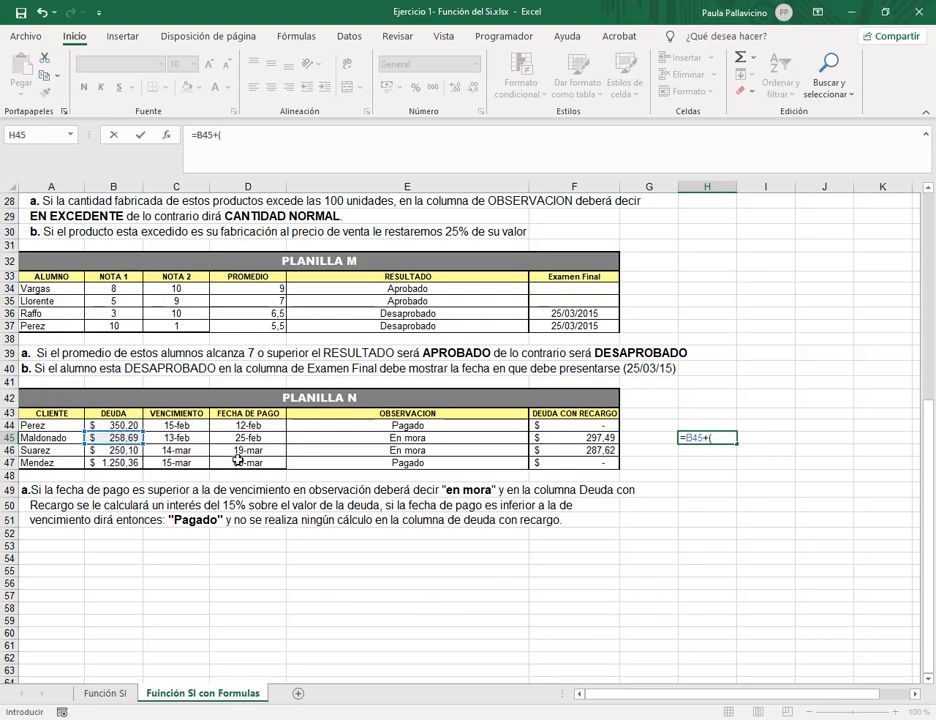
click(127, 438)
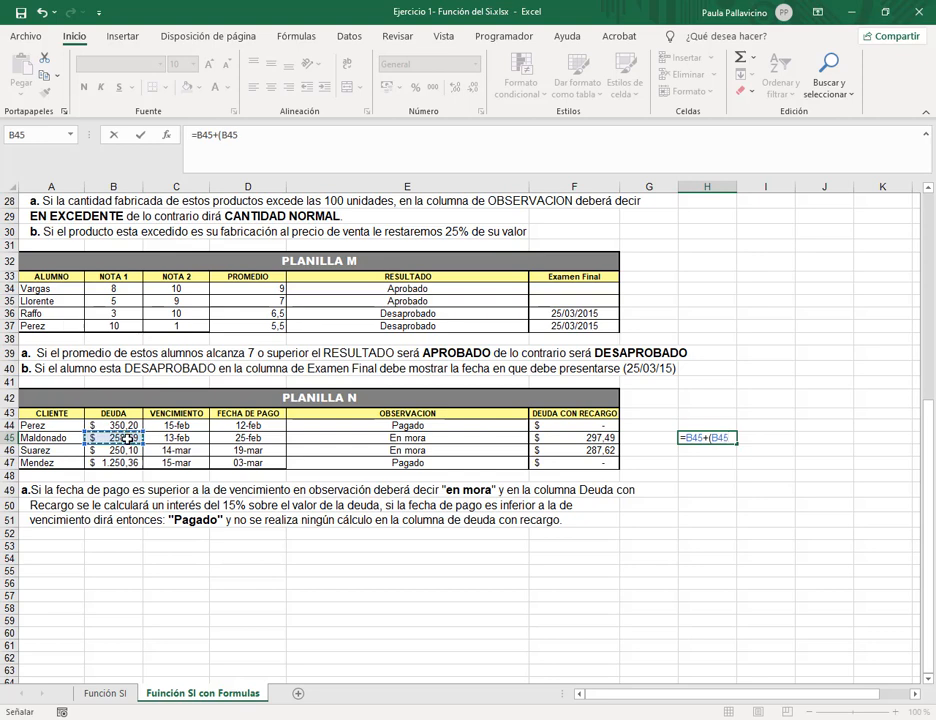
text(*)
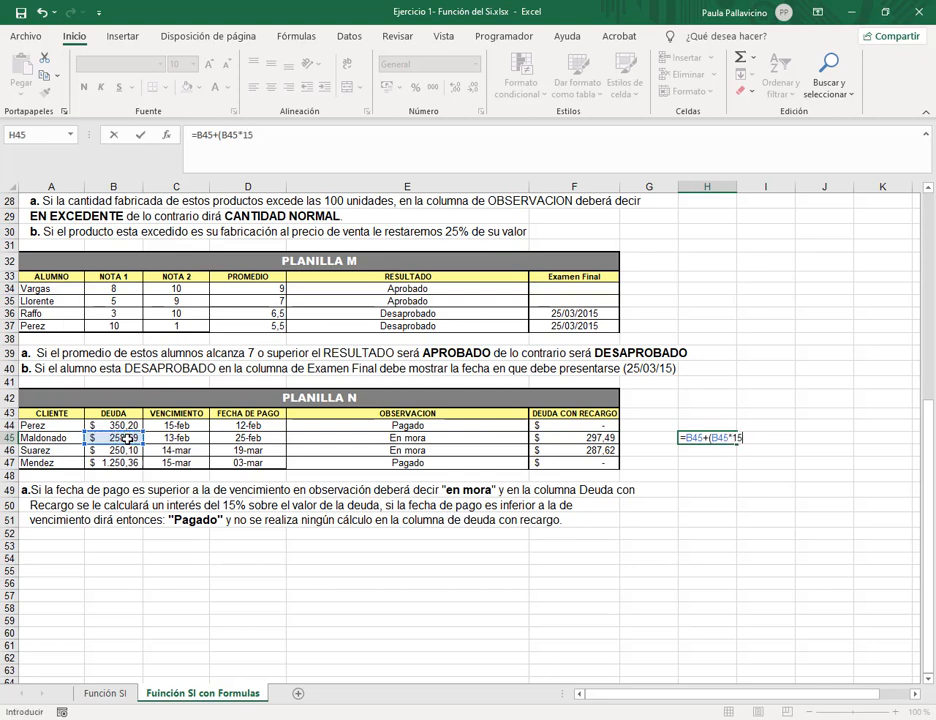
text(15%))
key(Return)
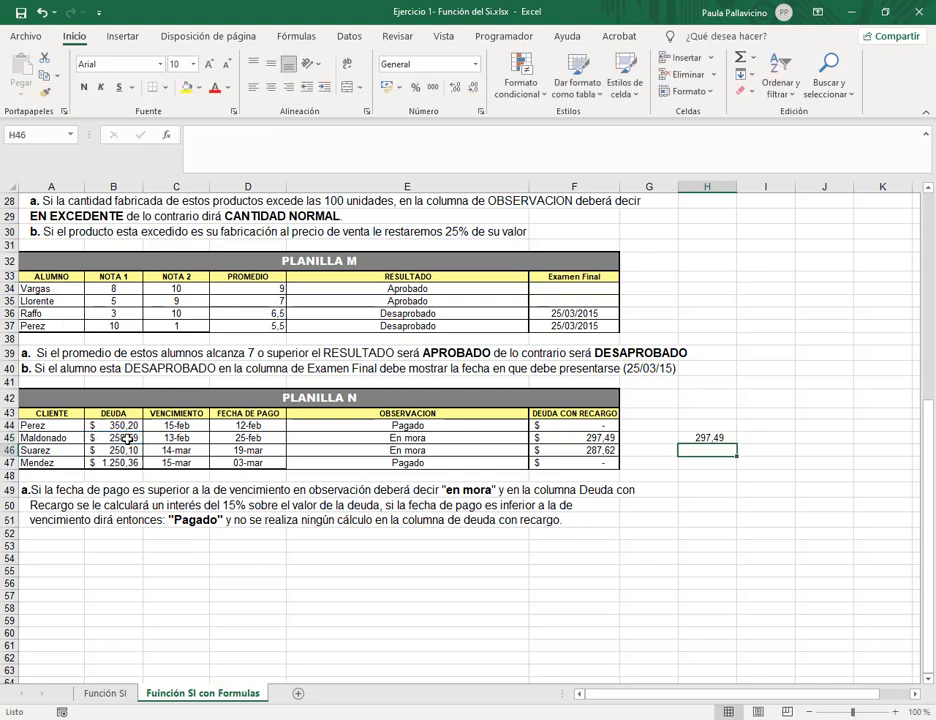
click(705, 438)
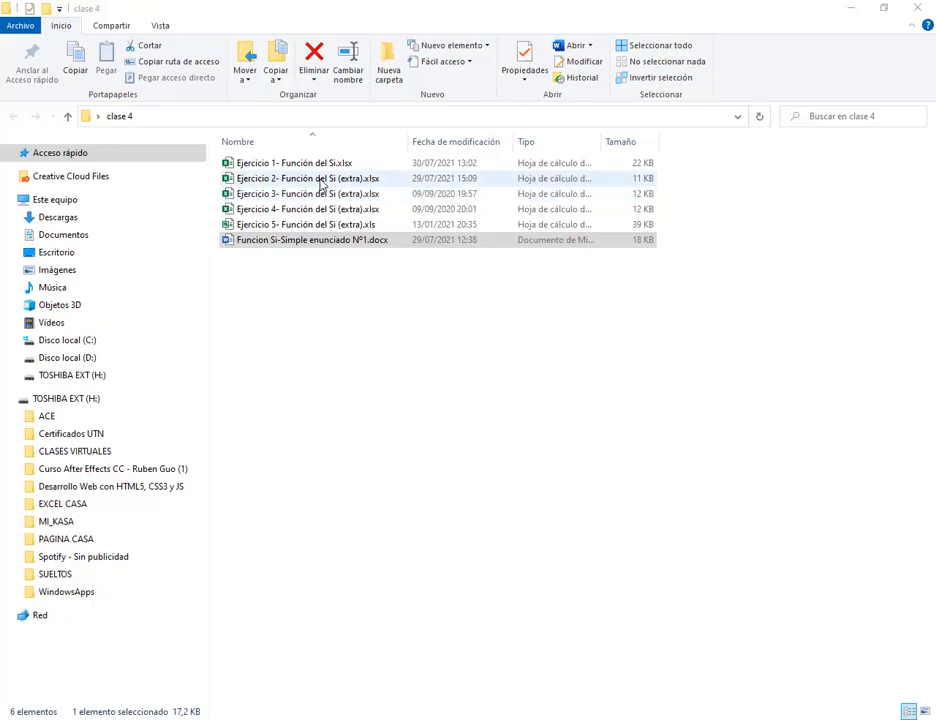
Switch to the clase 4 folder and open the workbook Ejercicio 3- Función del Si (extra).xlsx.
click(321, 181)
click(320, 194)
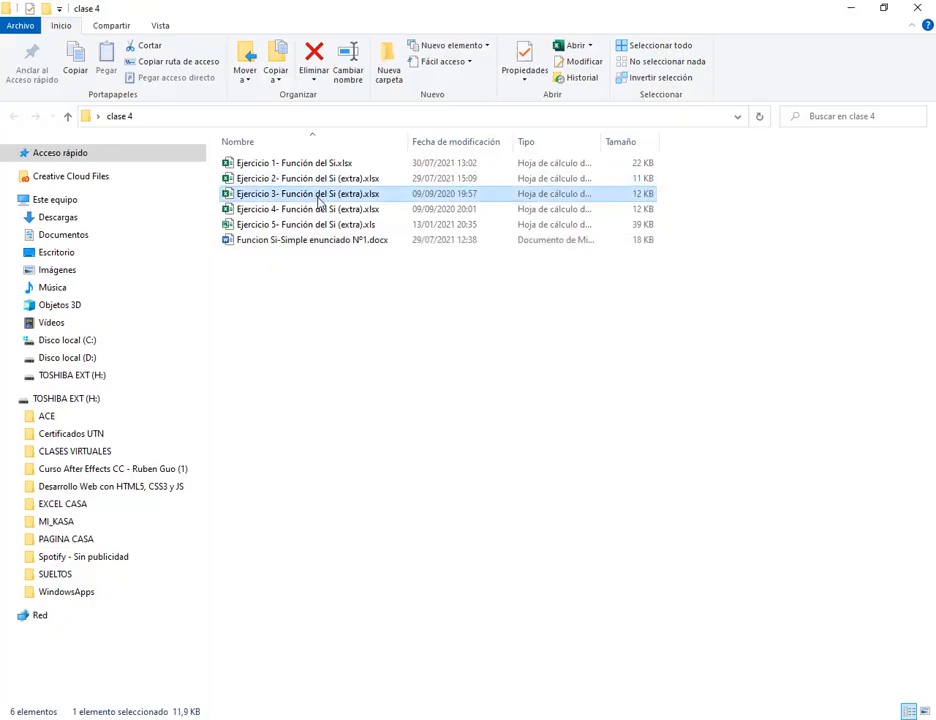
click(258, 181)
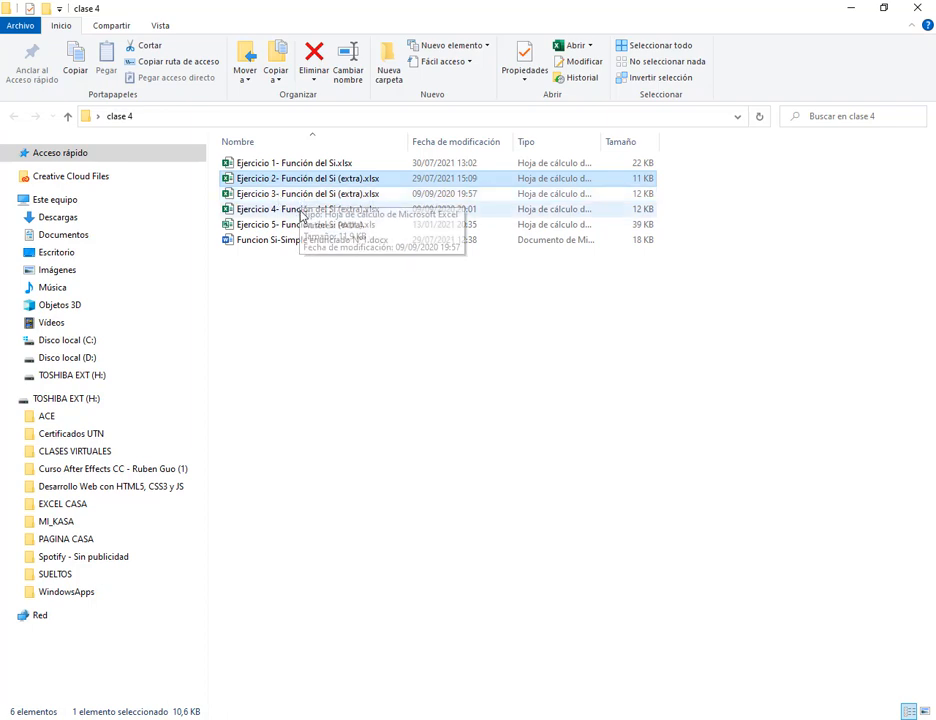
click(299, 198)
click(307, 210)
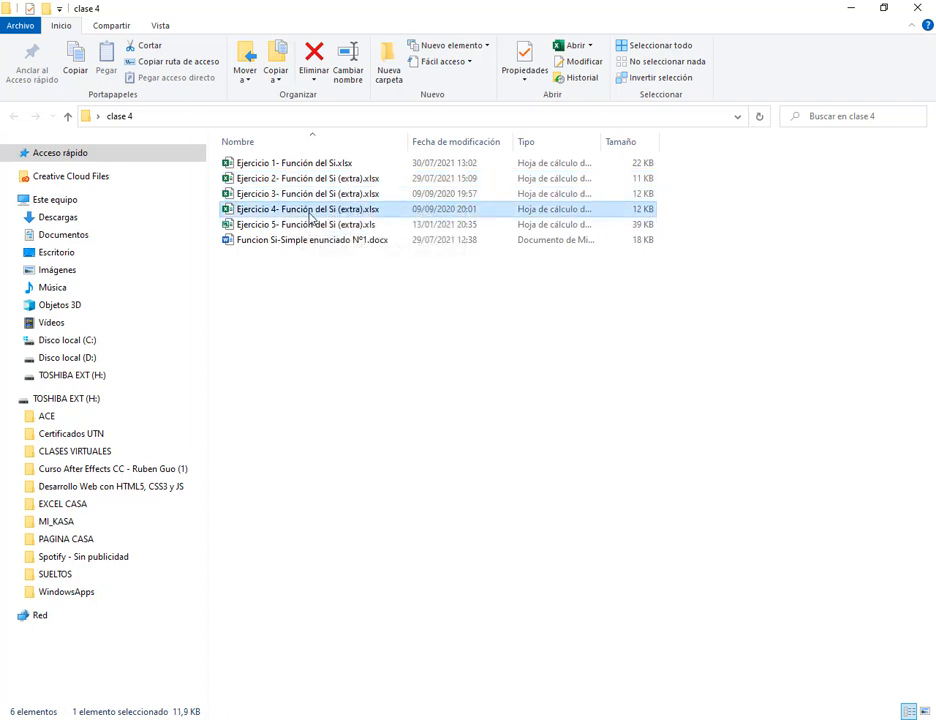
double_click(276, 195)
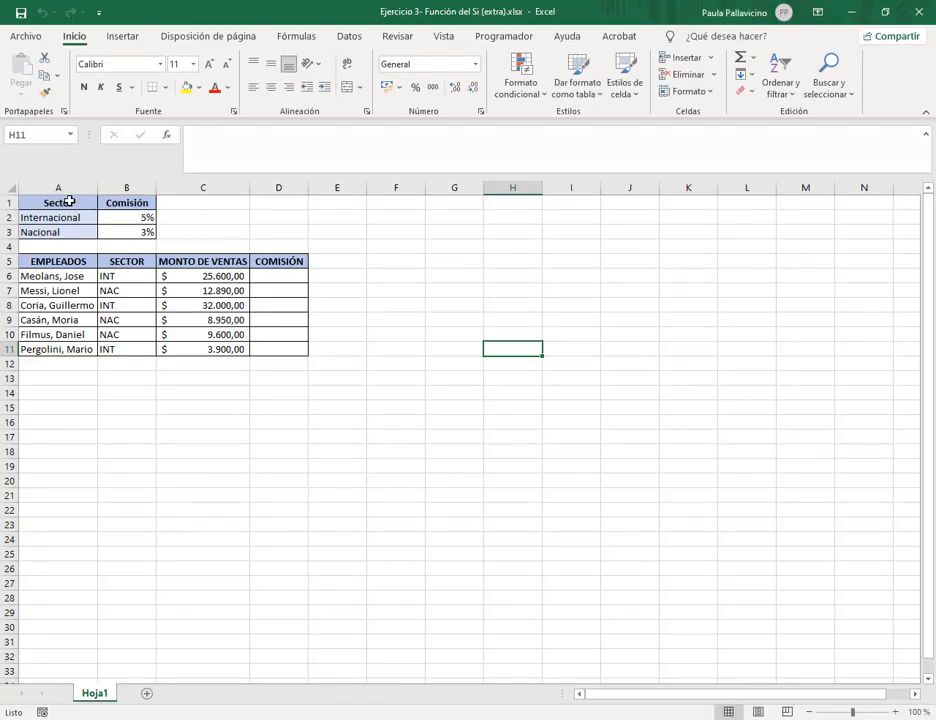
Examine the commission rates per sector and the SECTOR, MONTO DE VENTAS and COMISIÓN columns of the employee table.
click(264, 277)
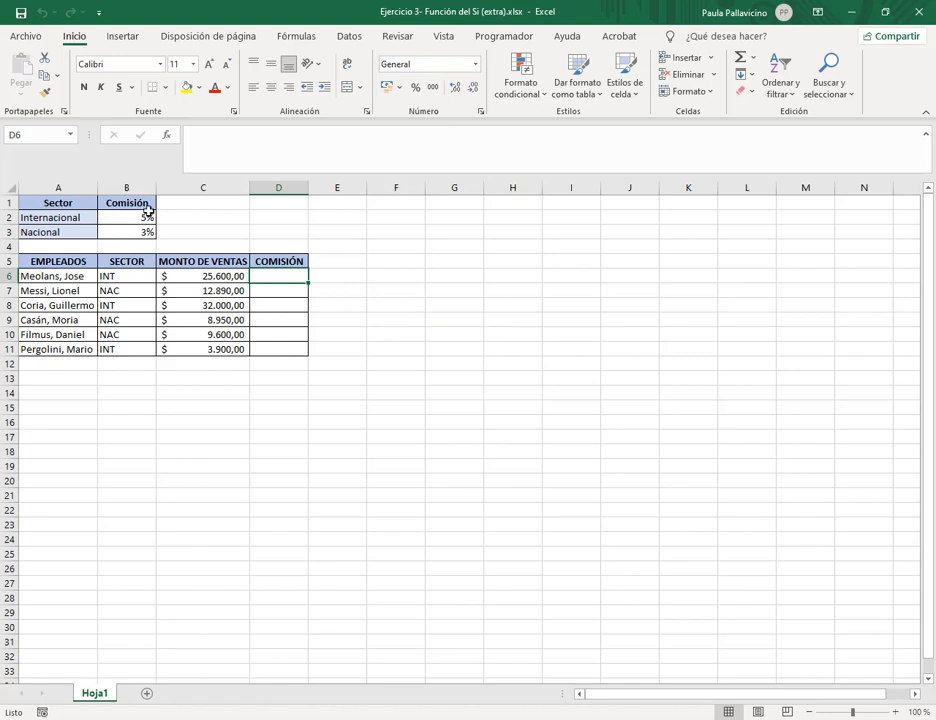
click(207, 275)
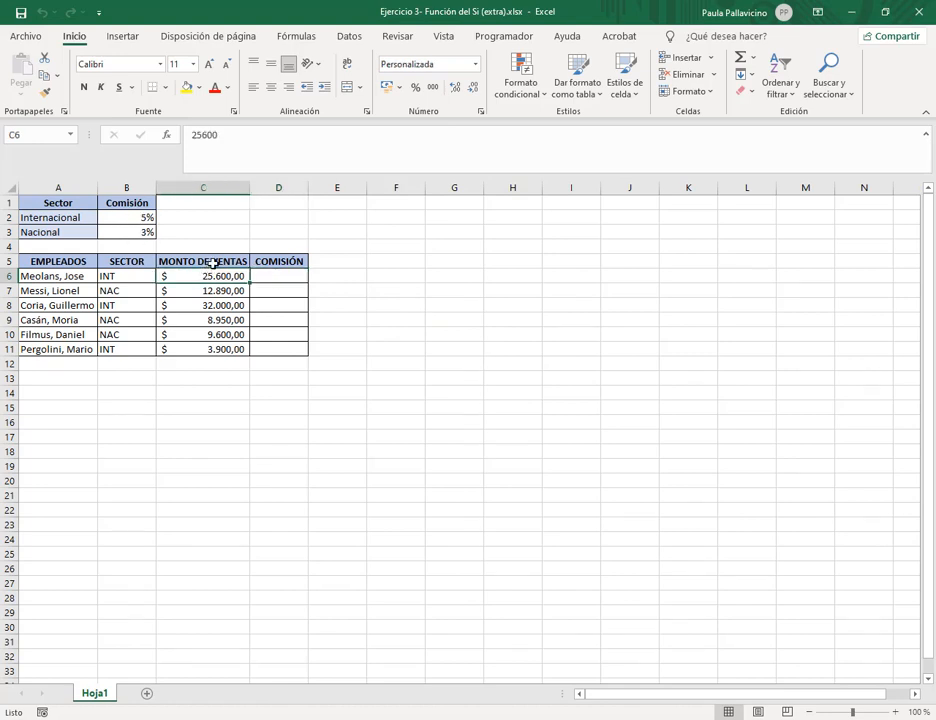
click(273, 276)
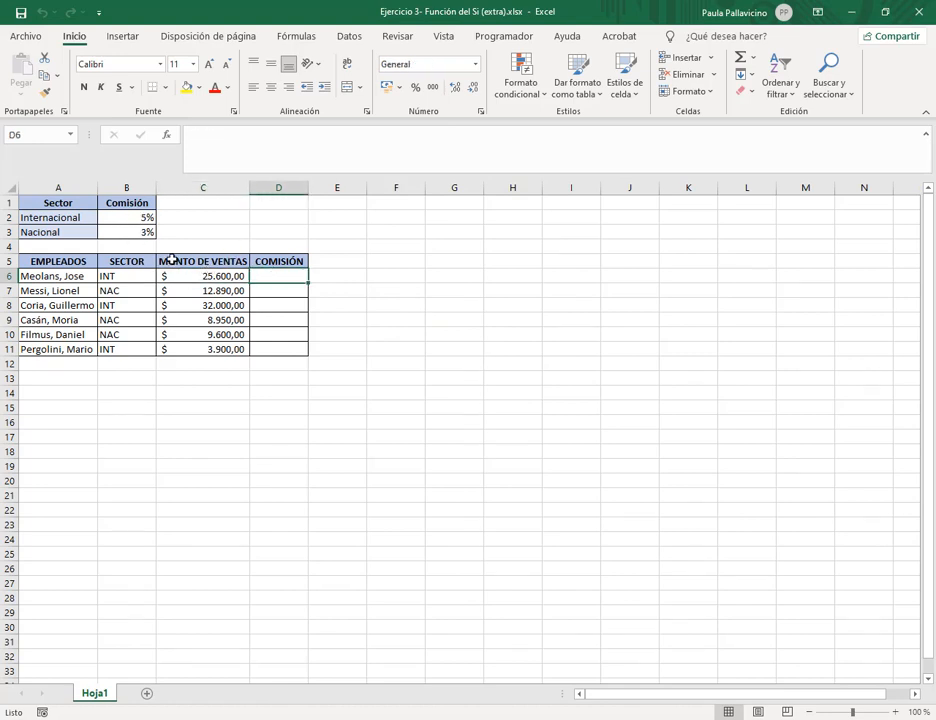
drag(144, 275, 141, 350)
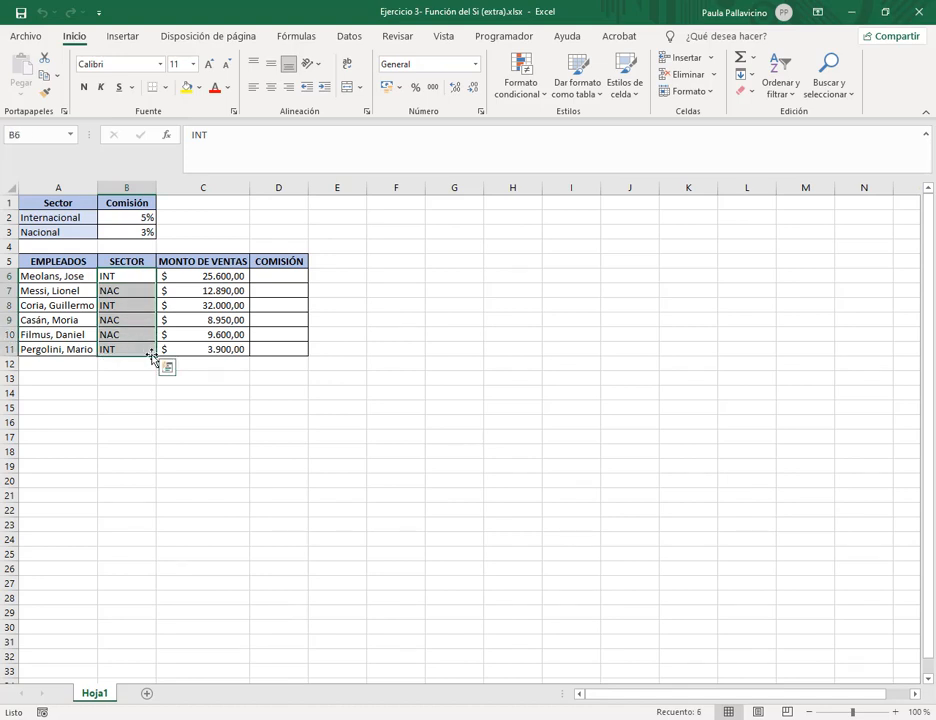
click(447, 330)
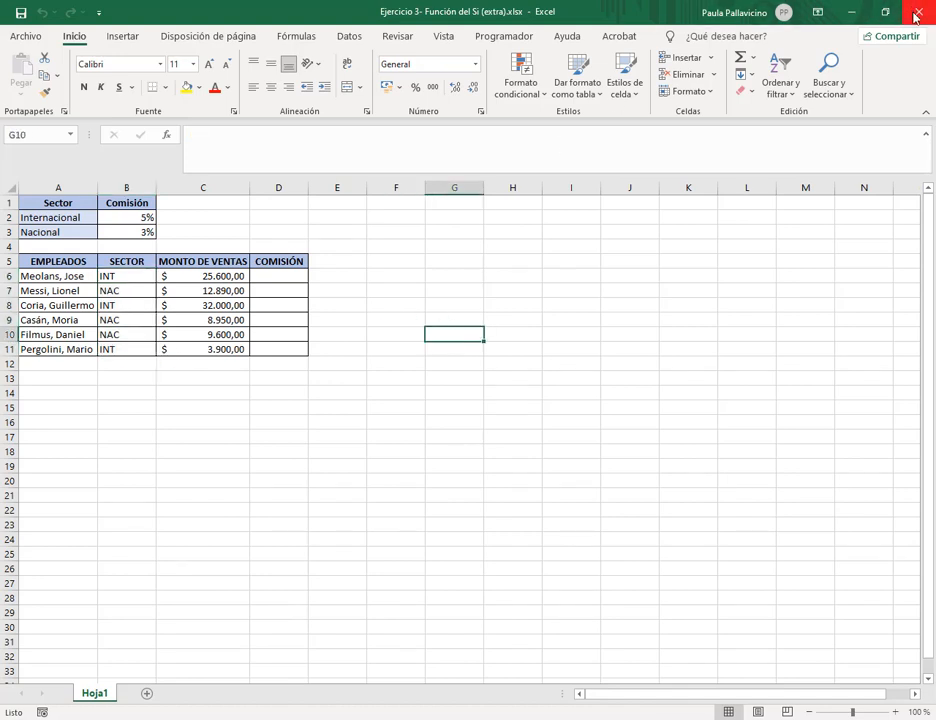
Close the Ejercicio 3 workbook, open Ejercicio 4- Función del Si (extra).xlsx and review its Forma de pago and Precio de venta columns.
click(915, 15)
double_click(350, 210)
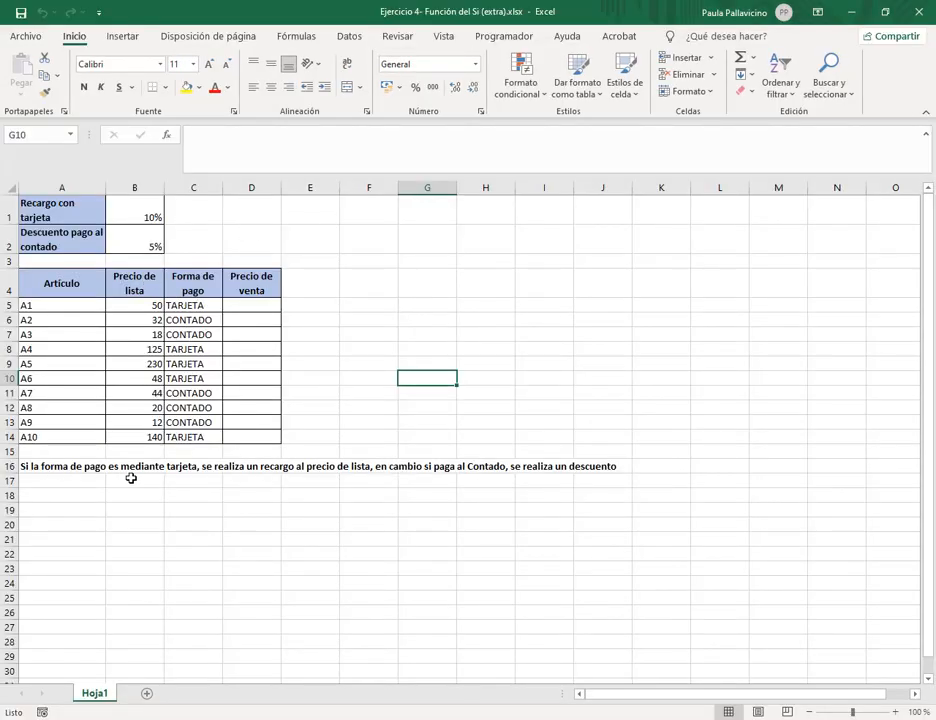
click(198, 306)
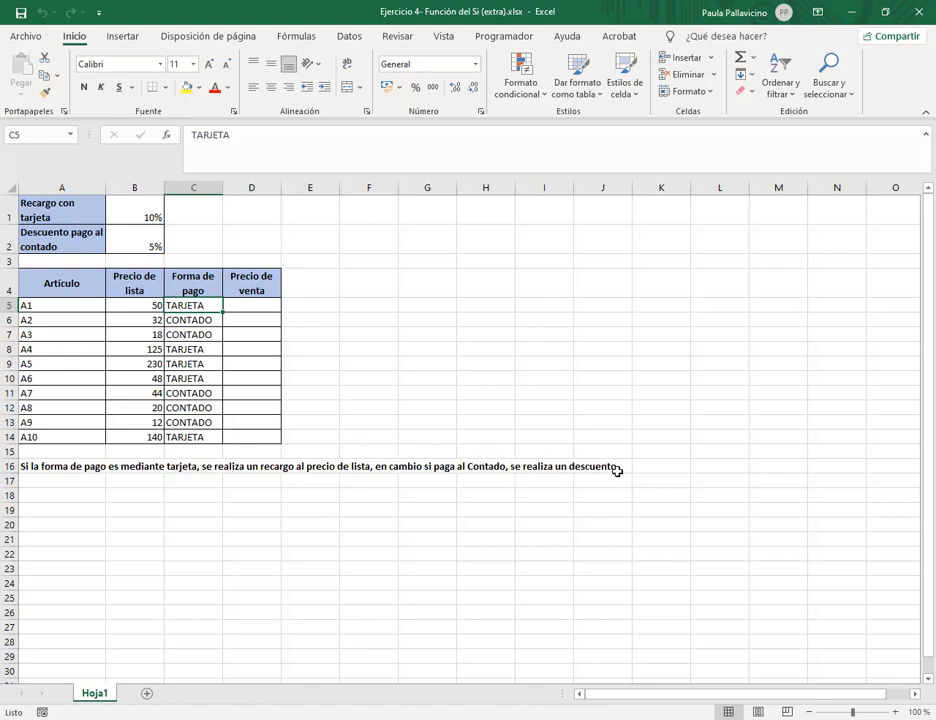
click(246, 305)
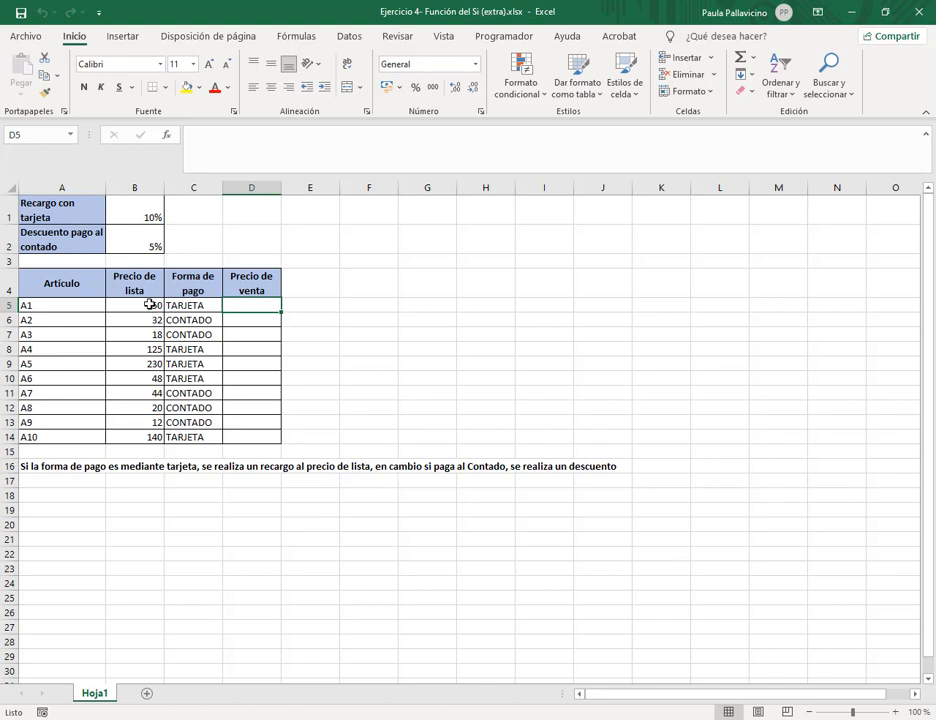
Format the Precio de lista values in B5:B14 as accounting currency with the $ symbol.
drag(148, 305, 152, 437)
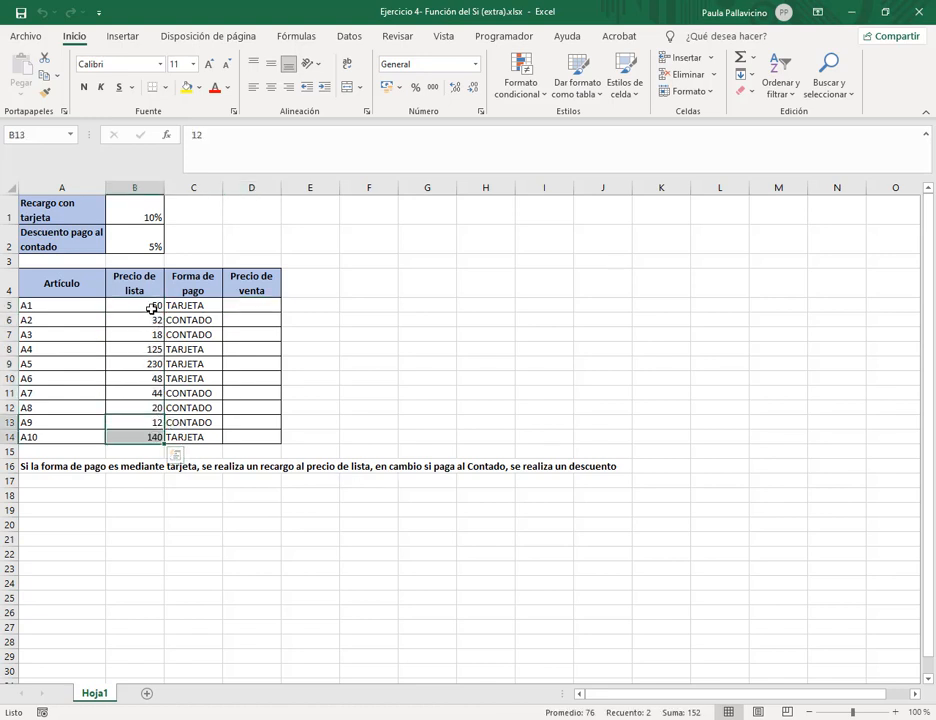
click(151, 309)
shift+click(134, 436)
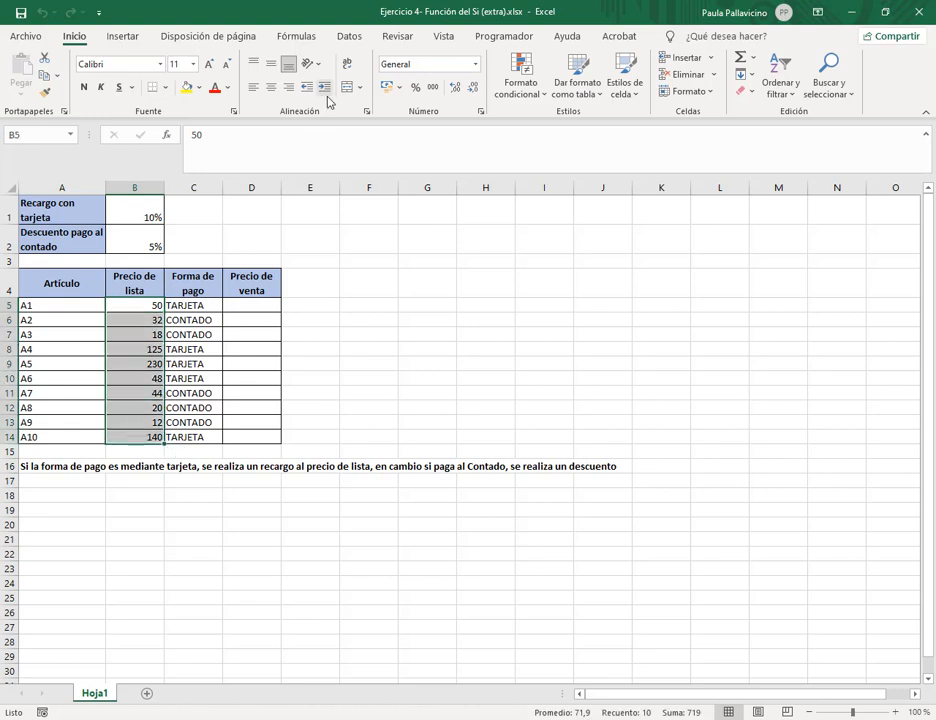
click(398, 87)
click(411, 128)
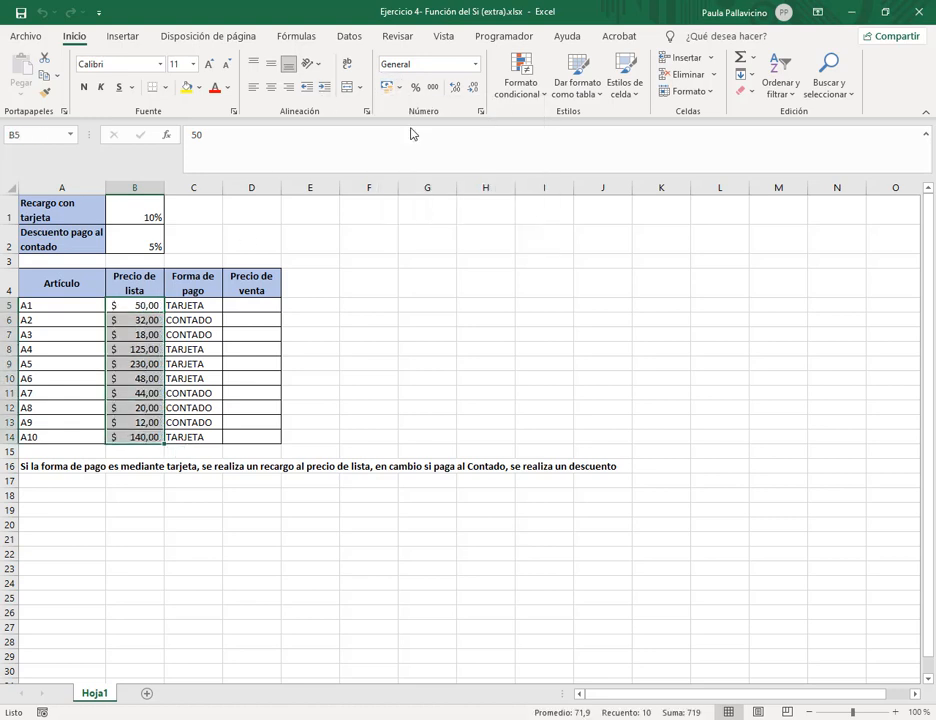
Start an SI formula in D5 under Precio de venta with the logical test C5="Tarjeta".
click(250, 304)
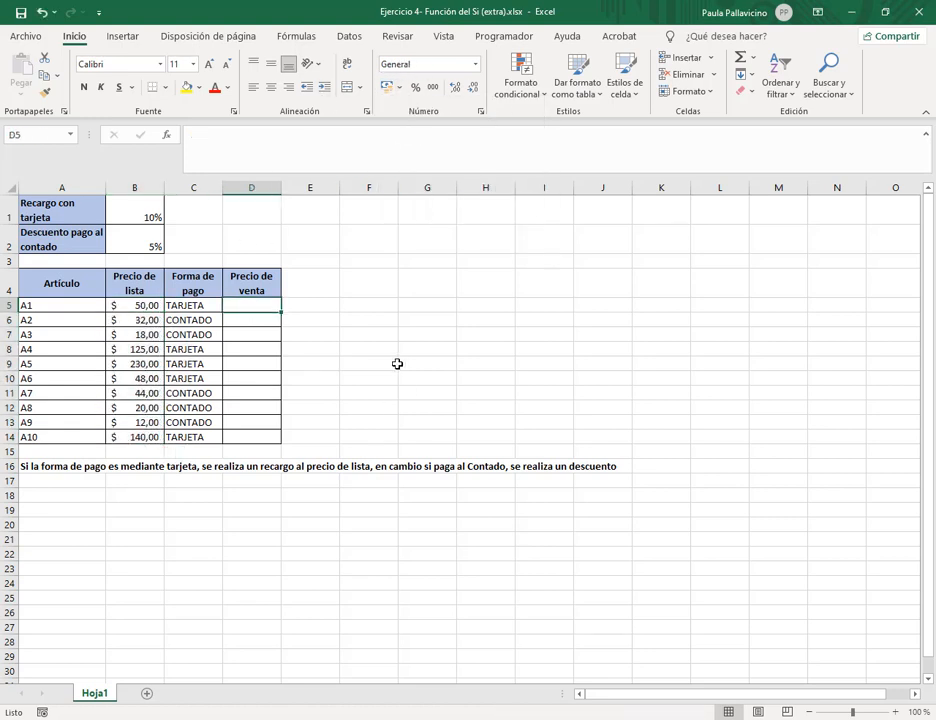
text(=)
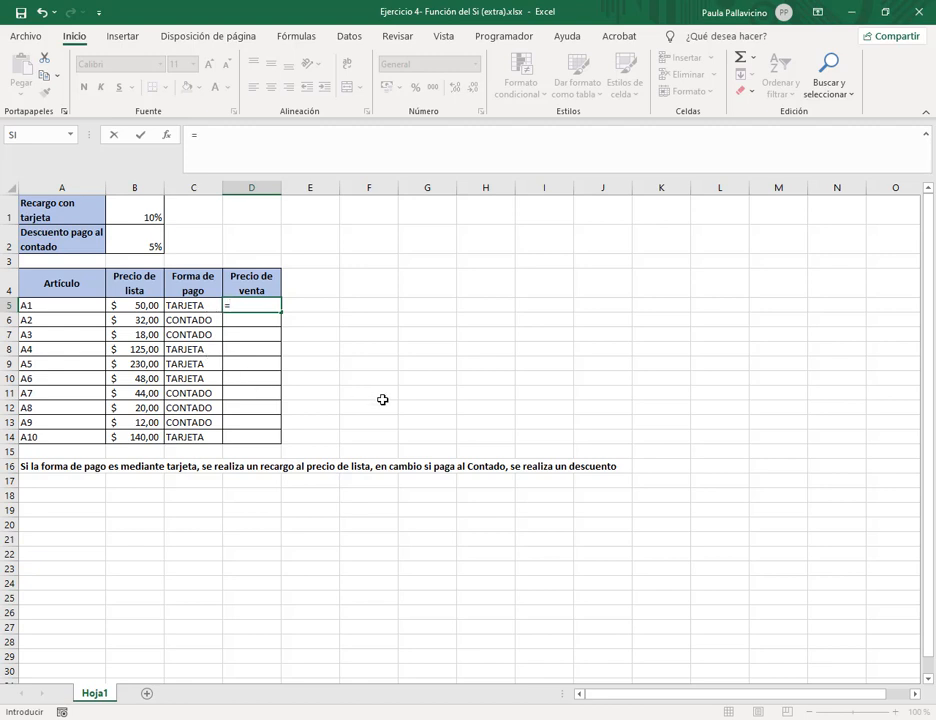
text(si)
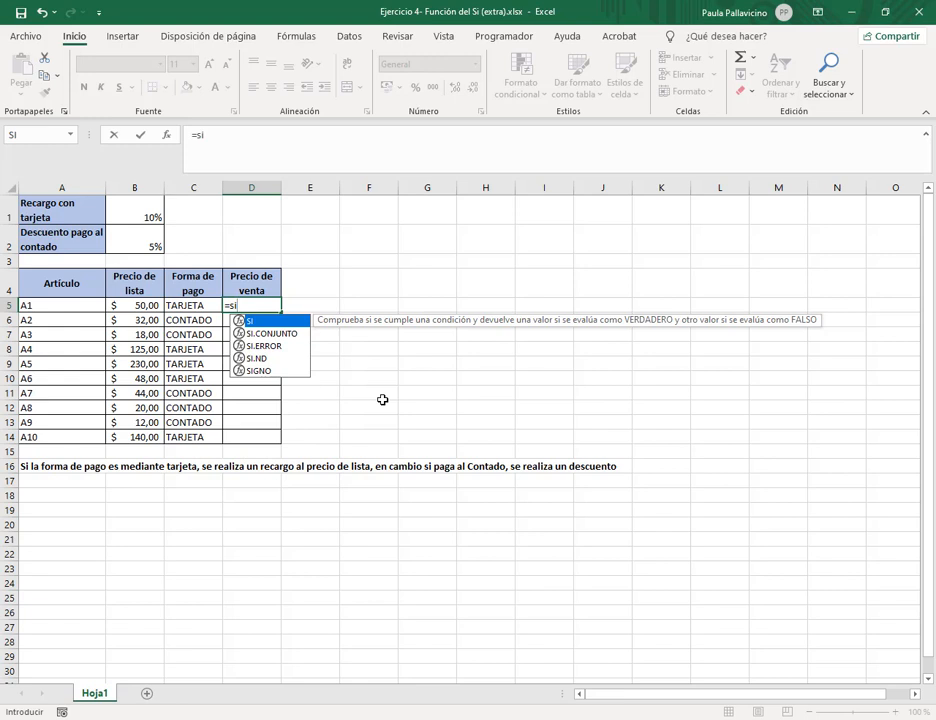
text(()
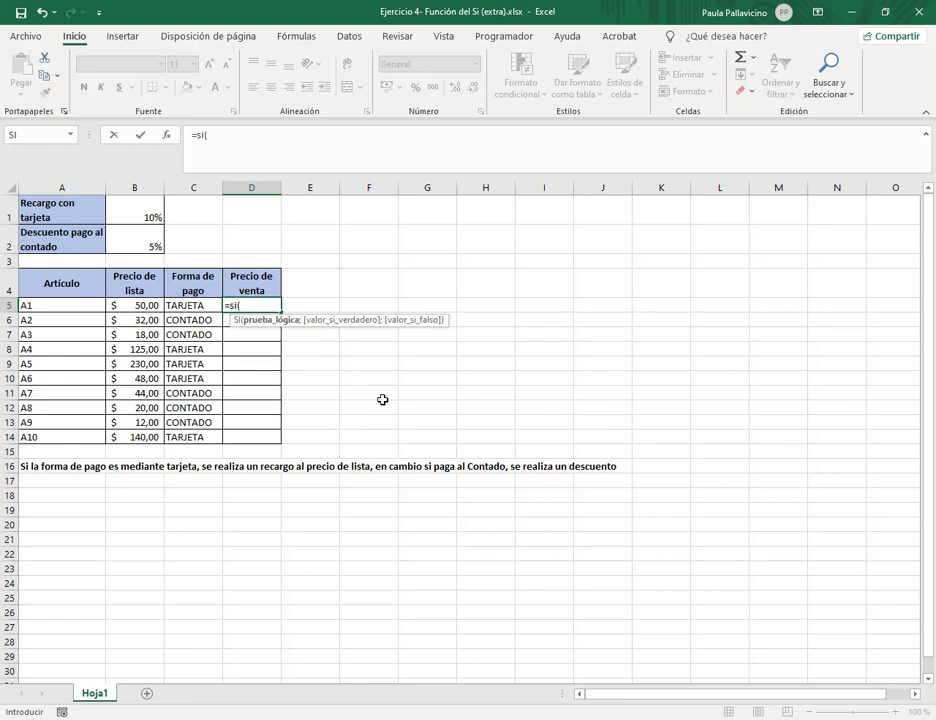
click(187, 305)
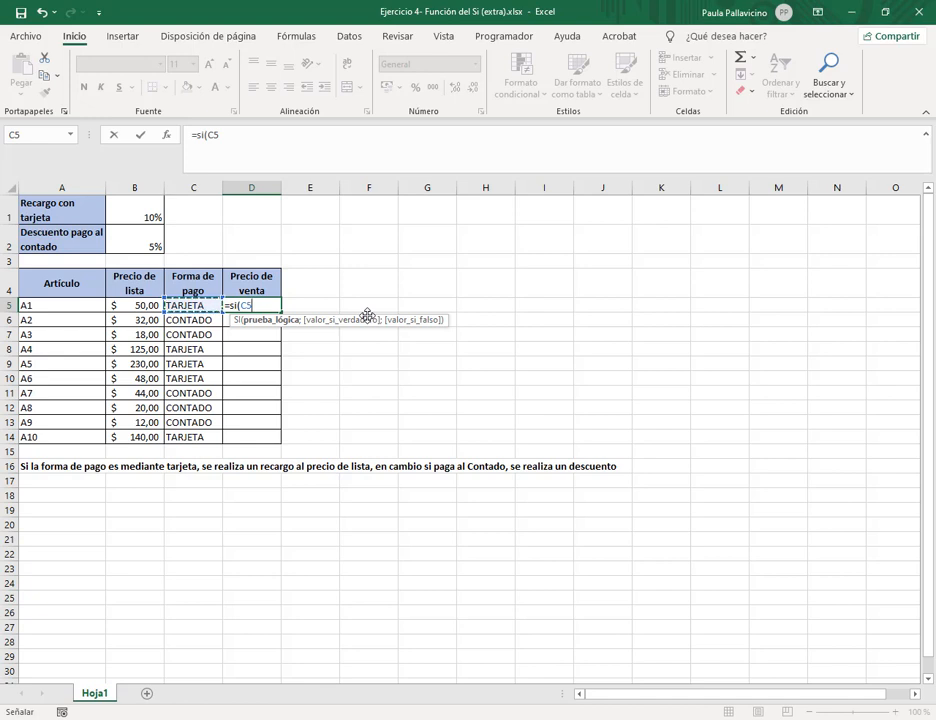
text(=)
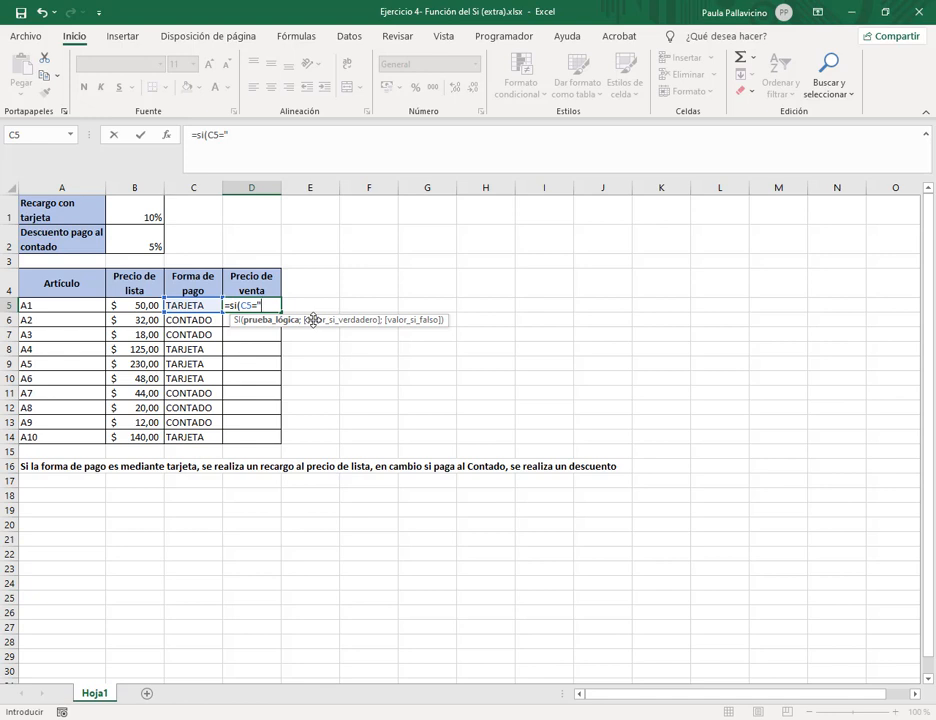
text(Tarjeta";)
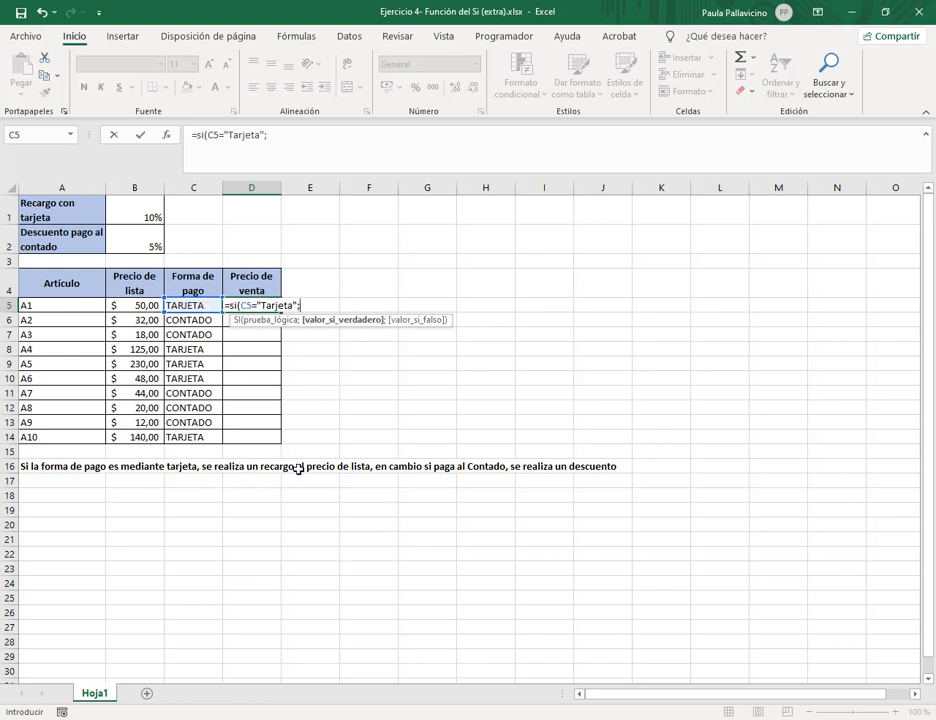
Enter B5+(B5*$B$1) as the true value of the D5 formula, with B1 as an absolute reference.
click(143, 307)
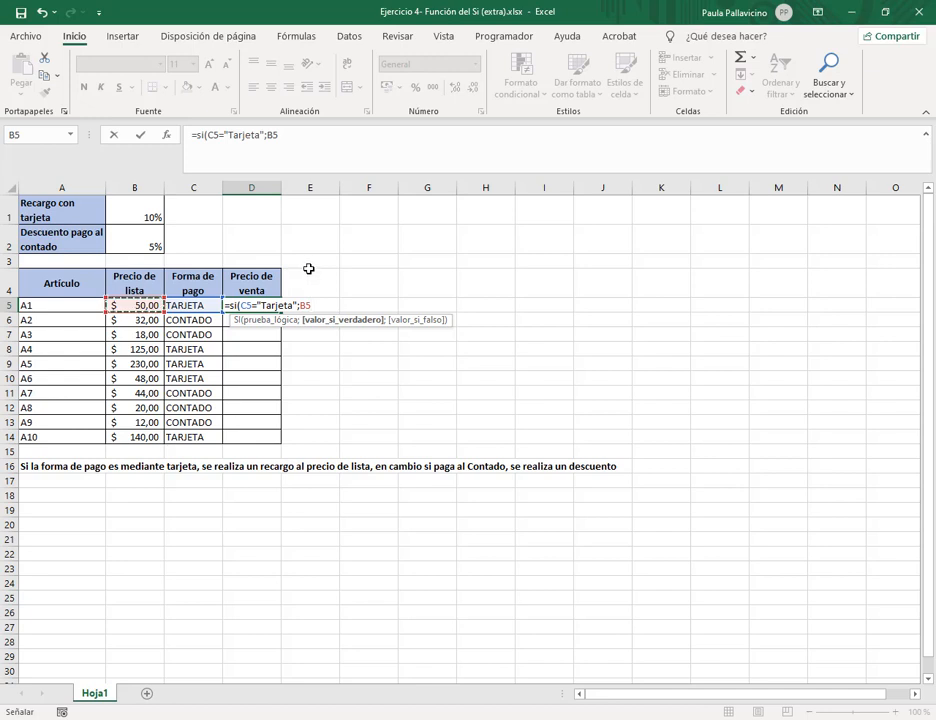
text(+()
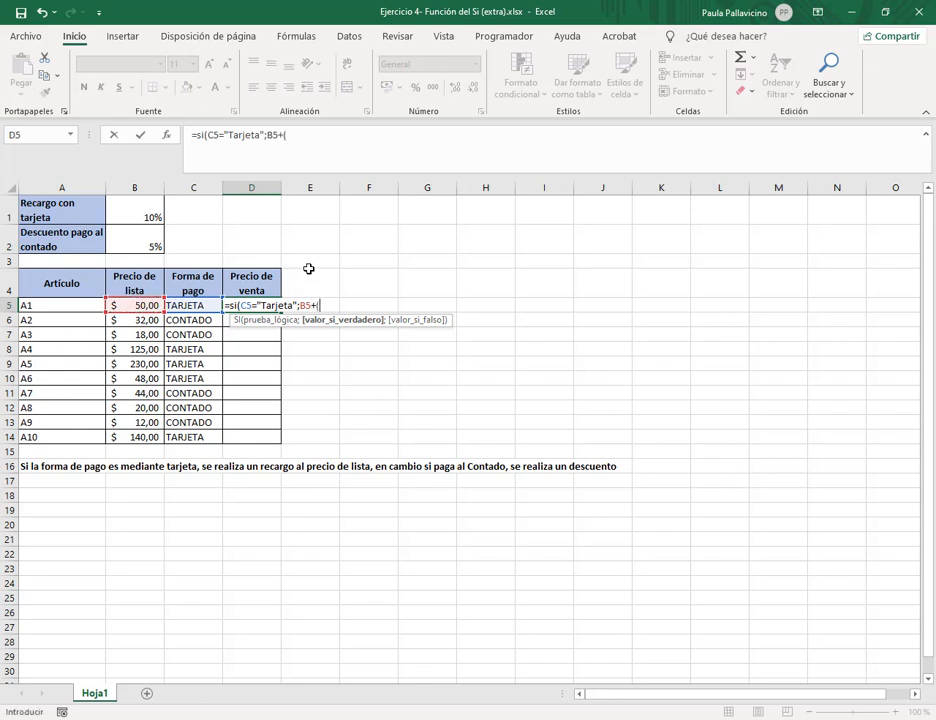
click(120, 307)
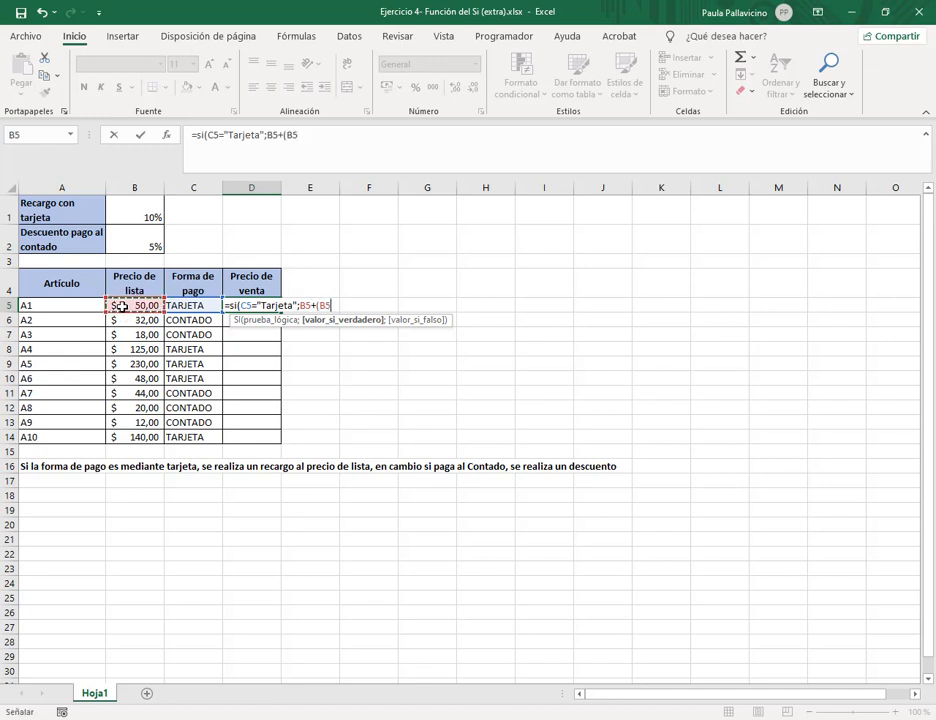
text(*)
click(132, 212)
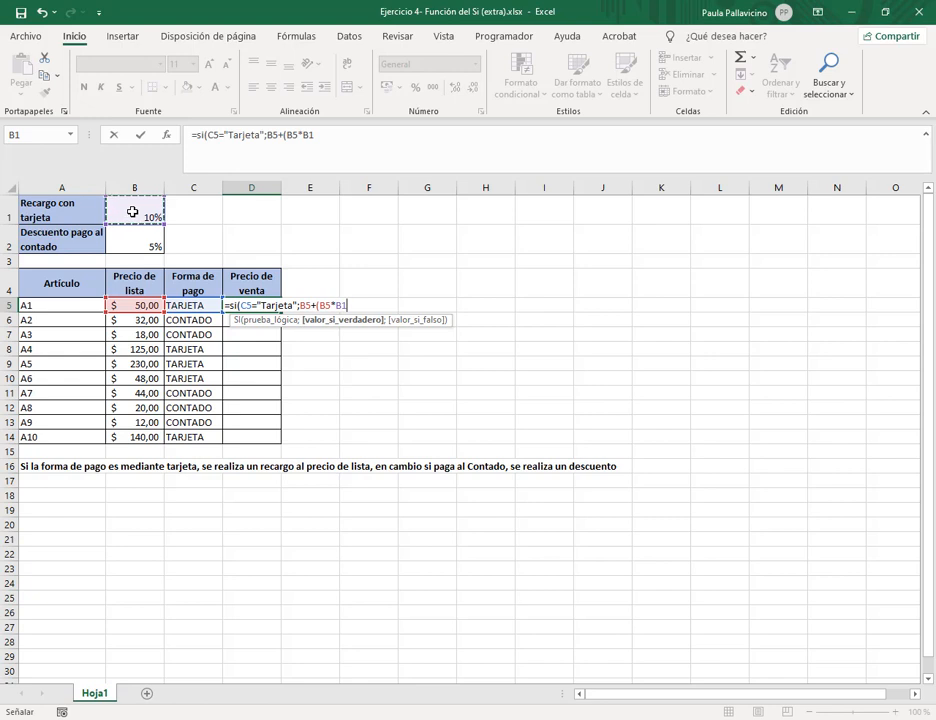
key(F4)
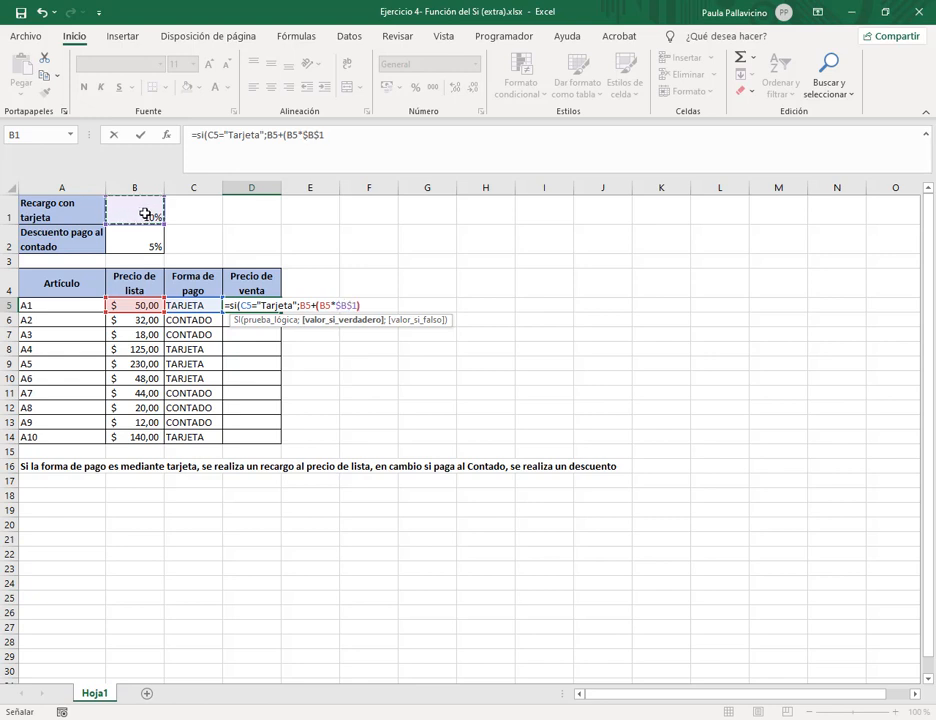
Complete the D5 SI formula with B5-(B5*$B$2) as the false value, with B2 as an absolute reference.
text();)
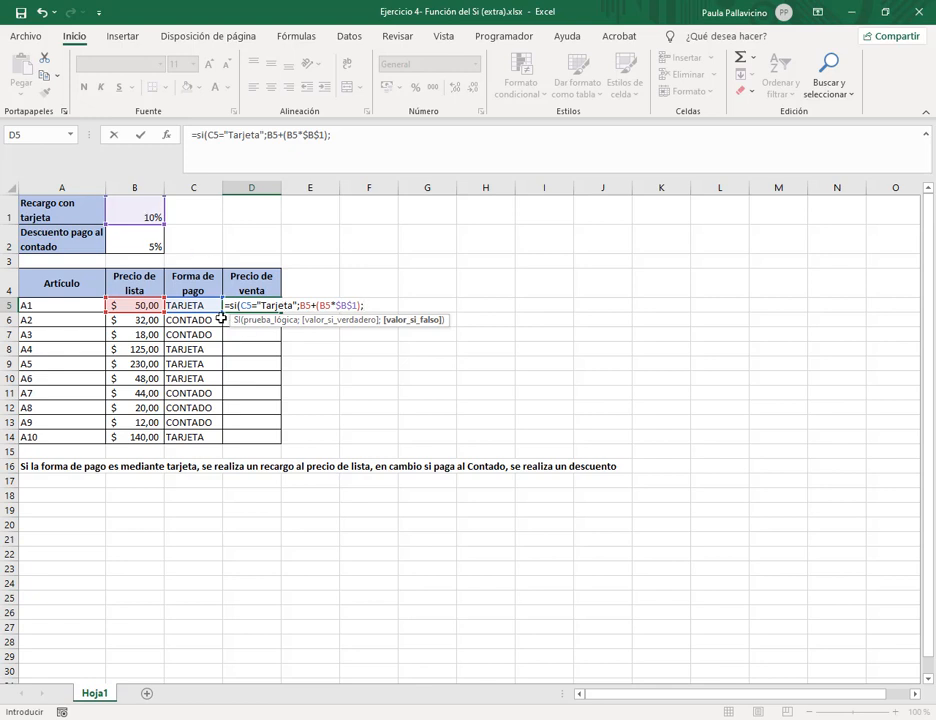
click(119, 305)
text(-)
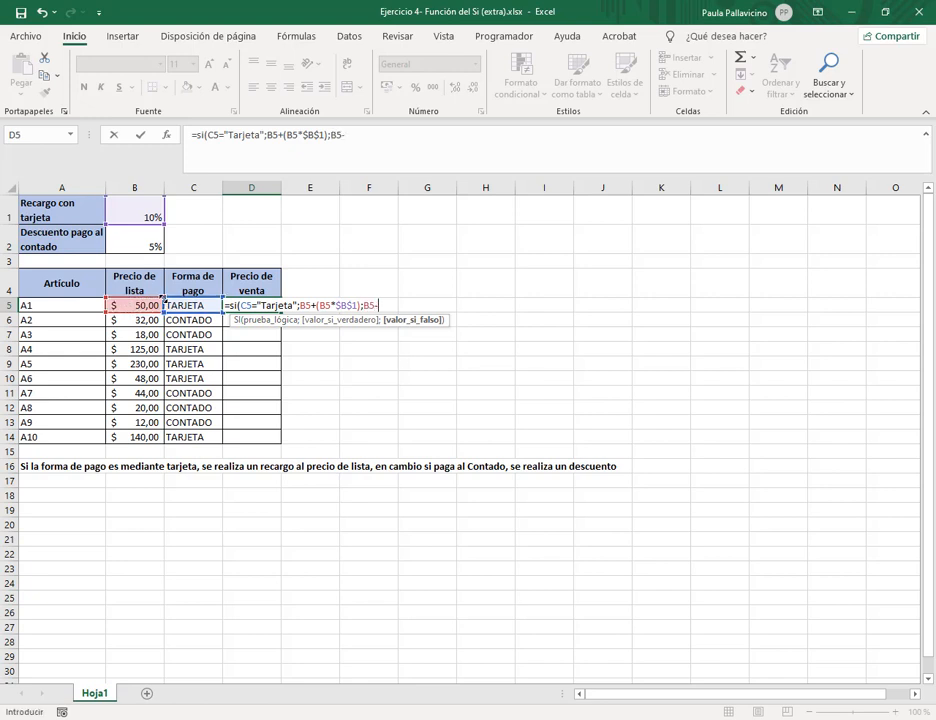
text(()
click(136, 305)
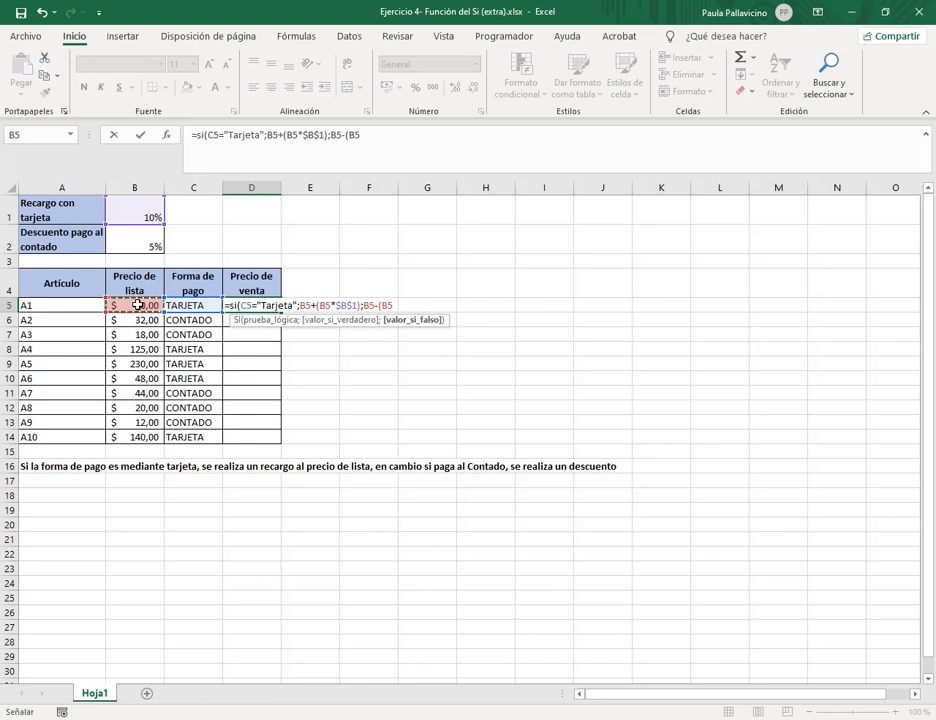
text(*)
click(134, 241)
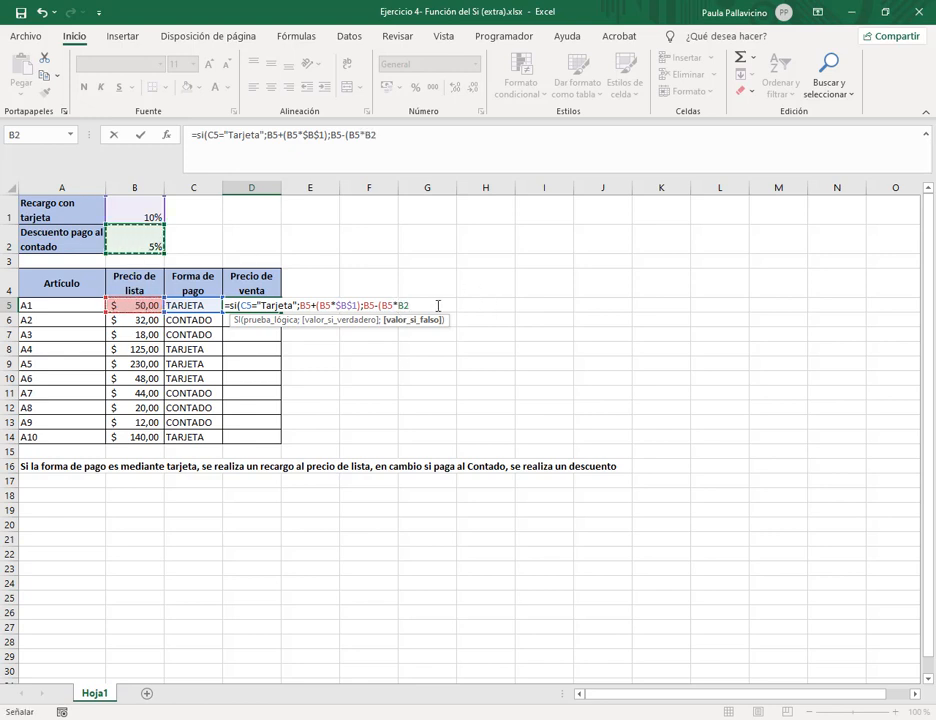
key(F4)
text())
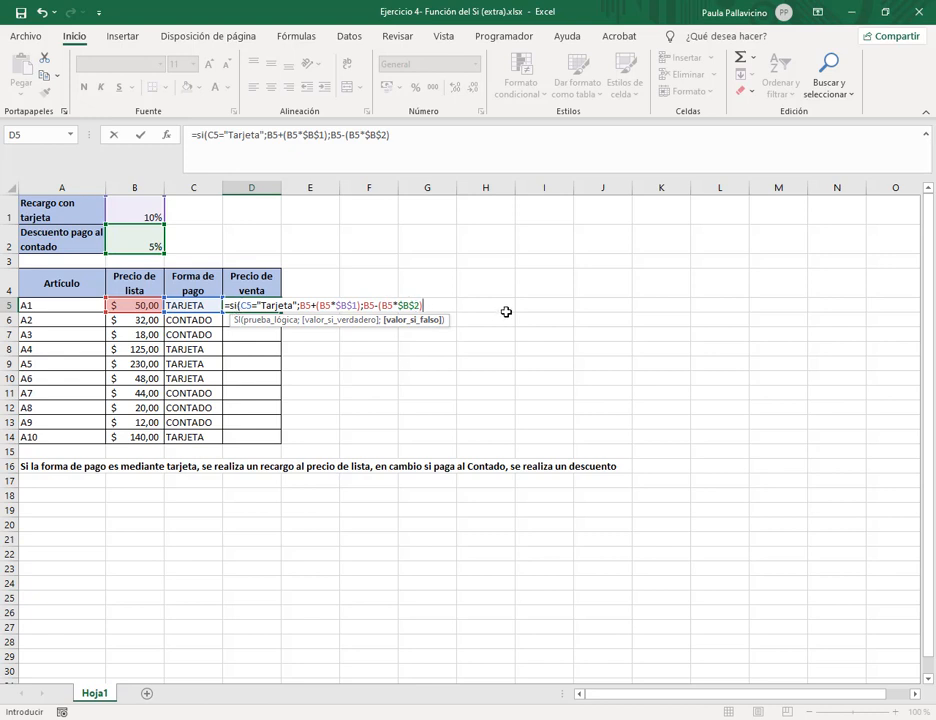
text())
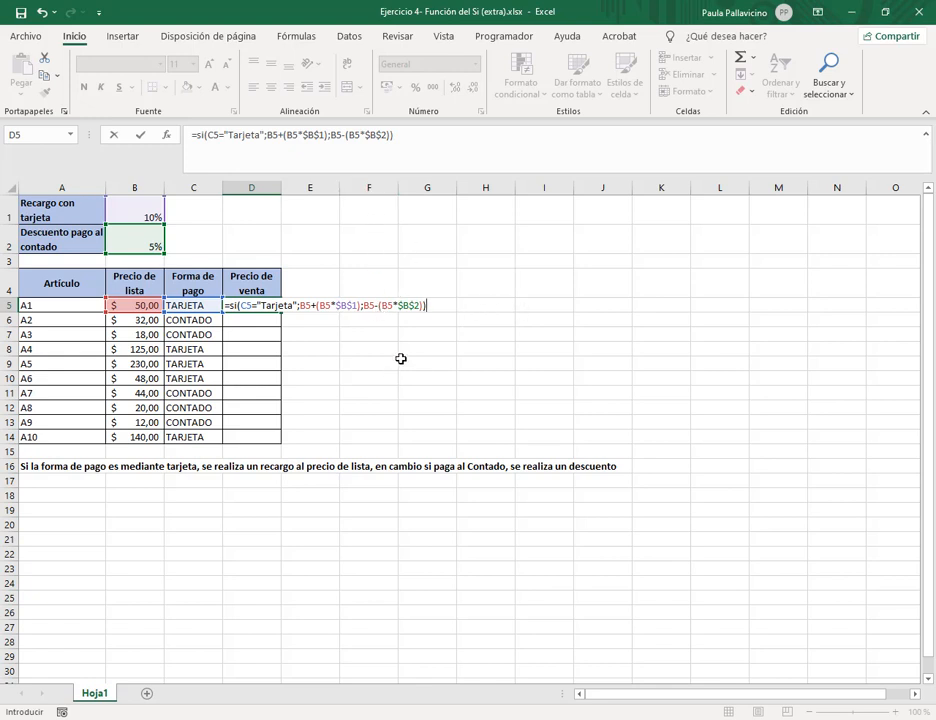
key(BackSpace)
key(Return)
Fill the D5 formula down to D14 and format the Precio de venta values as accounting currency with $ Español (Argentina).
click(258, 305)
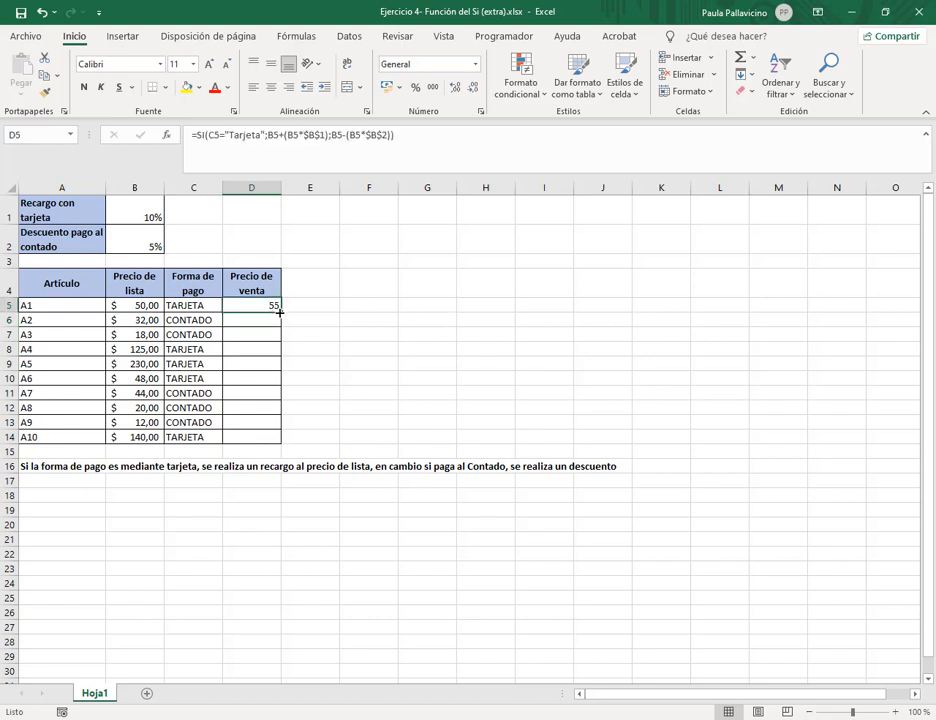
drag(282, 317, 280, 446)
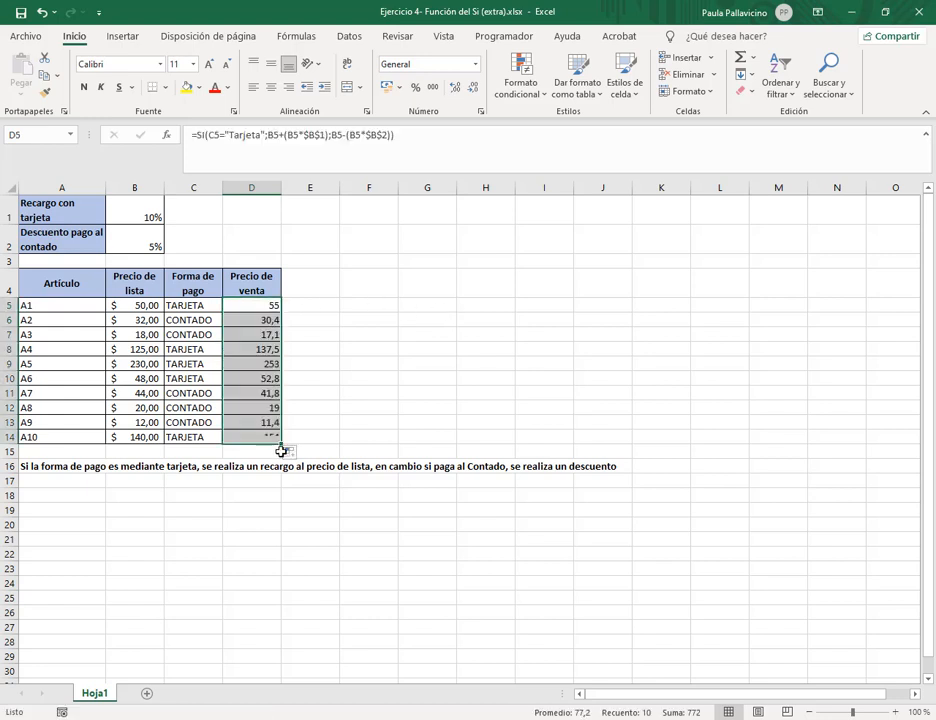
click(399, 87)
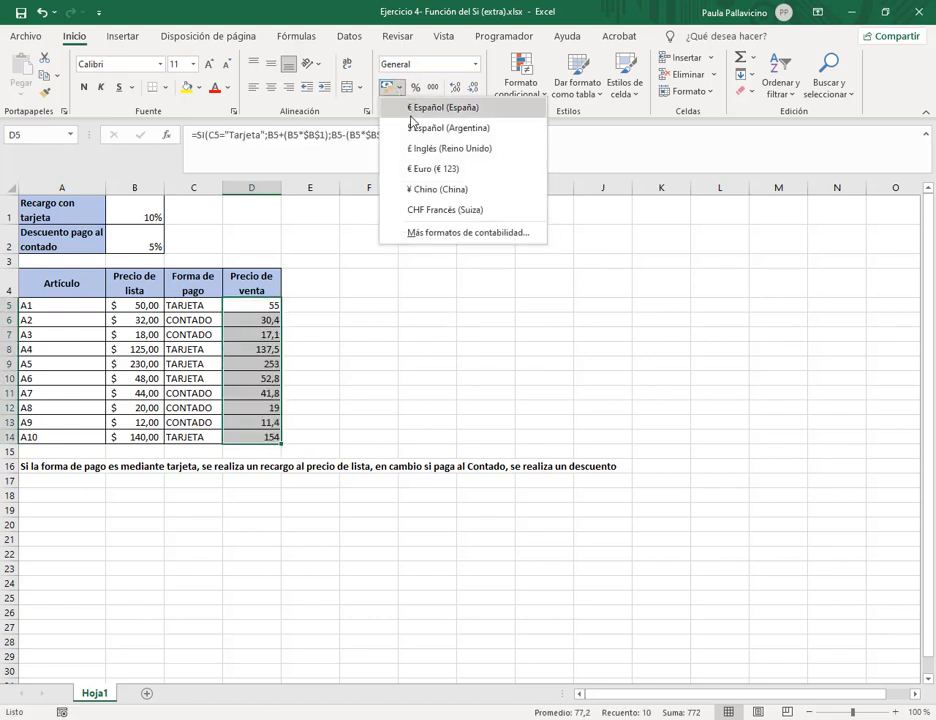
click(448, 128)
click(330, 320)
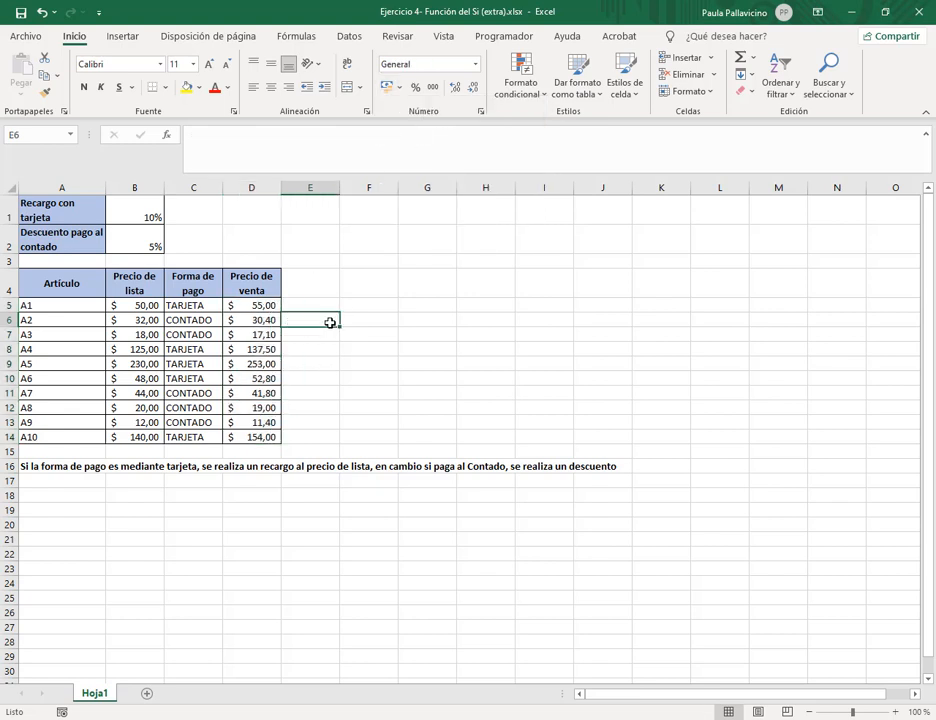
Check the cash discount for article A7 by entering =B11-(B11*B2) in the empty cell F11.
click(352, 349)
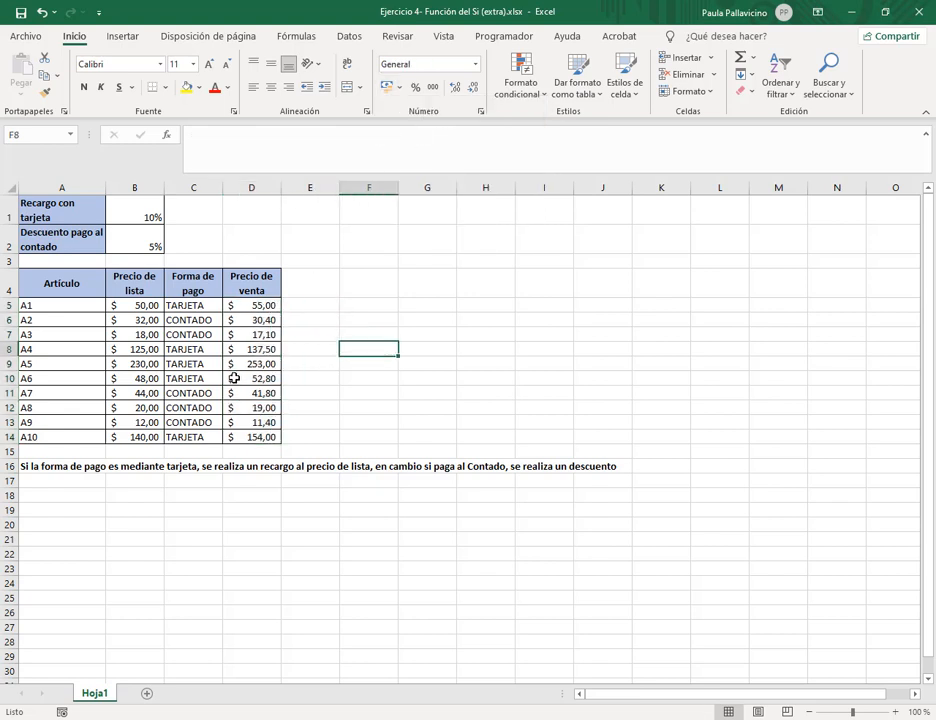
click(363, 363)
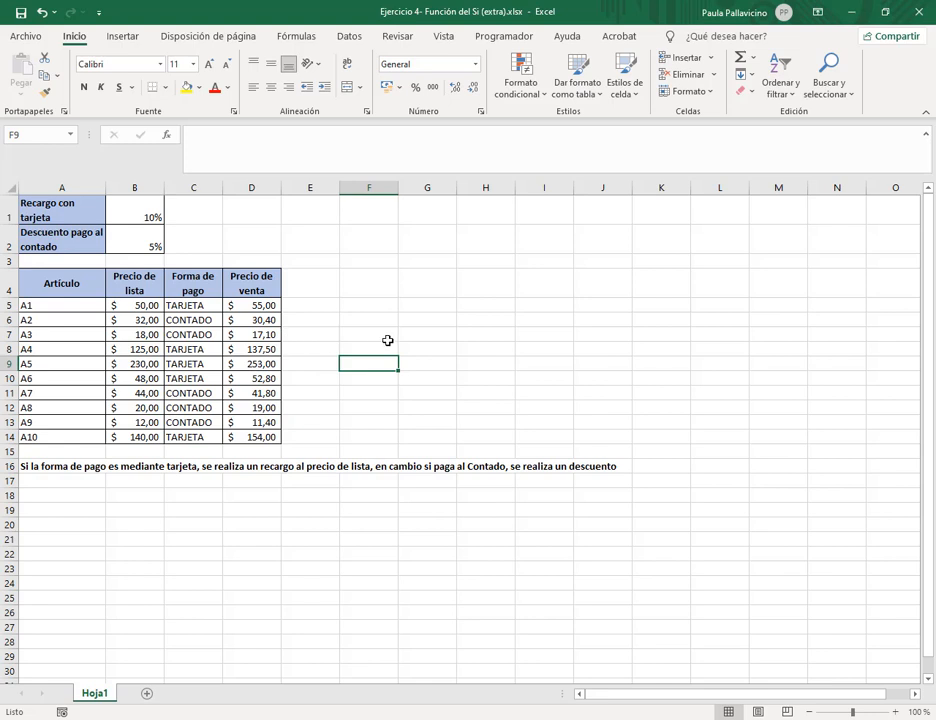
click(367, 393)
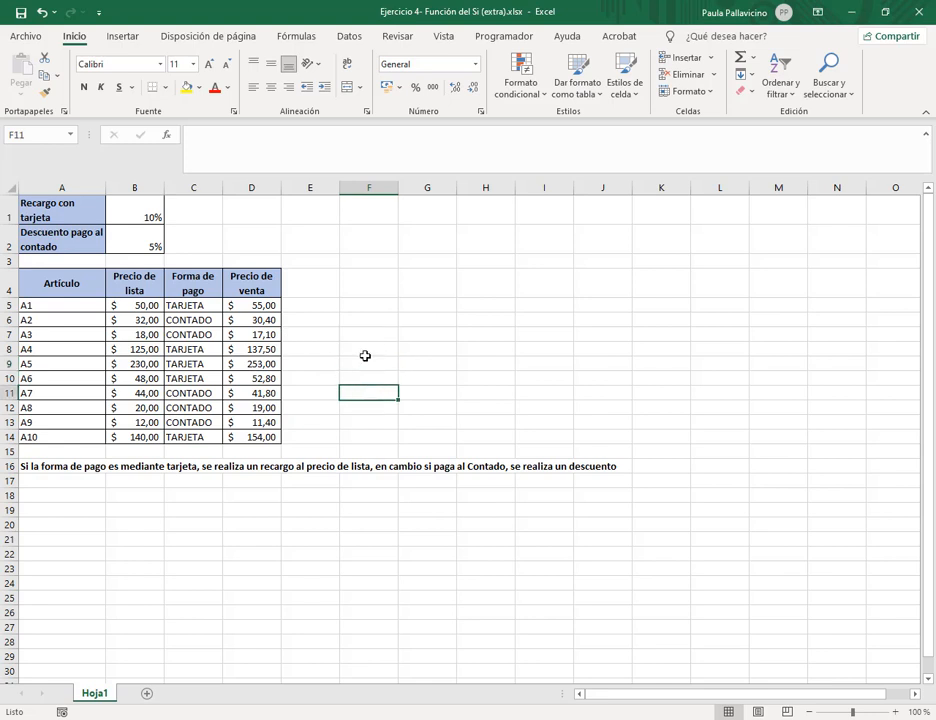
text(=)
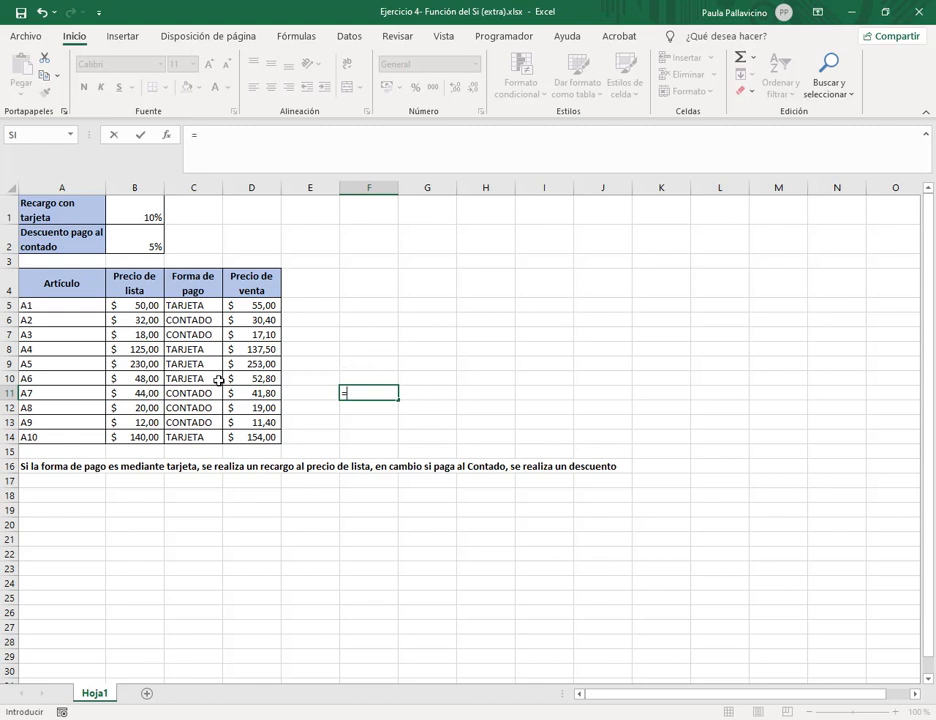
click(150, 392)
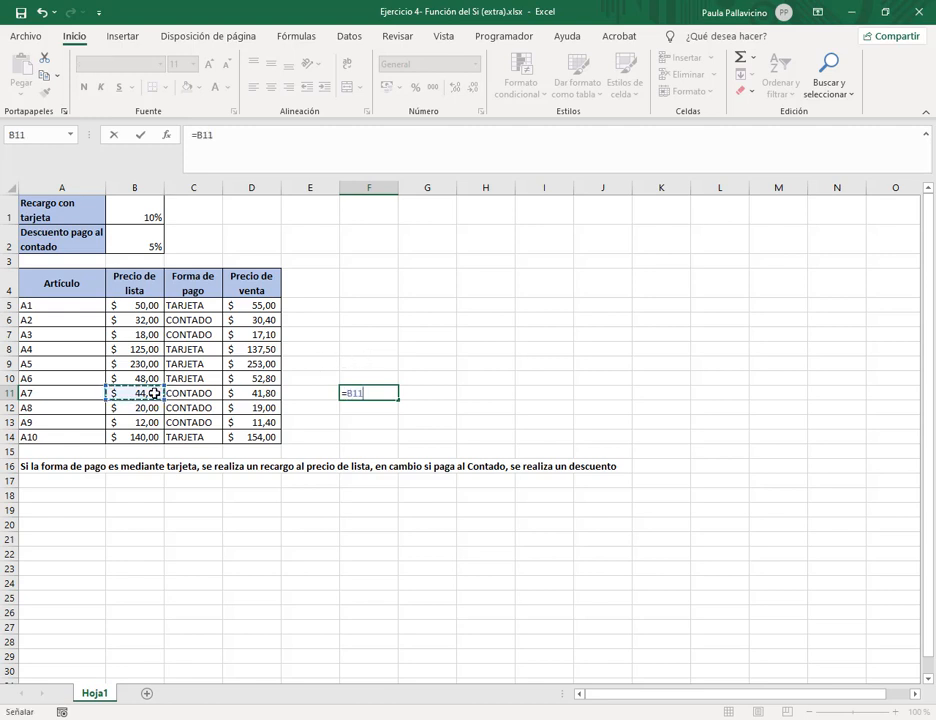
text(-()
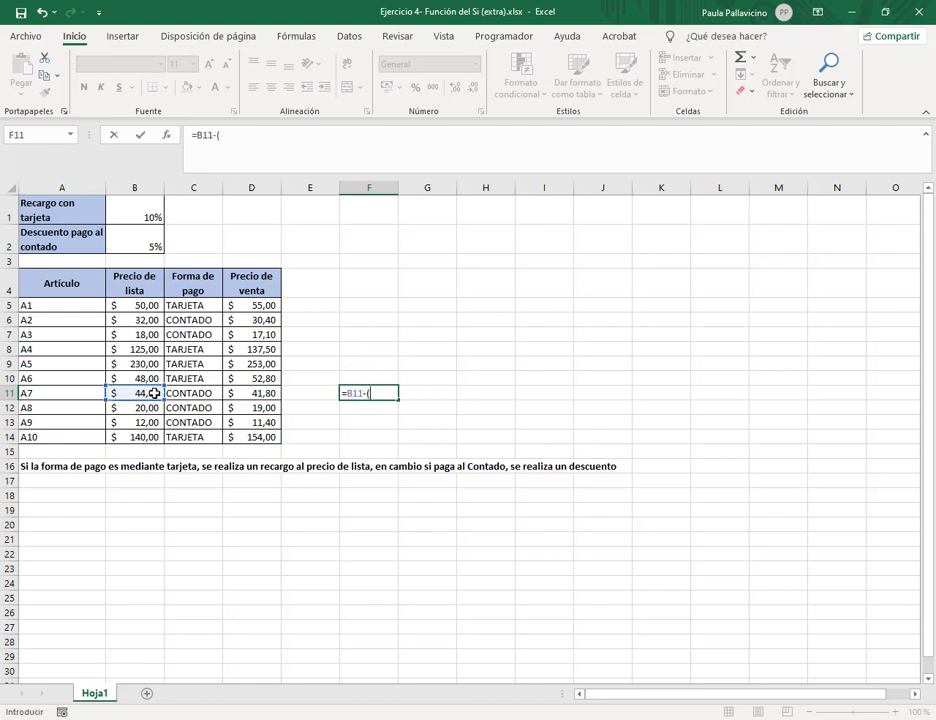
click(155, 393)
text(*)
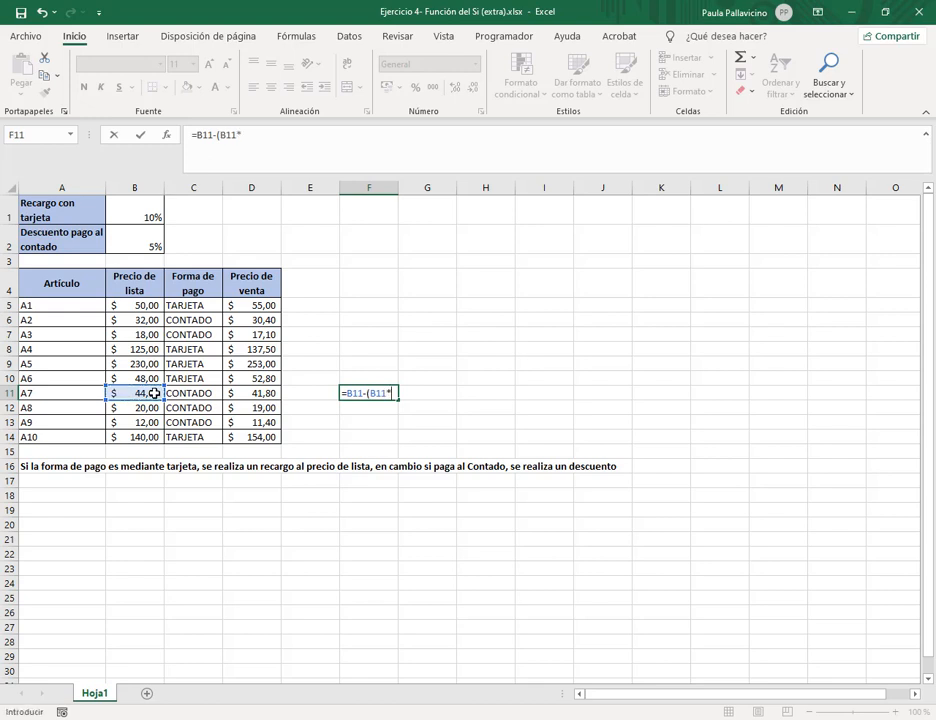
click(146, 242)
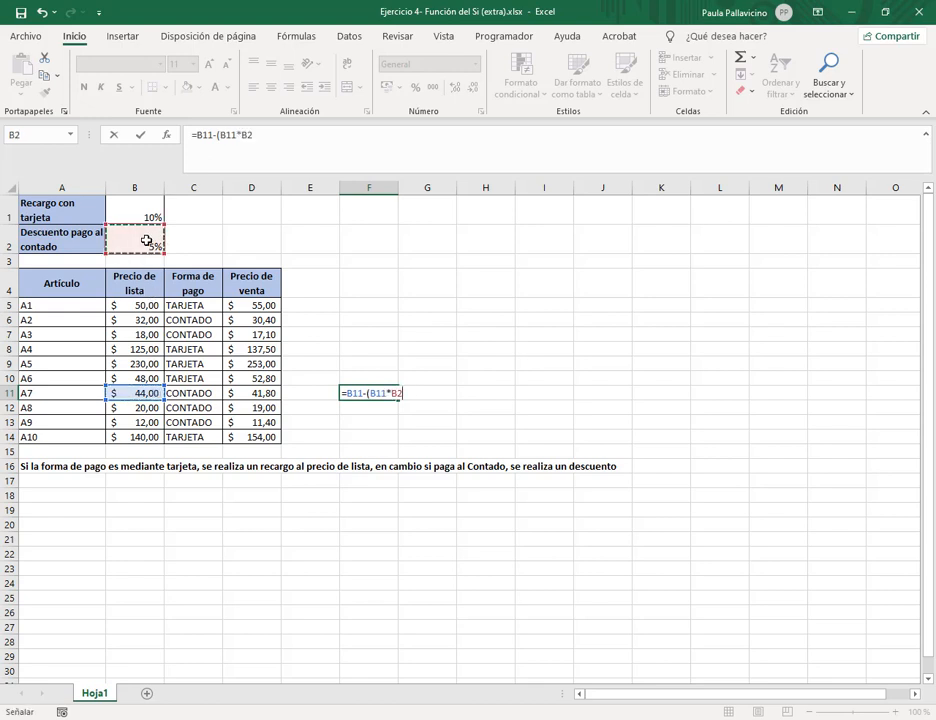
key(Return)
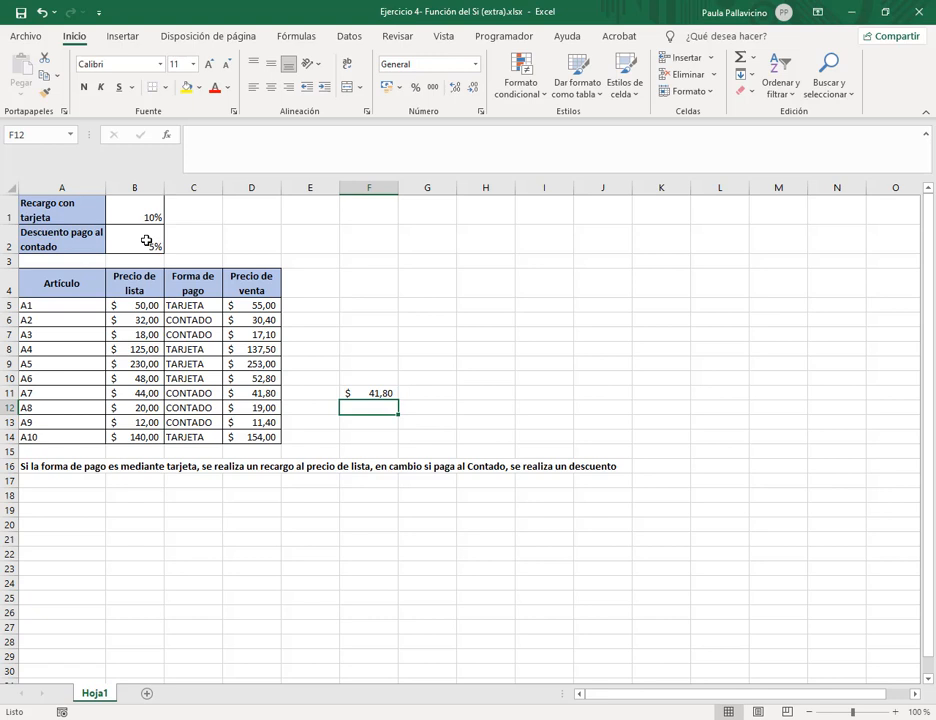
Check the card surcharge for article A4 by entering =B8+(B8*B1) in the empty cell F8.
click(366, 352)
text(=)
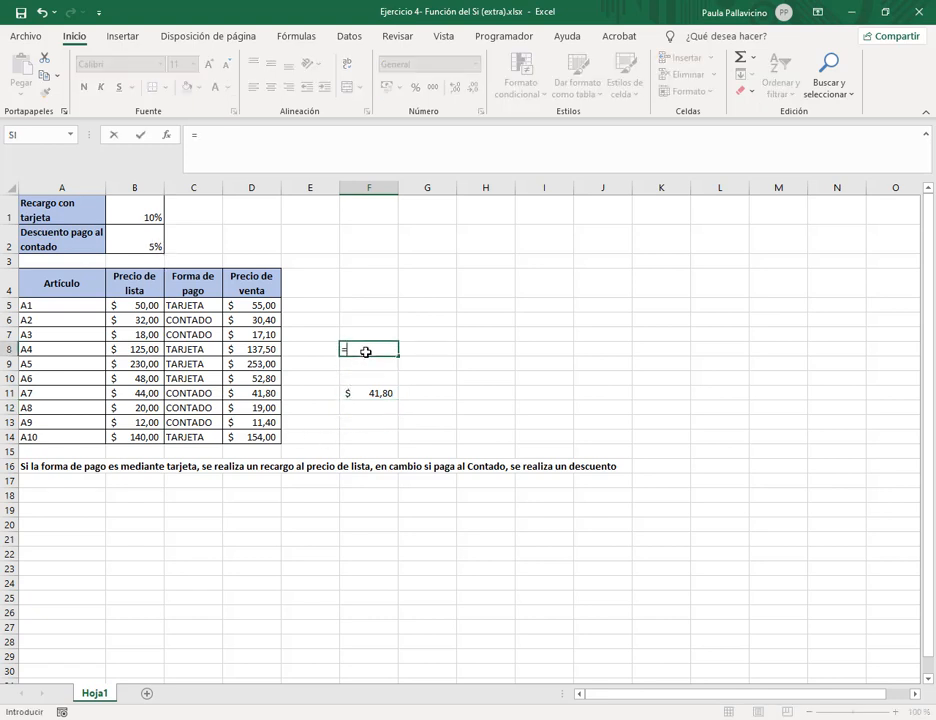
click(149, 347)
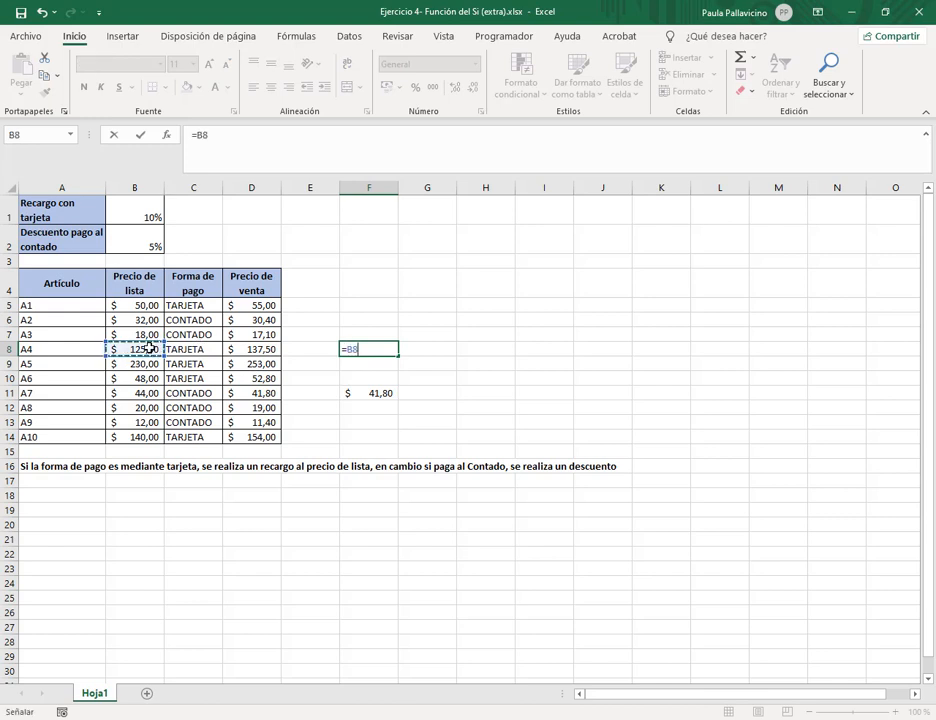
text(+()
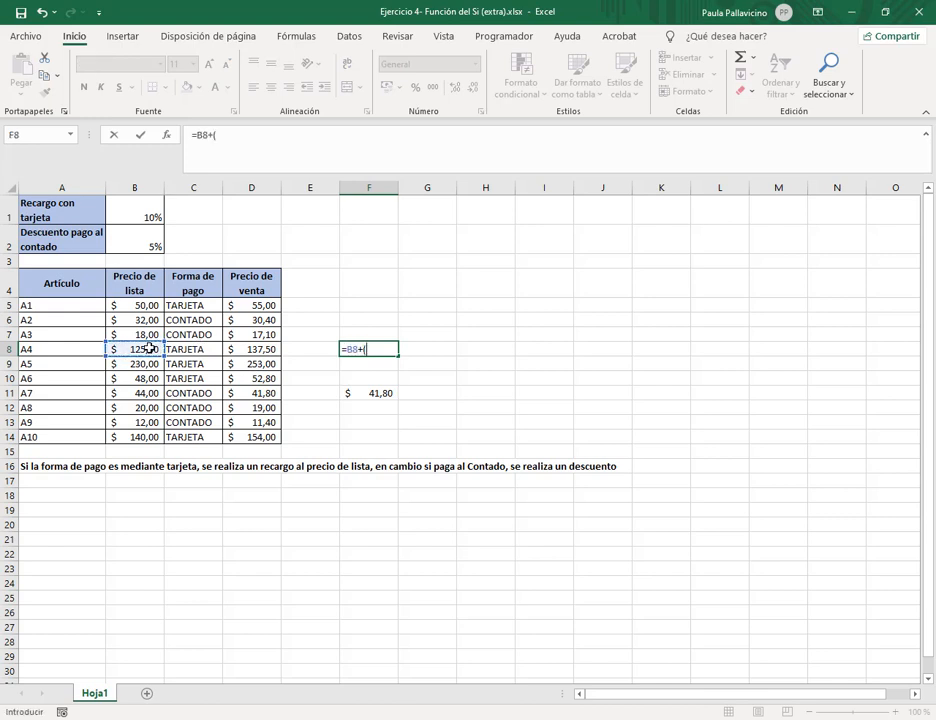
click(149, 347)
text(*)
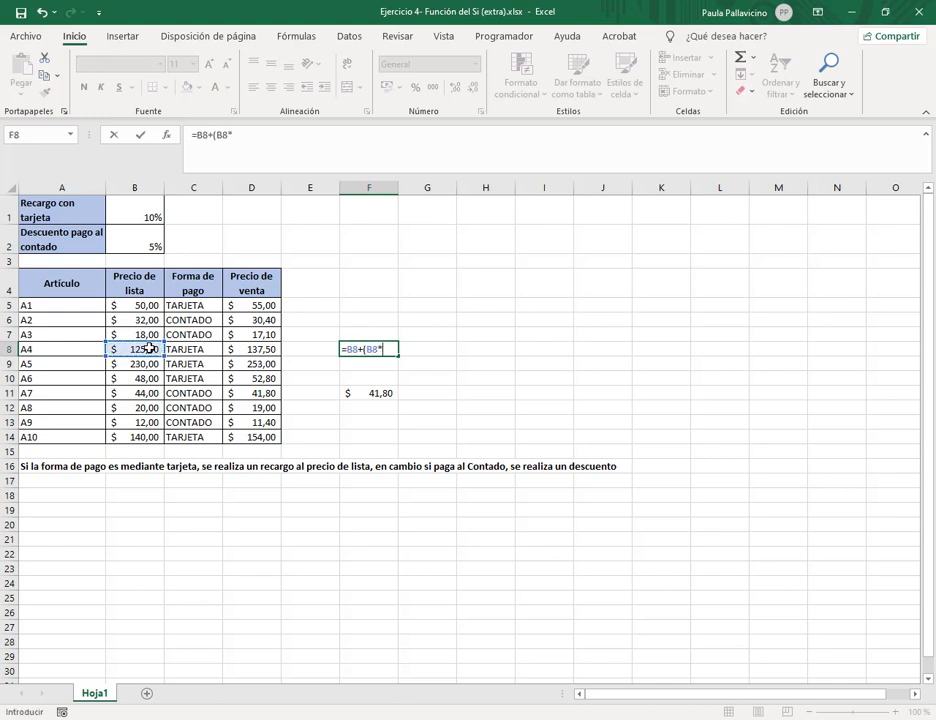
click(152, 212)
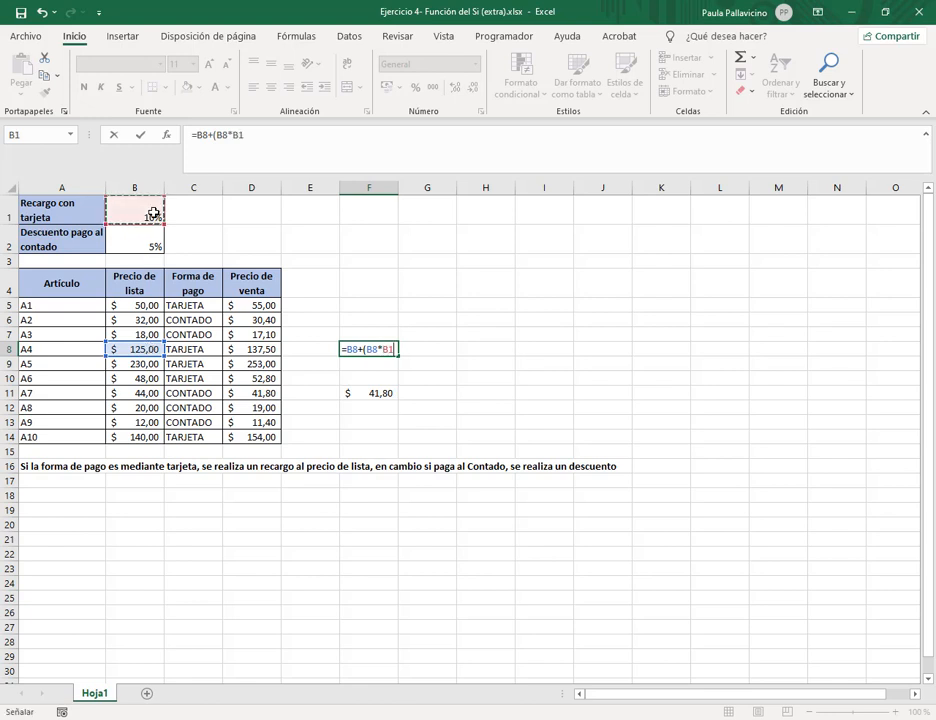
text())
key(Return)
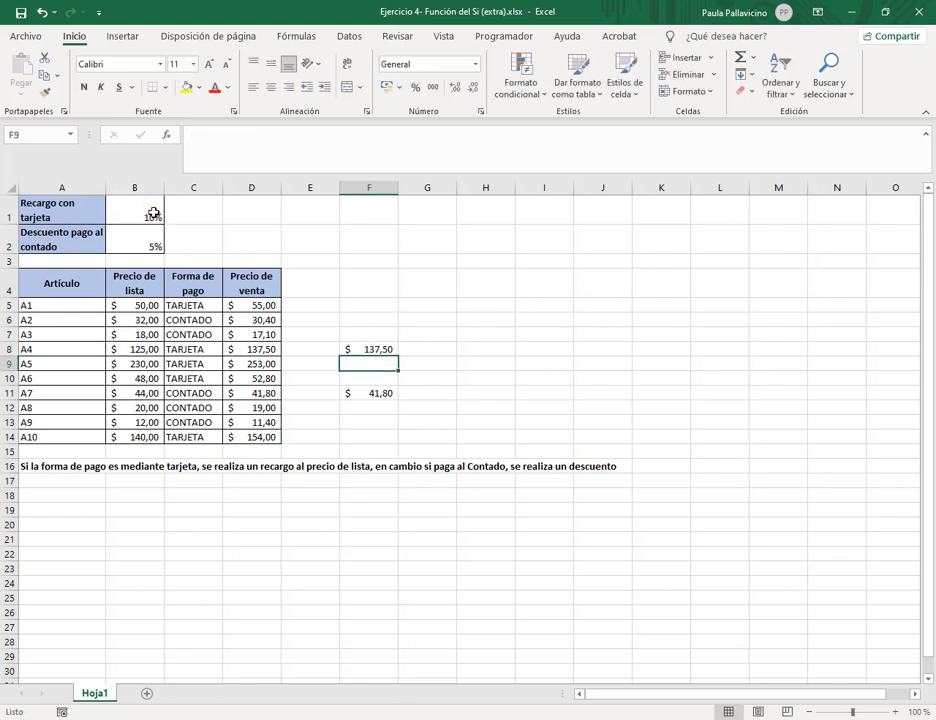
Delete the two check formulas in F8:F11.
drag(378, 347, 380, 392)
key(Delete)
click(376, 332)
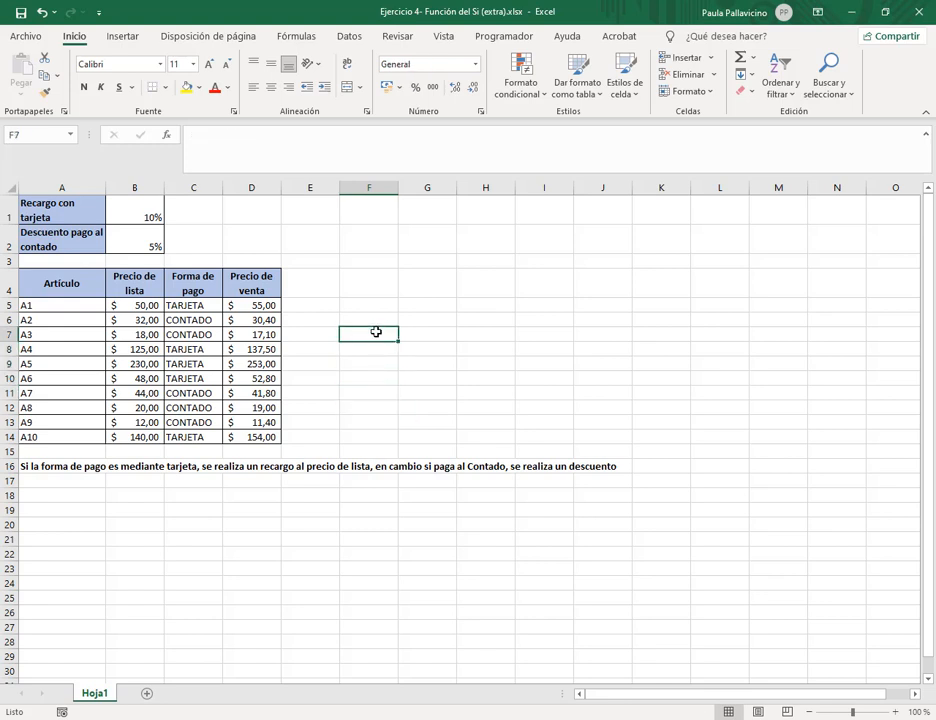